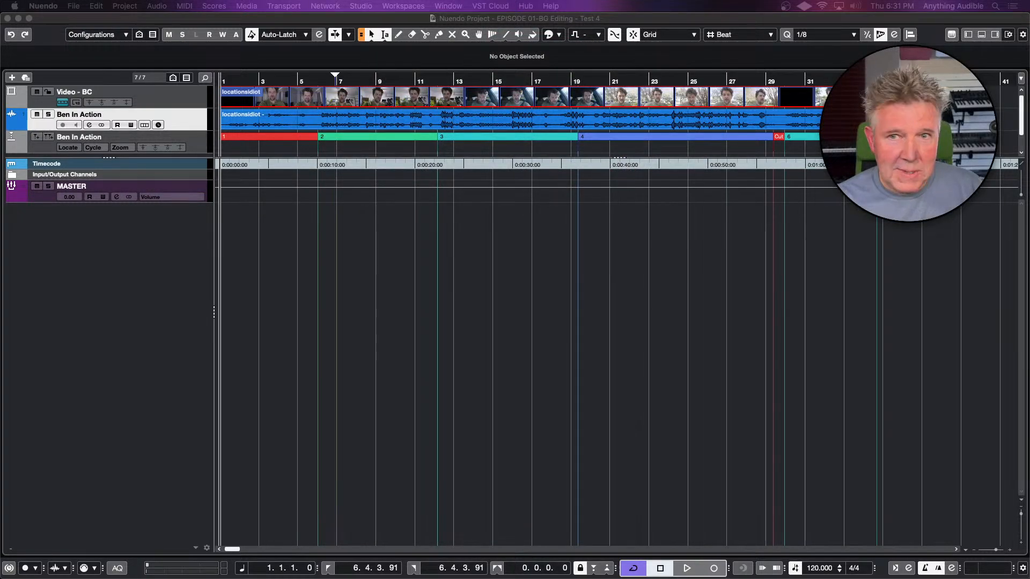
# Play the video with its production audio from the cut at bar 6 and stop playback
pyautogui.click(333, 21)
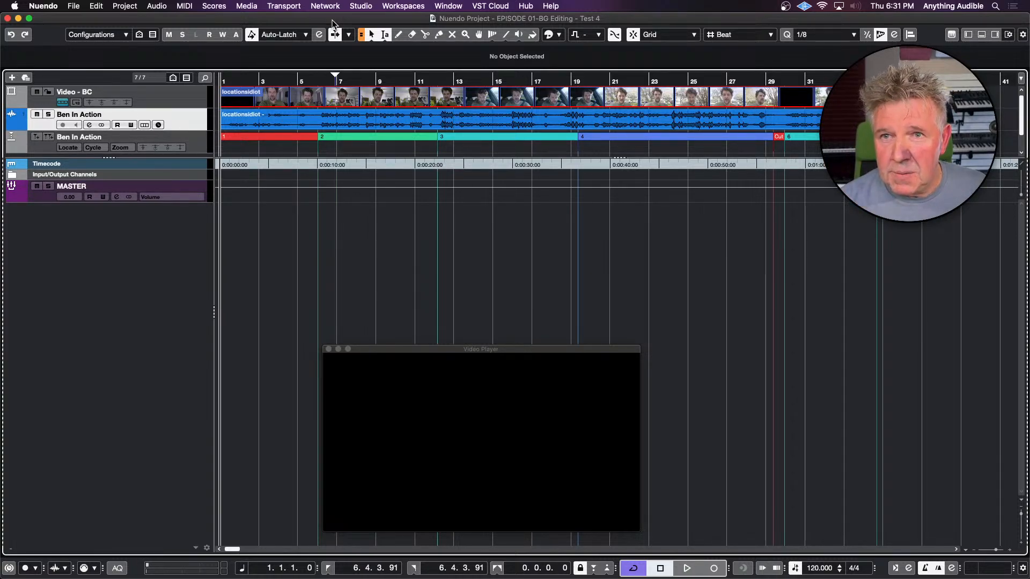
pyautogui.click(317, 81)
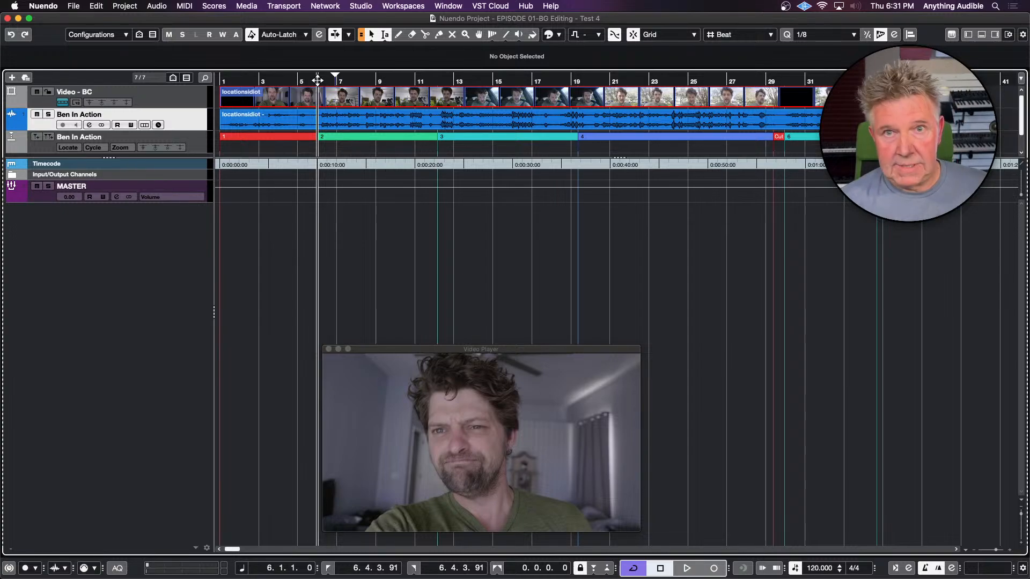
pyautogui.press('space')
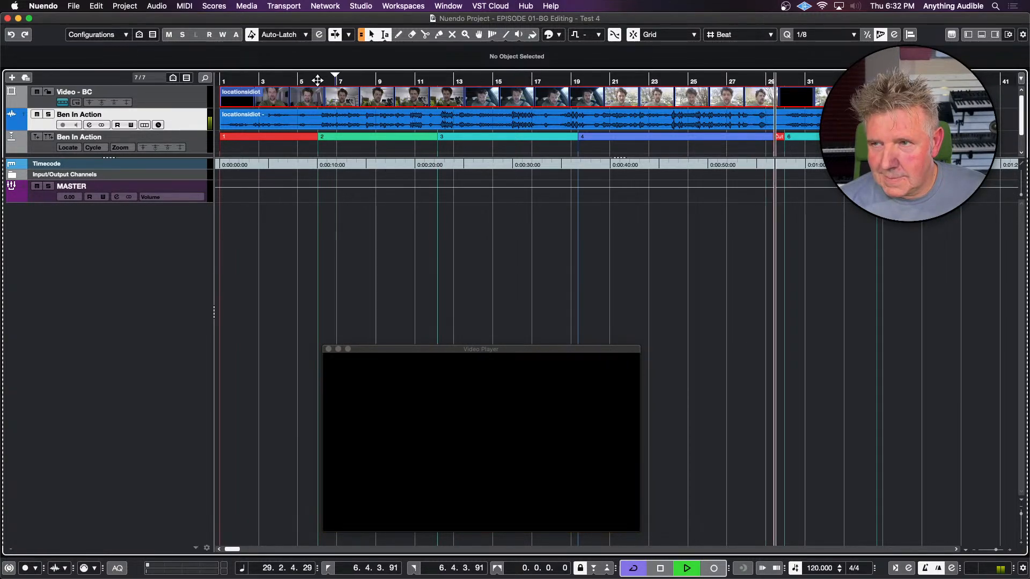
pyautogui.press('space')
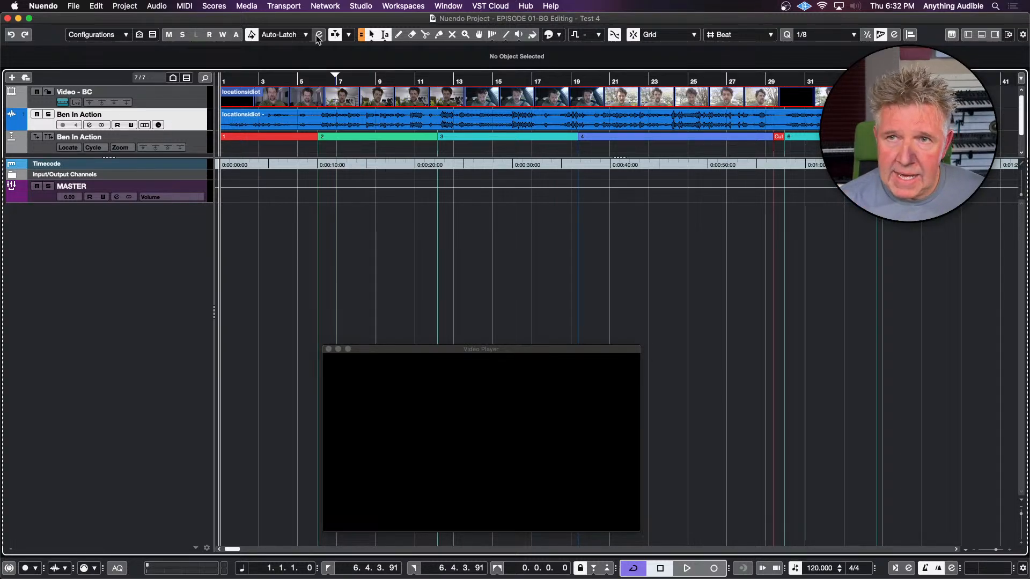
# Scrub to about bar 10, then bring up the Video Cut Detection Panel and step backward and forward through the detected cuts
pyautogui.moveTo(359, 78); pyautogui.dragTo(400, 79)
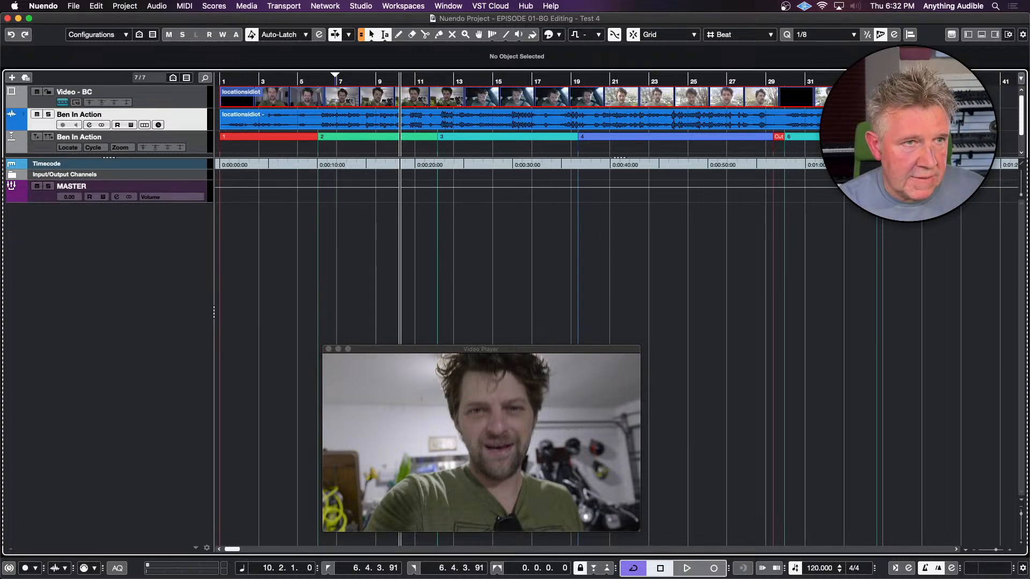
pyautogui.moveTo(1, 132); pyautogui.dragTo(252, 112)
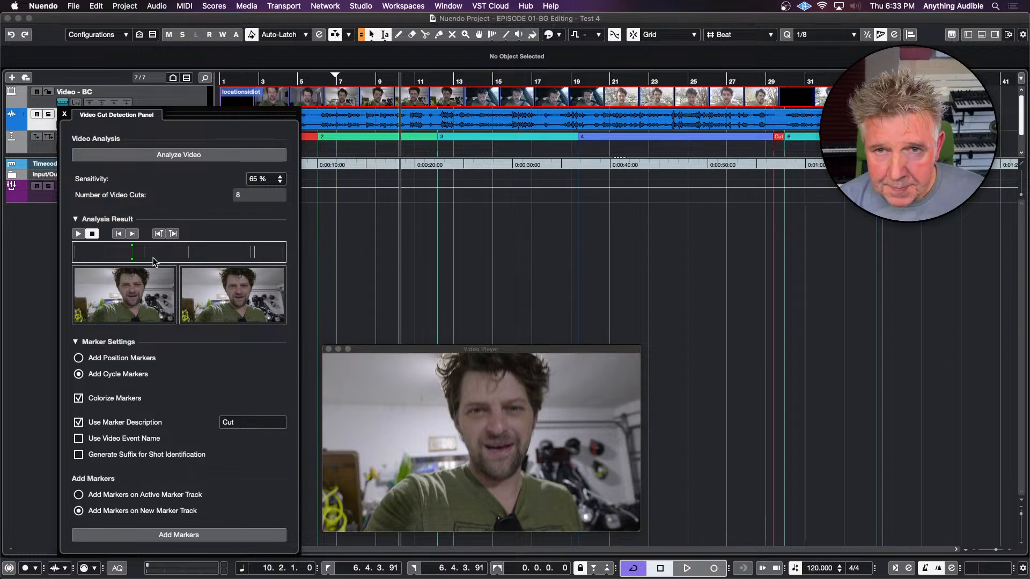
pyautogui.click(119, 234)
pyautogui.click(119, 234)
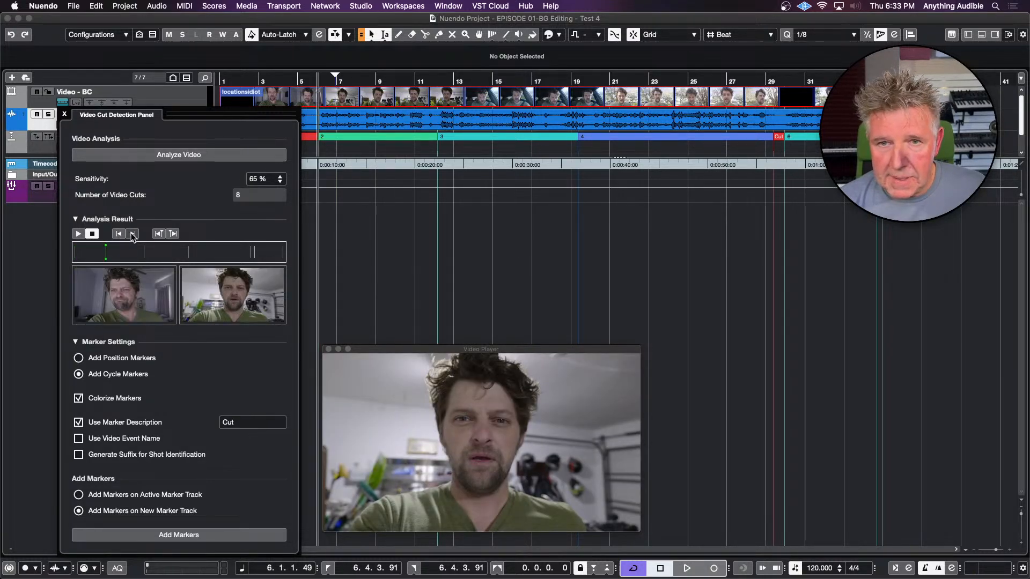
pyautogui.click(133, 233)
pyautogui.click(133, 234)
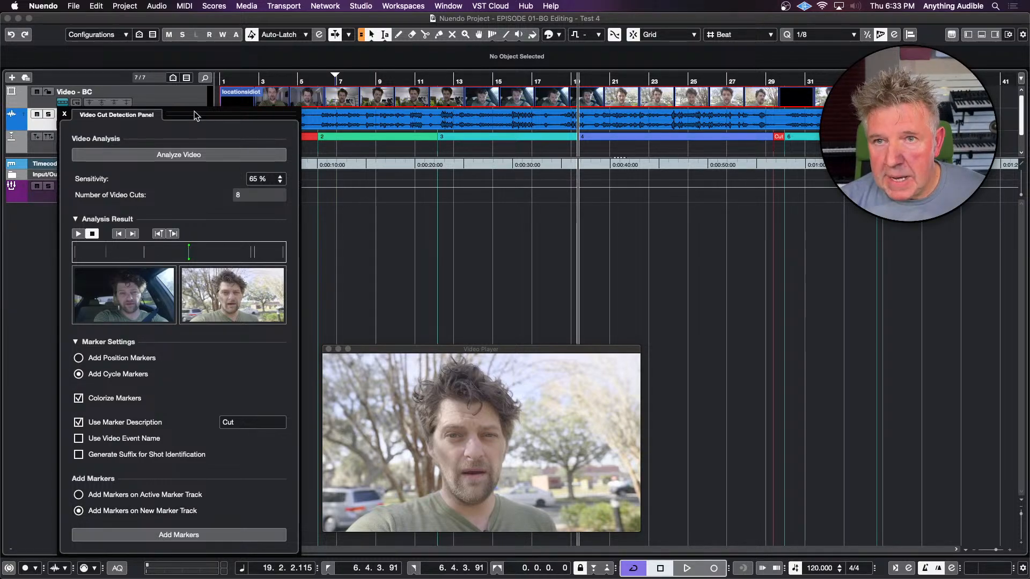
pyautogui.moveTo(194, 111); pyautogui.dragTo(1, 188)
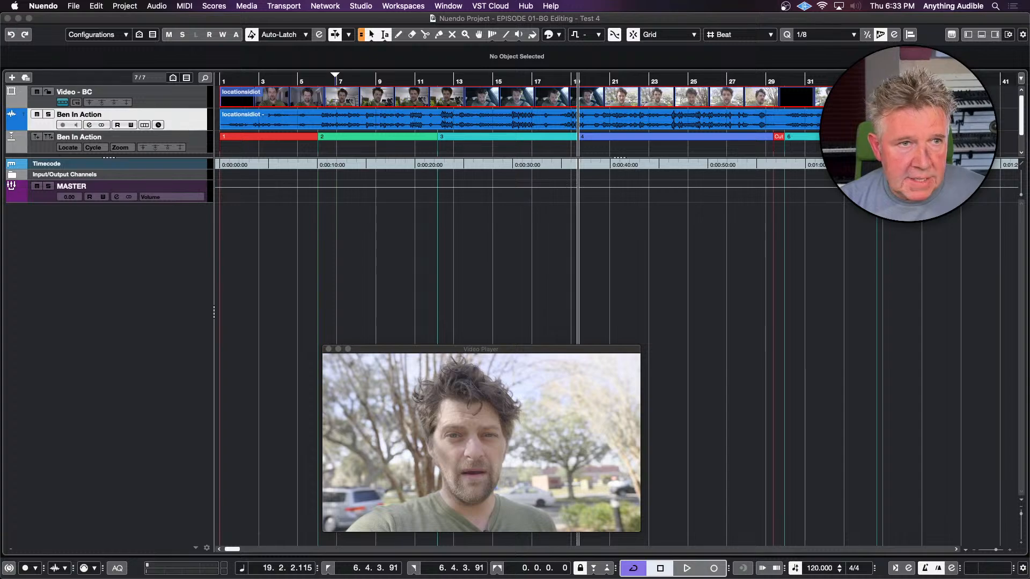
# Select the first cycle marker and set the upper ruler's display format to Timecode
pyautogui.click(231, 138)
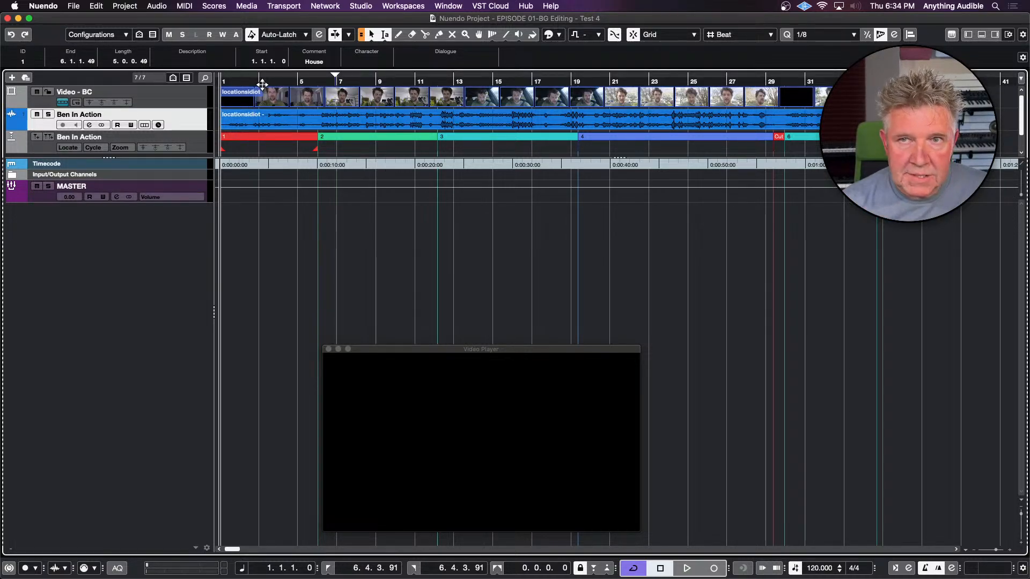
pyautogui.click(1021, 80)
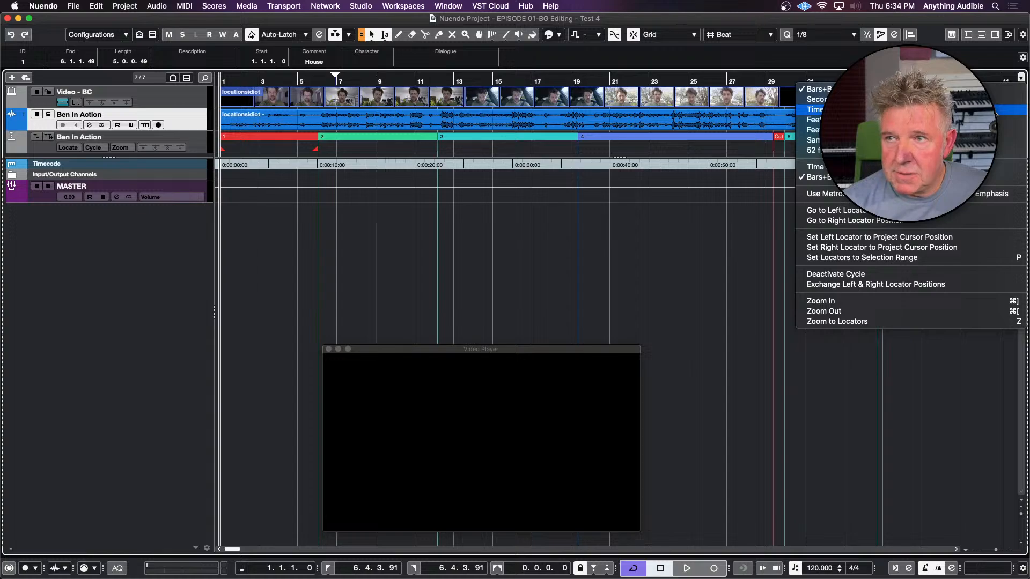
pyautogui.click(995, 110)
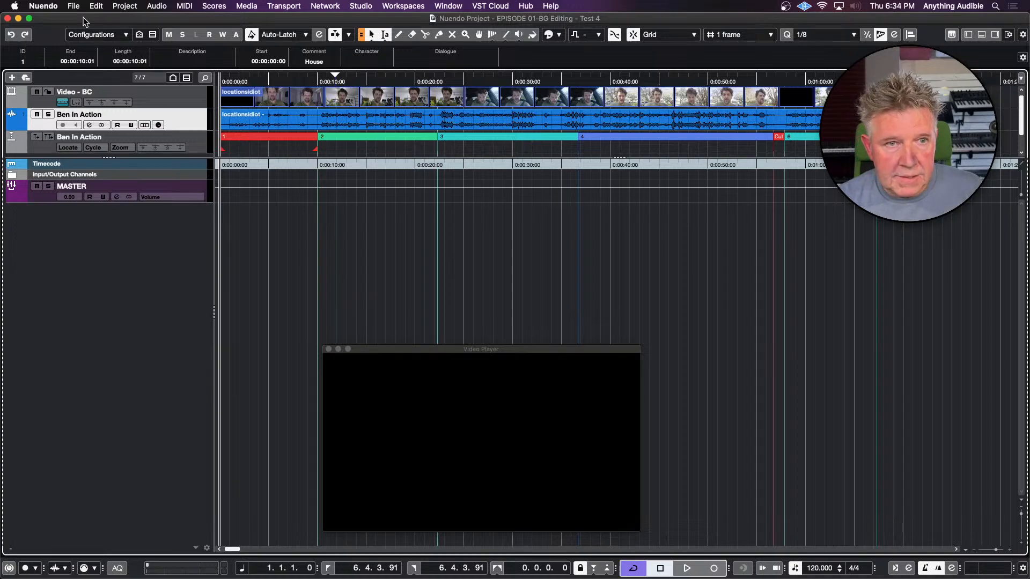
# Check the Extract Audio on Import Video File option in the Video preferences and accept the dialog
pyautogui.click(54, 6)
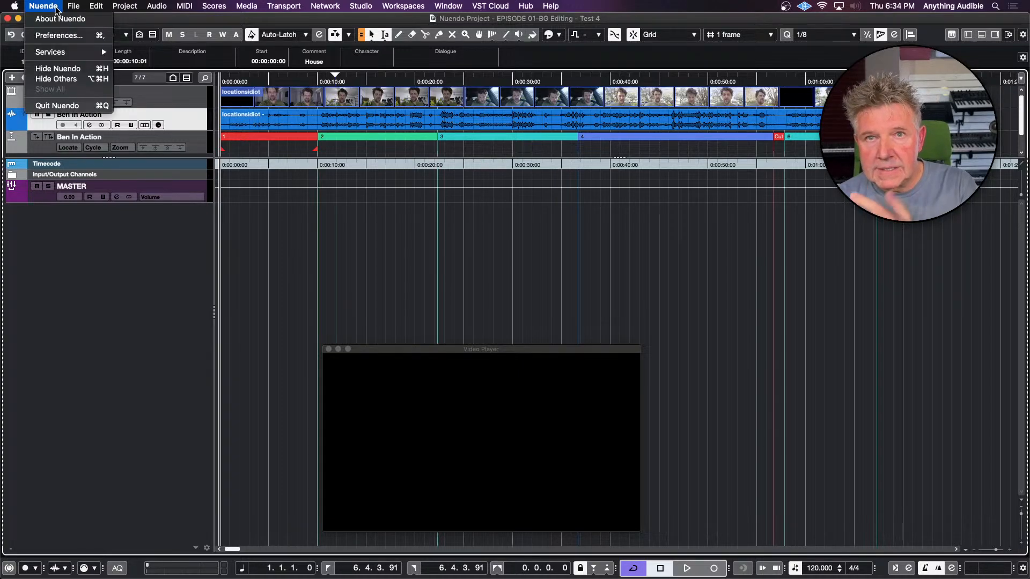
pyautogui.click(58, 36)
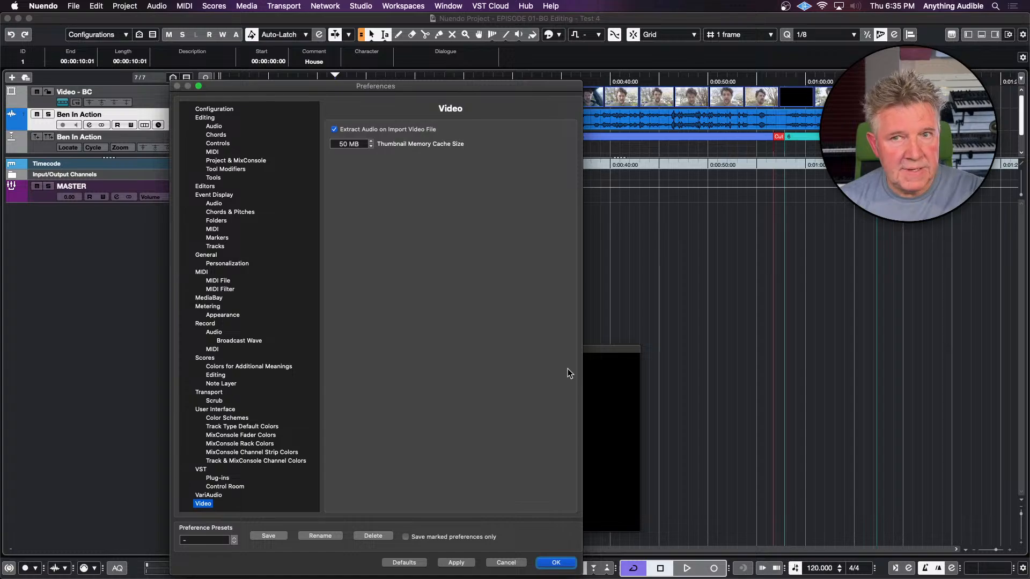
pyautogui.click(556, 563)
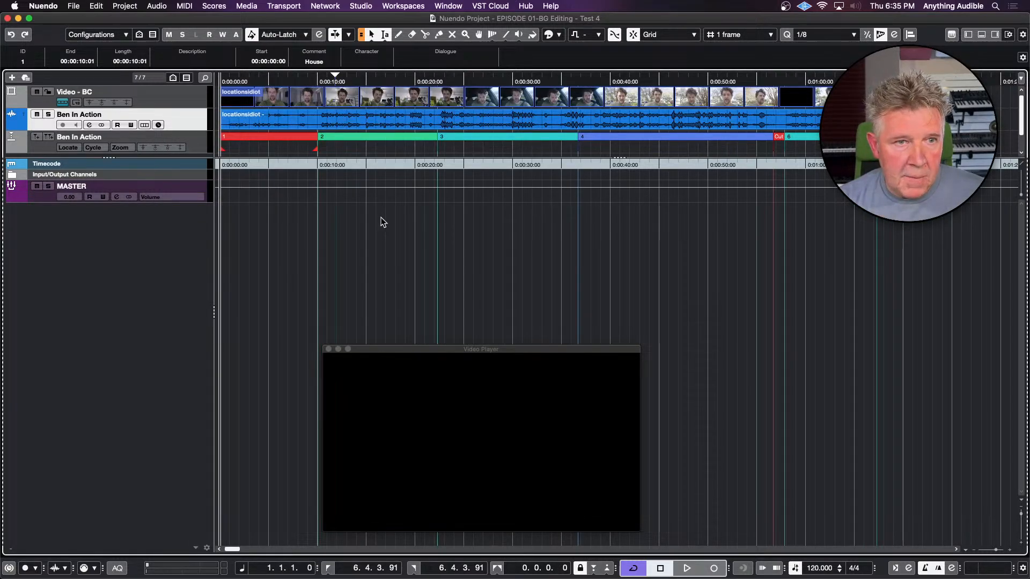
# Check the Video Player device and playback settings in Studio Setup and accept the dialog
pyautogui.click(370, 6)
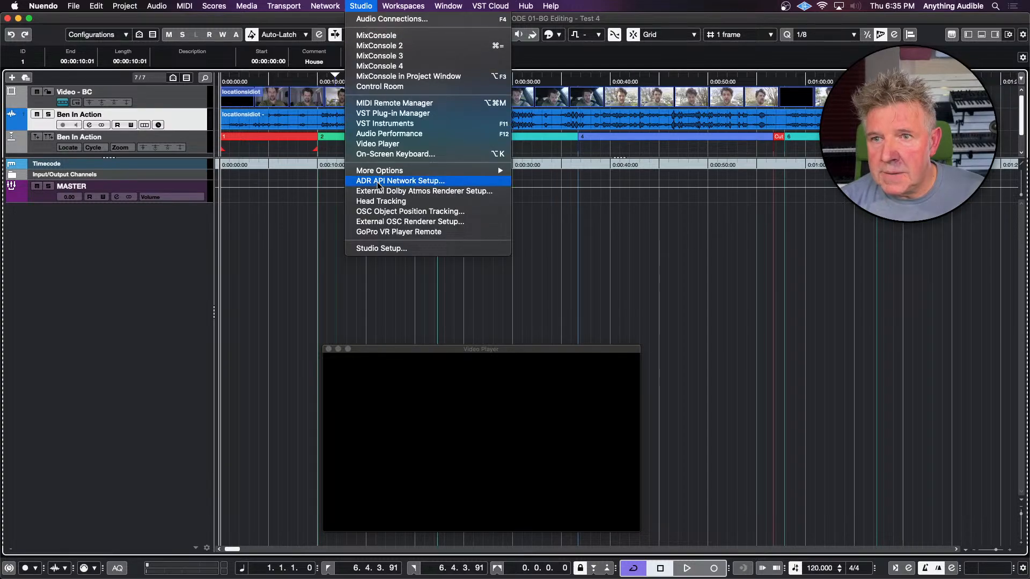
pyautogui.click(381, 248)
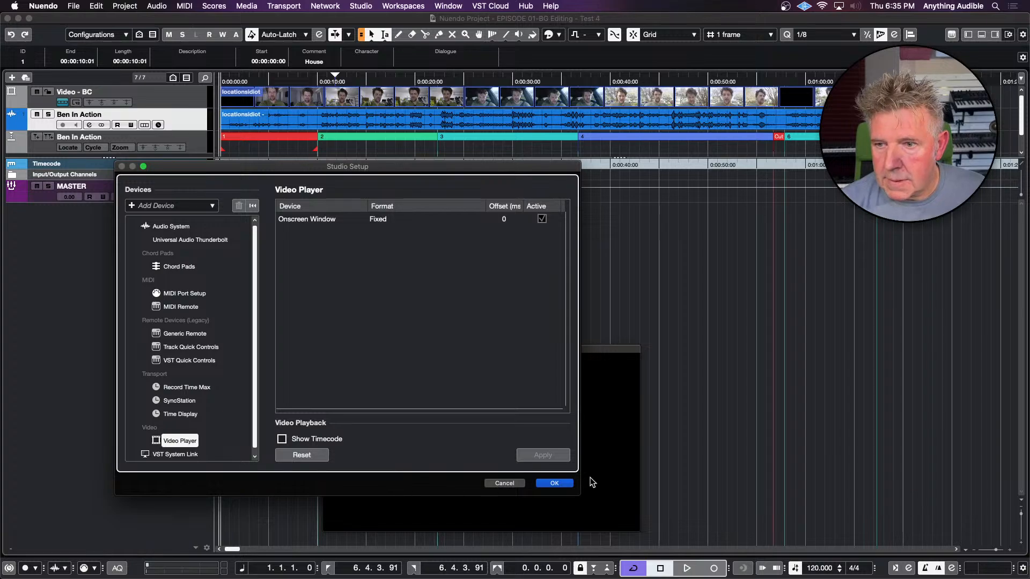
pyautogui.click(569, 482)
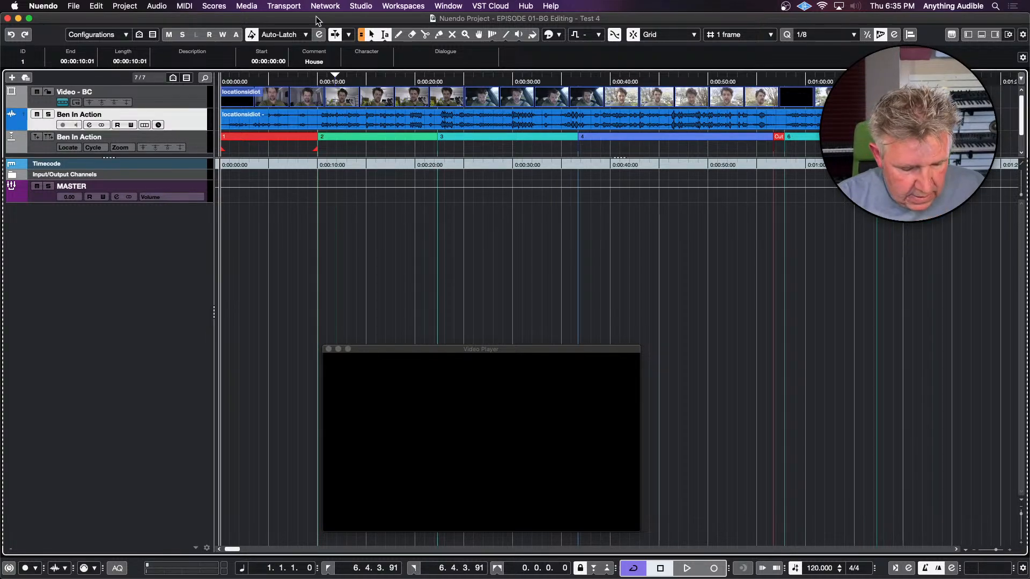
# Add six stereo audio tracks with the name BG-, routed to the MASTER output
pyautogui.press('t')
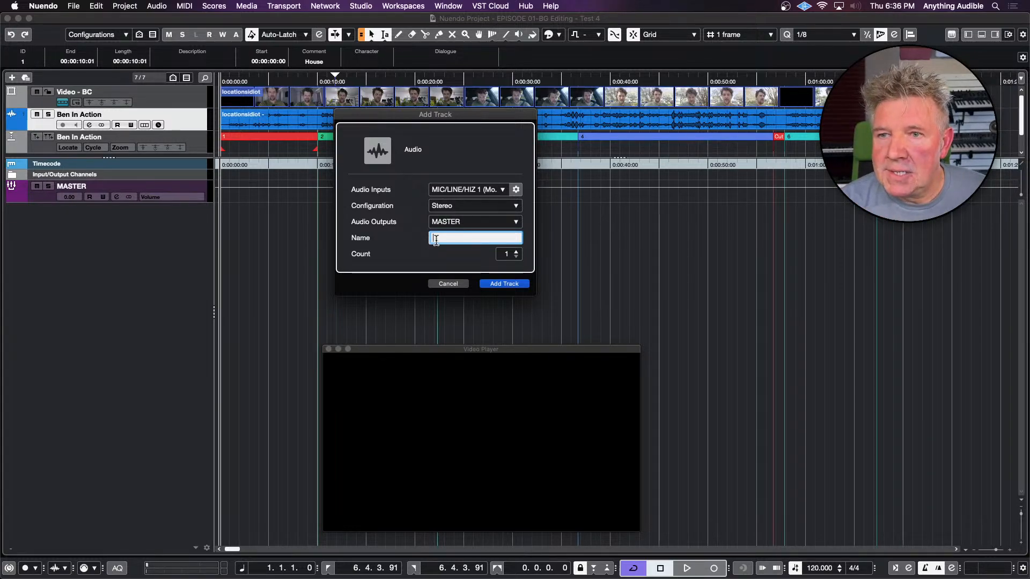
pyautogui.click(516, 251)
pyautogui.click(516, 252)
pyautogui.click(516, 252)
pyautogui.click(516, 251)
pyautogui.click(516, 251)
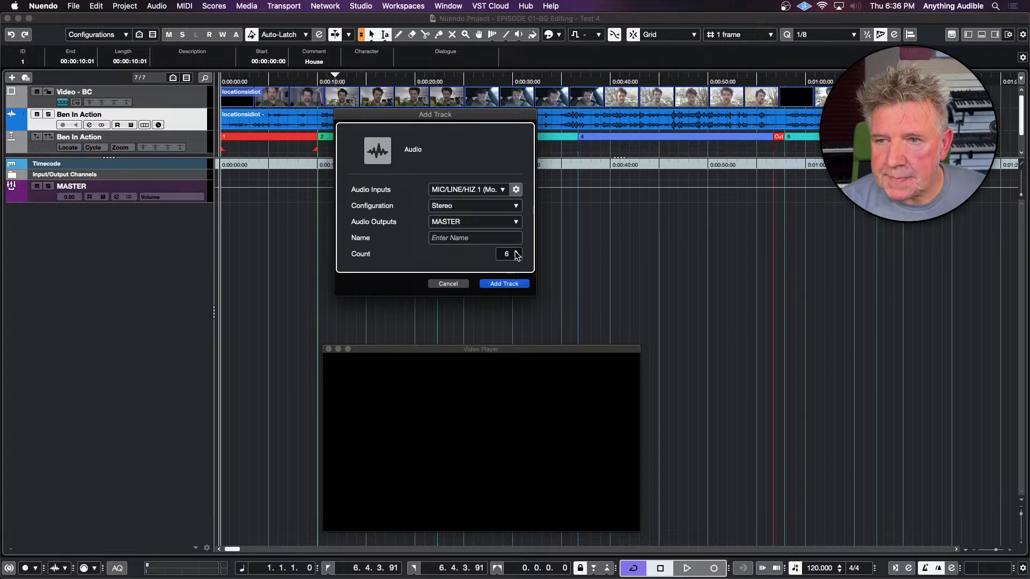
pyautogui.click(465, 243)
pyautogui.write('B')
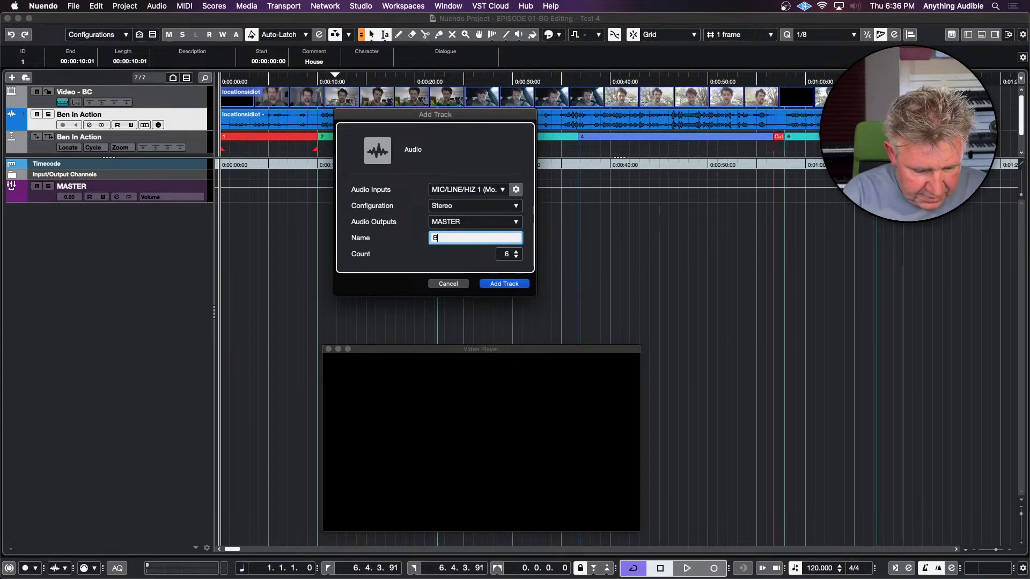
pyautogui.write('G-')
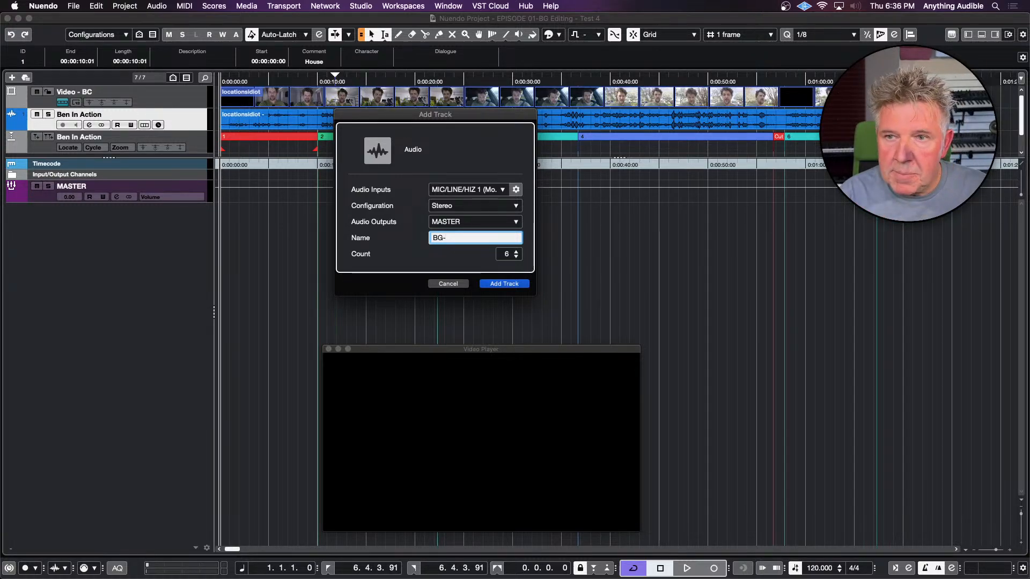
pyautogui.press('Return')
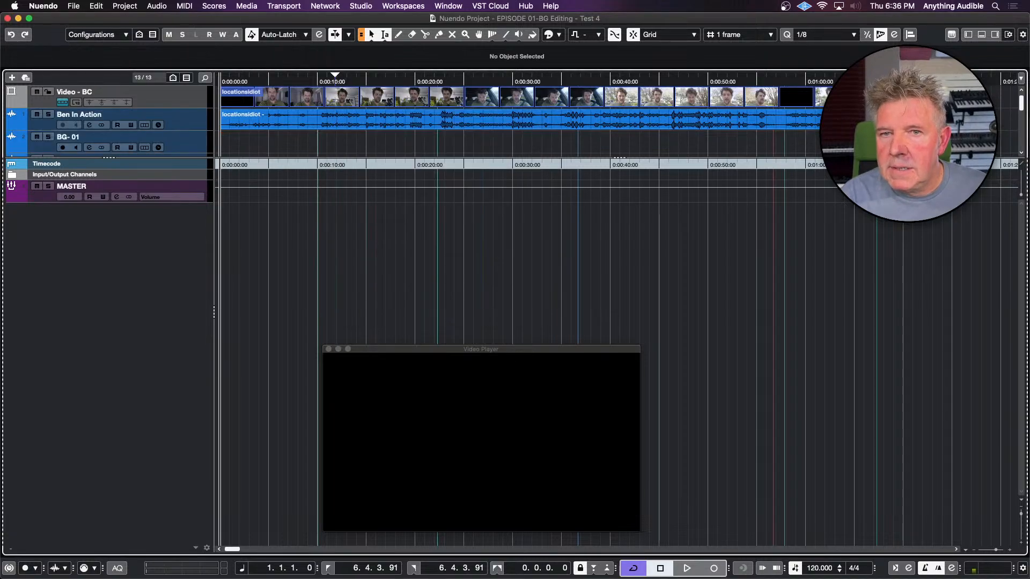
# Move all six BG tracks into the lower track list, below the Timecode ruler track
pyautogui.click(199, 140)
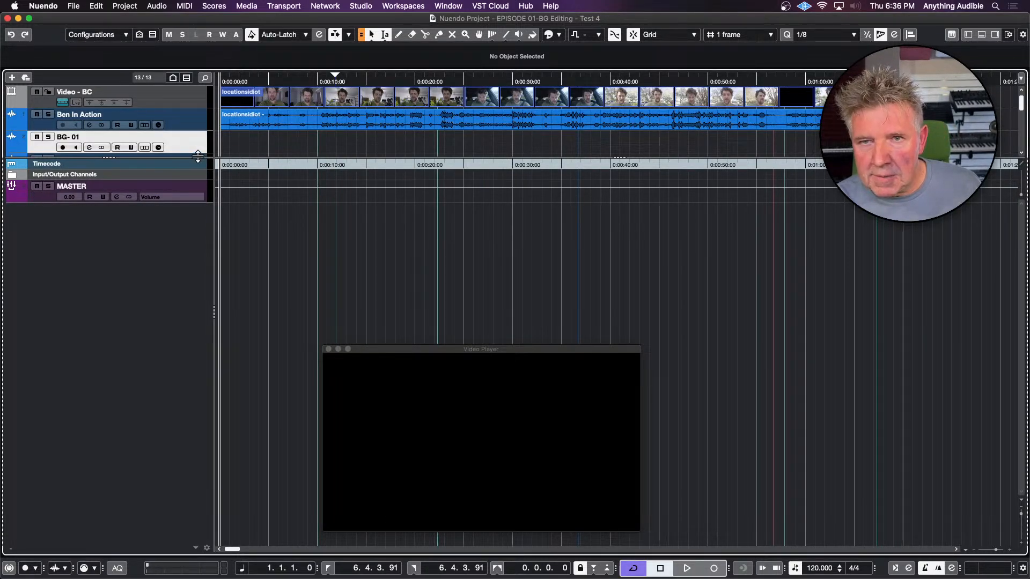
pyautogui.moveTo(198, 156); pyautogui.dragTo(196, 292)
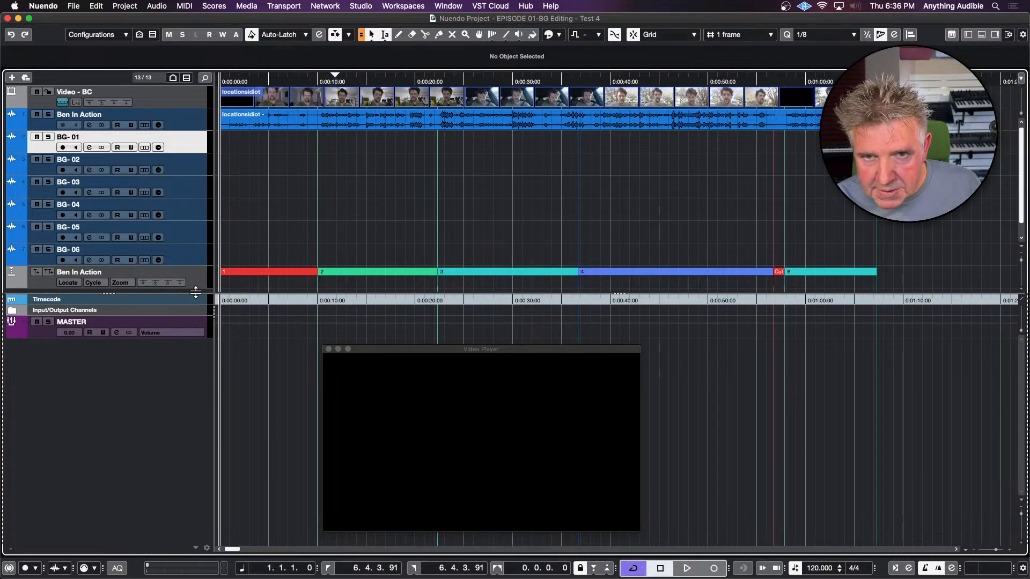
pyautogui.keyDown('shift'); pyautogui.click(192, 256); pyautogui.keyUp('shift')
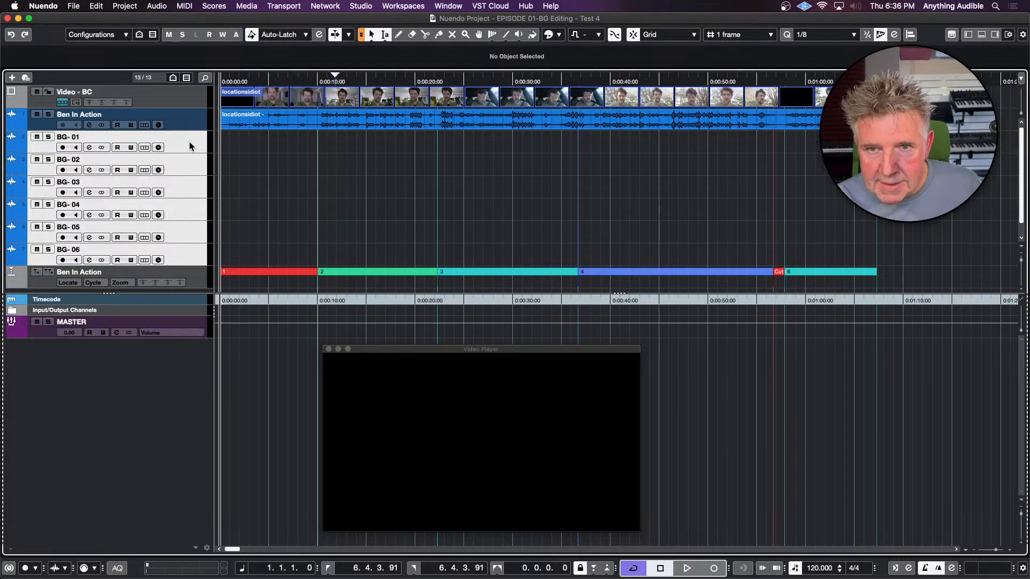
pyautogui.moveTo(189, 141)
pyautogui.mouseDown()
pyautogui.moveTo(175, 320)
pyautogui.moveTo(190, 156)
pyautogui.mouseUp()
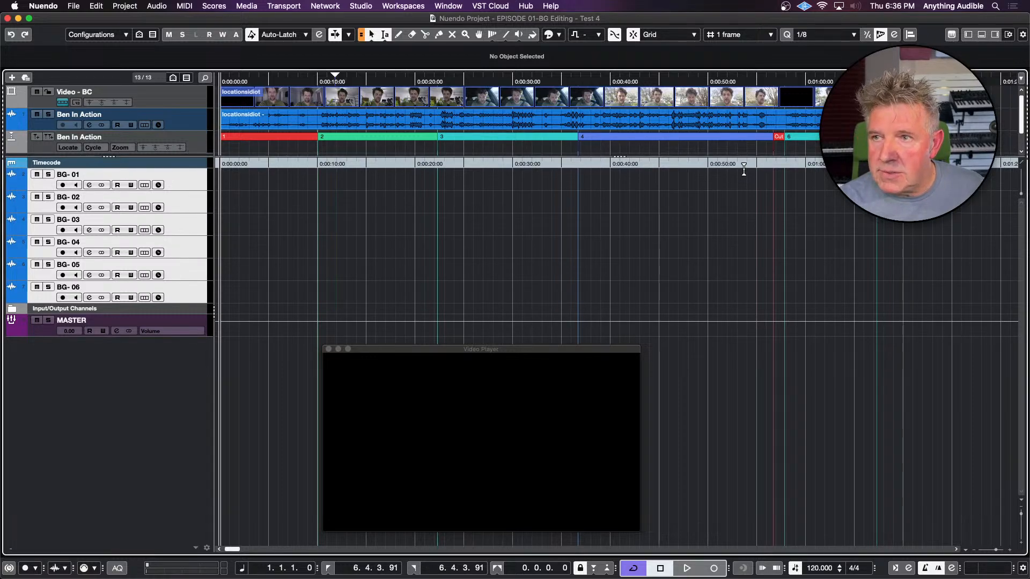
pyautogui.scroll(-2, 906, 123)
pyautogui.scroll(2, 906, 123)
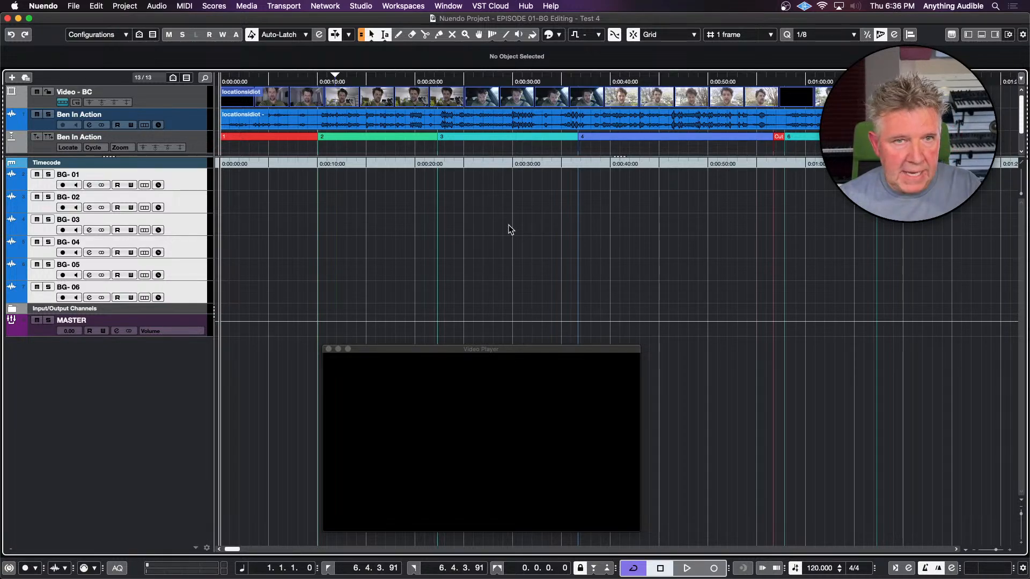
# Rename the first background track as BG-A-1
pyautogui.click(199, 184)
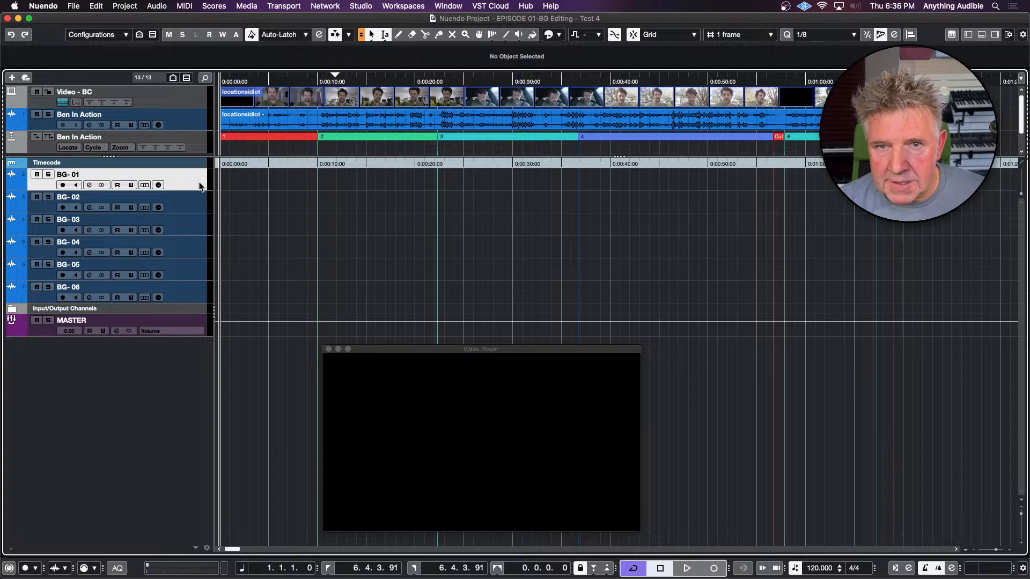
pyautogui.keyDown('shift'); pyautogui.click(197, 290); pyautogui.keyUp('shift')
pyautogui.doubleClick(92, 174)
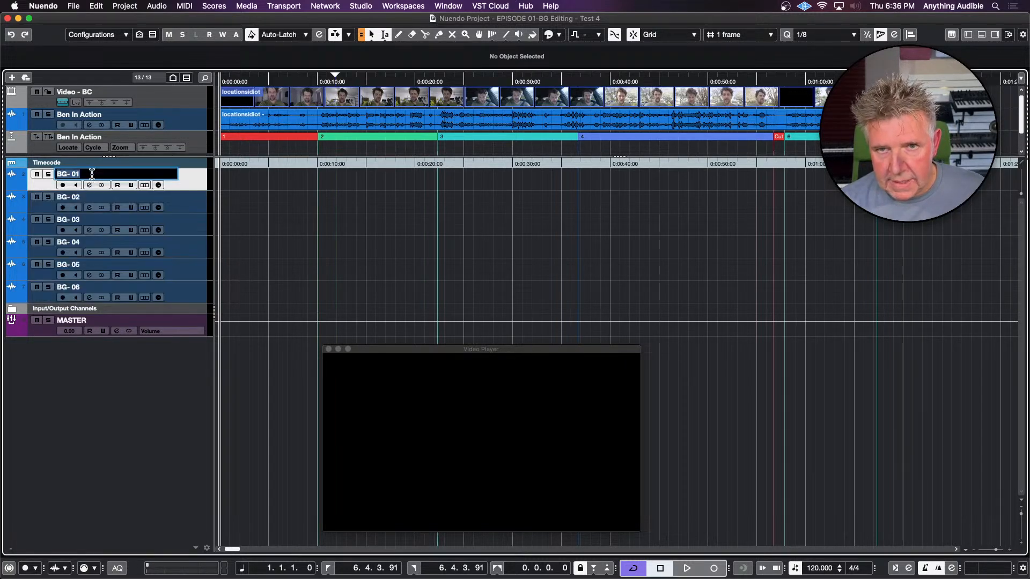
pyautogui.press('Right')
pyautogui.press('BackSpace')
pyautogui.press('BackSpace')
pyautogui.press('BackSpace')
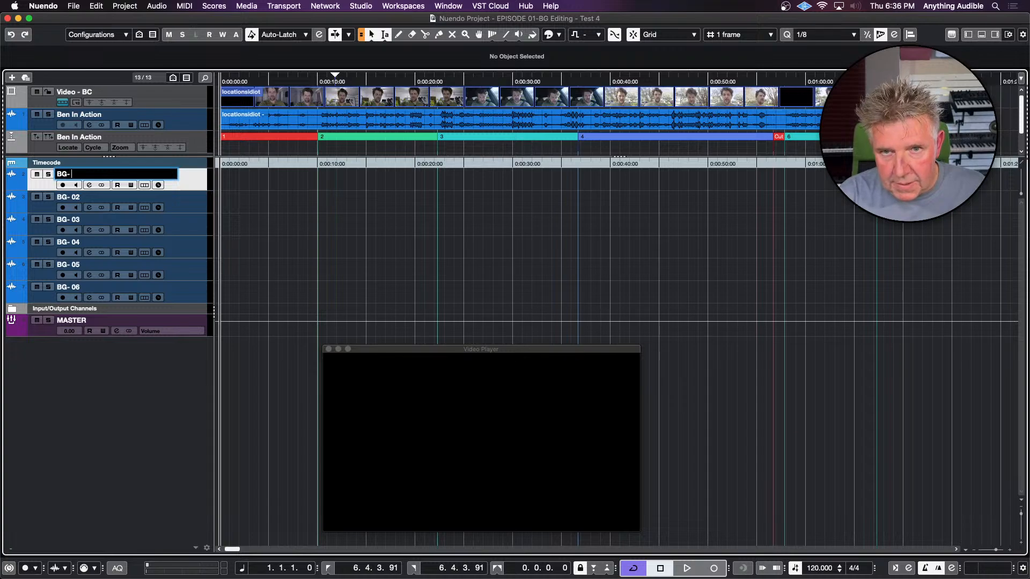
pyautogui.write('A-1')
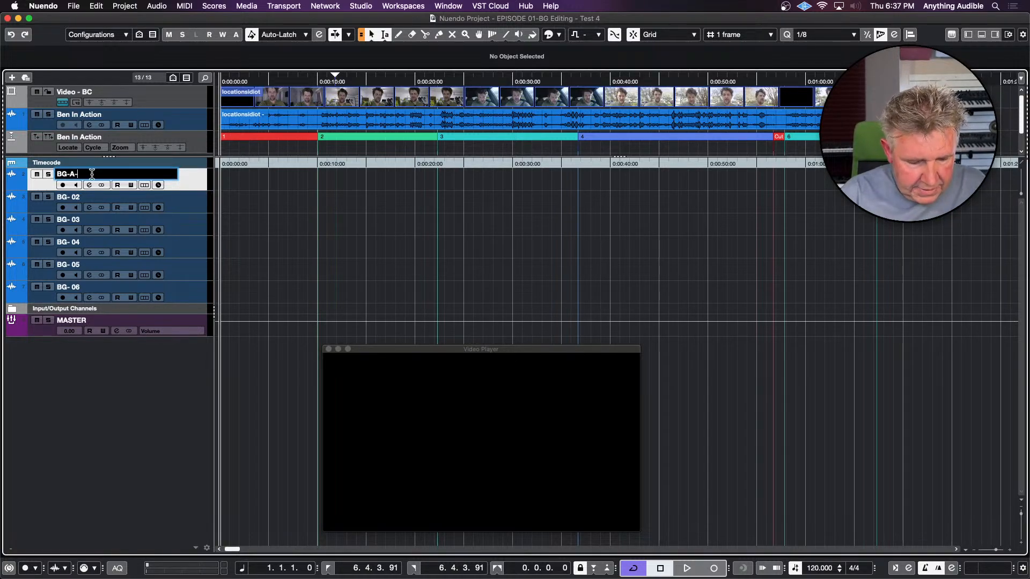
# Rename the second and third background tracks as BG-A-2 and BG-A-3
pyautogui.hotkey('shift', 'Left')
pyautogui.hotkey('shift', 'Left')
pyautogui.hotkey('shift', 'Left')
pyautogui.hotkey('shift', 'Left')
pyautogui.hotkey('shift', 'Left')
pyautogui.hotkey('shift', 'Left')
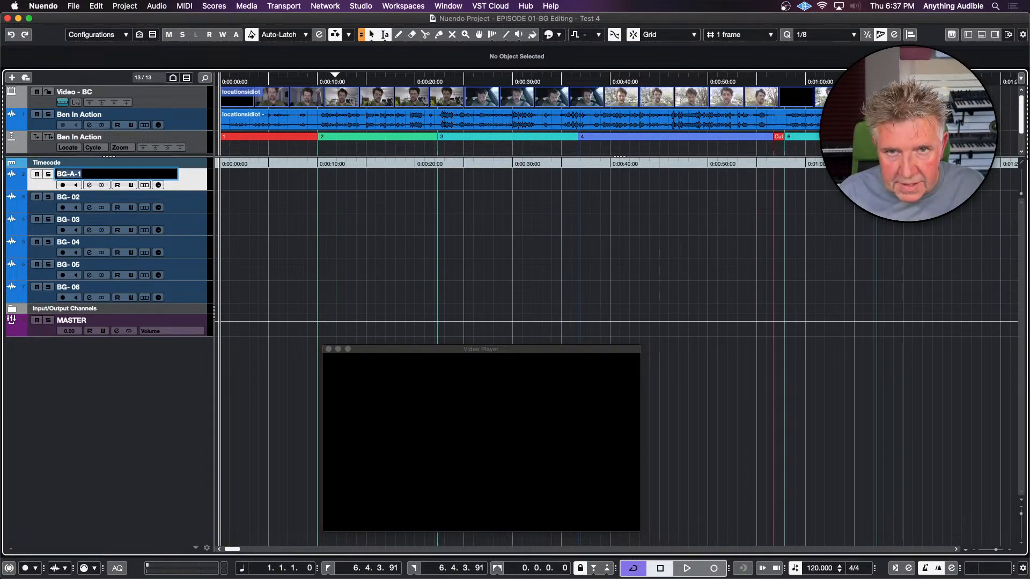
pyautogui.press('super+c')
pyautogui.press('Tab')
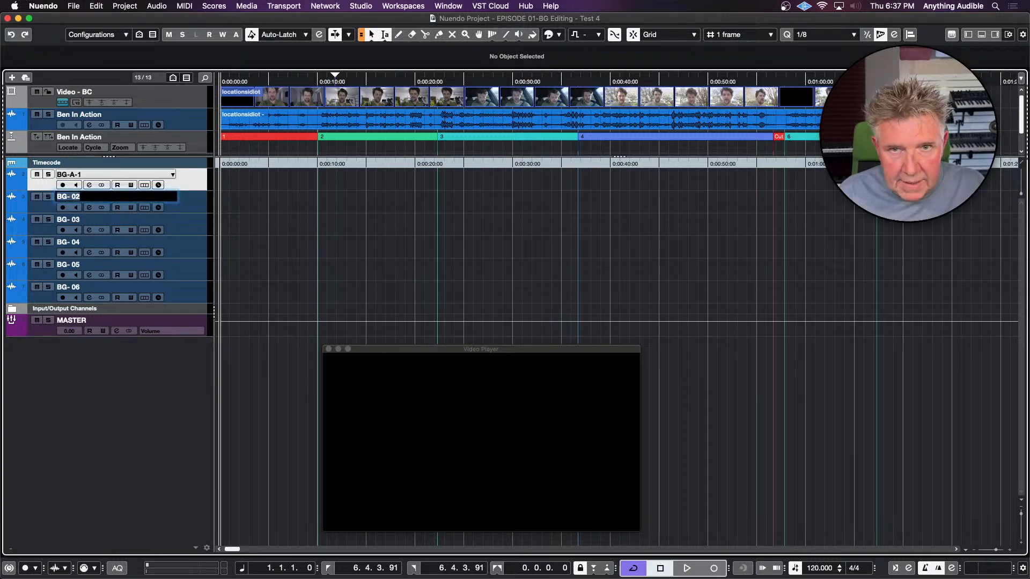
pyautogui.press('super+v')
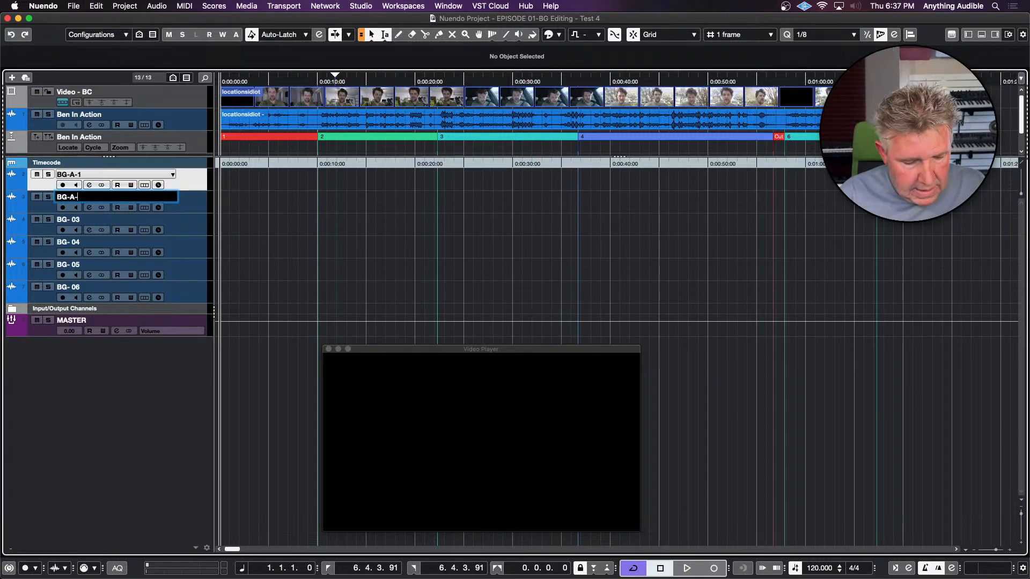
pyautogui.write('2')
pyautogui.press('Tab')
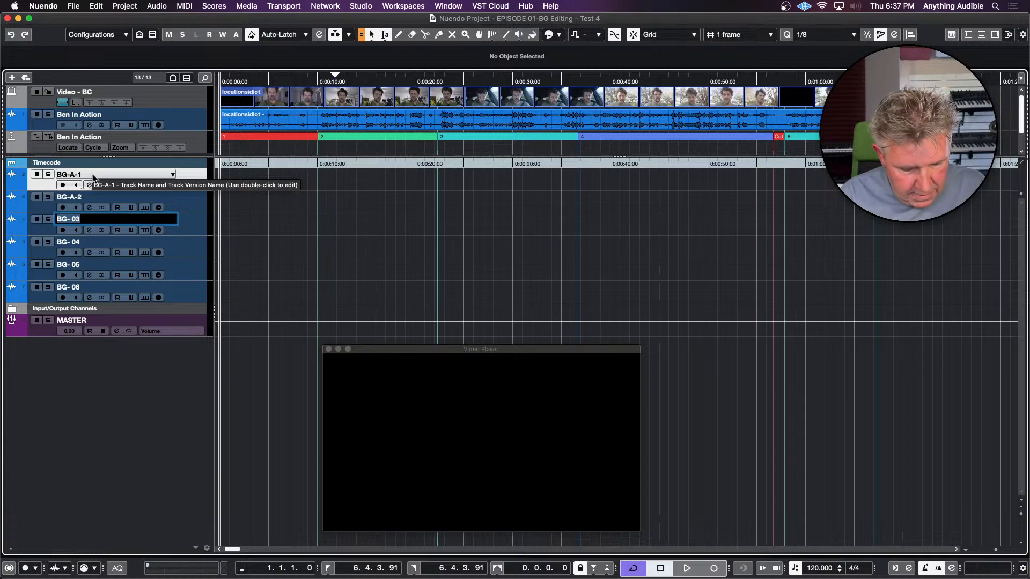
pyautogui.press('super+v')
pyautogui.press('BackSpace')
pyautogui.write('3')
pyautogui.press('Return')
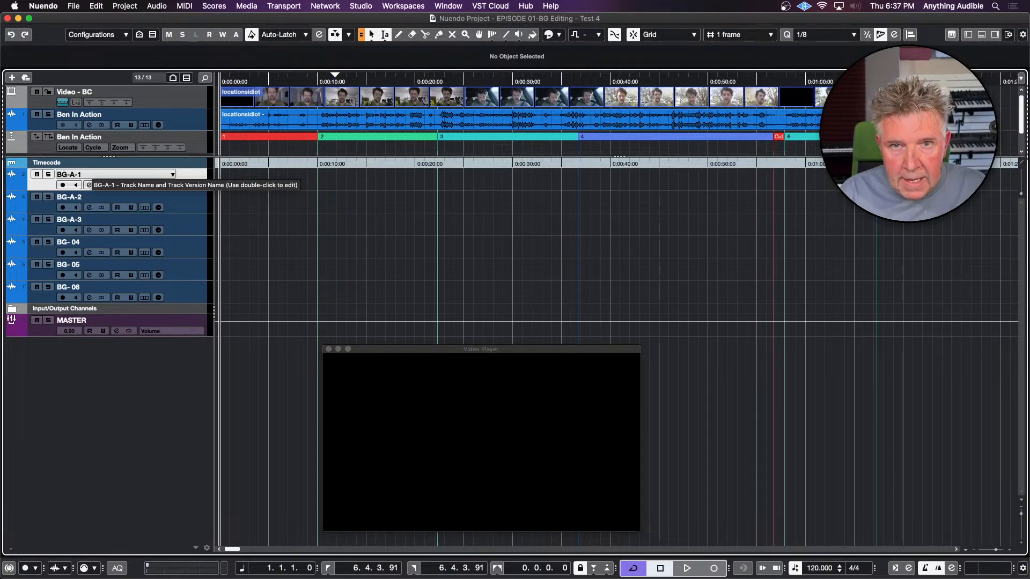
# Rename the fourth background track as BG-B-1
pyautogui.doubleClick(78, 219)
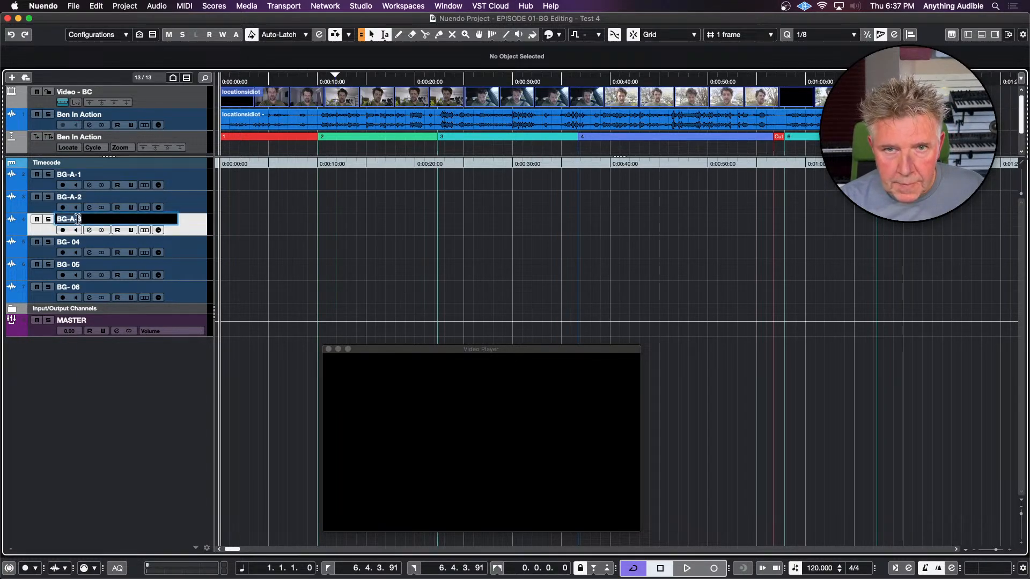
pyautogui.doubleClick(76, 244)
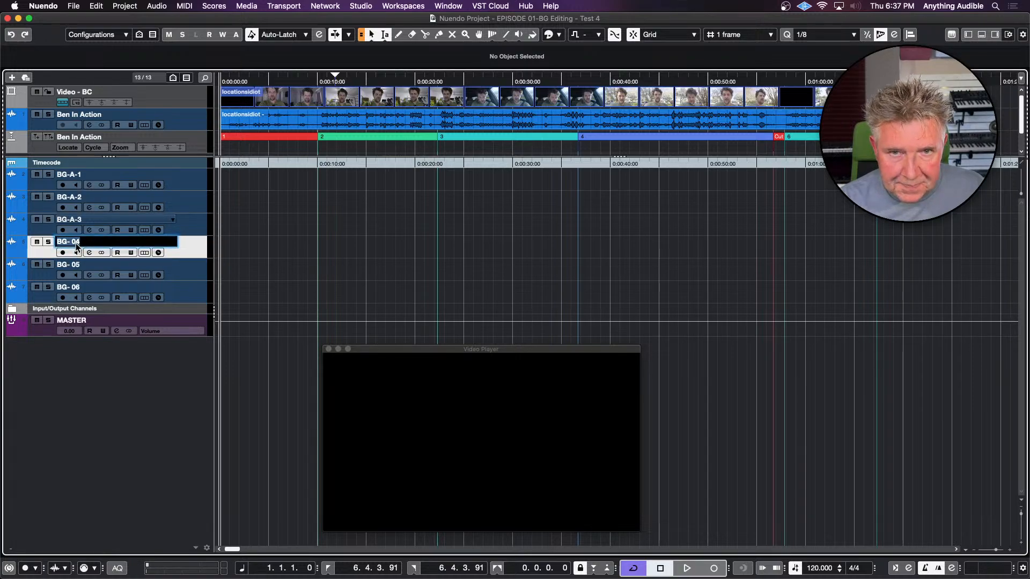
pyautogui.press('super+v')
pyautogui.press('BackSpace')
pyautogui.write('3')
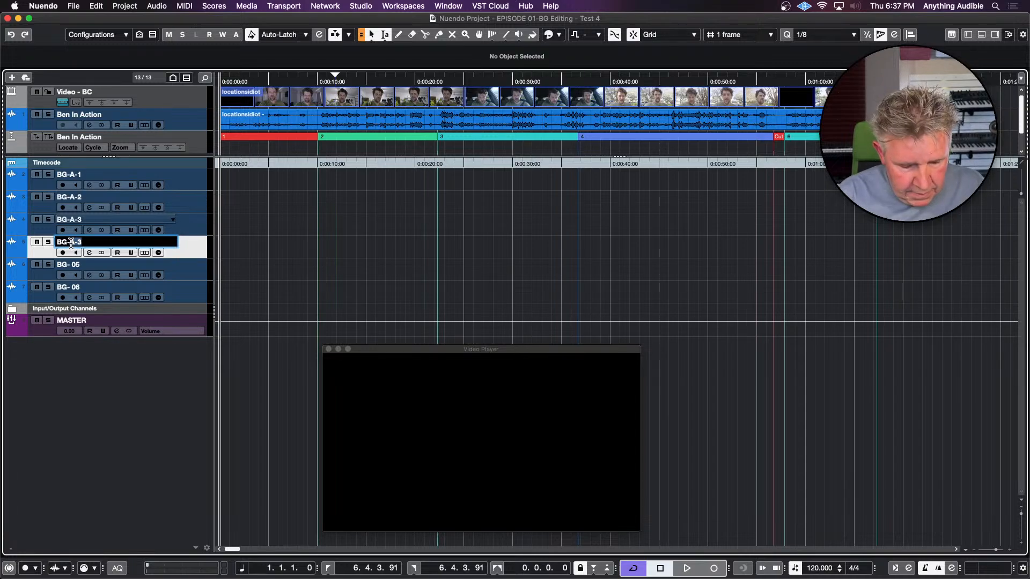
pyautogui.write('B-1')
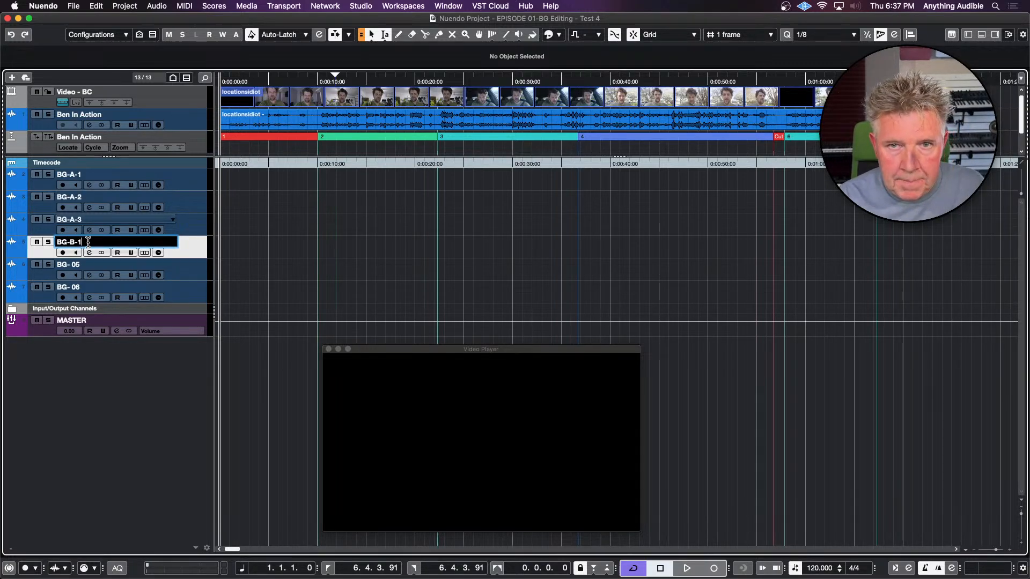
# Rename the fifth and sixth background tracks as BG-B-2 and BG-B-3, reusing the fourth track's name
pyautogui.moveTo(88, 242); pyautogui.dragTo(53, 243)
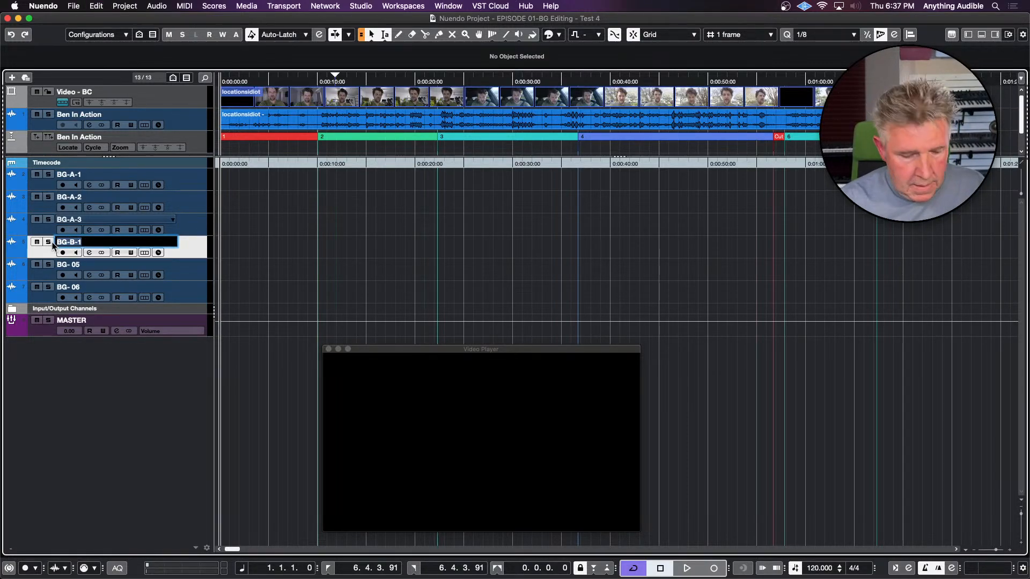
pyautogui.press('Tab')
pyautogui.write('BG-B-2')
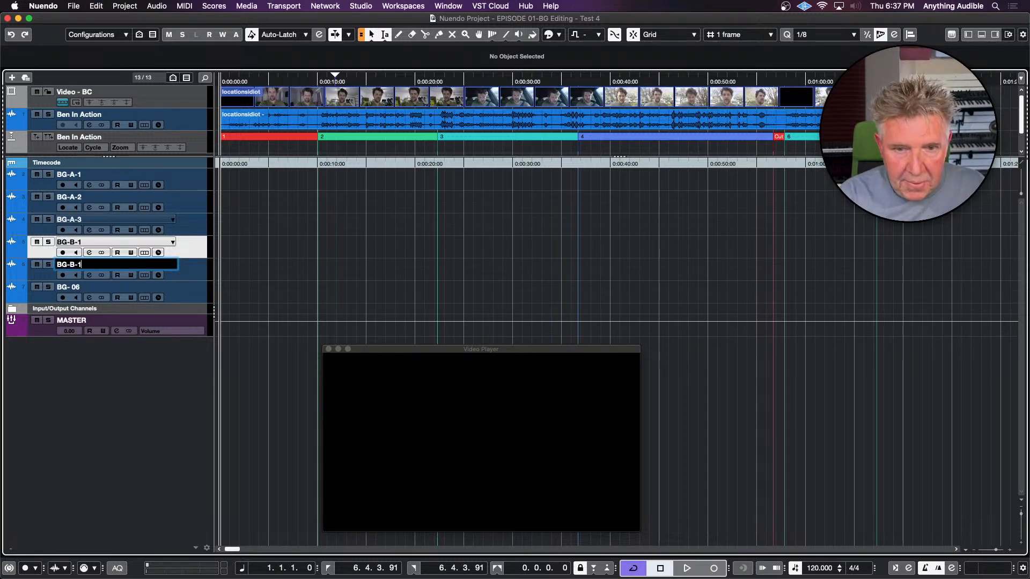
pyautogui.press('Tab')
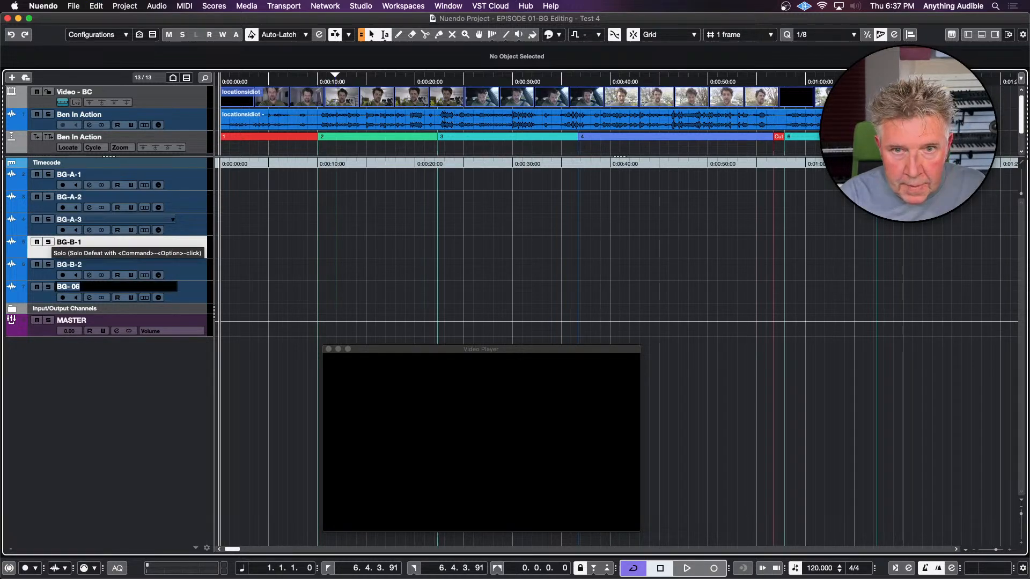
pyautogui.write('BG-B-3')
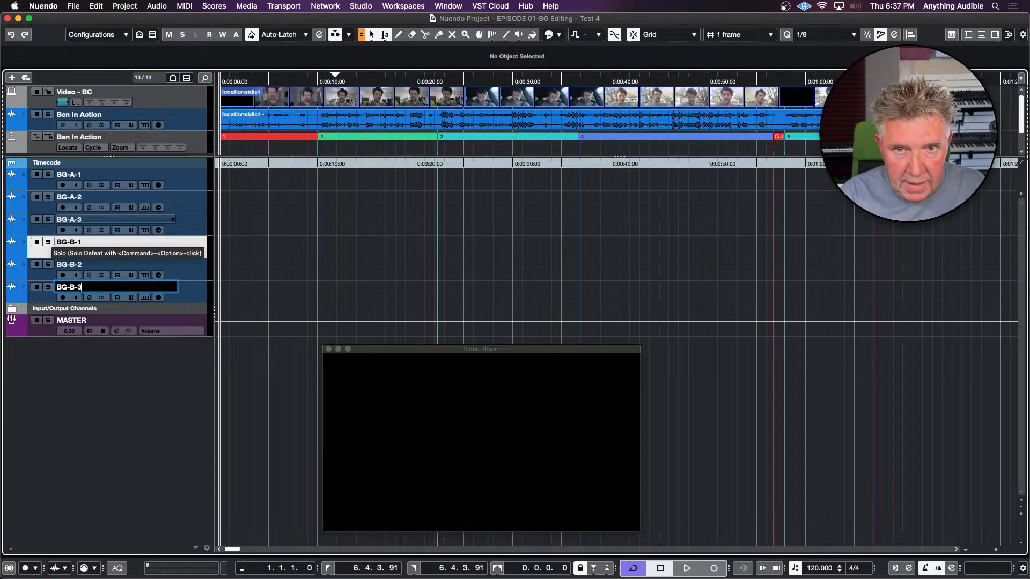
pyautogui.press('Return')
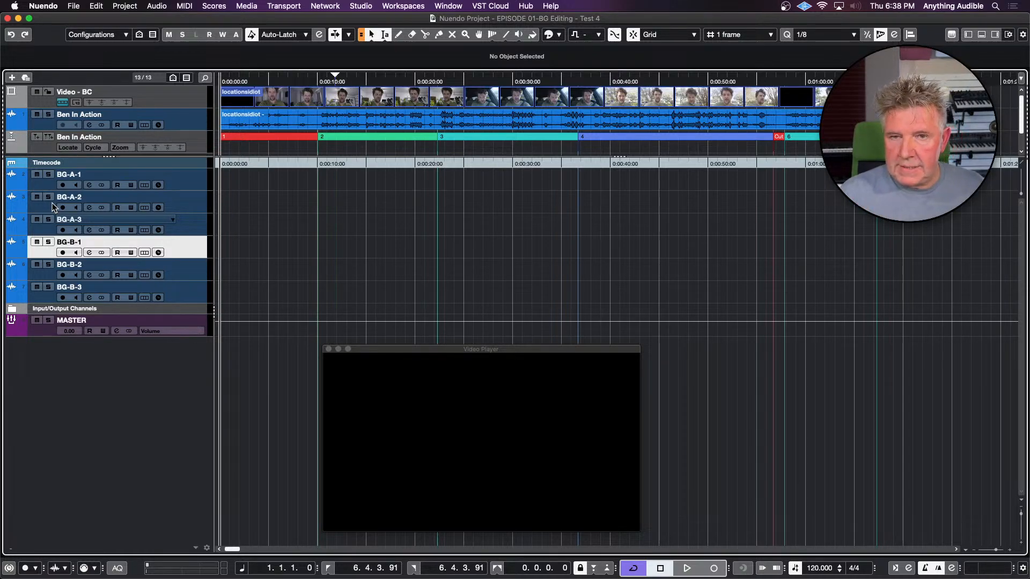
# Add two mono audio tracks named SKEL below BG-A-3, routed to the MASTER output
pyautogui.click(48, 232)
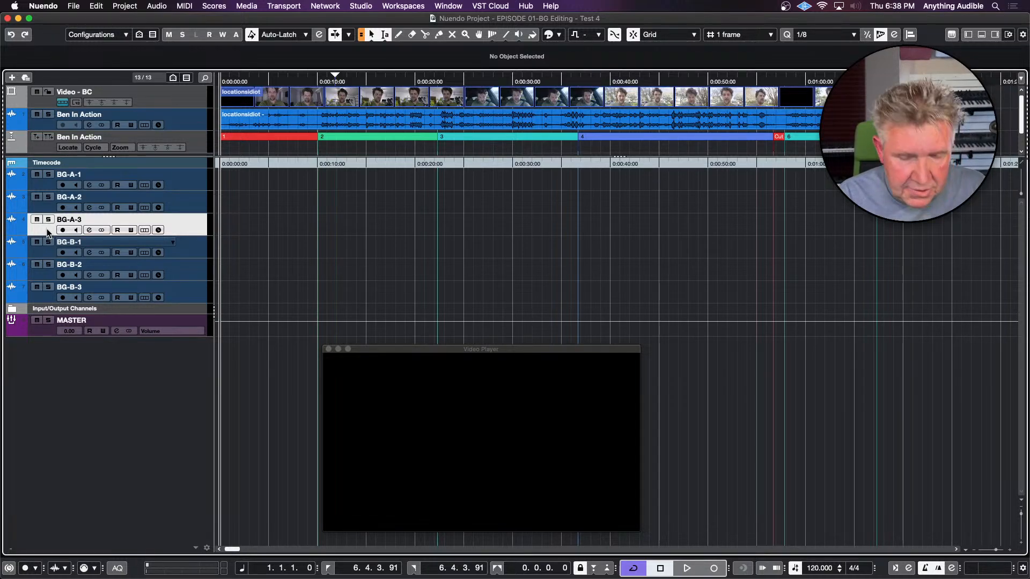
pyautogui.press('t')
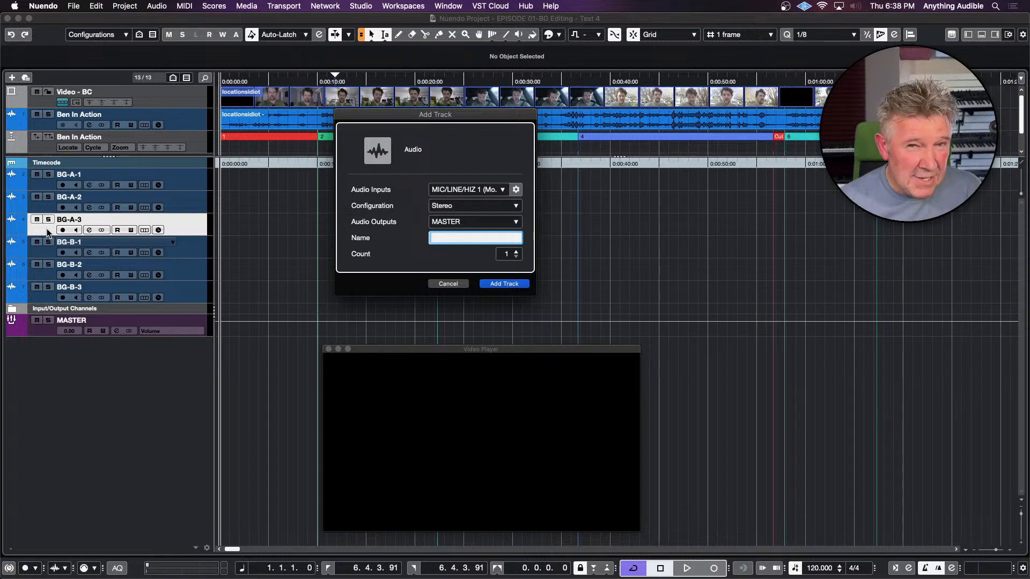
pyautogui.click(474, 205)
pyautogui.click(474, 195)
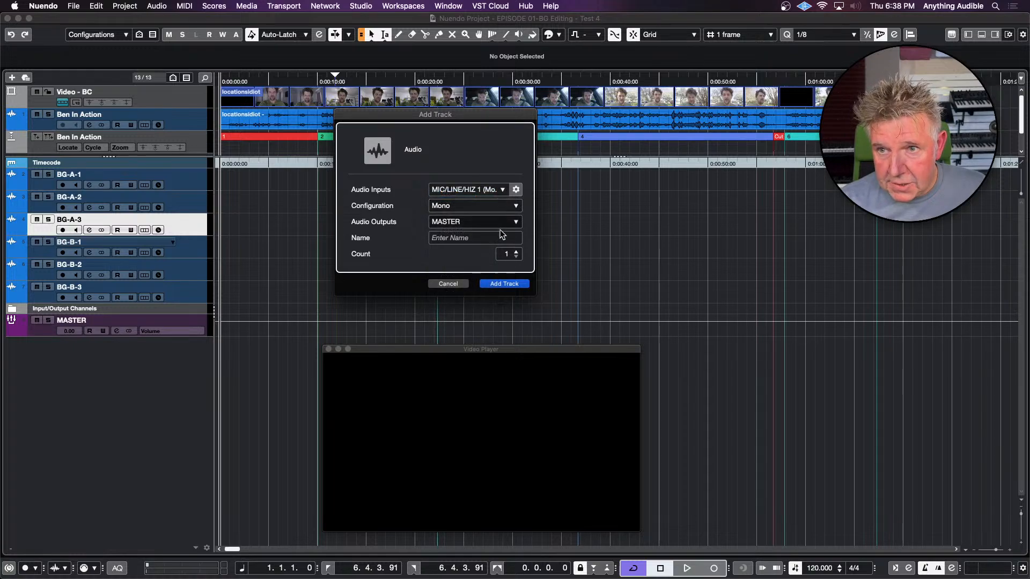
pyautogui.click(517, 251)
pyautogui.click(477, 239)
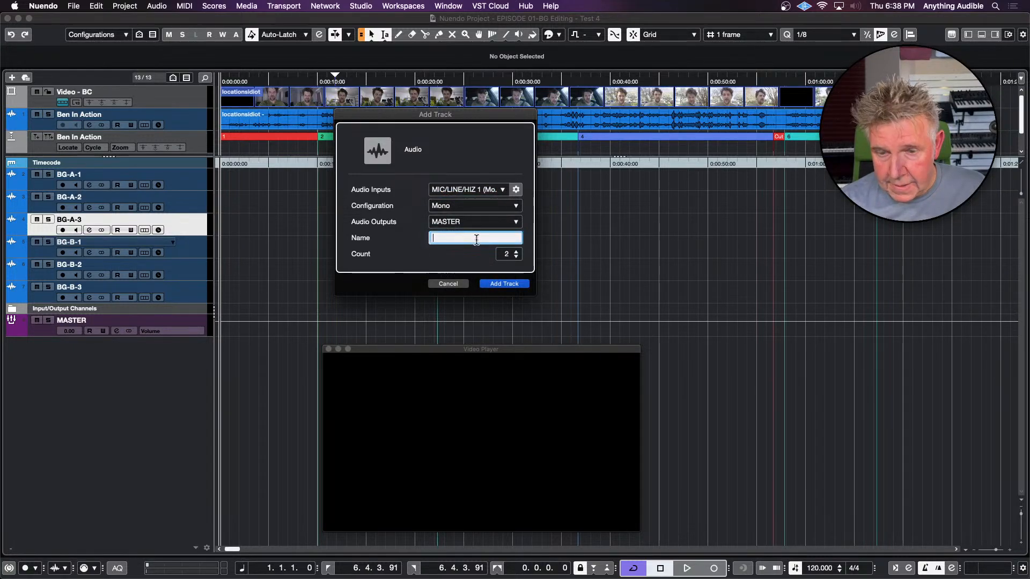
pyautogui.write('SKEL')
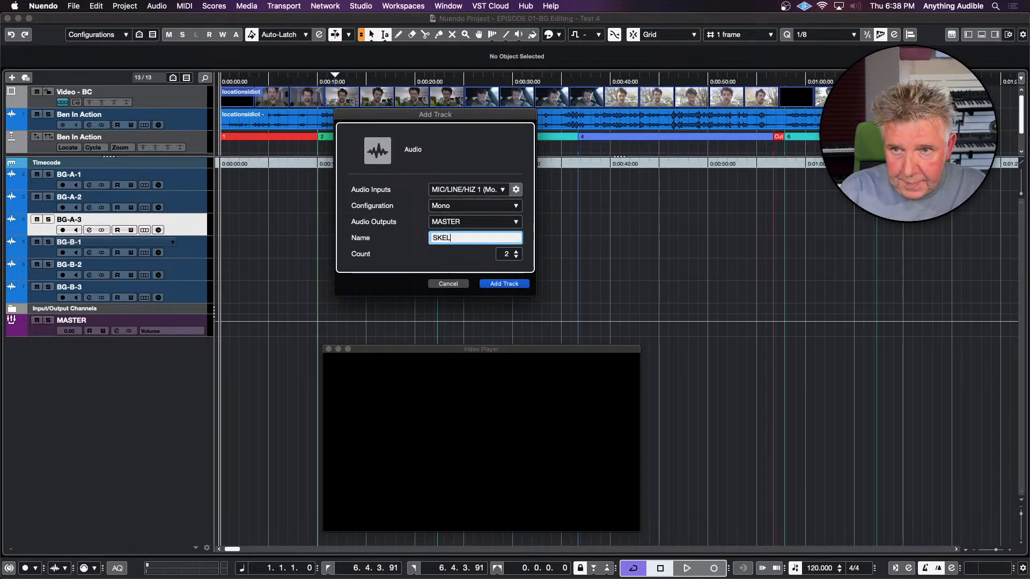
pyautogui.press('Return')
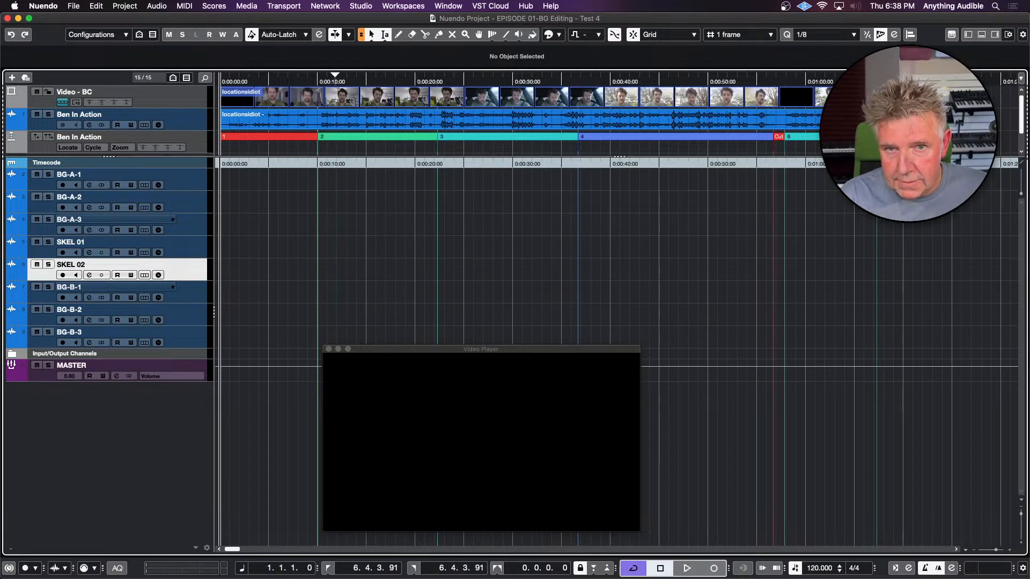
# Rename the two new SKEL tracks as SKEL A and SKEL B
pyautogui.doubleClick(111, 241)
pyautogui.click(98, 242)
pyautogui.press('BackSpace')
pyautogui.press('BackSpace')
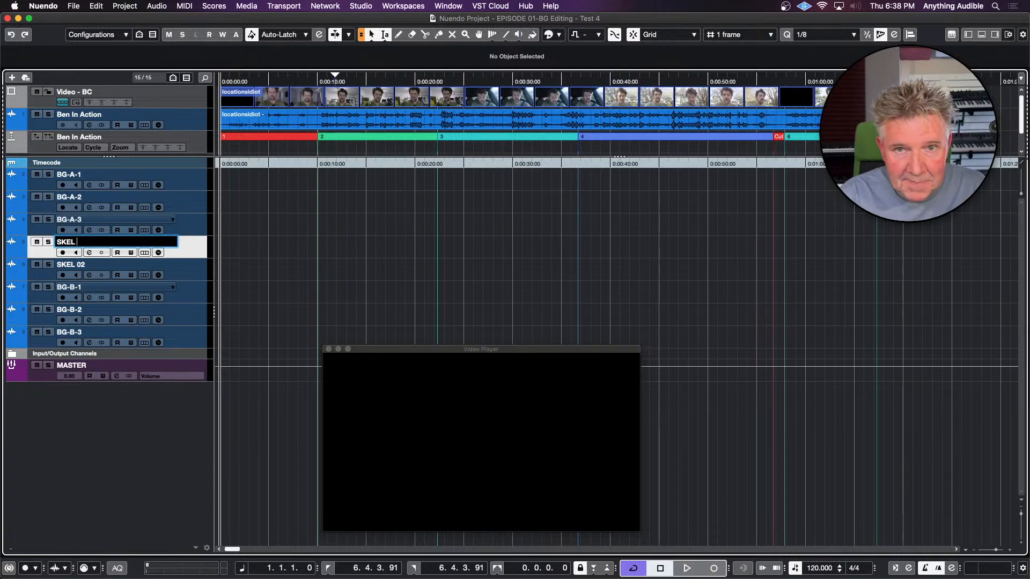
pyautogui.write('A')
pyautogui.press('Tab')
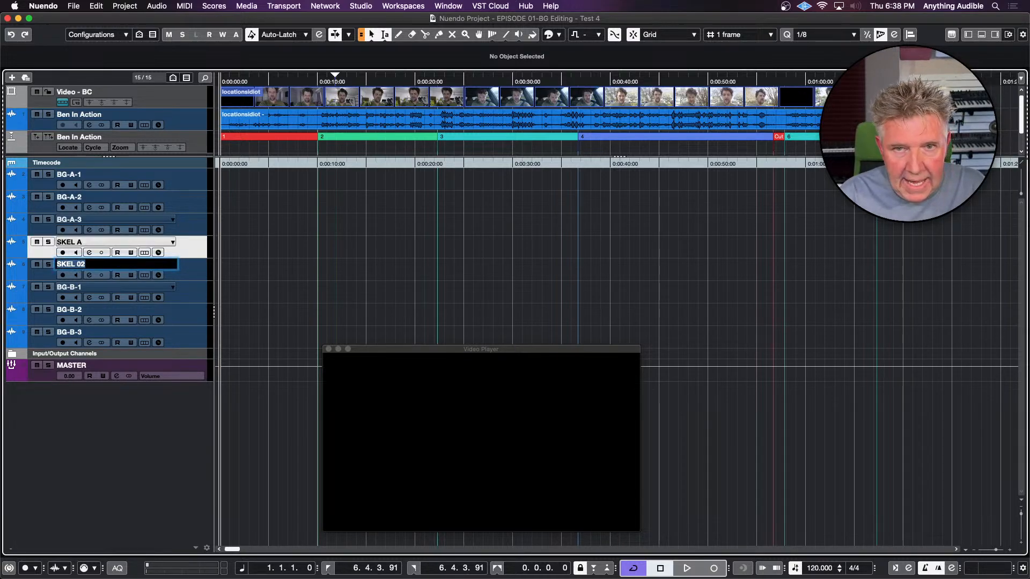
pyautogui.write('SKEL')
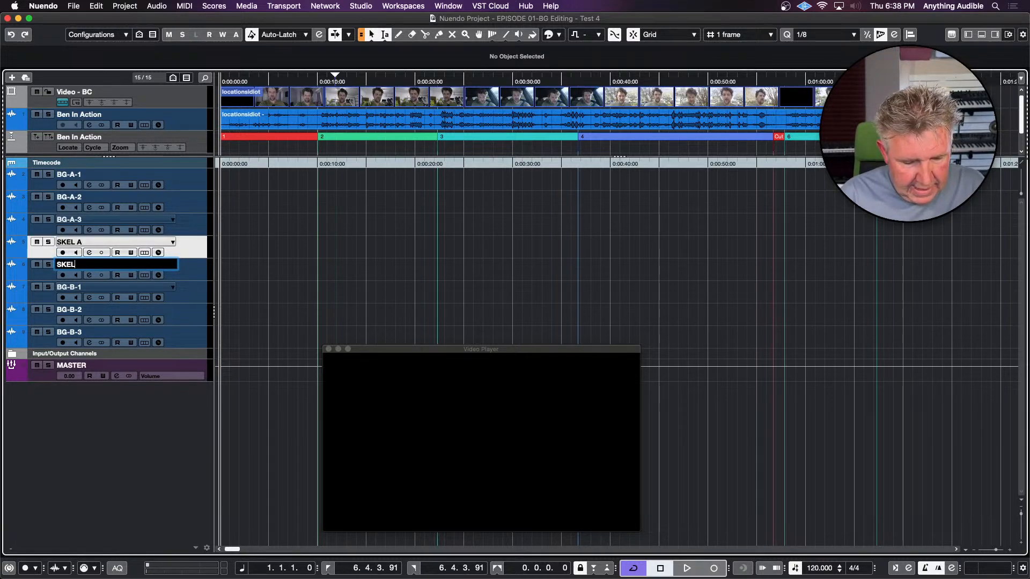
pyautogui.write(' B')
pyautogui.press('Return')
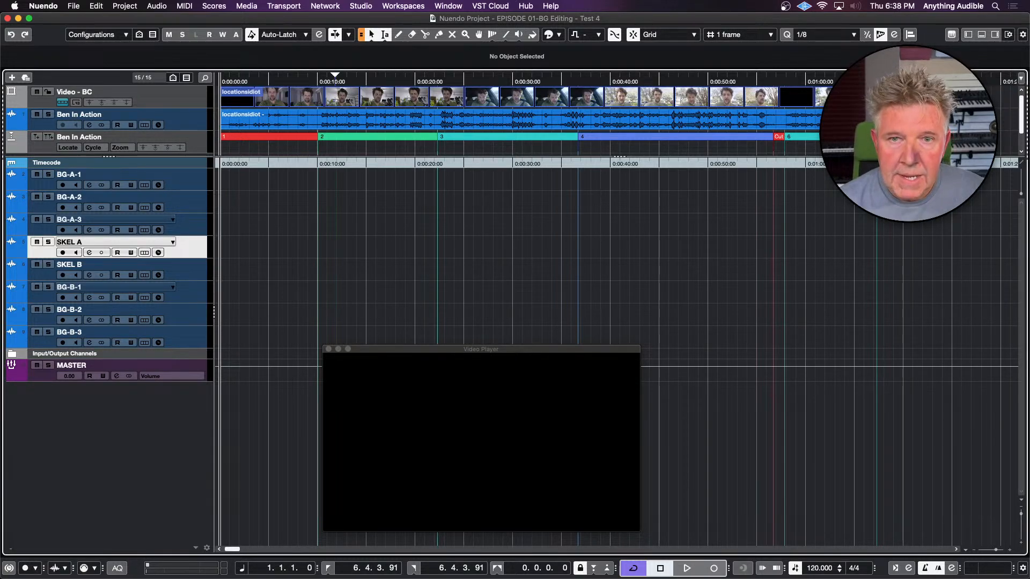
# Add a stereo group channel named BG-A for tracks BG-A-1 to BG-A-3, outside a folder and routed to MASTER
pyautogui.click(48, 228)
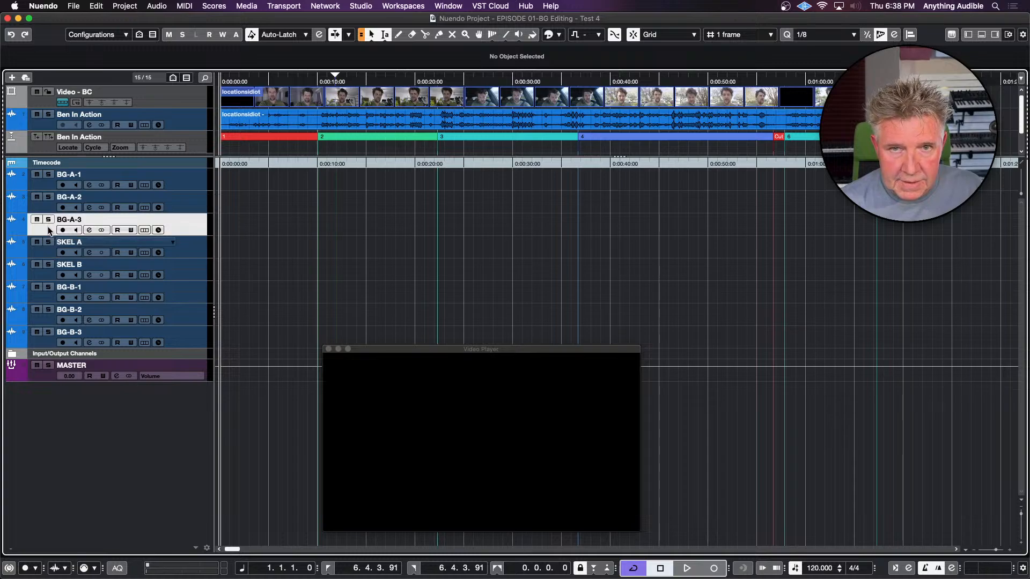
pyautogui.keyDown('shift'); pyautogui.click(48, 185); pyautogui.keyUp('shift')
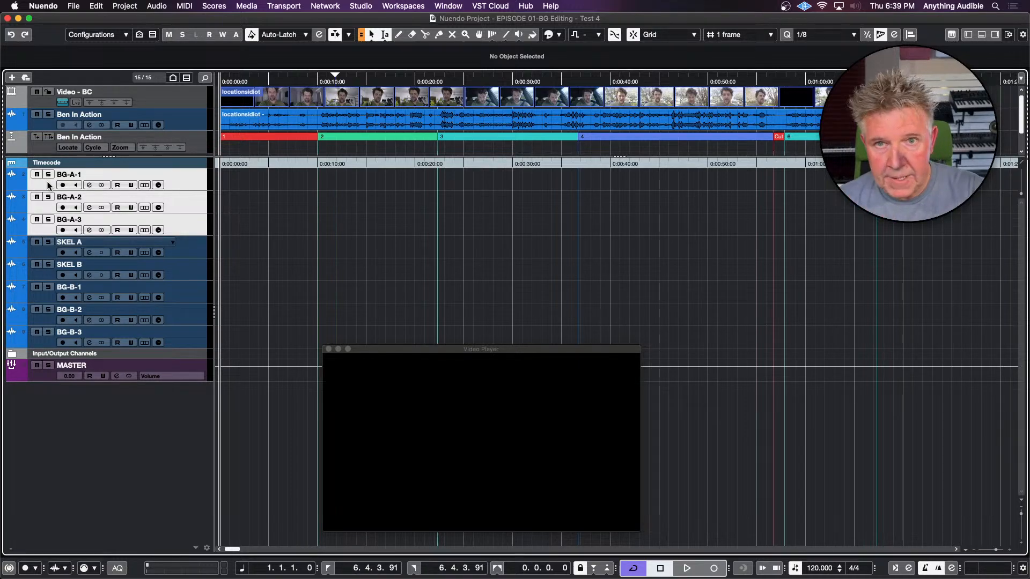
pyautogui.rightClick(47, 184)
pyautogui.moveTo(101, 186)
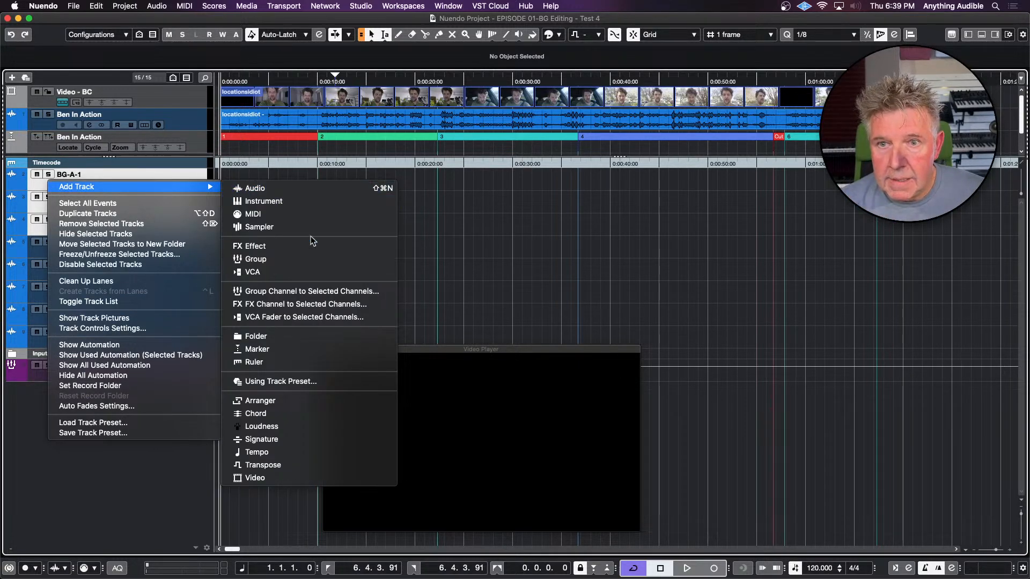
pyautogui.click(310, 292)
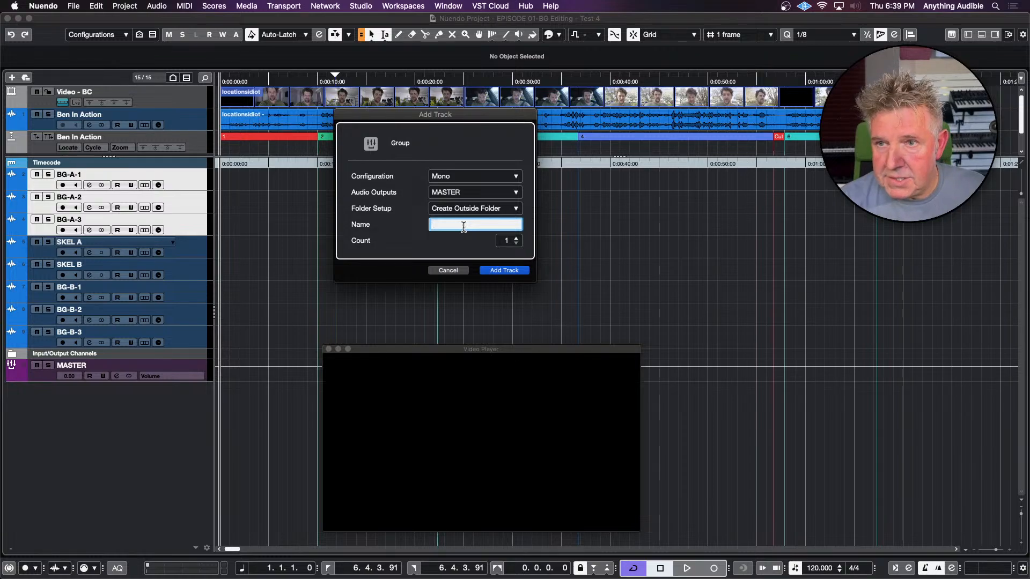
pyautogui.click(471, 176)
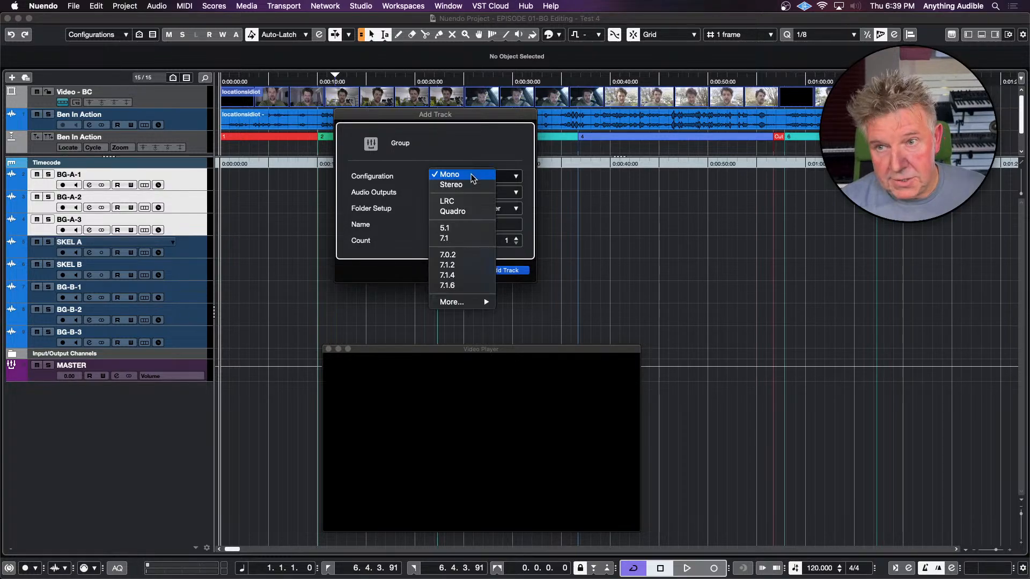
pyautogui.click(470, 184)
pyautogui.click(461, 226)
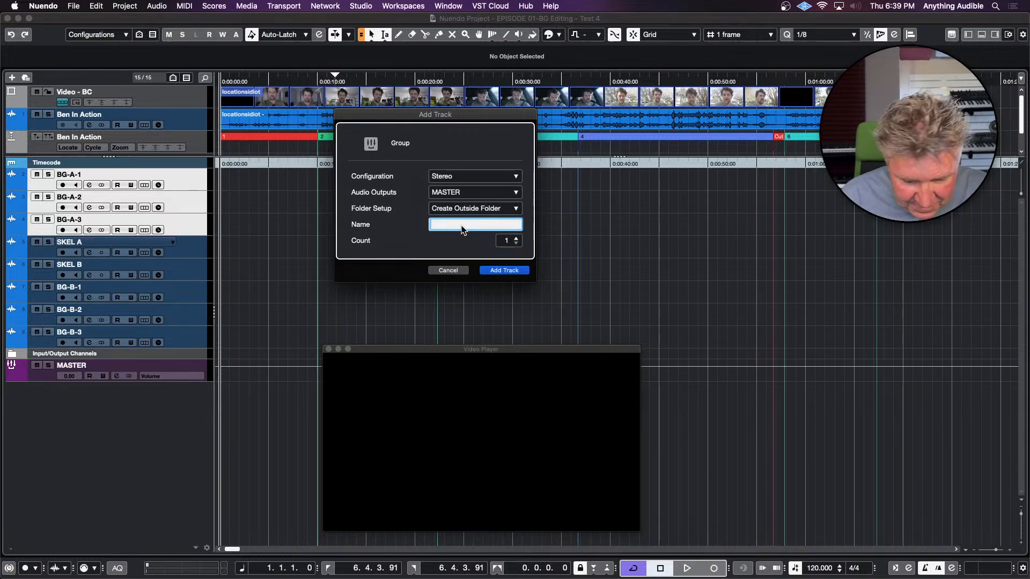
pyautogui.write('BG-')
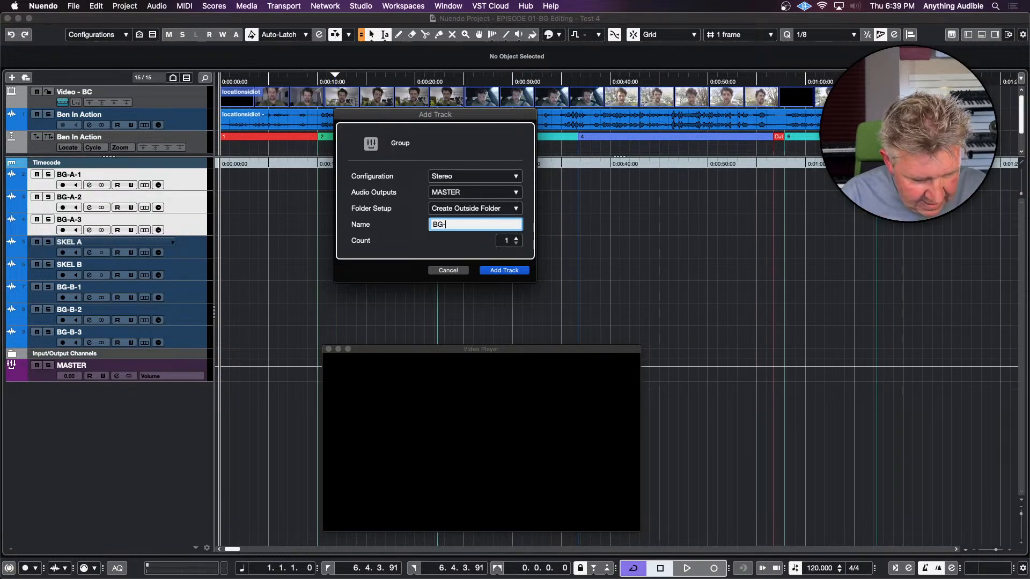
pyautogui.write('A')
pyautogui.press('Return')
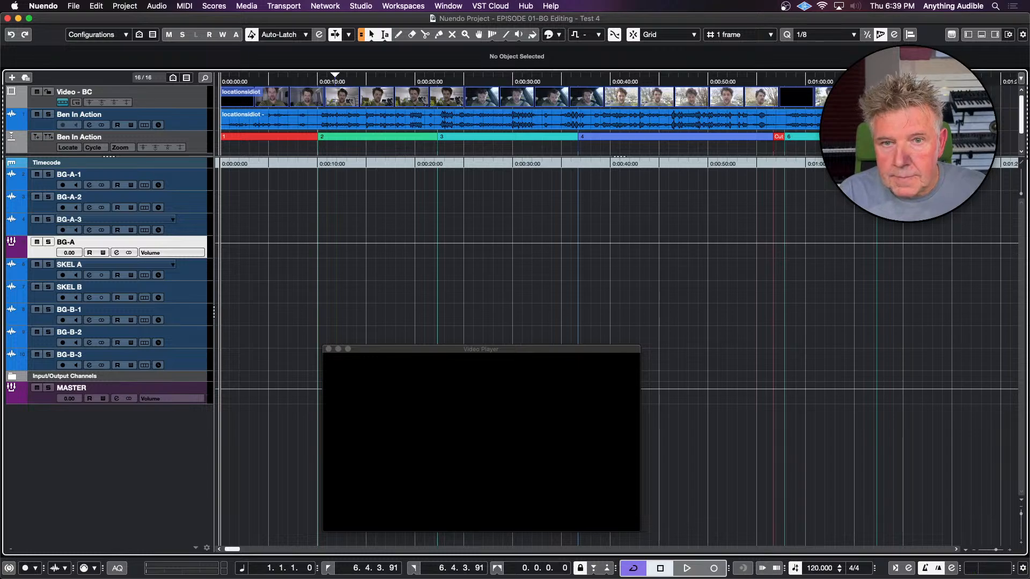
# Test the BG-A group's mute by switching it on and off, and solo the group
pyautogui.click(36, 241)
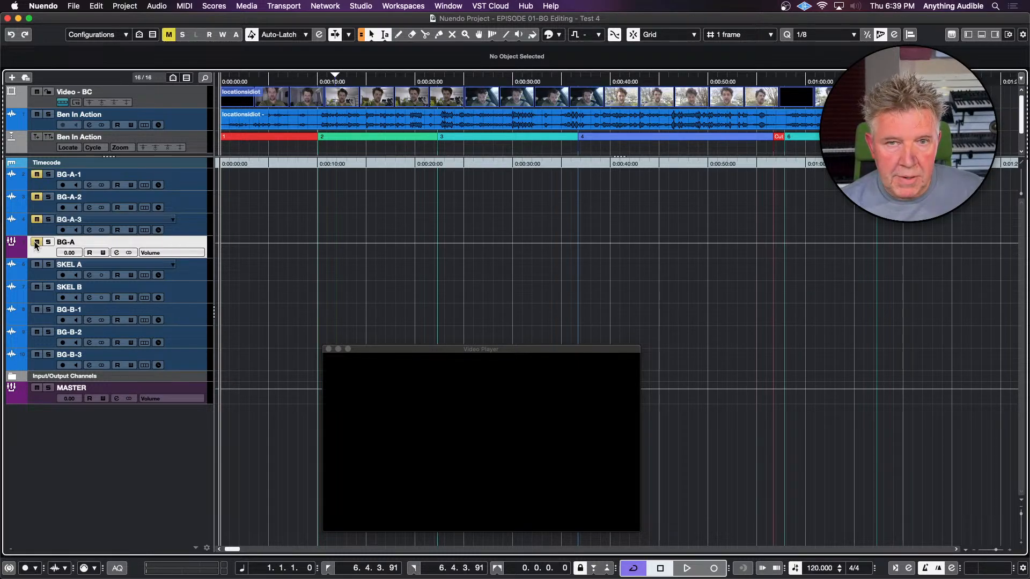
pyautogui.click(36, 243)
pyautogui.click(36, 242)
pyautogui.click(36, 242)
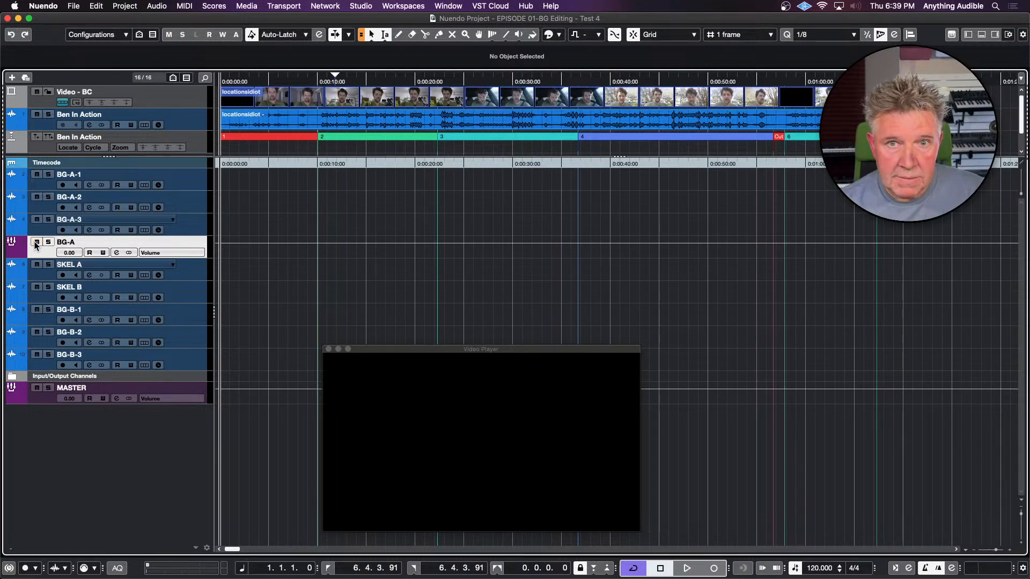
pyautogui.click(36, 243)
pyautogui.click(36, 242)
pyautogui.click(48, 242)
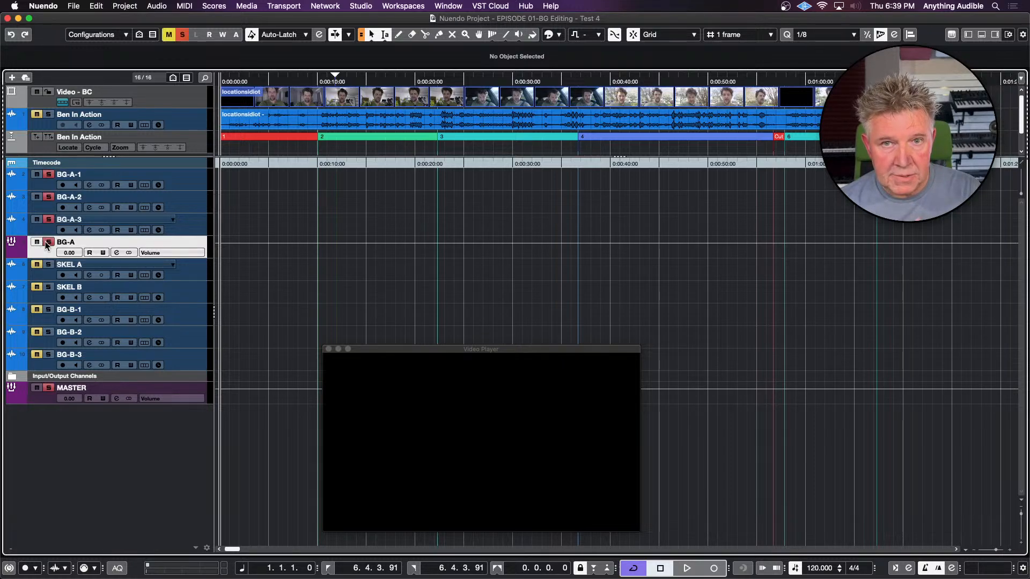
# Unsolo the BG-A group and add a stereo group channel named BG-B for BG-B-1 to BG-B-3, outside a folder and routed to MASTER
pyautogui.click(47, 243)
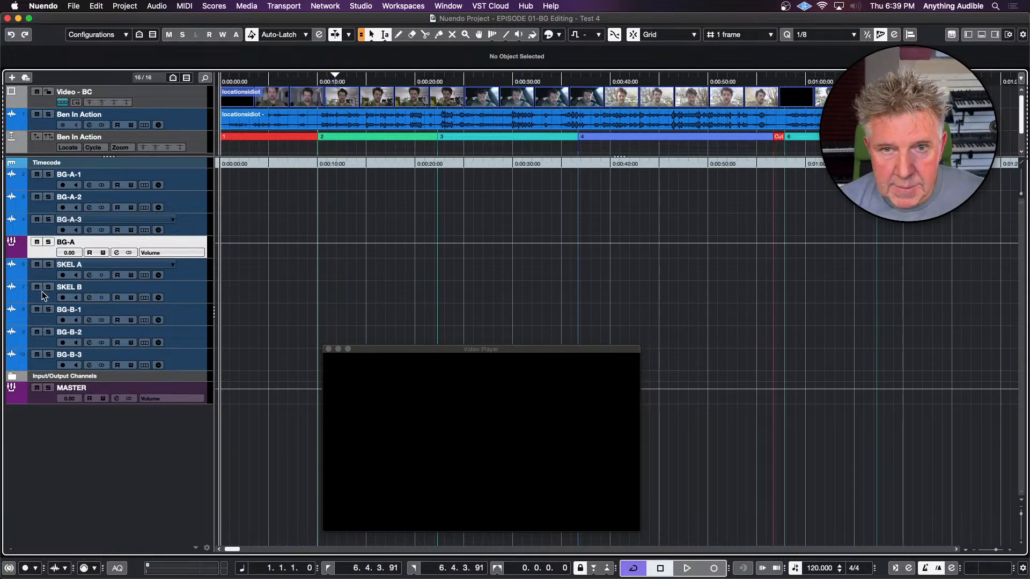
pyautogui.click(43, 314)
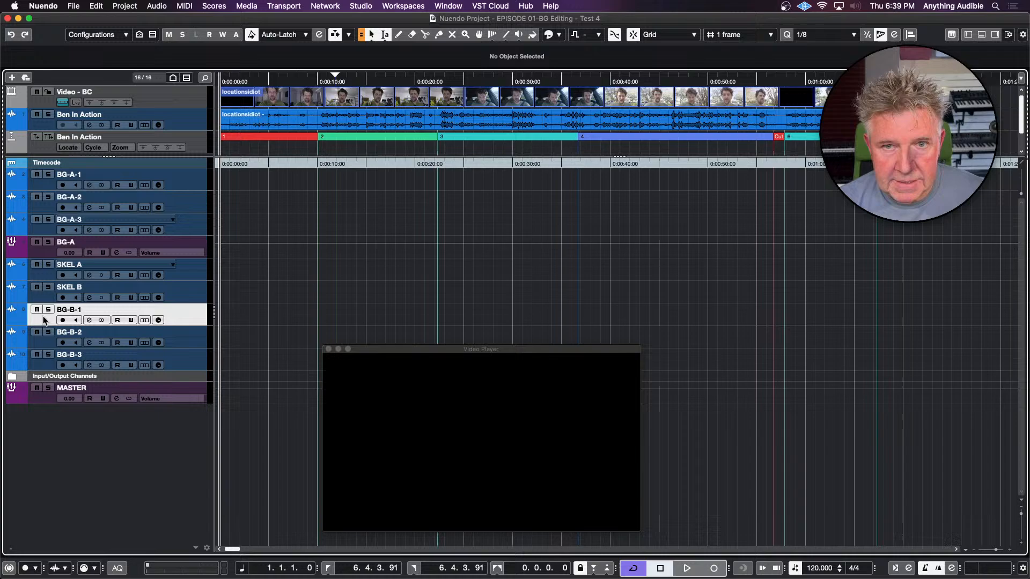
pyautogui.keyDown('shift'); pyautogui.click(43, 363); pyautogui.keyUp('shift')
pyautogui.rightClick(42, 361)
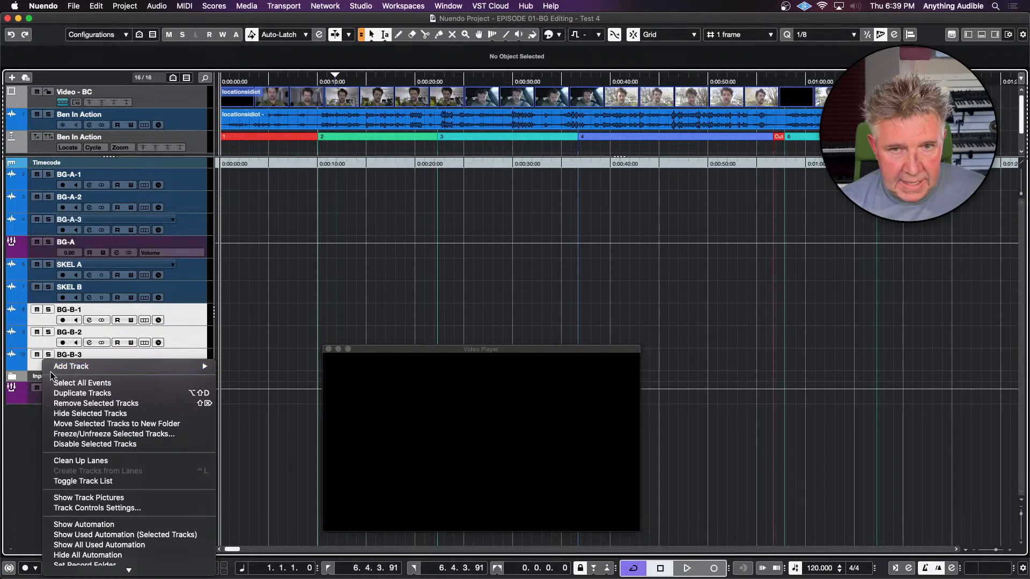
pyautogui.moveTo(53, 367)
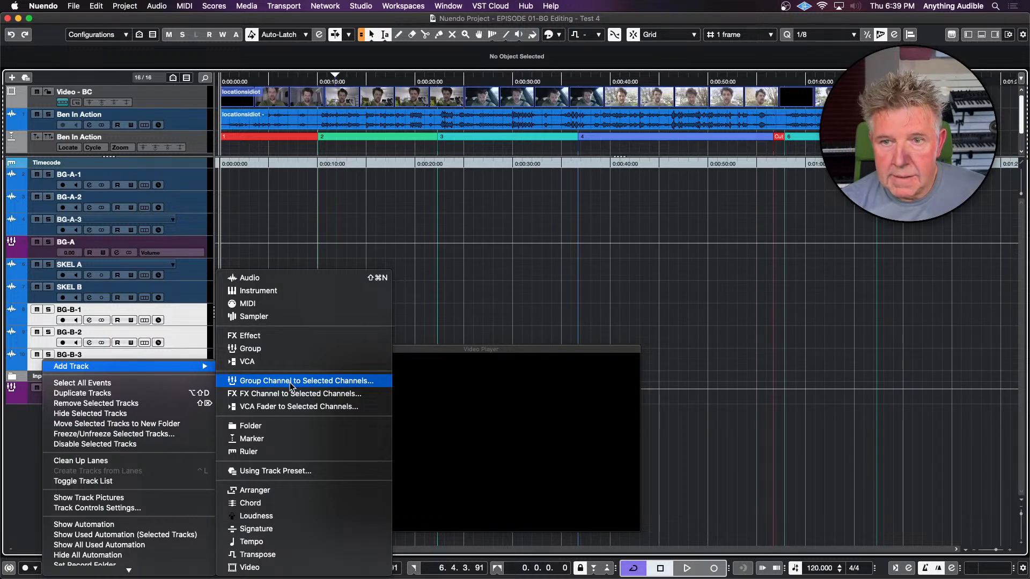
pyautogui.click(289, 382)
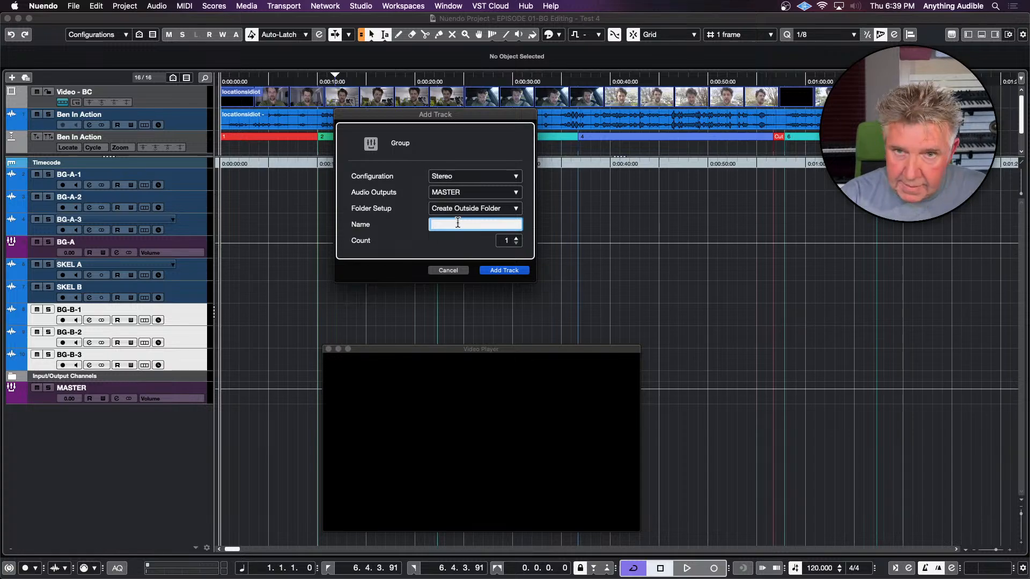
pyautogui.write('BG-B')
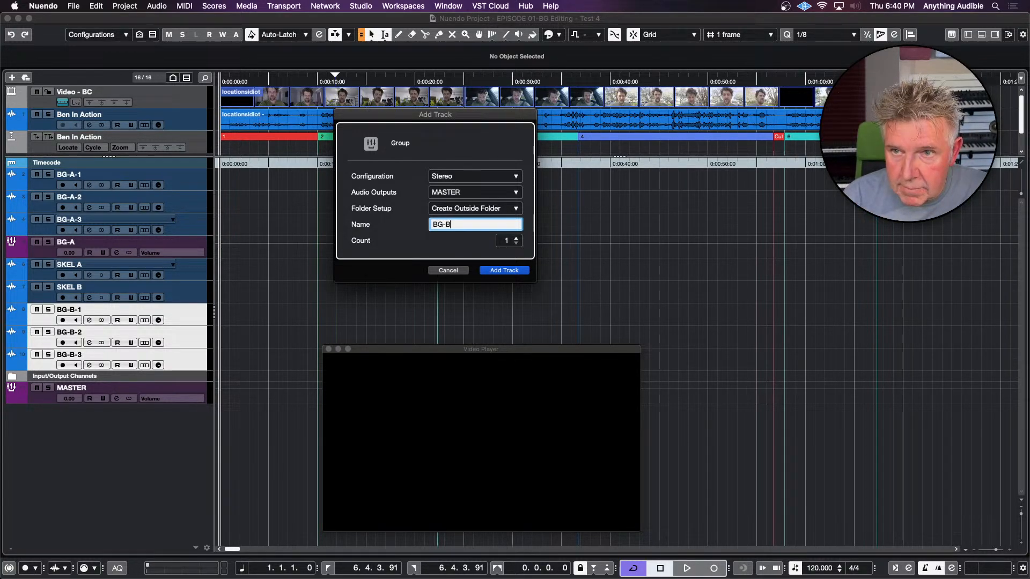
pyautogui.press('Return')
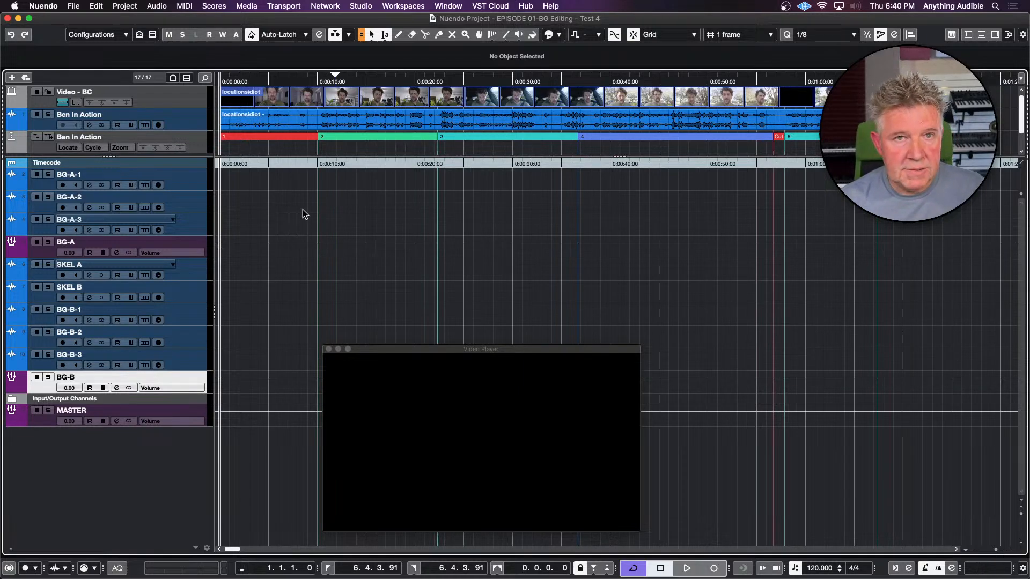
# Move the BG-A group track down so it sits between BG-B-3 and the BG-B group
pyautogui.click(40, 250)
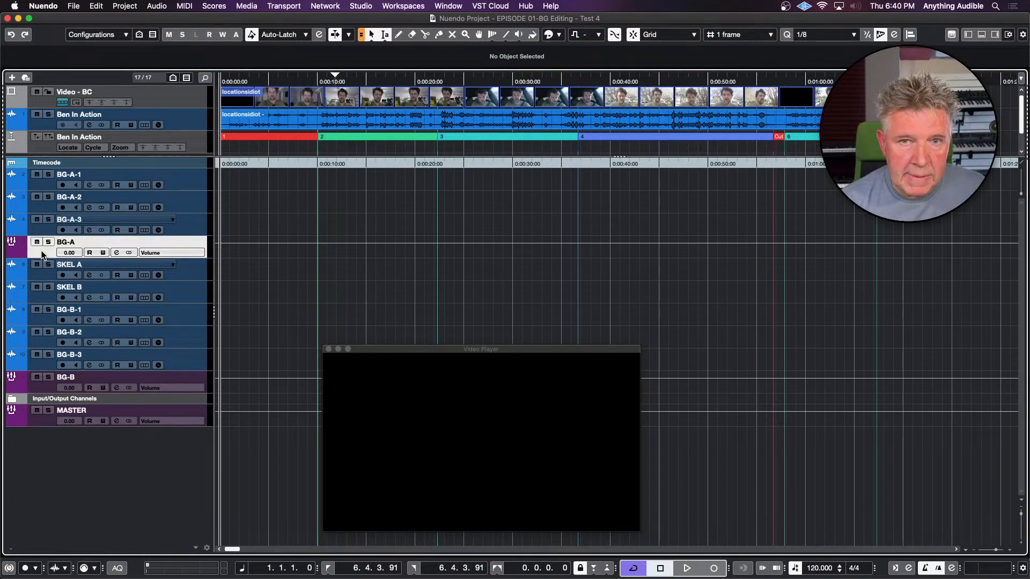
pyautogui.moveTo(40, 250); pyautogui.dragTo(40, 363)
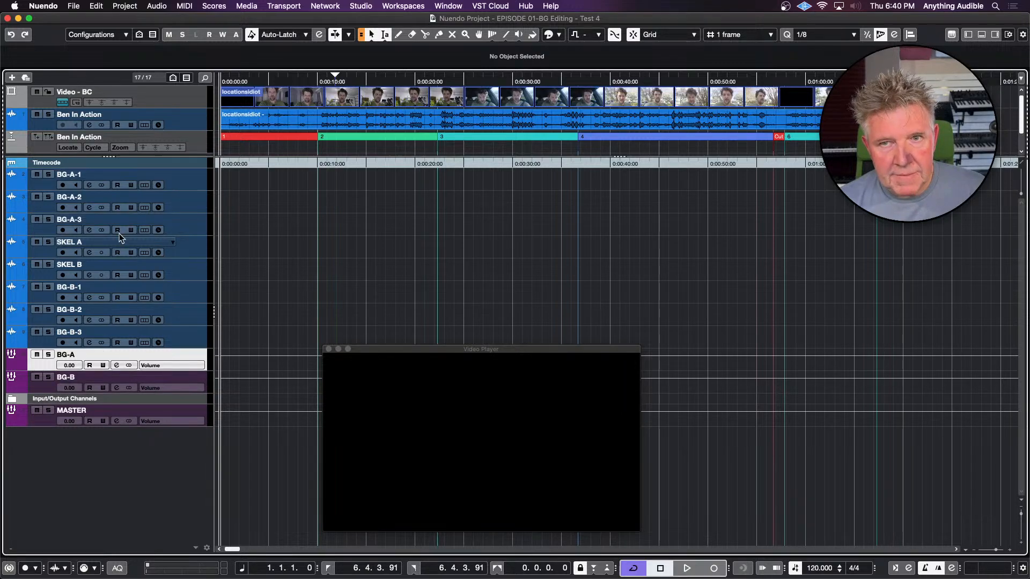
# Colour the tracks BG-A-1, BG-A-2, BG-A-3 and SKEL A light blue
pyautogui.click(188, 249)
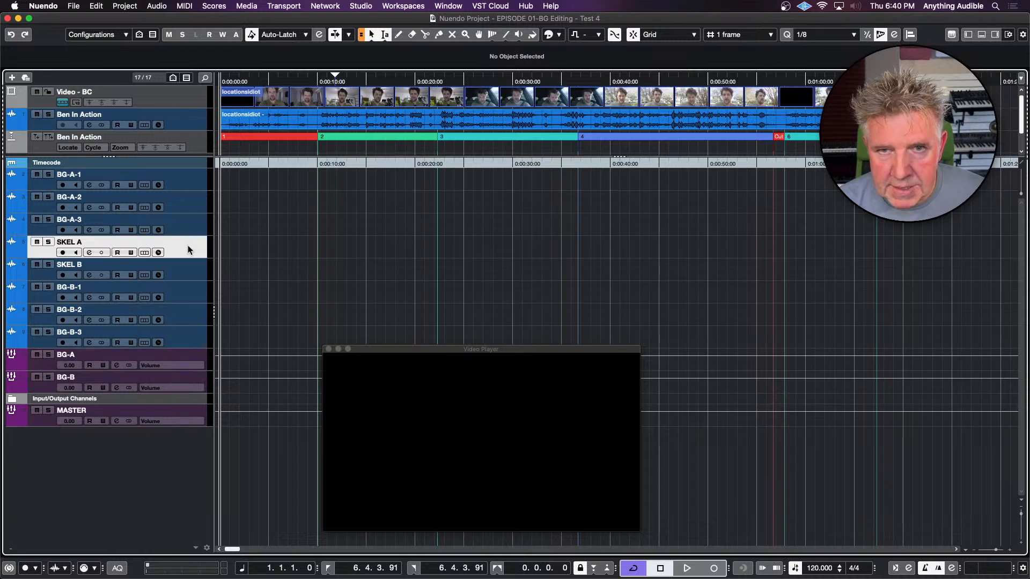
pyautogui.keyDown('shift'); pyautogui.click(194, 178); pyautogui.keyUp('shift')
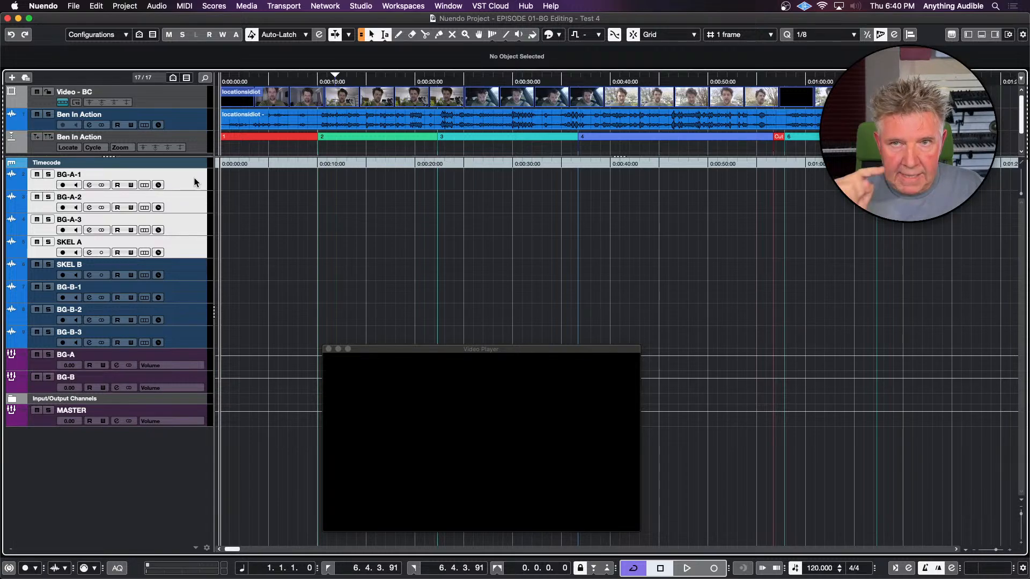
pyautogui.click(558, 36)
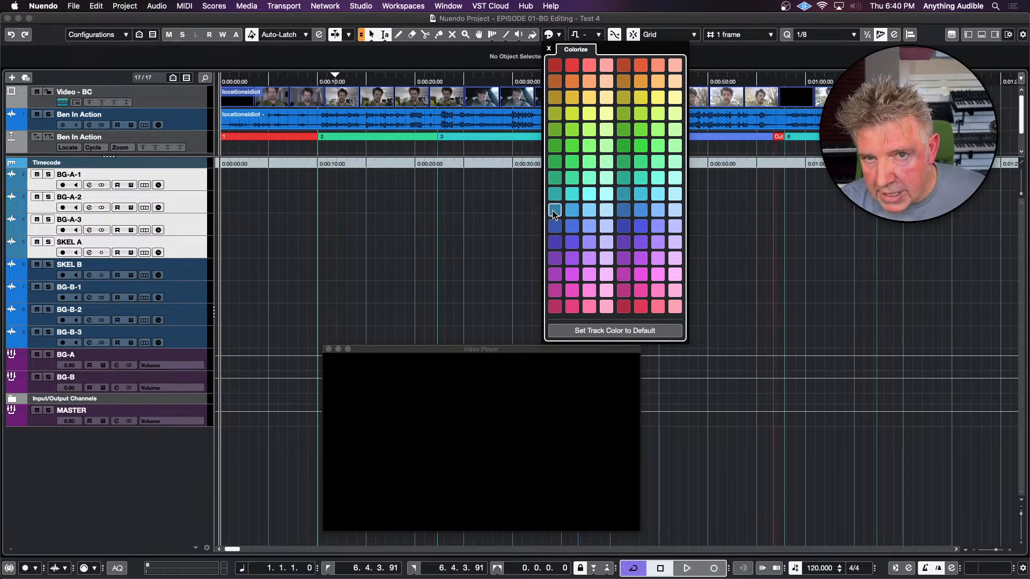
pyautogui.click(570, 212)
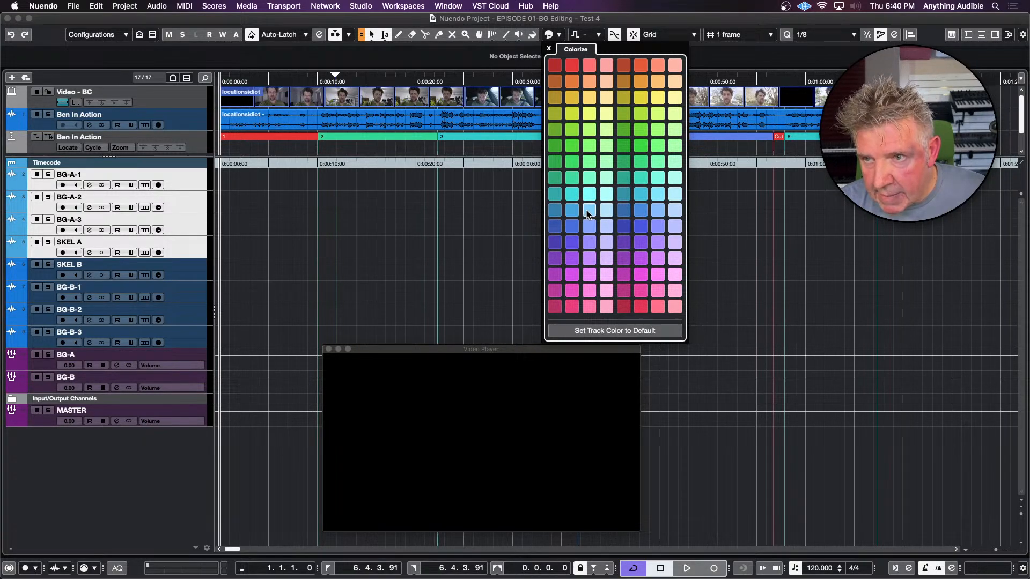
pyautogui.click(588, 212)
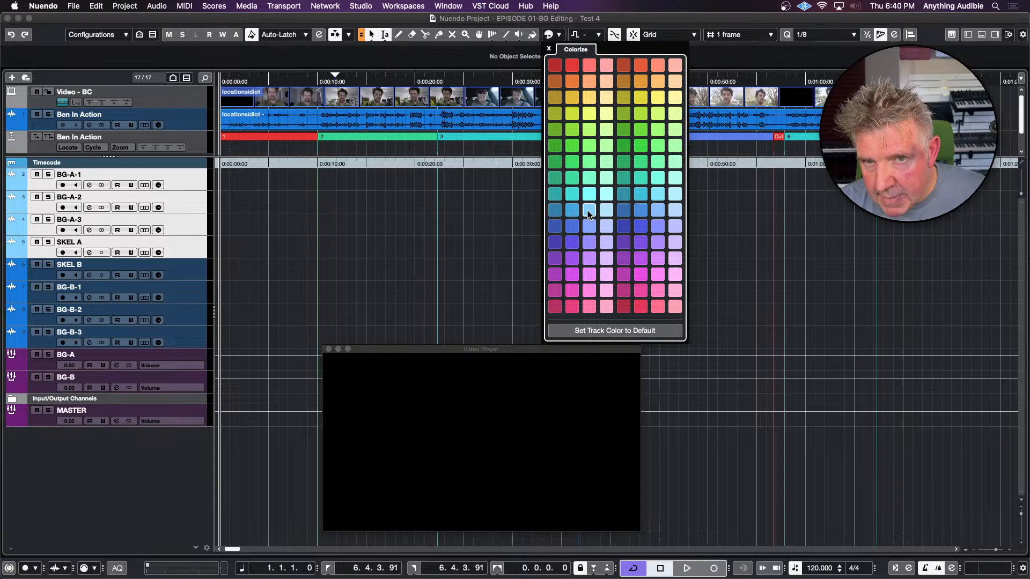
pyautogui.click(294, 241)
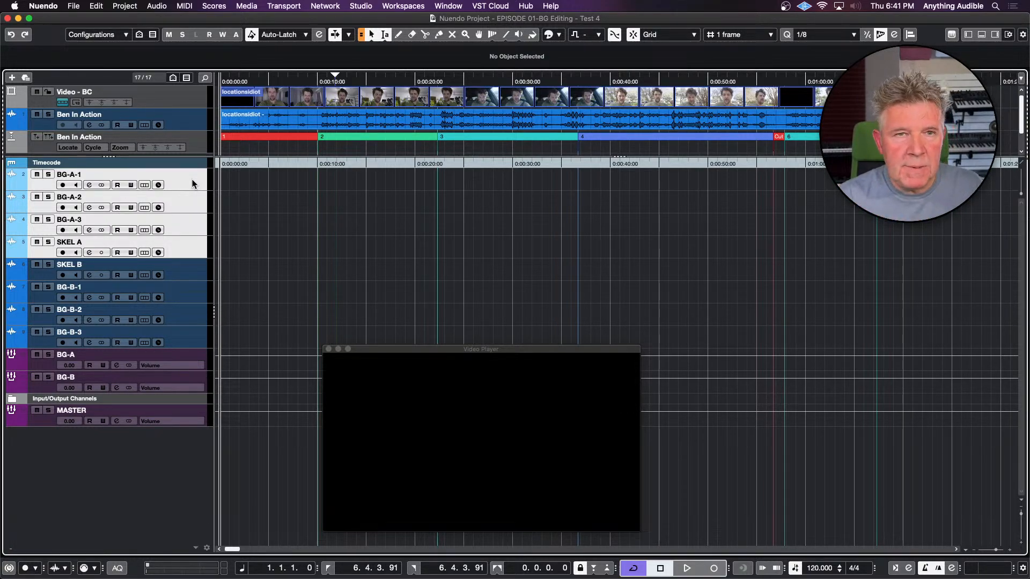
# Create an empty part on SKEL A spanning cycle marker 1 and another on SKEL B spanning cycle marker 2
pyautogui.click(288, 137)
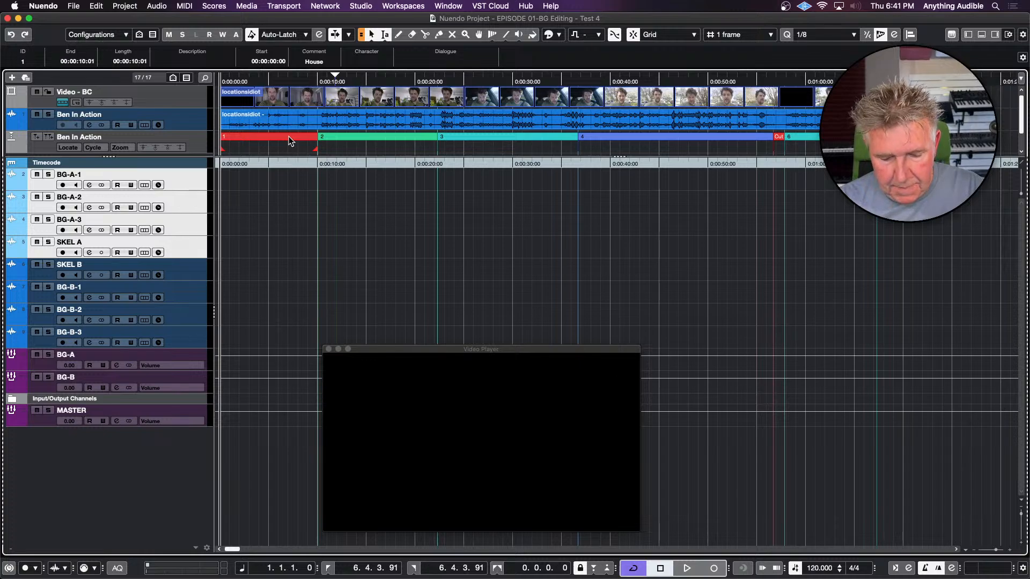
pyautogui.press('p')
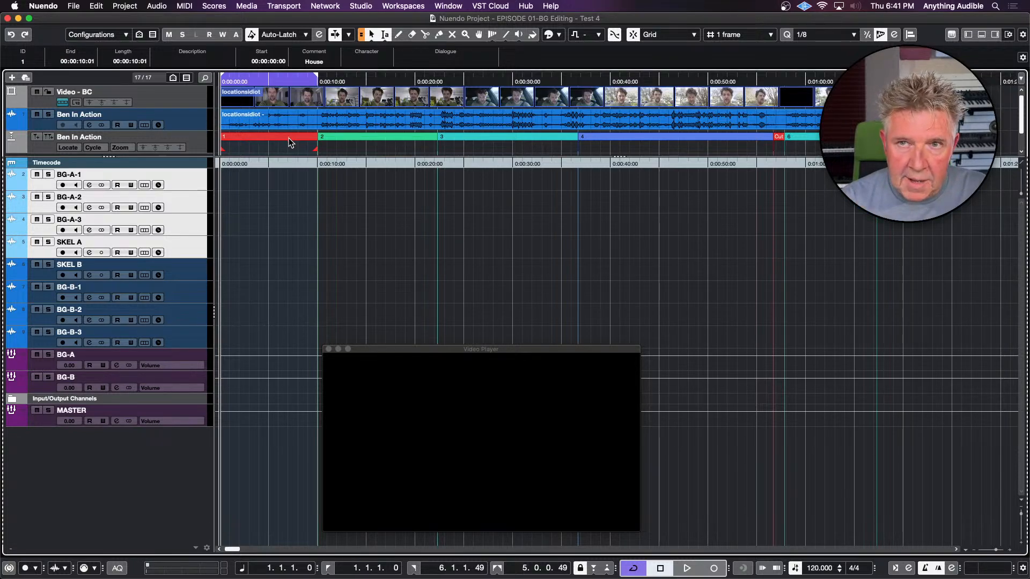
pyautogui.doubleClick(258, 245)
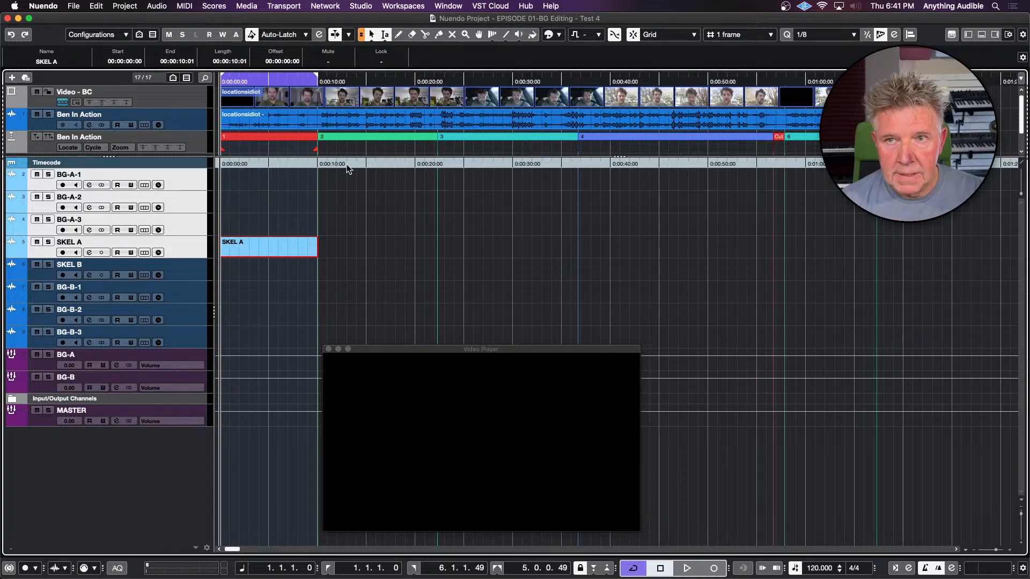
pyautogui.click(361, 140)
pyautogui.doubleClick(362, 139)
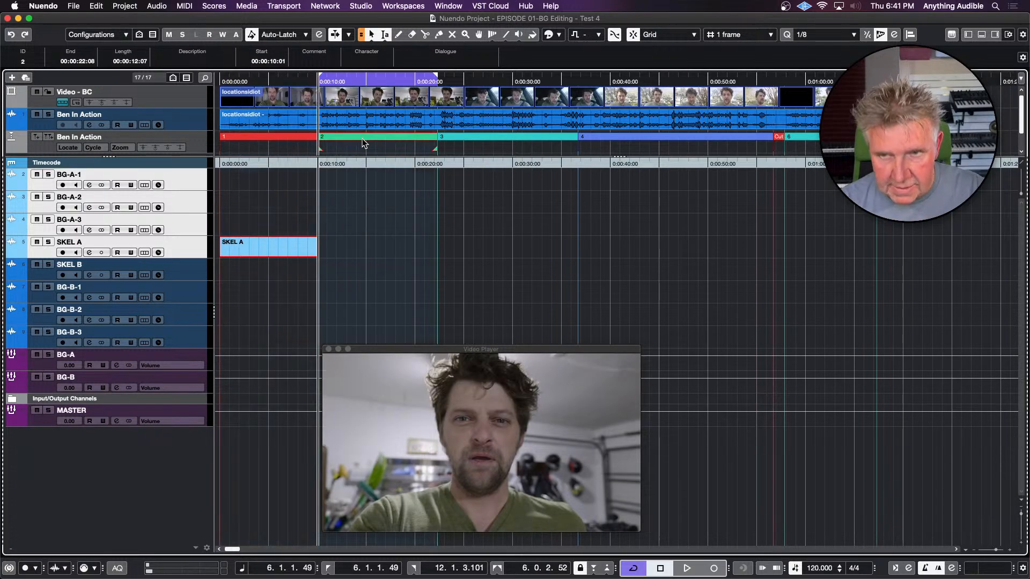
pyautogui.doubleClick(339, 275)
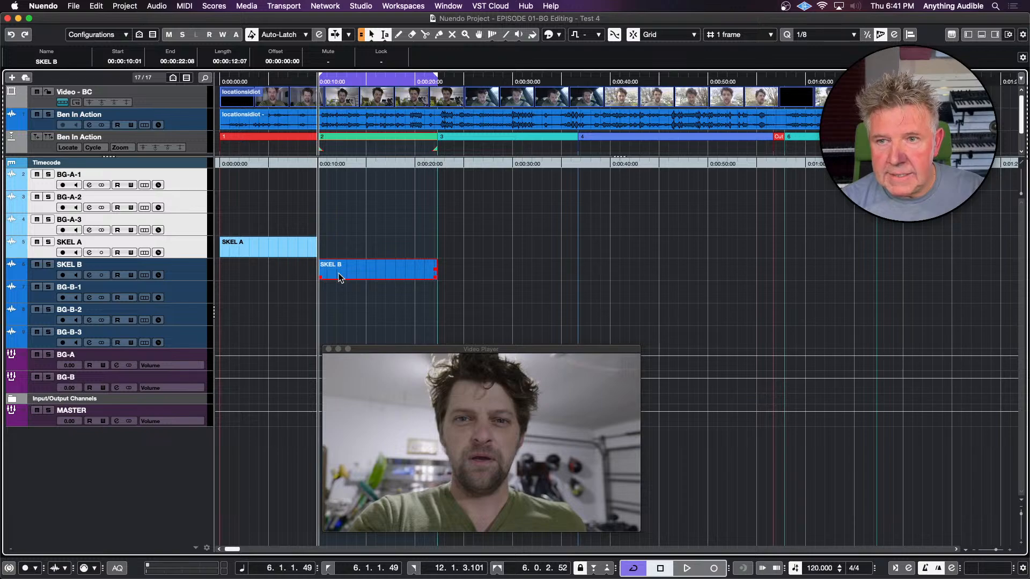
# Create an empty part on SKEL A spanning cycle marker 3 and another on SKEL B spanning cycle marker 4
pyautogui.click(475, 138)
pyautogui.doubleClick(474, 139)
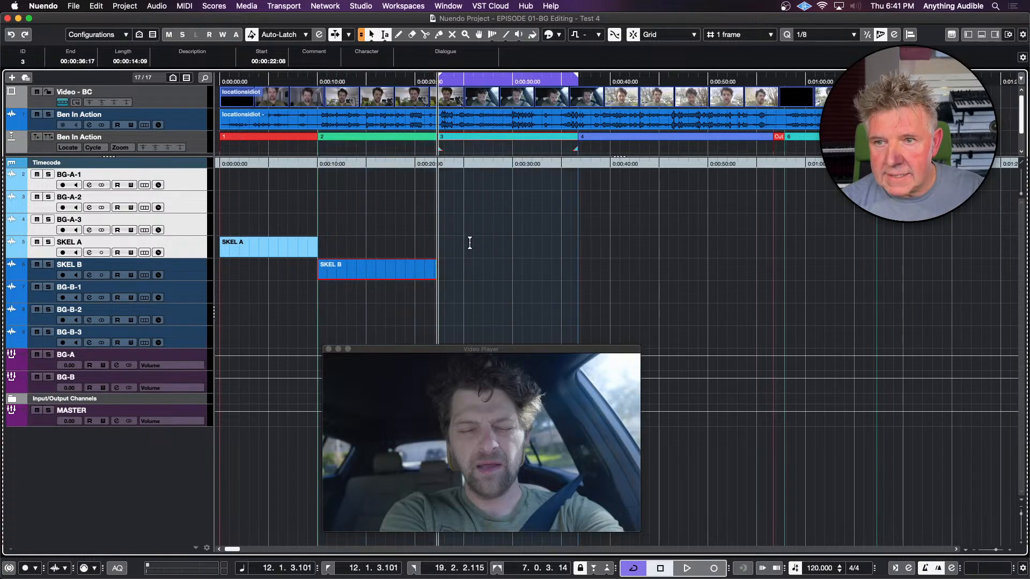
pyautogui.doubleClick(469, 244)
pyautogui.click(592, 138)
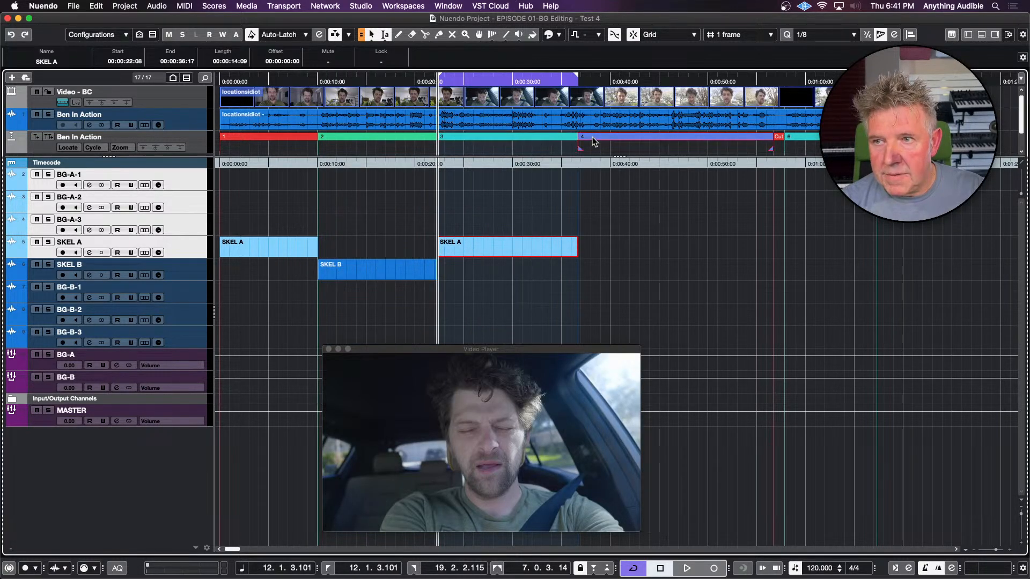
pyautogui.doubleClick(593, 138)
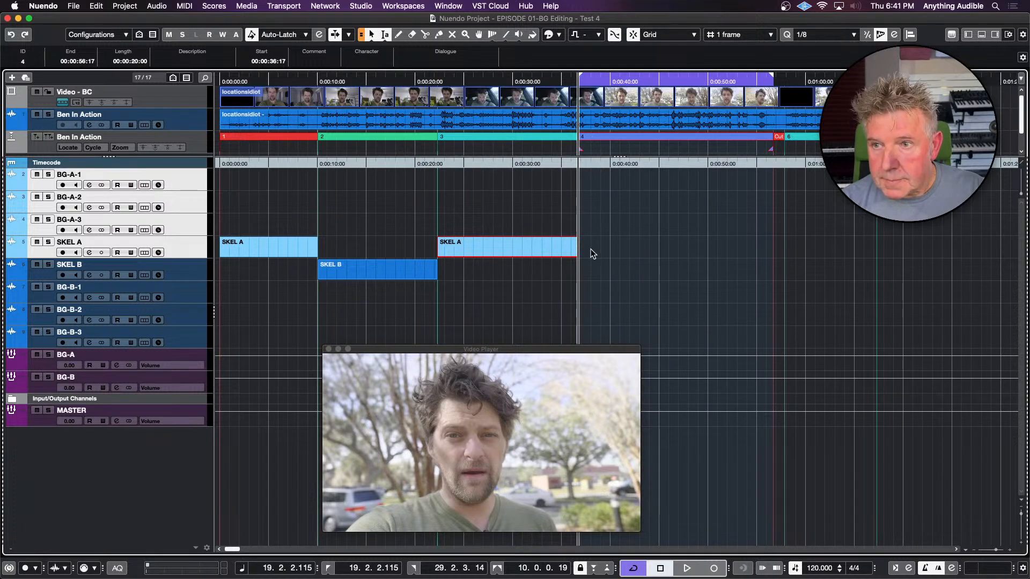
pyautogui.doubleClick(592, 268)
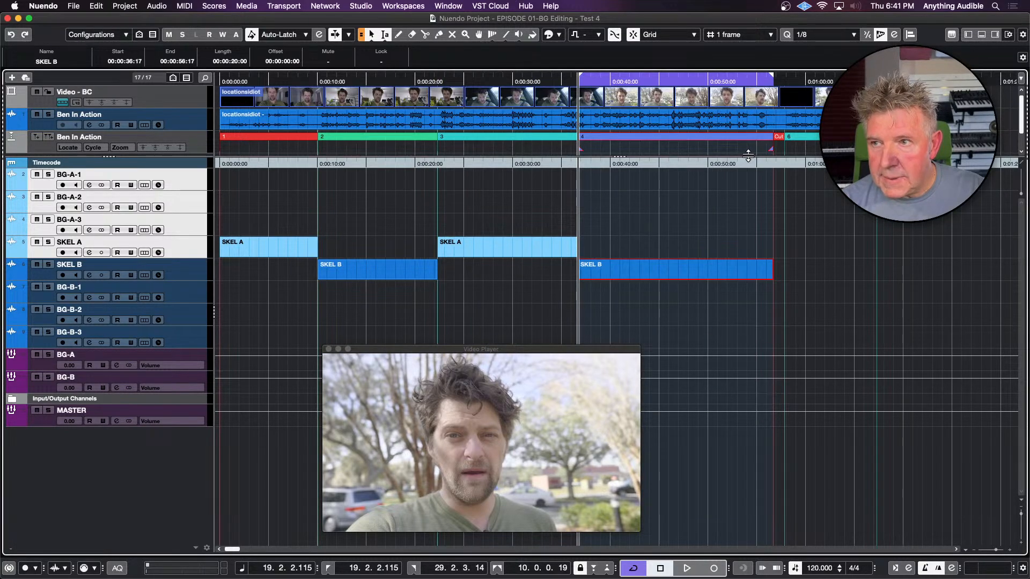
# Create an empty part on SKEL A spanning the Cut marker and another on SKEL B spanning cycle marker 6
pyautogui.click(779, 138)
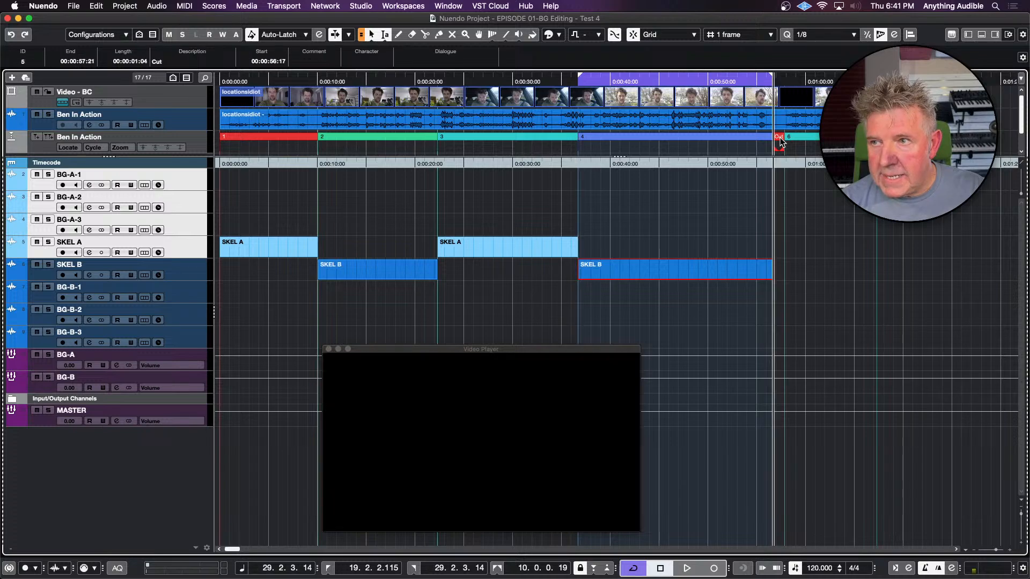
pyautogui.doubleClick(779, 138)
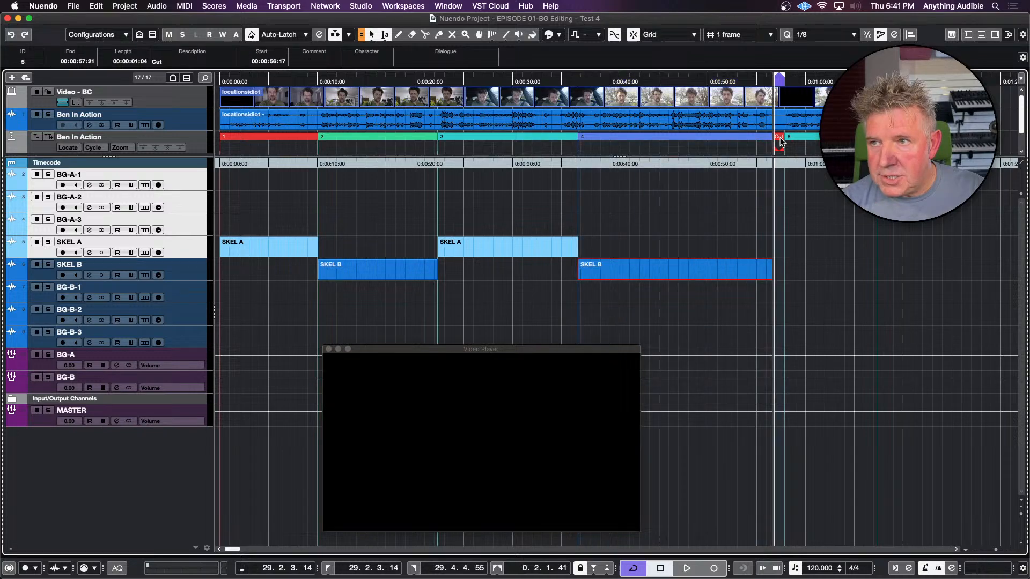
pyautogui.doubleClick(779, 247)
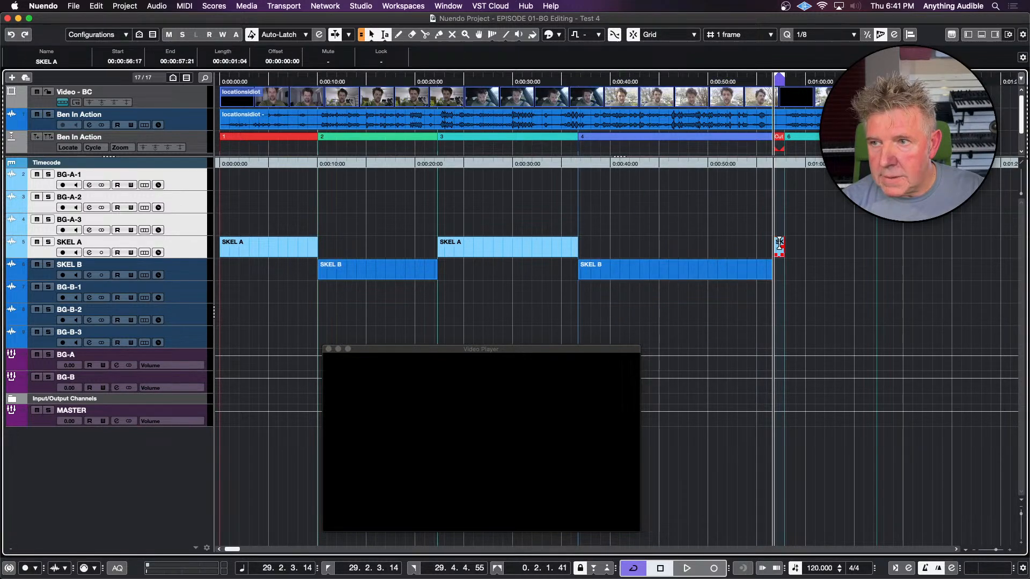
pyautogui.doubleClick(813, 139)
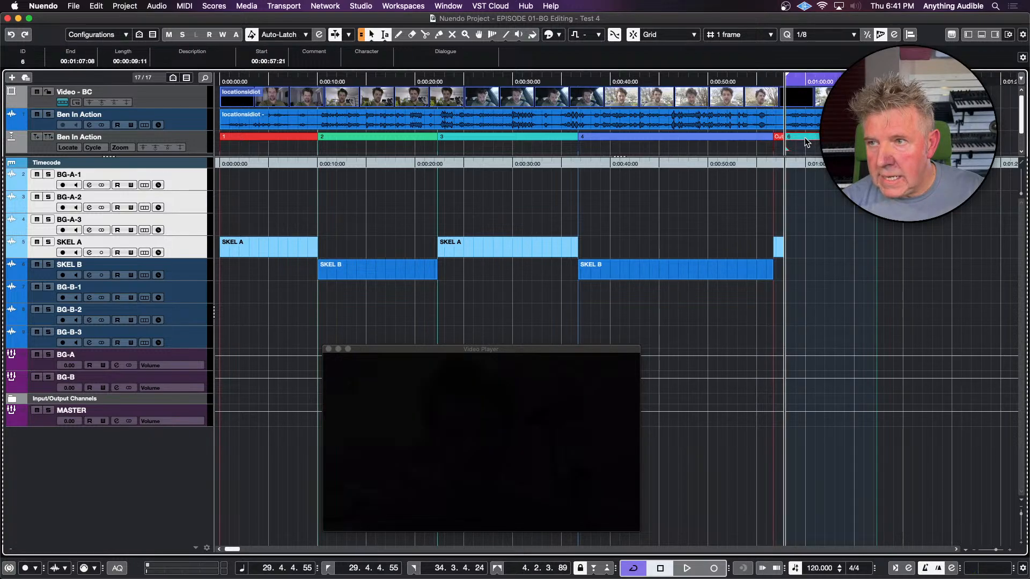
pyautogui.doubleClick(818, 268)
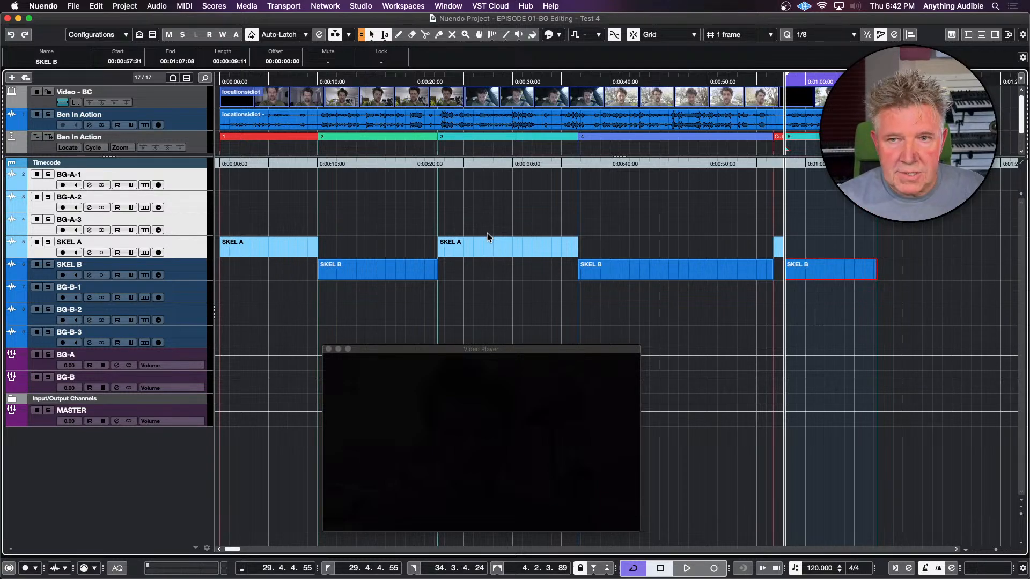
# Select the first SKEL A part and move the project cursor to its start
pyautogui.click(256, 253)
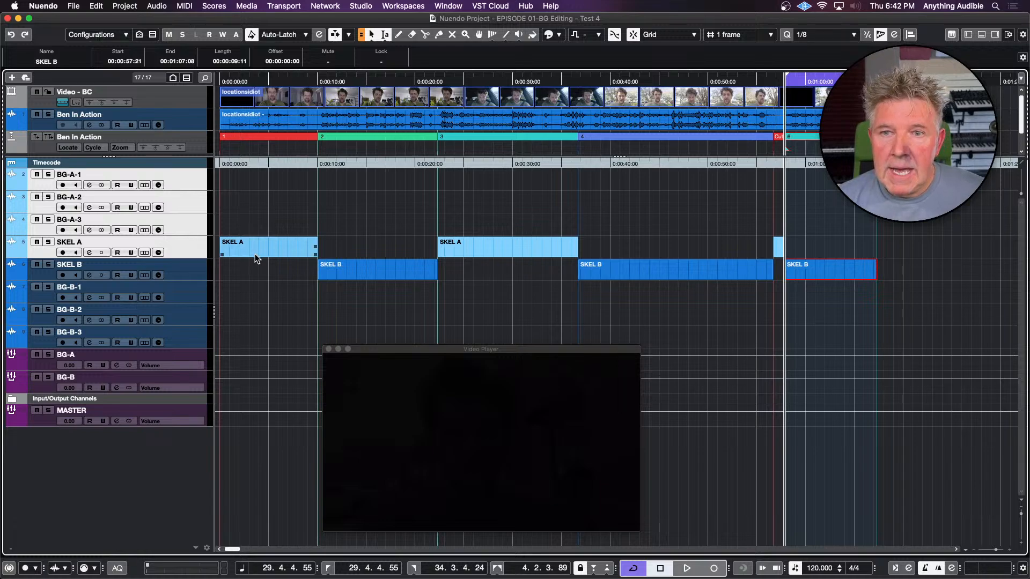
pyautogui.press('l')
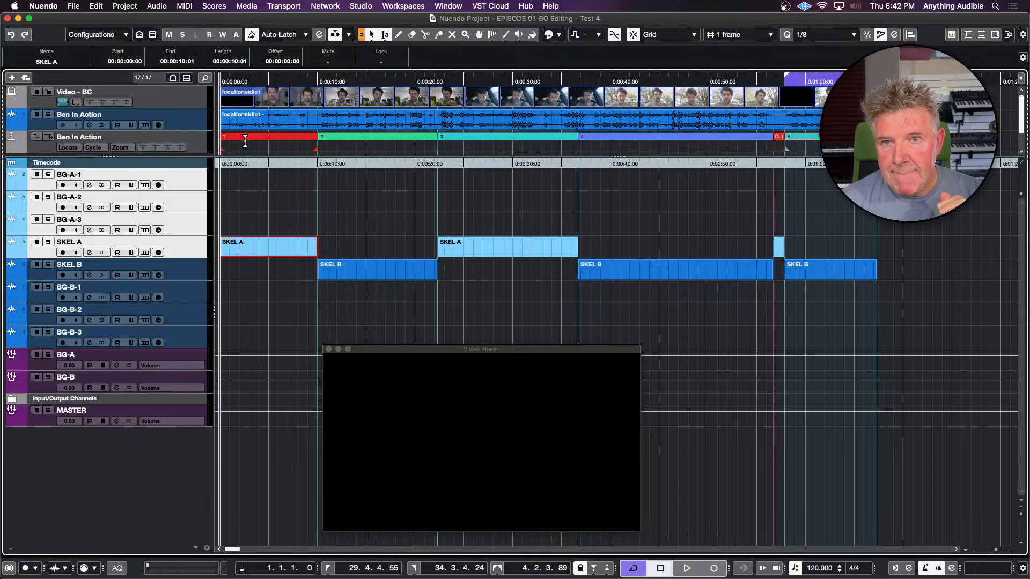
# Add two marker tracks named PERSPECTIVE directly below the SKEL A track
pyautogui.click(196, 142)
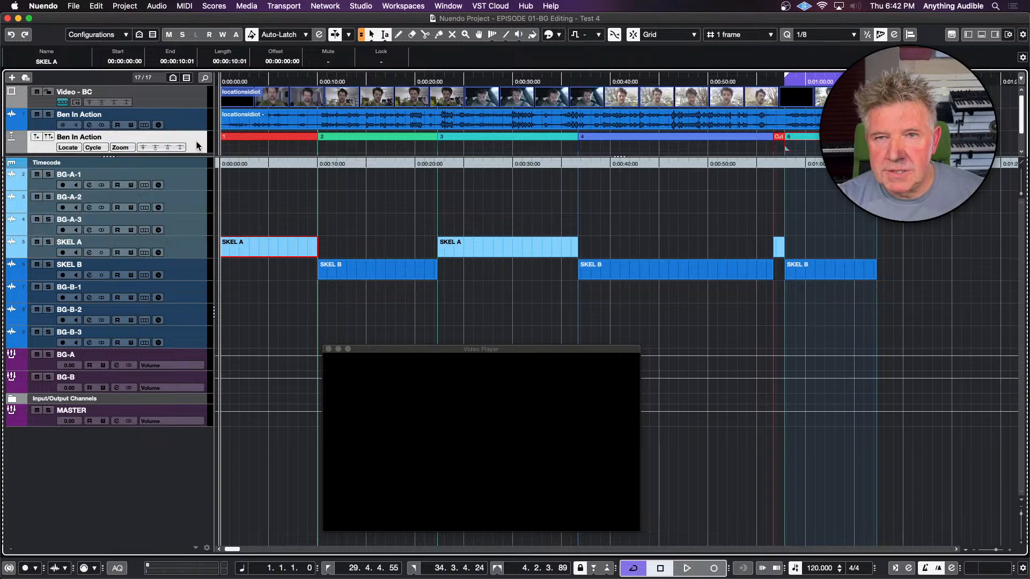
pyautogui.click(194, 256)
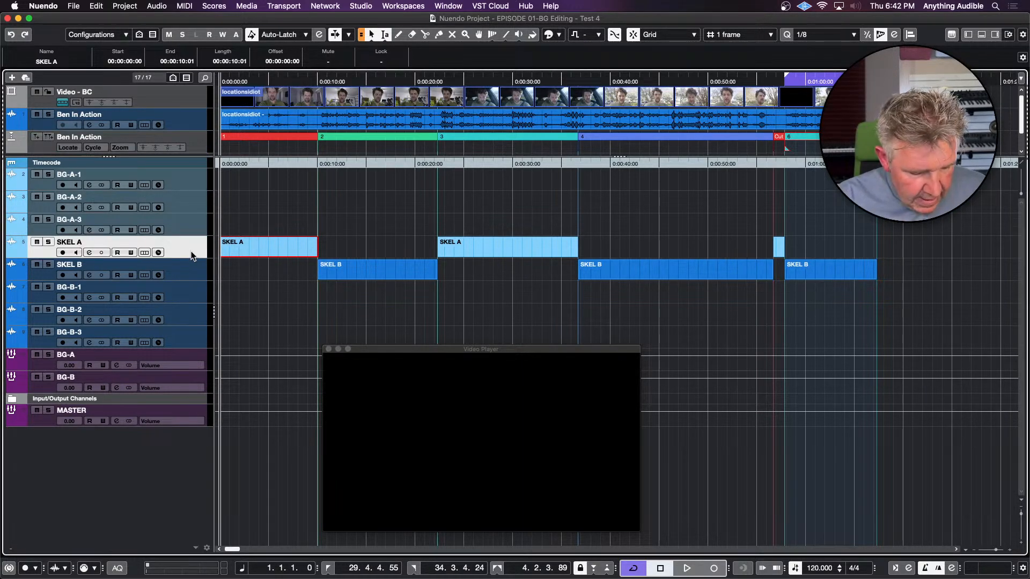
pyautogui.press('t')
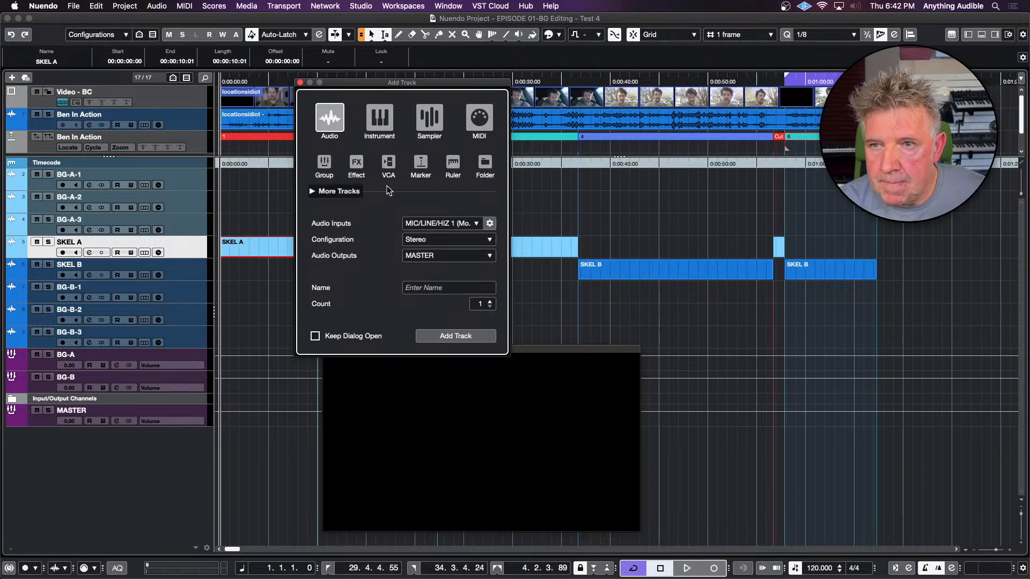
pyautogui.click(425, 163)
pyautogui.click(430, 288)
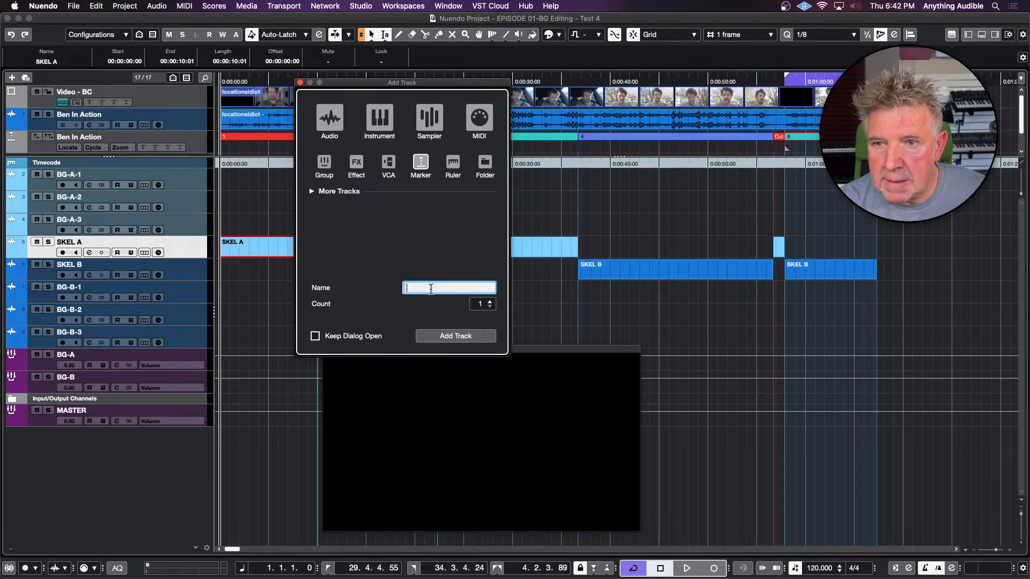
pyautogui.write('PERSP')
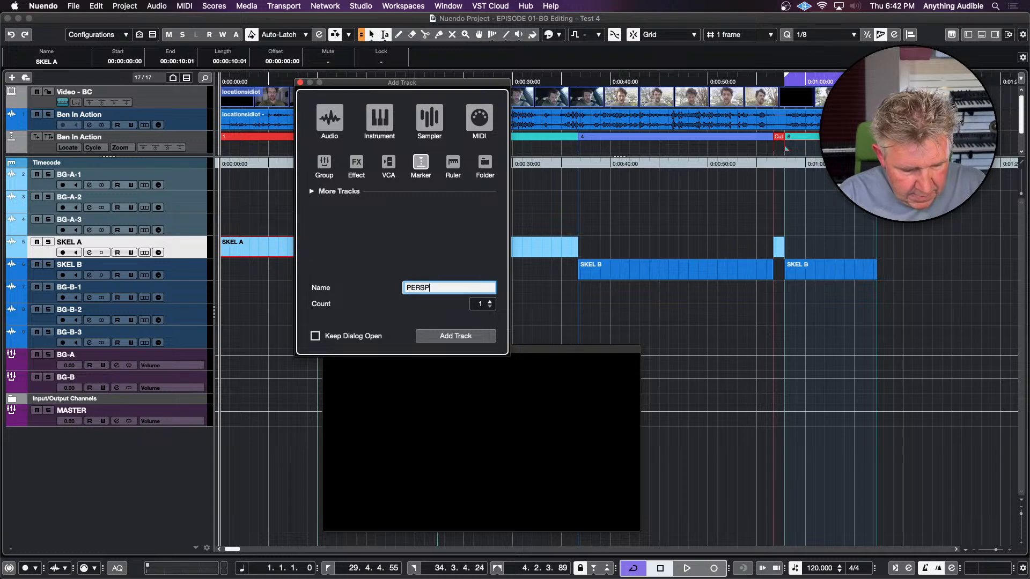
pyautogui.write('ECTIVE')
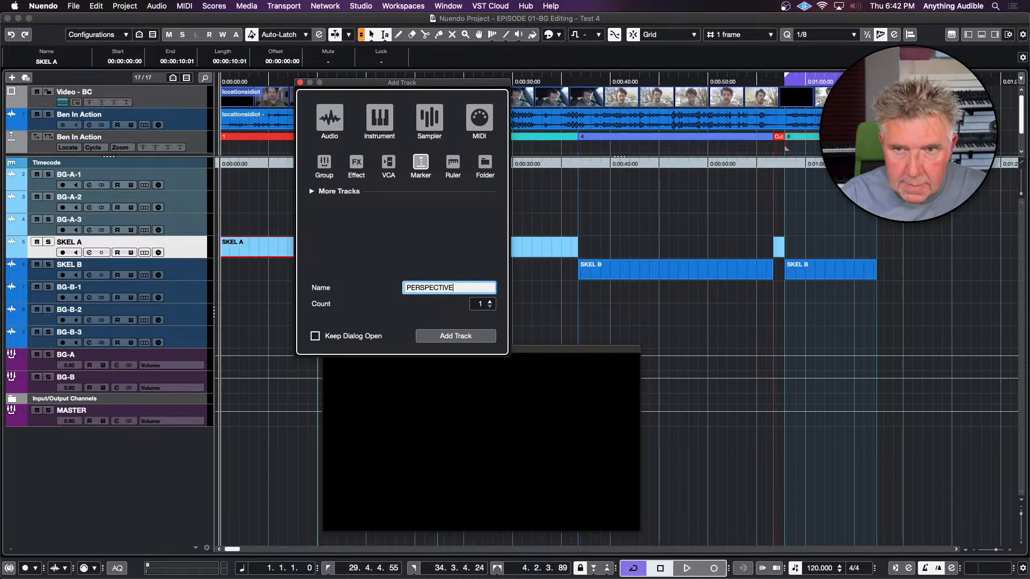
pyautogui.click(490, 301)
pyautogui.click(473, 336)
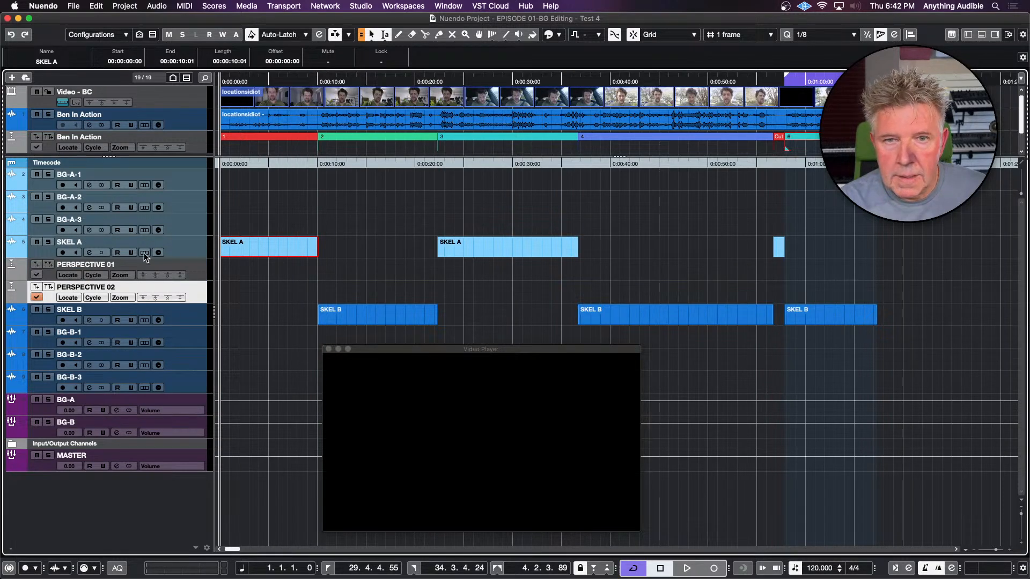
# Rename the first new marker track, PERSPECTIVE 01, as PERSPECTIVE A
pyautogui.doubleClick(114, 264)
pyautogui.click(119, 263)
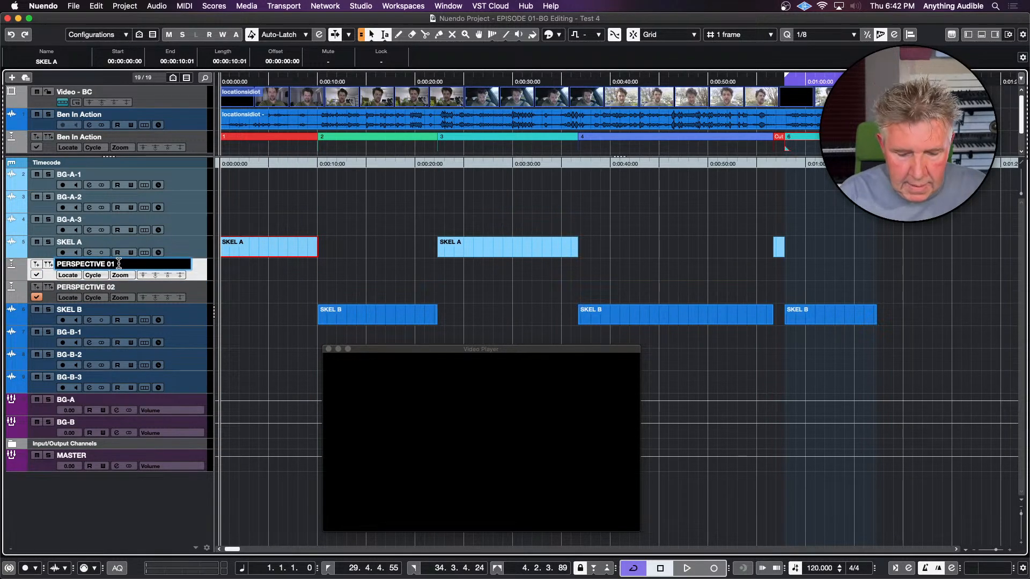
pyautogui.press('BackSpace')
pyautogui.press('BackSpace')
pyautogui.write('A')
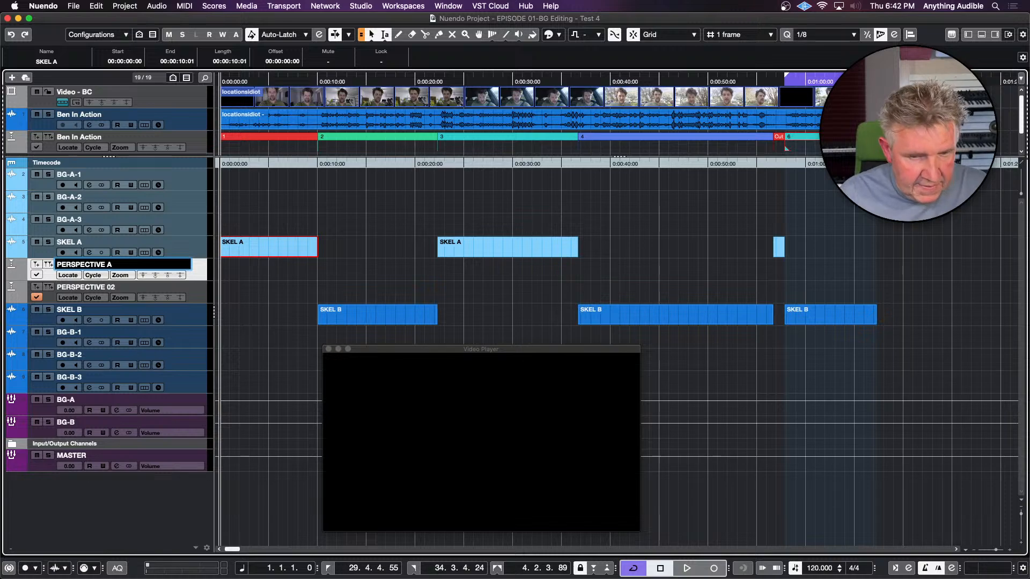
pyautogui.press('Tab')
# Rename the second new marker track, PERSPECTIVE 02, as PERSPECTIVE B
pyautogui.click(132, 285)
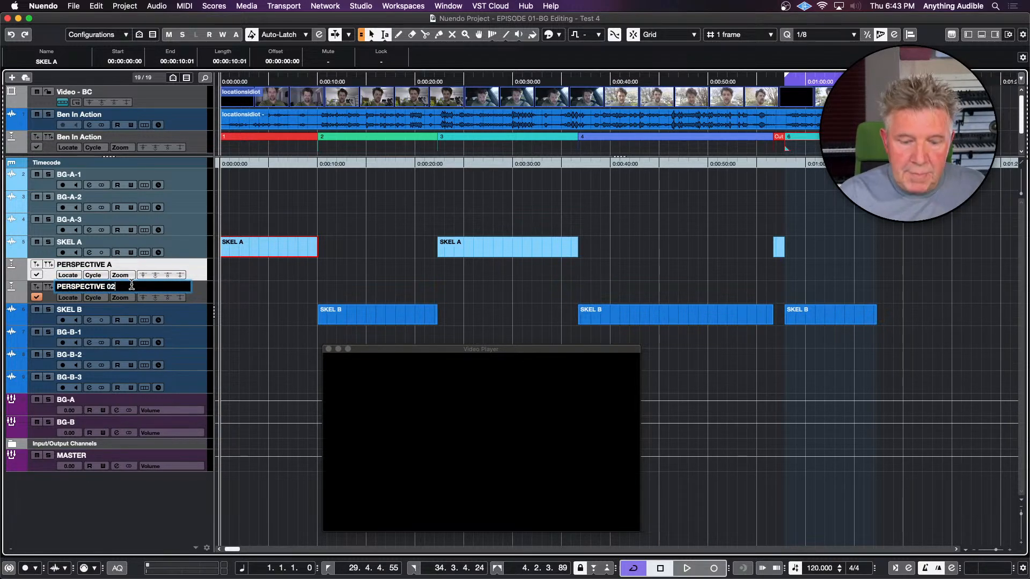
pyautogui.press('BackSpace')
pyautogui.press('BackSpace')
pyautogui.write('B')
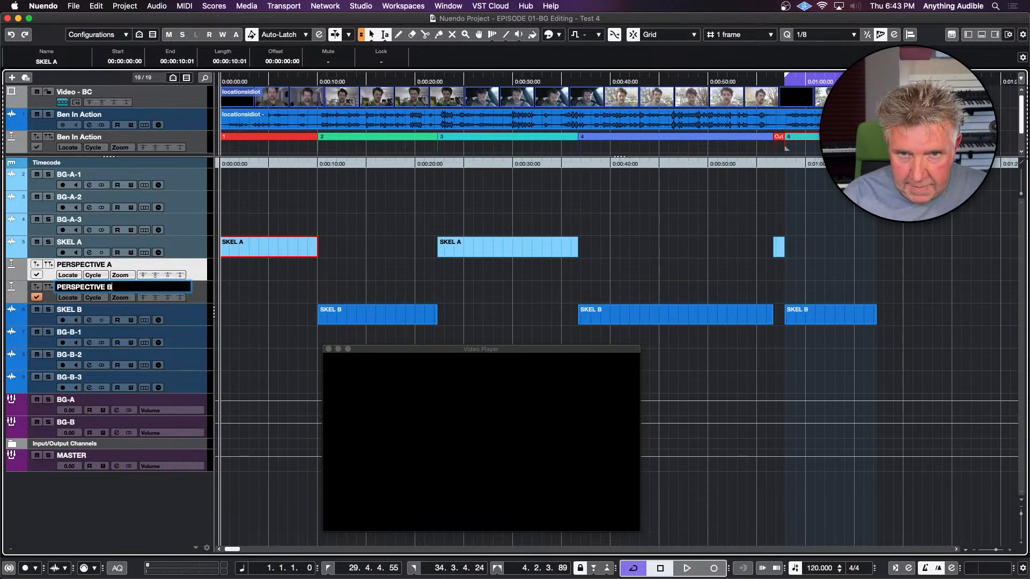
pyautogui.press('Return')
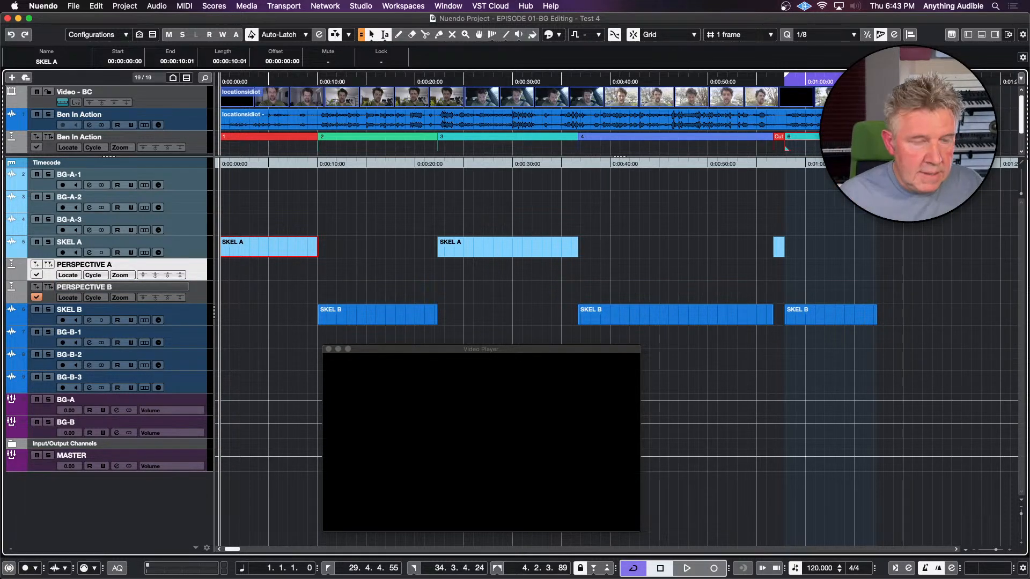
# Open the Markers window, move the video player clear of it, and list the markers of the Ben In Action marker track
pyautogui.press('super+m')
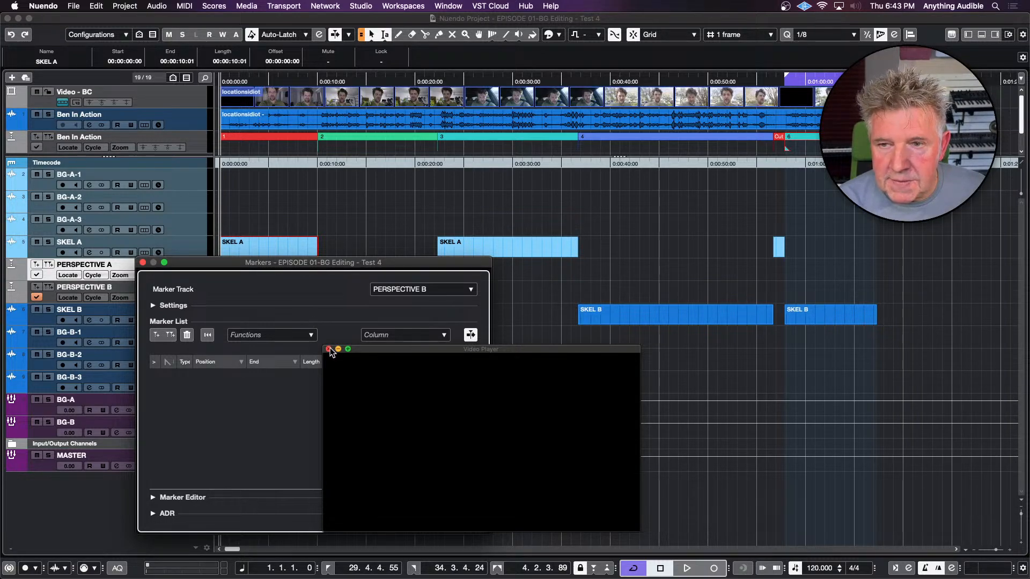
pyautogui.moveTo(375, 350); pyautogui.dragTo(575, 352)
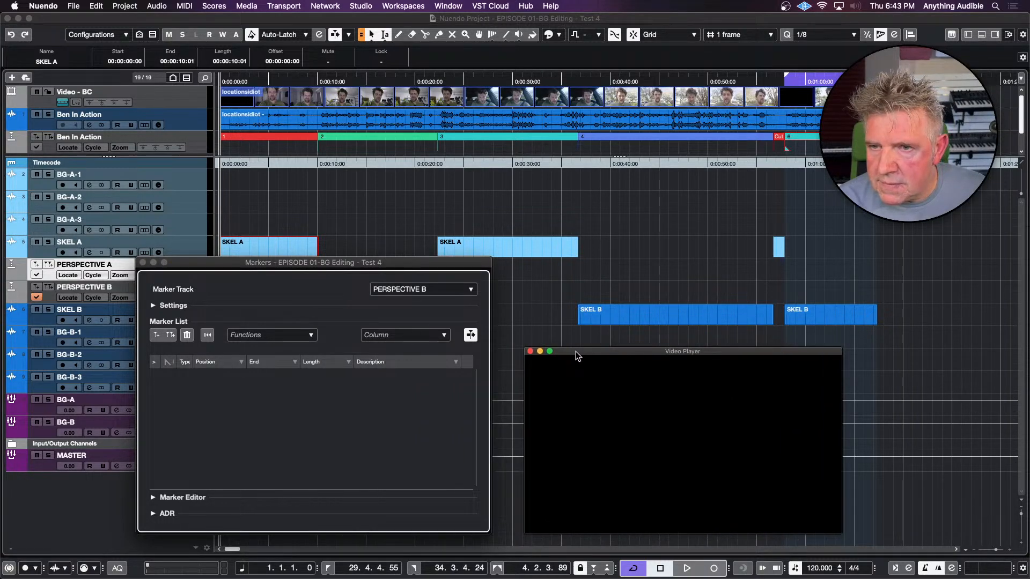
pyautogui.click(389, 264)
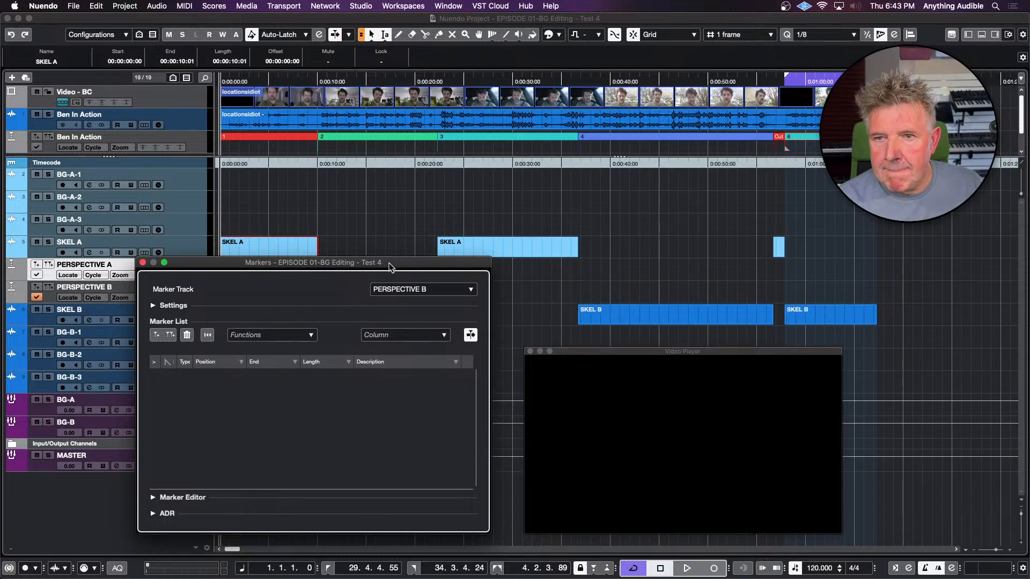
pyautogui.click(396, 288)
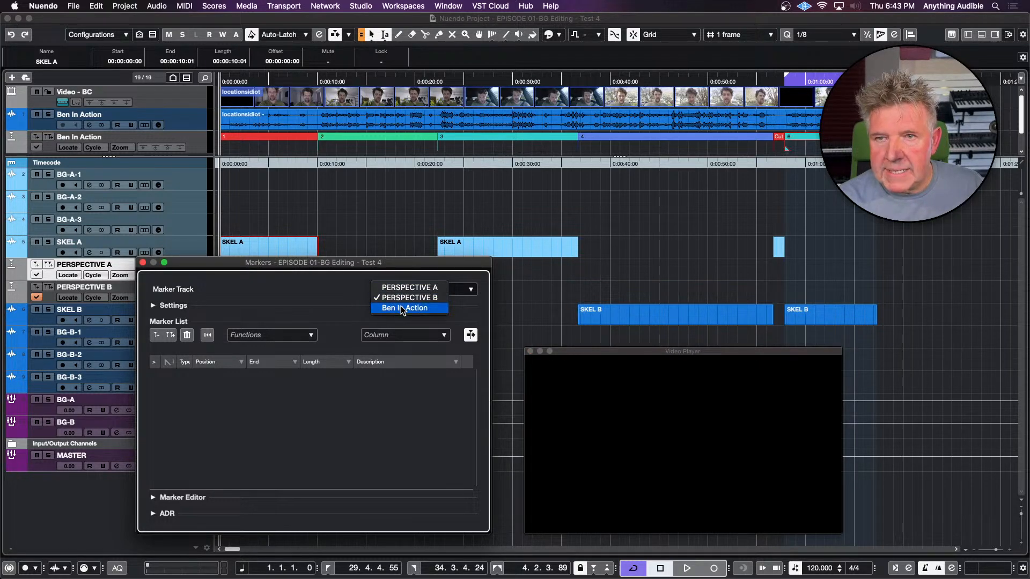
pyautogui.click(403, 309)
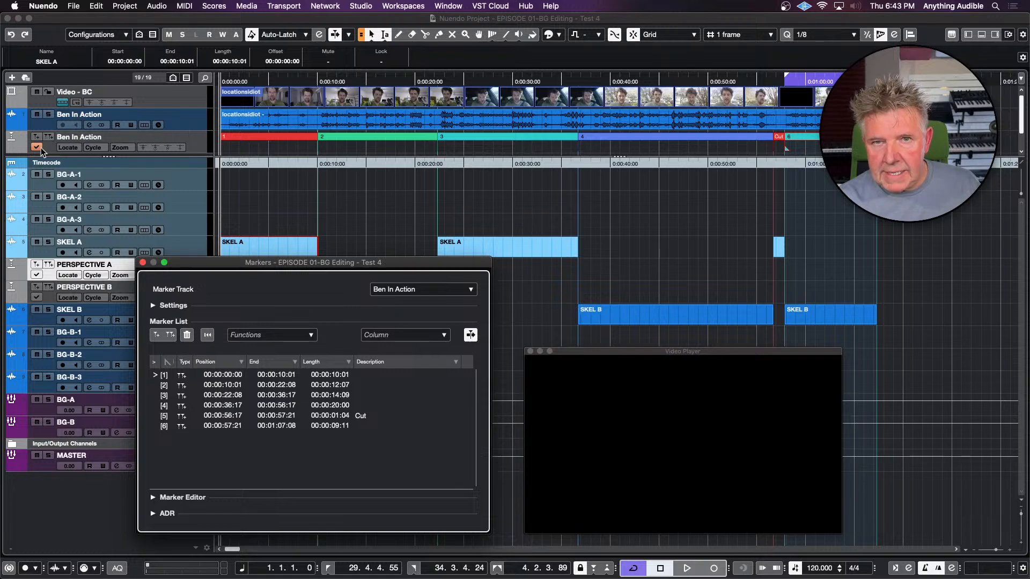
# Make PERSPECTIVE A the active marker track, and switch the active track back to the Ben In Action marker track
pyautogui.click(35, 275)
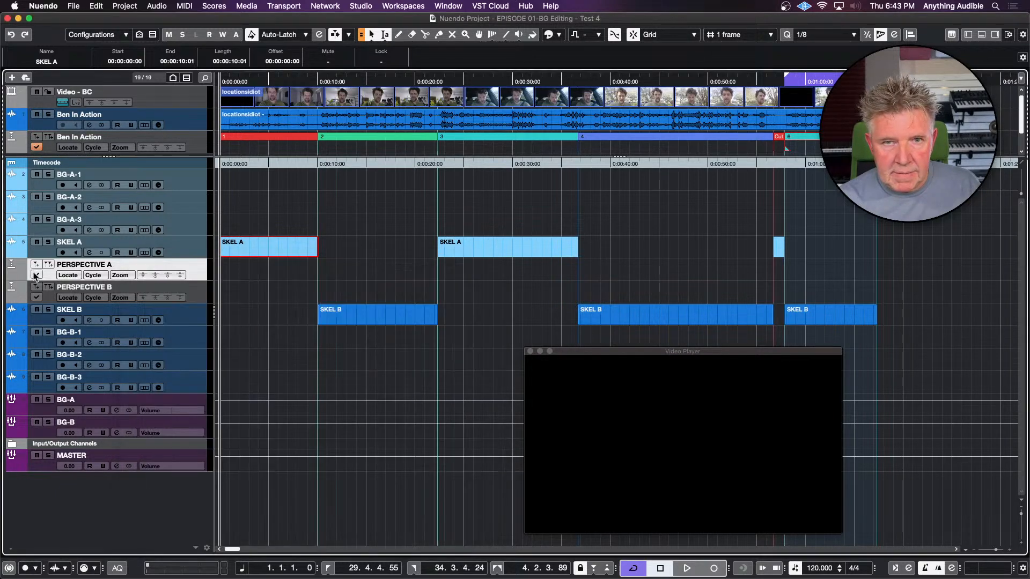
pyautogui.click(37, 275)
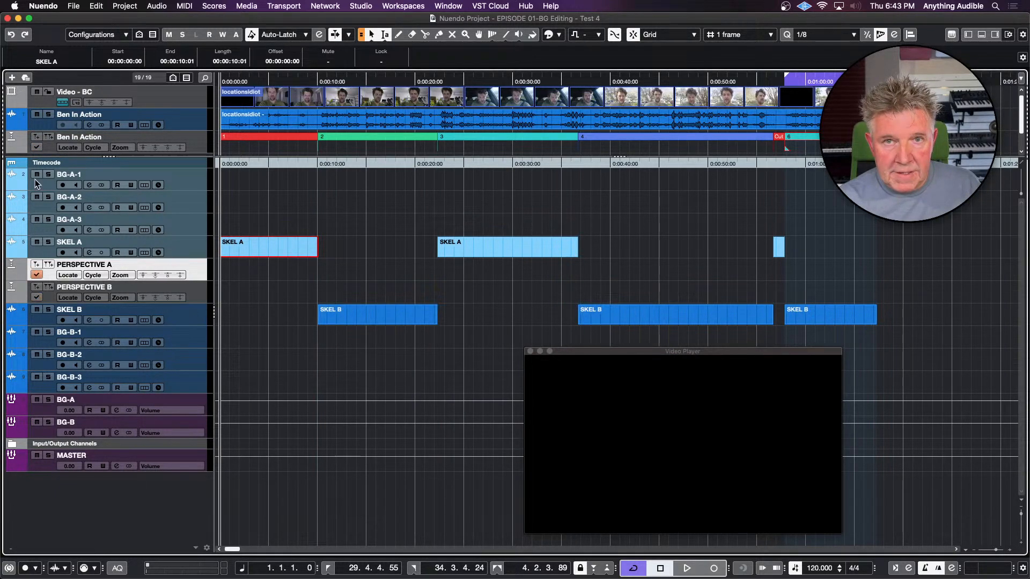
pyautogui.click(35, 147)
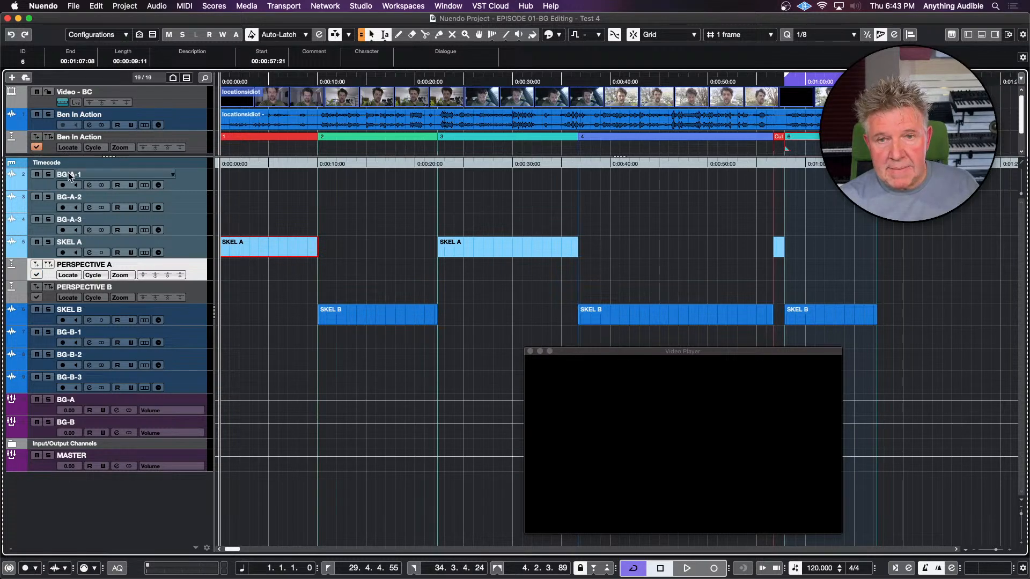
pyautogui.press('super+m')
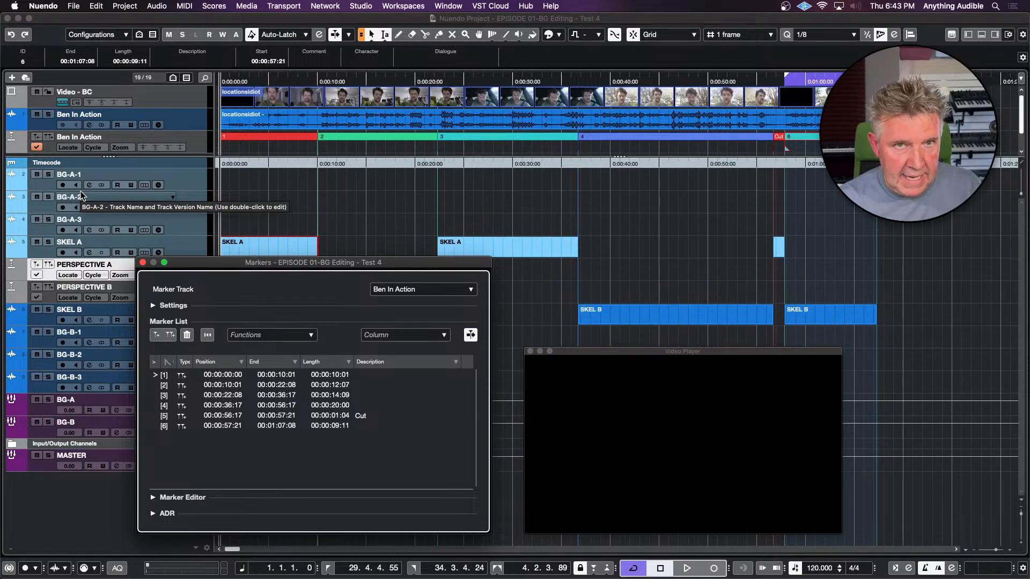
pyautogui.click(368, 376)
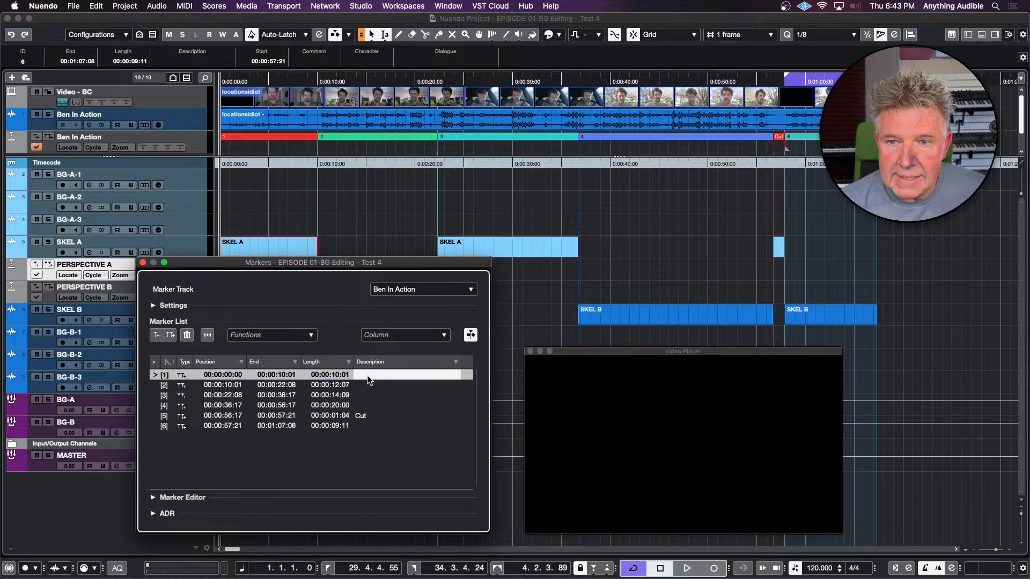
pyautogui.click(368, 375)
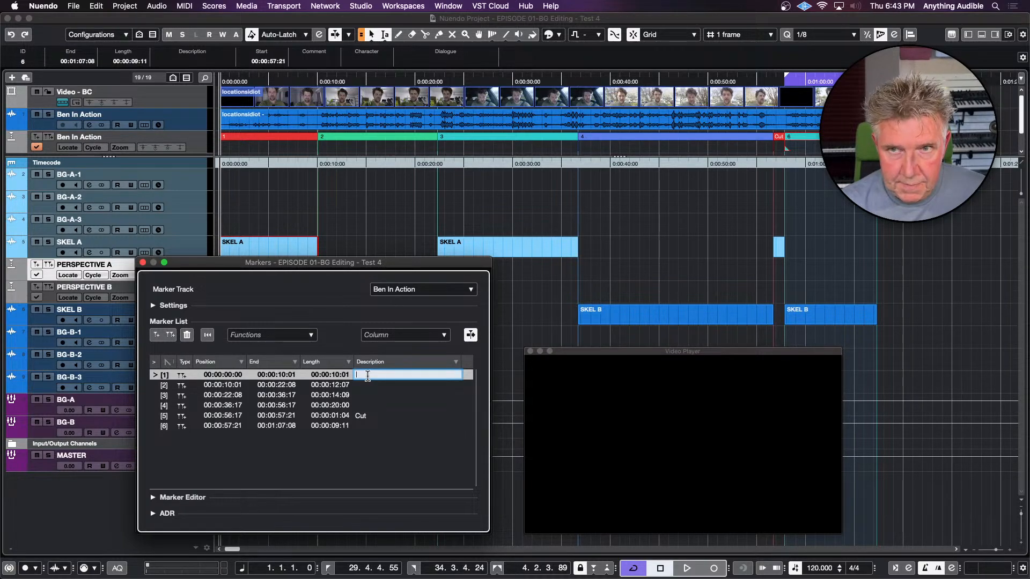
# Mute the Ben In Action audio track and briefly play the first scene's video from 00:00:05:20
pyautogui.click(277, 95)
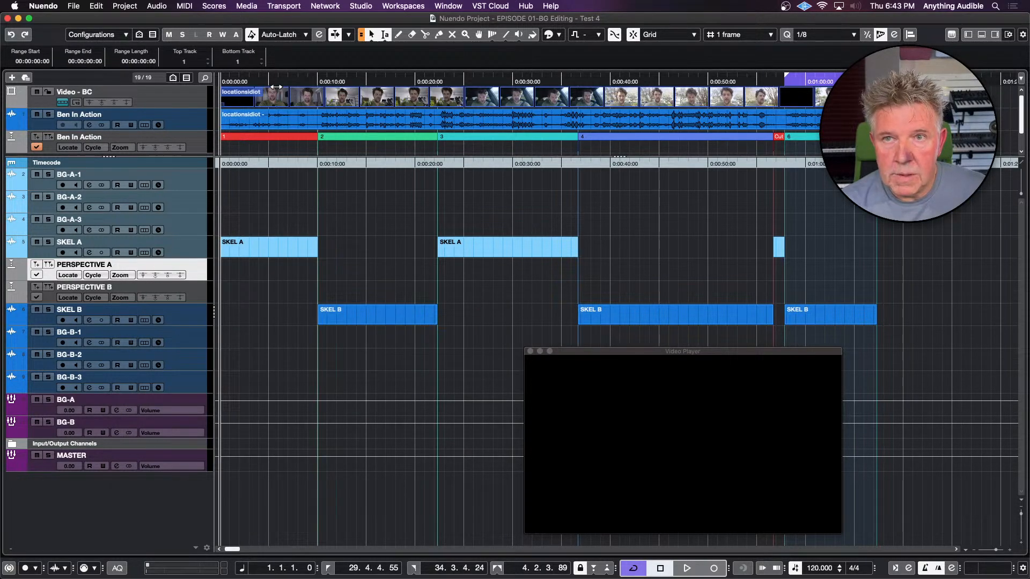
pyautogui.click(277, 86)
pyautogui.click(37, 115)
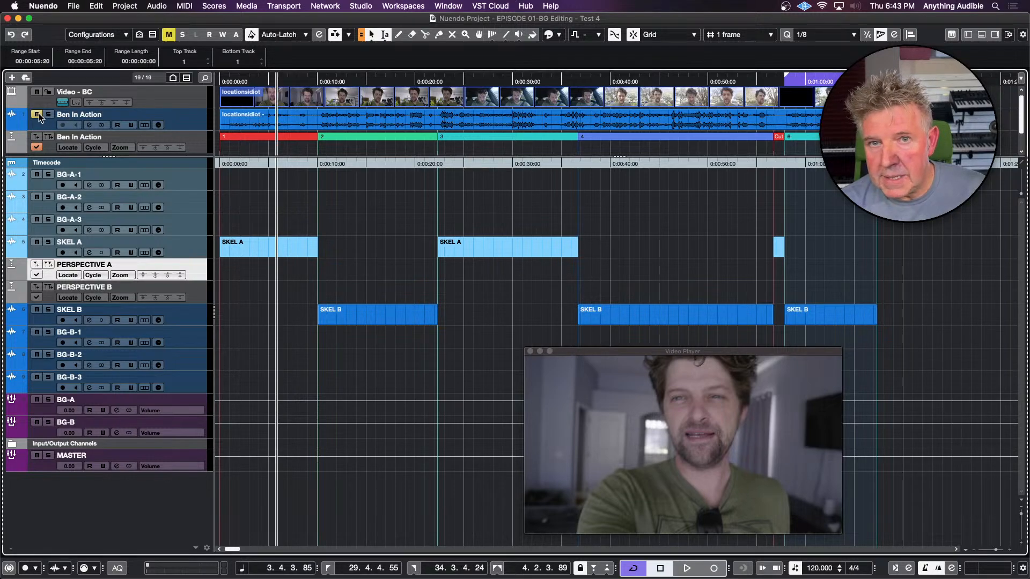
pyautogui.press('space')
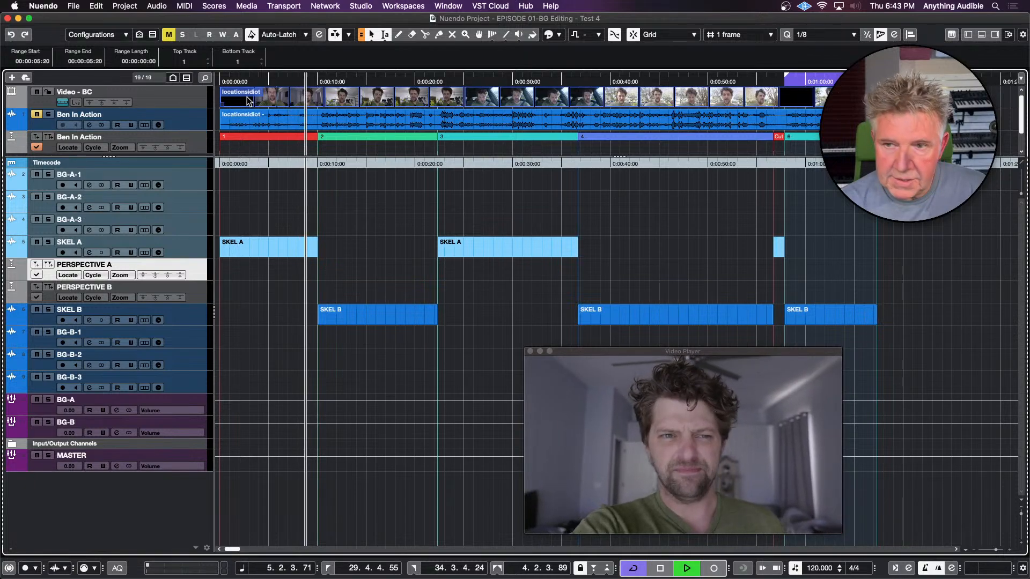
pyautogui.press('space')
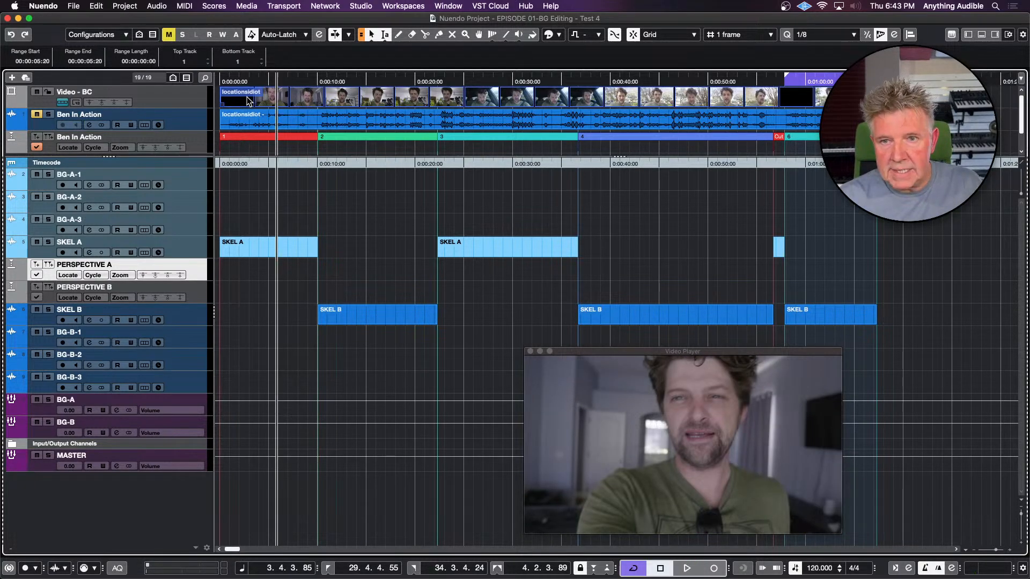
# Set the description of cycle marker 1 to "Living Room" in the Markers window
pyautogui.press('super+m')
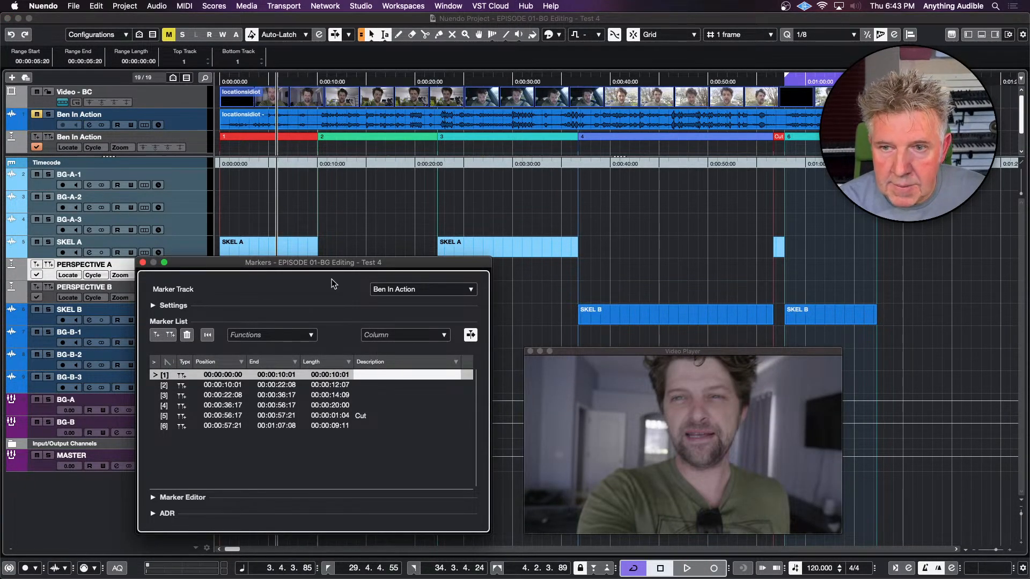
pyautogui.doubleClick(359, 375)
pyautogui.write('L')
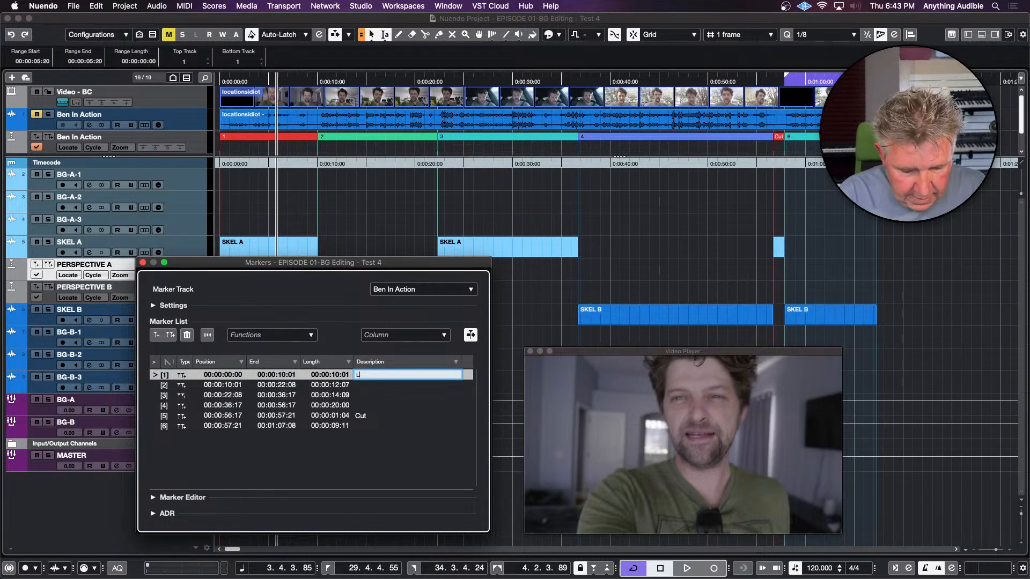
pyautogui.write('iving R')
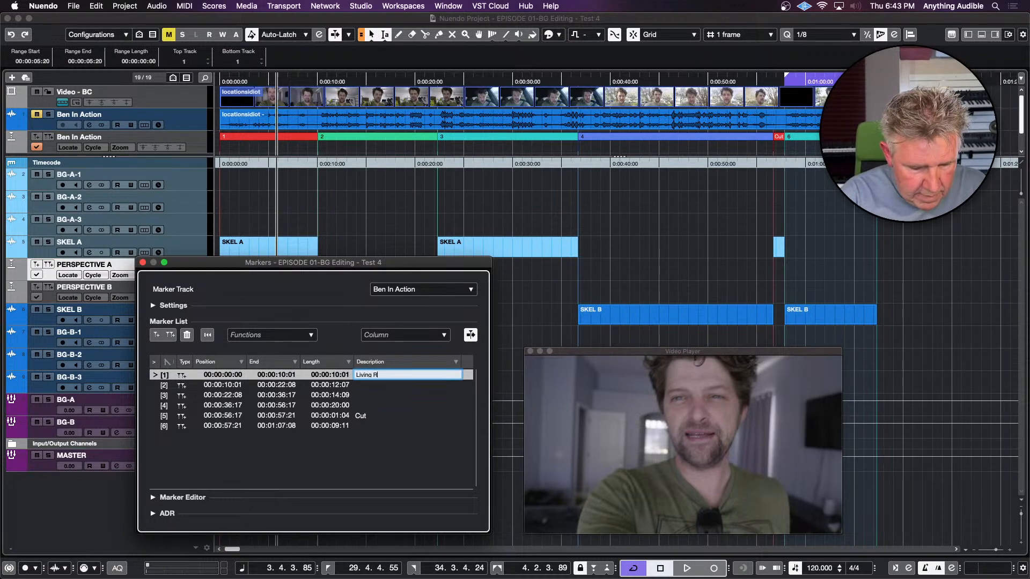
pyautogui.write('oom')
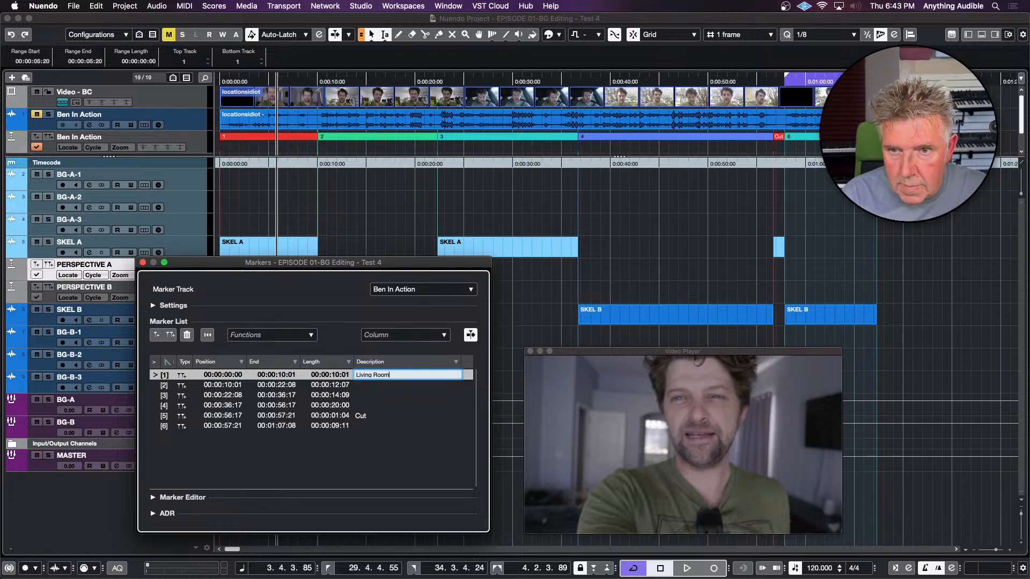
pyautogui.press('Return')
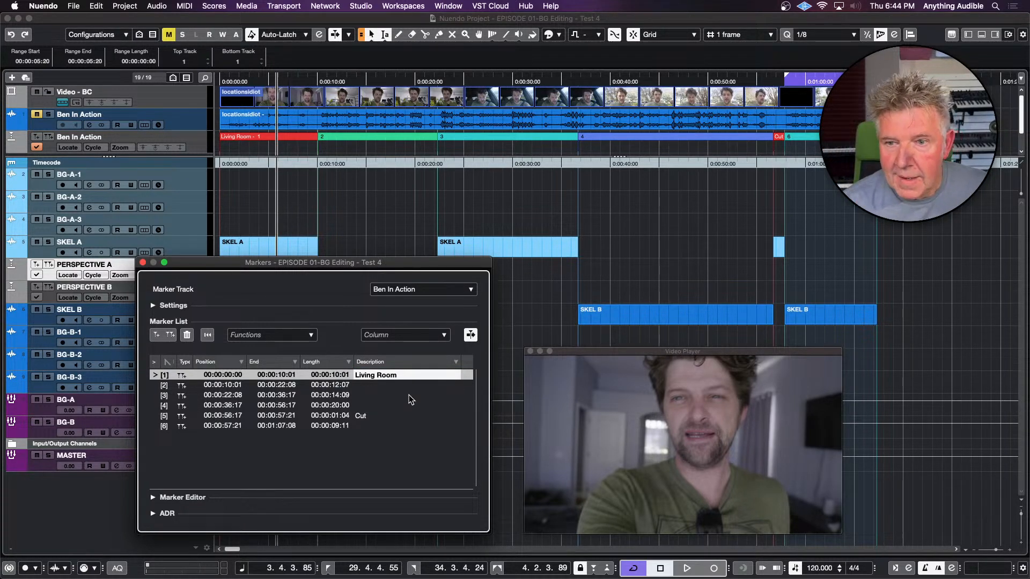
# Locate the start of cycle marker 2 on the Ben In Action marker track and briefly play its video scene
pyautogui.click(379, 386)
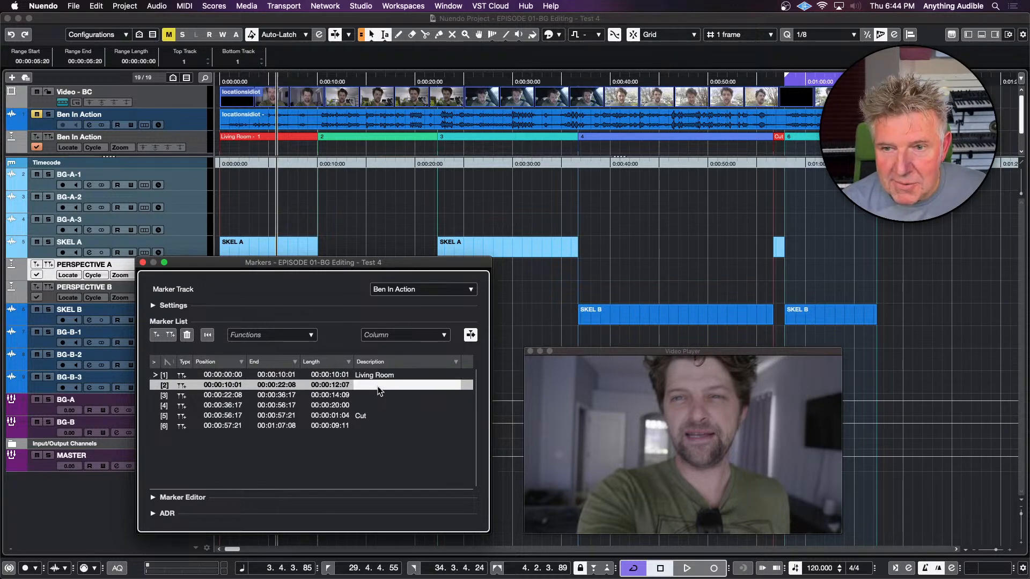
pyautogui.click(378, 386)
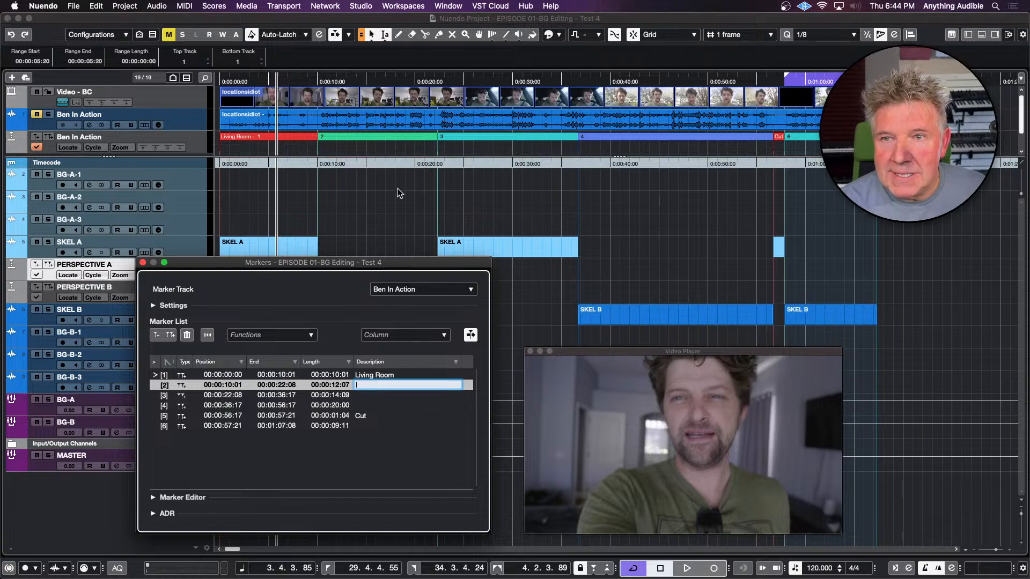
pyautogui.click(375, 138)
pyautogui.press('l')
pyautogui.press('space')
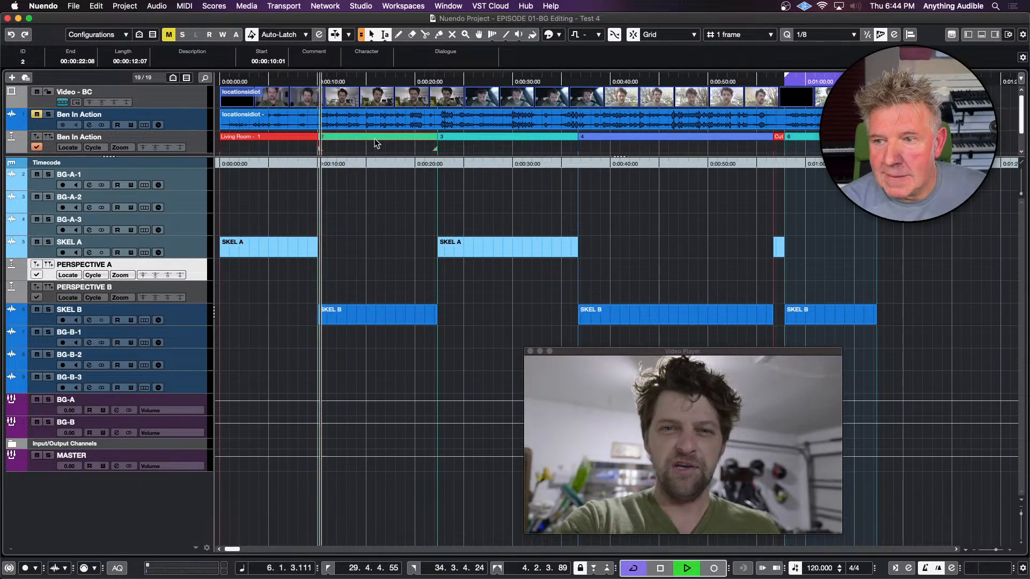
pyautogui.press('space')
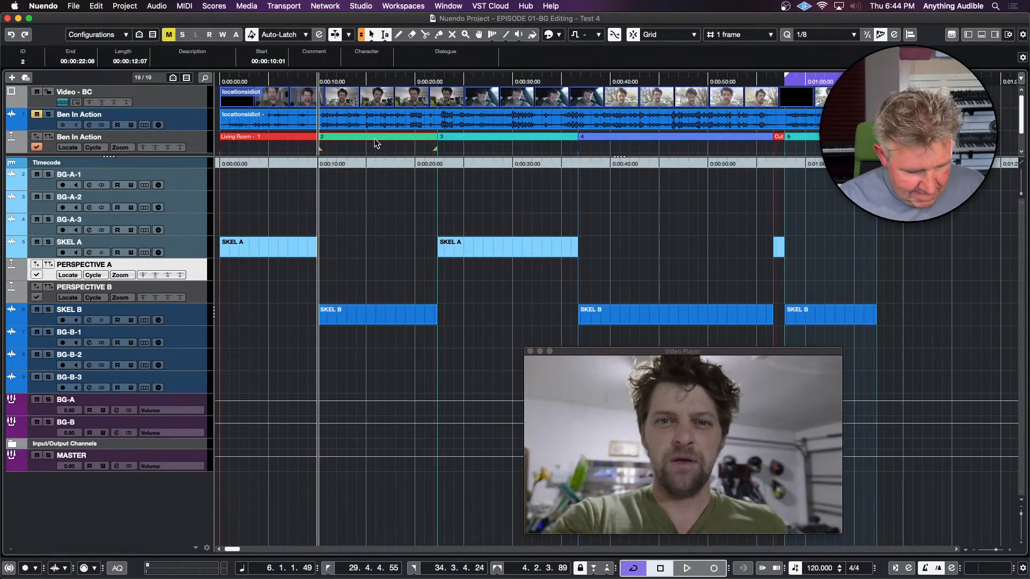
# Reopen the Markers window and set the description of cycle marker 2 to "Garage"
pyautogui.press('super+m')
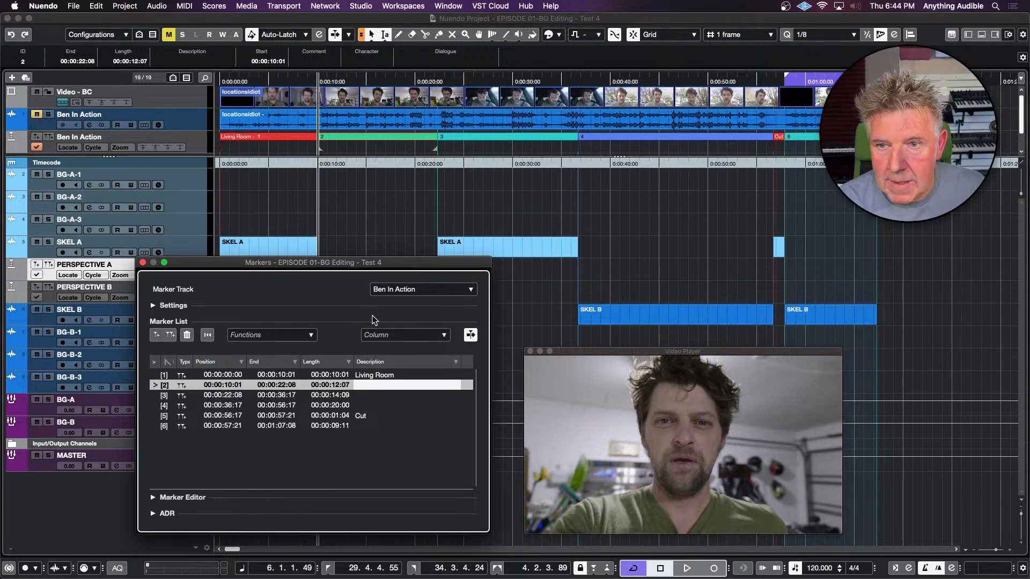
pyautogui.doubleClick(368, 385)
pyautogui.write('Garage')
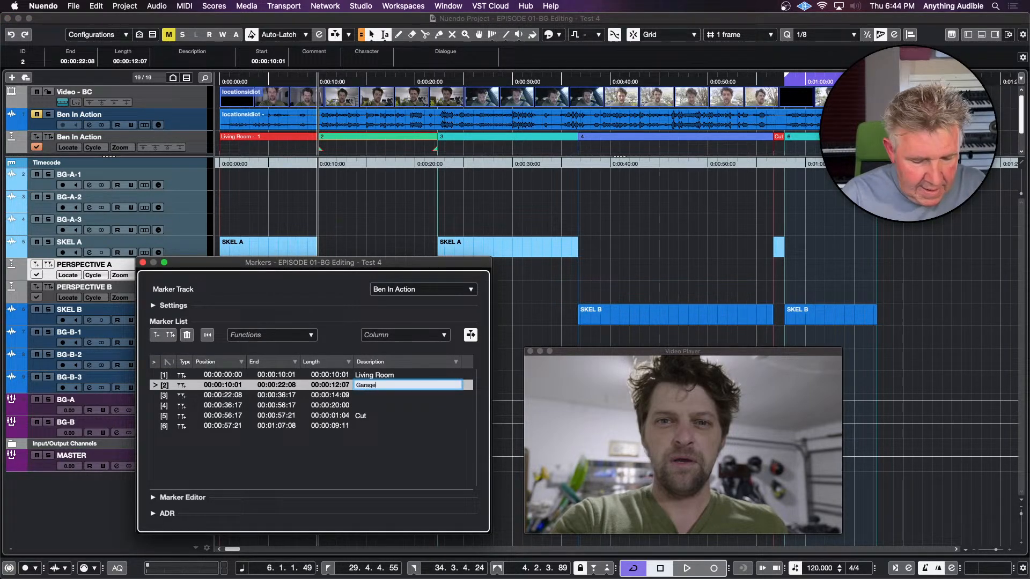
pyautogui.press('Return')
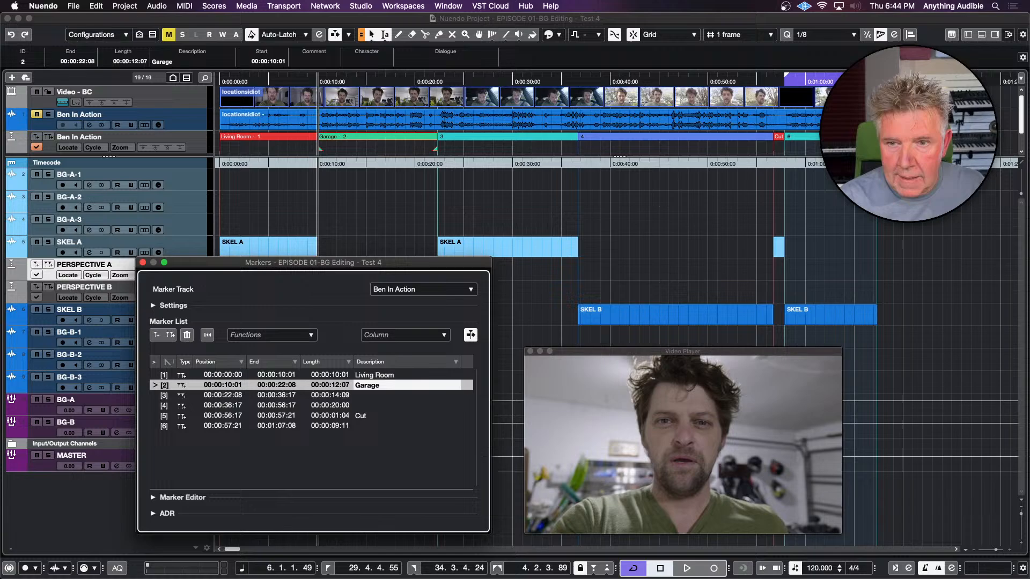
# Set the description of cycle marker 3 to "Car" in the marker list
pyautogui.doubleClick(370, 396)
pyautogui.write('Car')
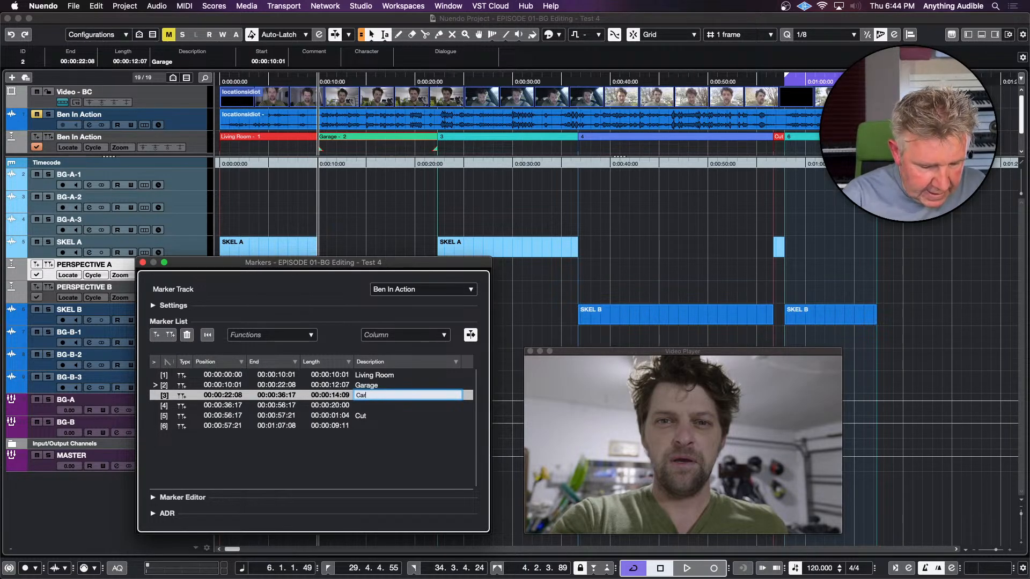
pyautogui.press('Return')
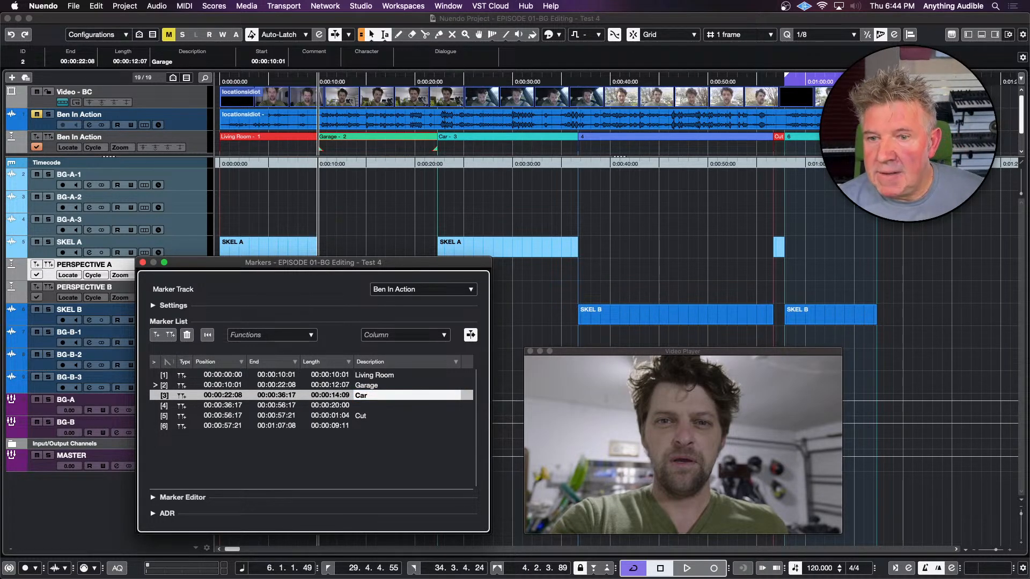
# Briefly play the scene at cycle marker 4 and set that marker's description to "Parking Lot" in the Markers window
pyautogui.press('Down')
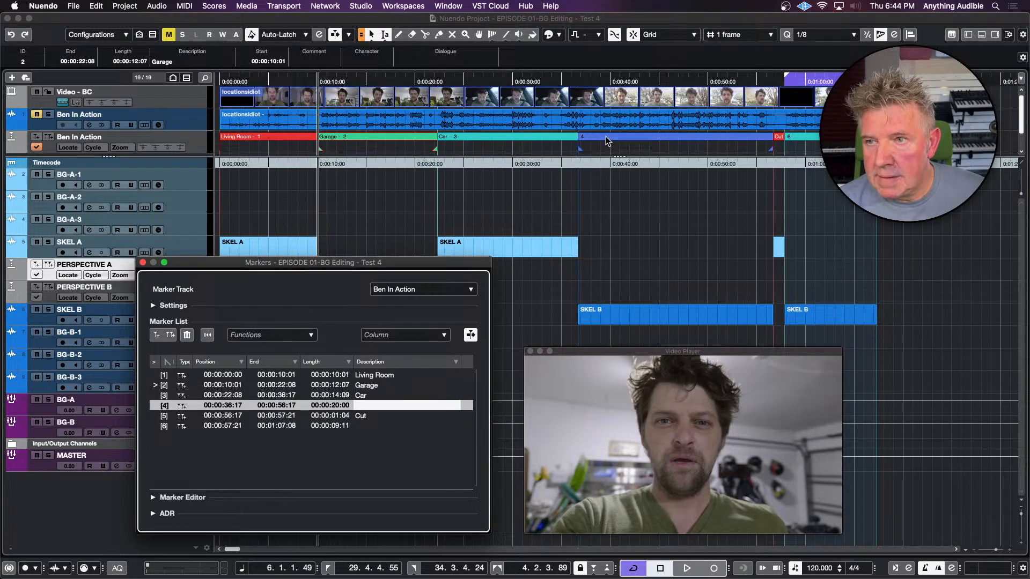
pyautogui.click(606, 136)
pyautogui.press('space')
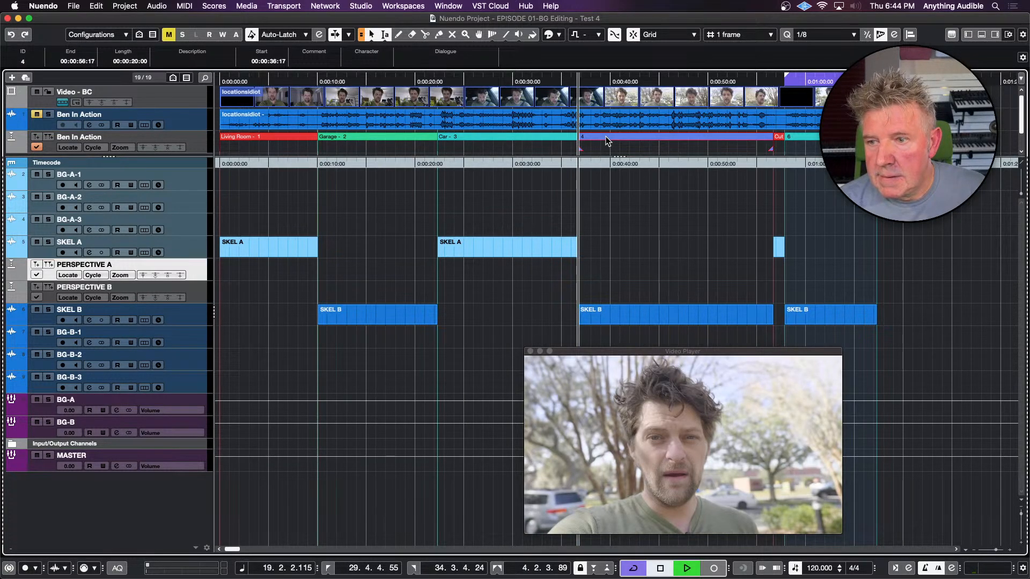
pyautogui.press('space')
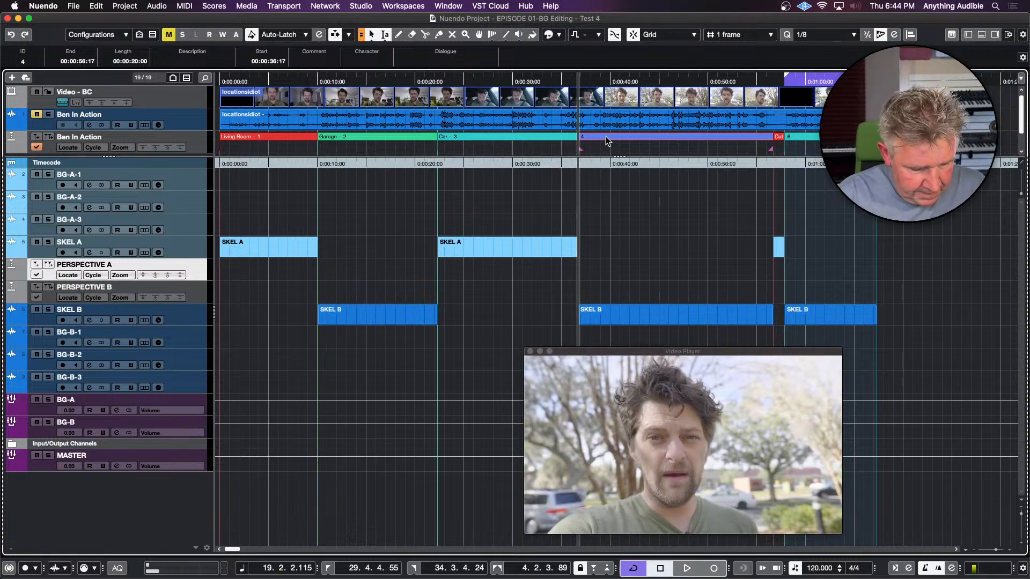
pyautogui.press('super+m')
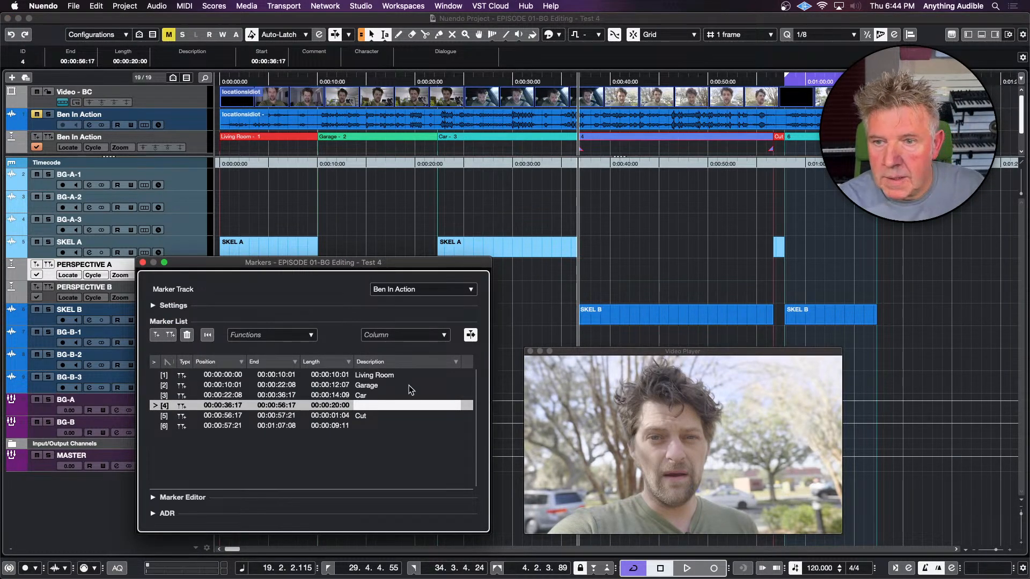
pyautogui.doubleClick(404, 405)
pyautogui.write('Parking Lot')
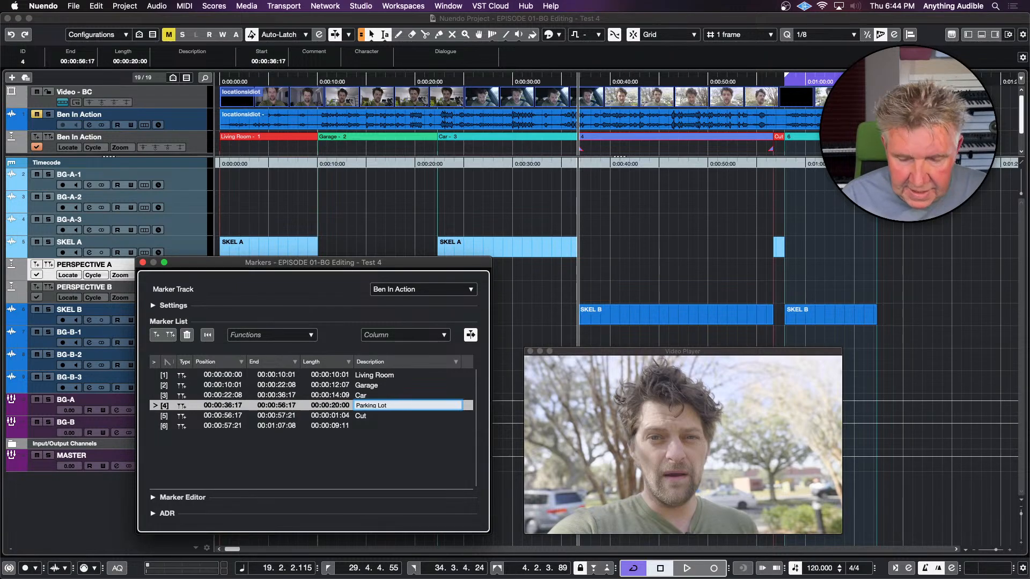
pyautogui.press('Return')
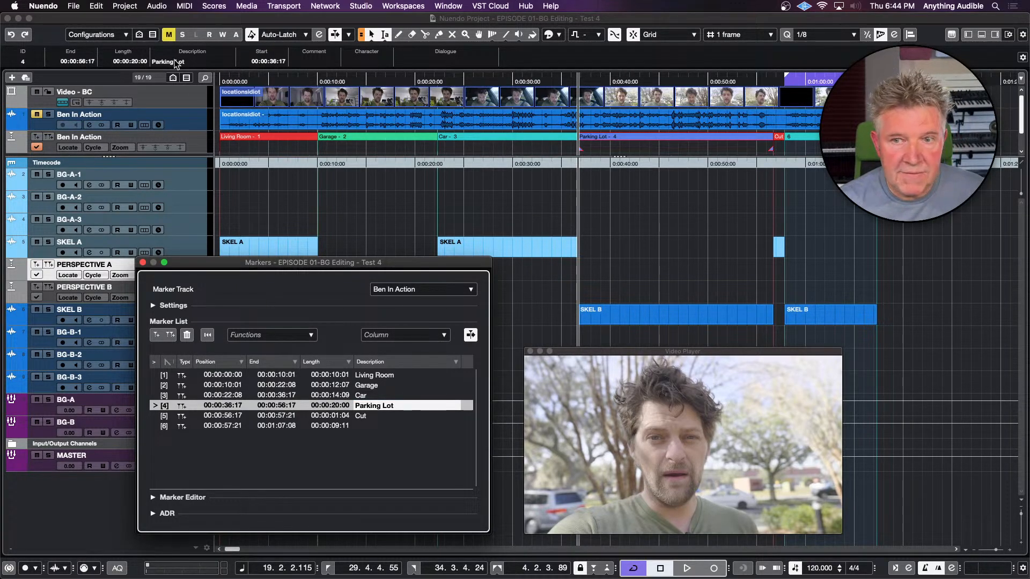
# Set the description of cycle marker 6 to "Surprise" in the marker list
pyautogui.click(359, 426)
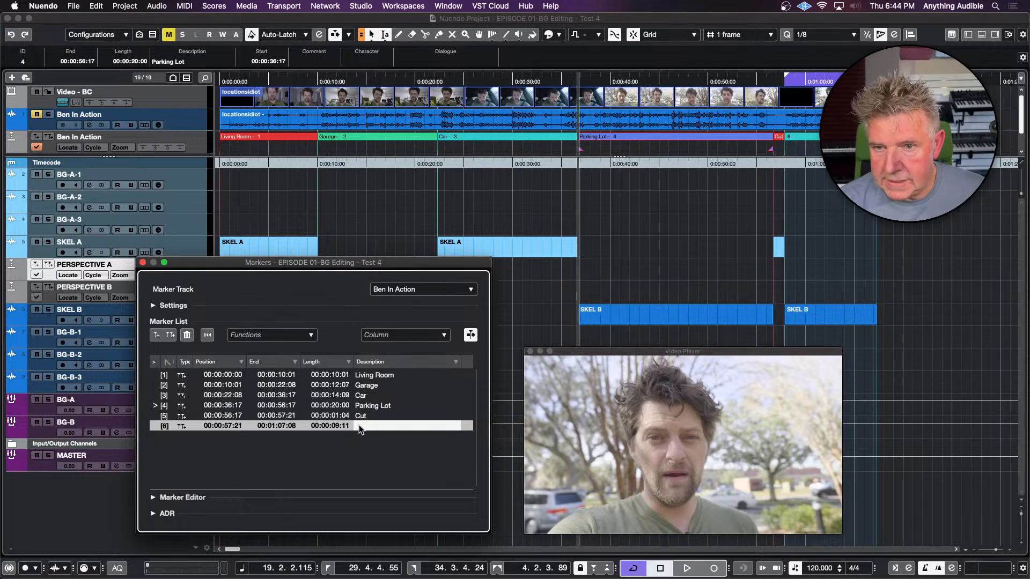
pyautogui.doubleClick(359, 427)
pyautogui.write('Su')
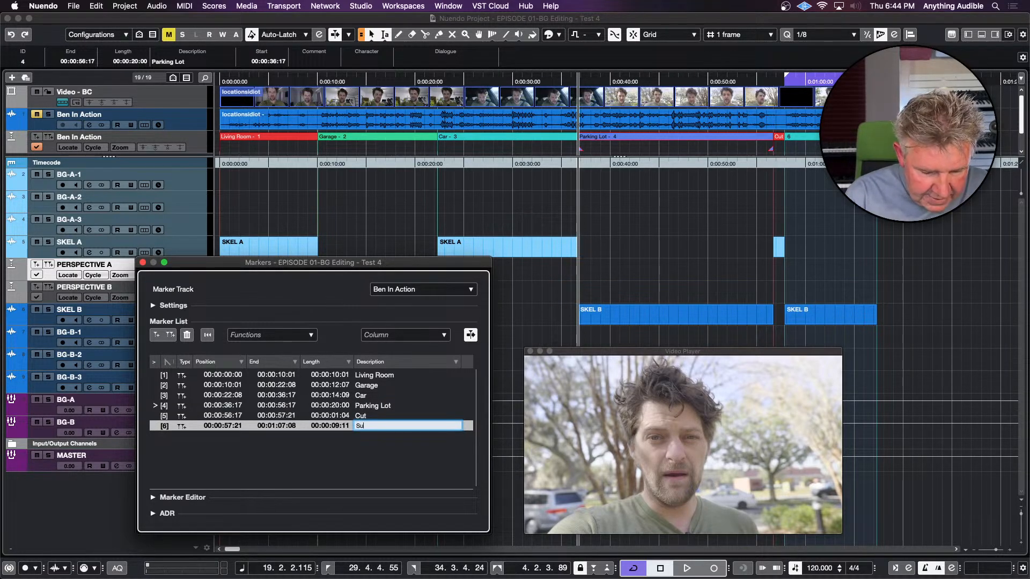
pyautogui.write('rprise')
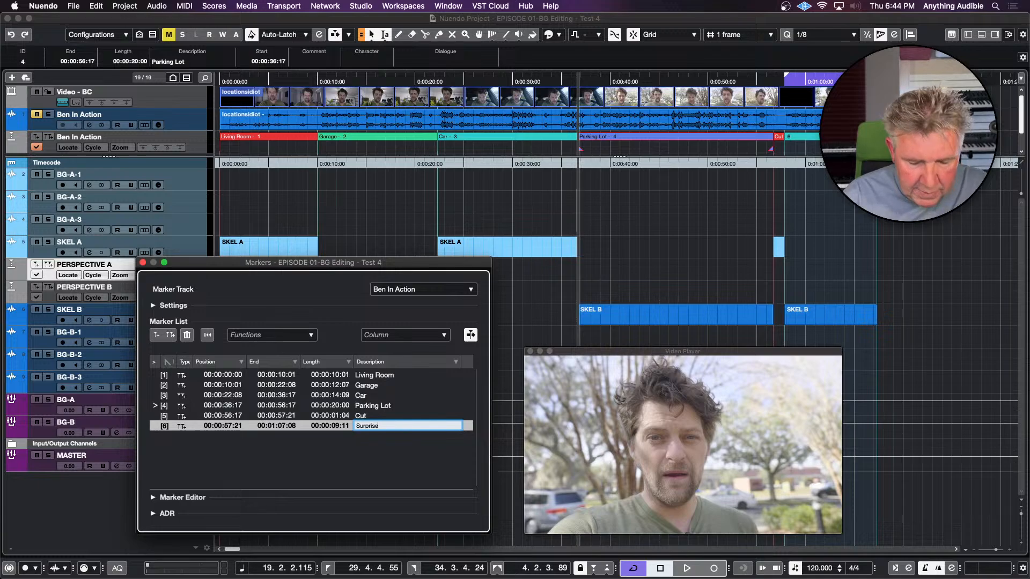
pyautogui.press('Return')
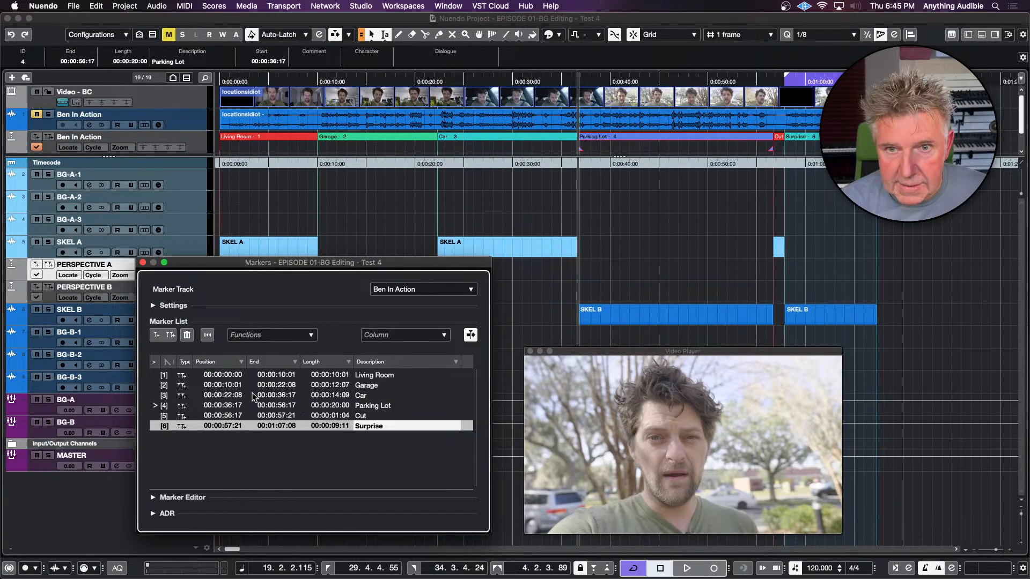
# Move cycle markers 1, 3 and 5 (Living Room, Car, Cut) to the PERSPECTIVE A marker track
pyautogui.click(157, 375)
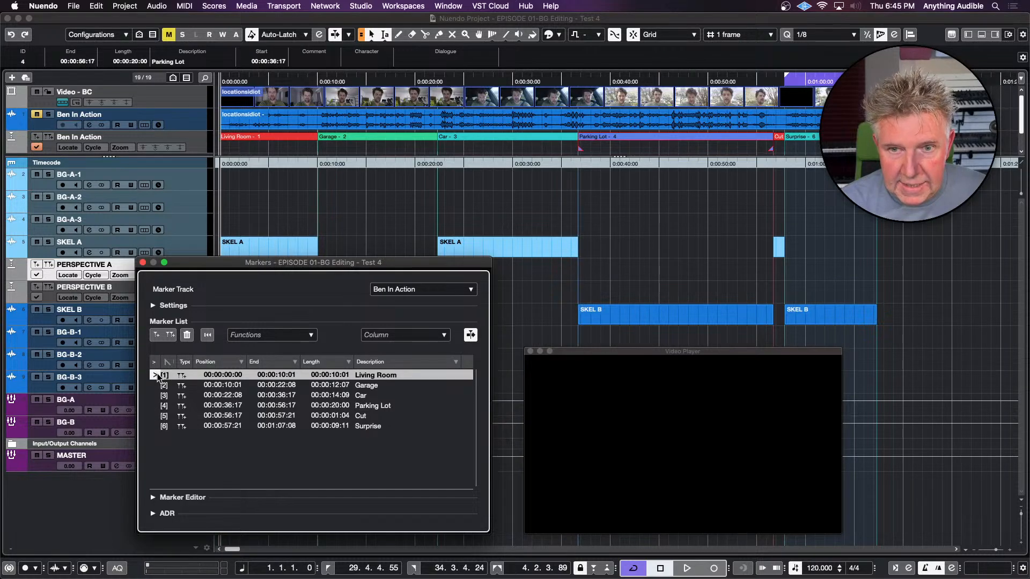
pyautogui.keyDown('super'); pyautogui.click(156, 396); pyautogui.keyUp('super')
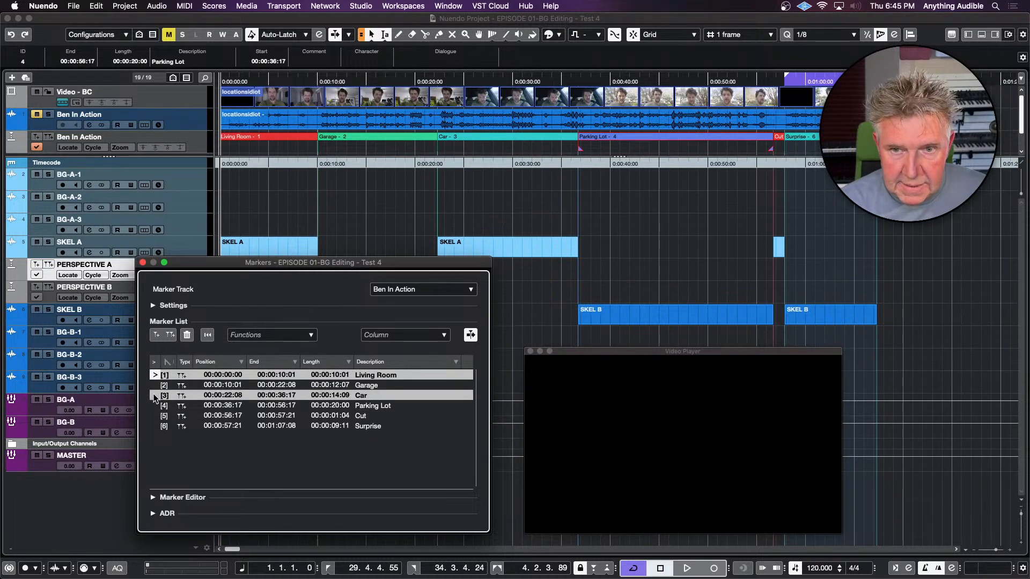
pyautogui.keyDown('super'); pyautogui.click(154, 415); pyautogui.keyUp('super')
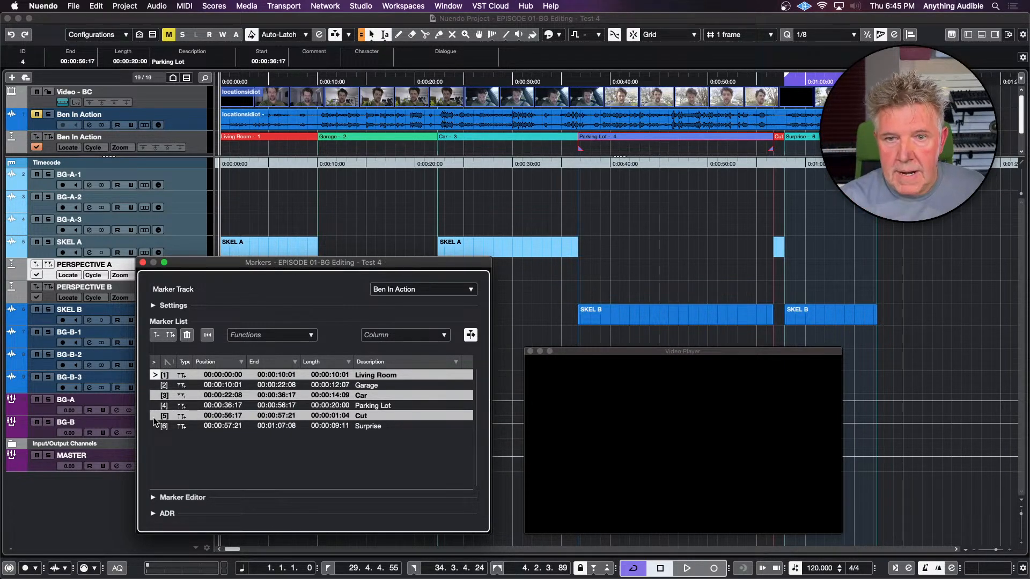
pyautogui.click(291, 337)
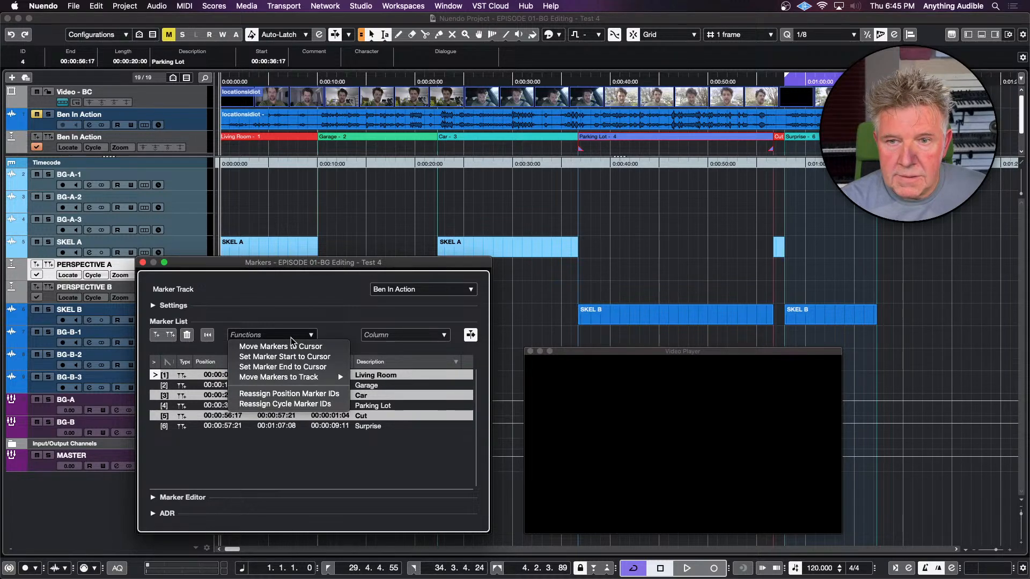
pyautogui.moveTo(290, 379)
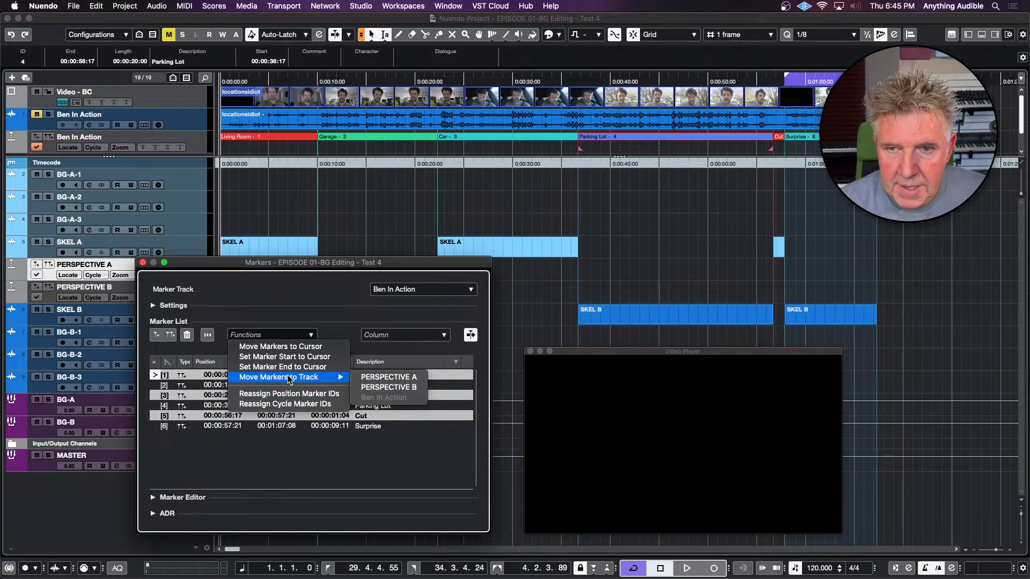
pyautogui.click(387, 379)
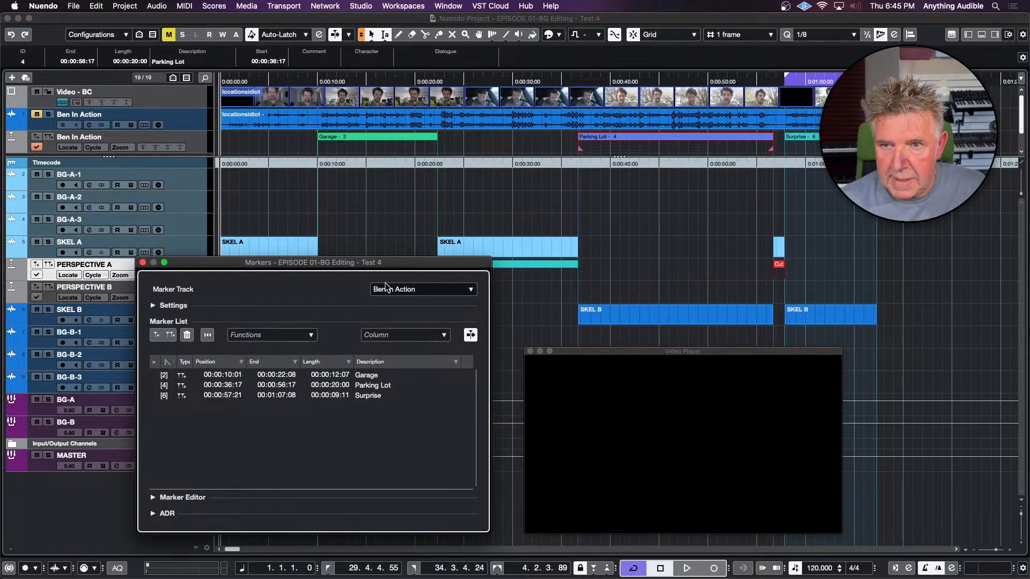
# Move cycle markers 2, 4 and 6 (Garage, Parking Lot, Surprise) to the PERSPECTIVE B marker track and close the Markers window
pyautogui.moveTo(391, 259); pyautogui.dragTo(398, 301)
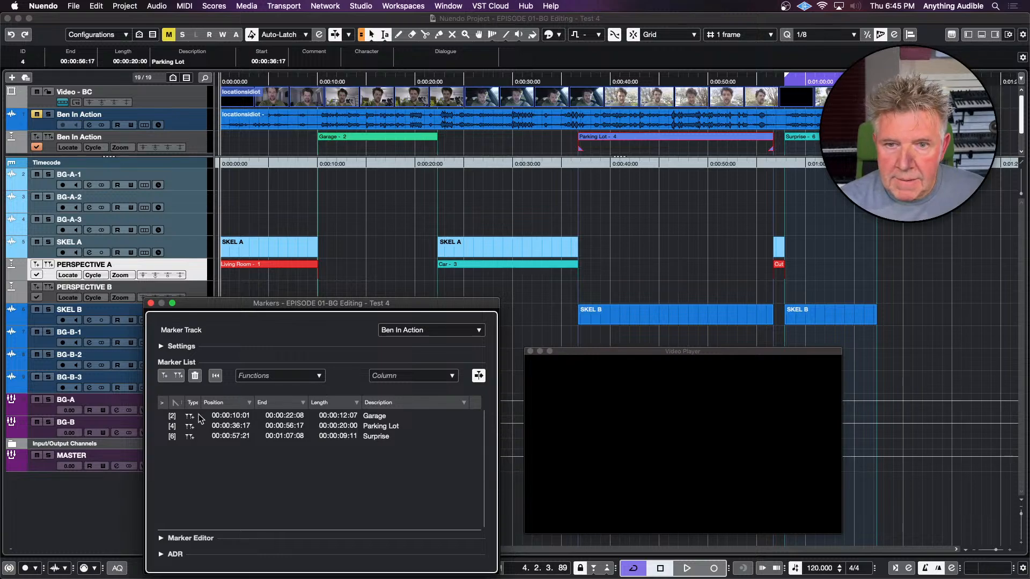
pyautogui.click(214, 418)
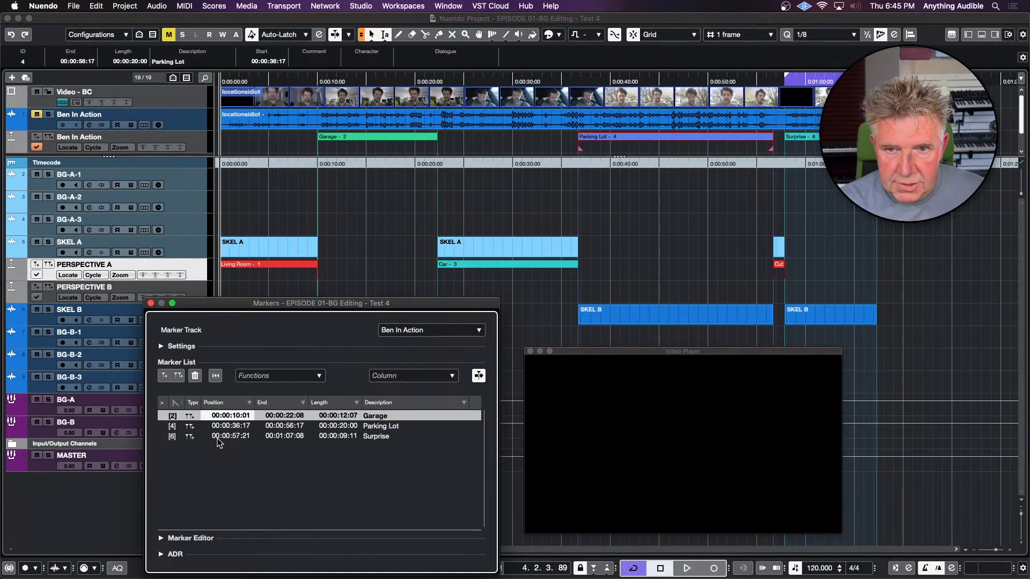
pyautogui.keyDown('shift'); pyautogui.click(217, 439); pyautogui.keyUp('shift')
pyautogui.click(288, 378)
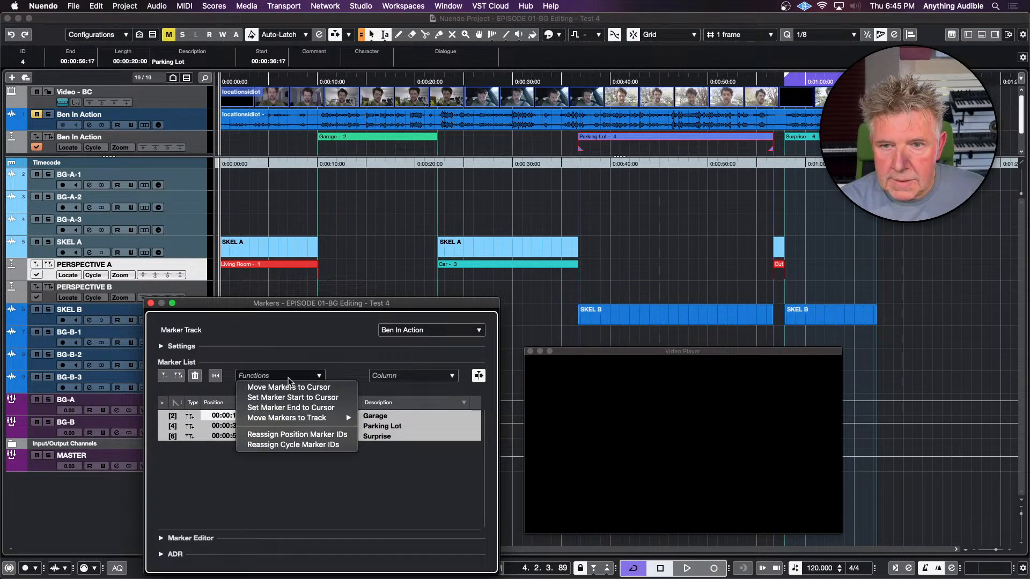
pyautogui.moveTo(291, 419)
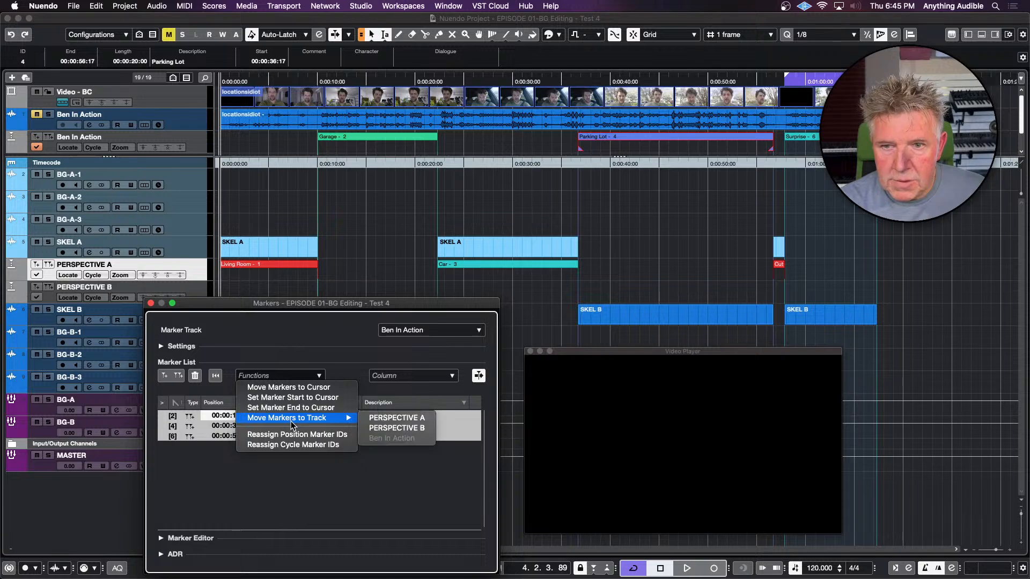
pyautogui.click(377, 430)
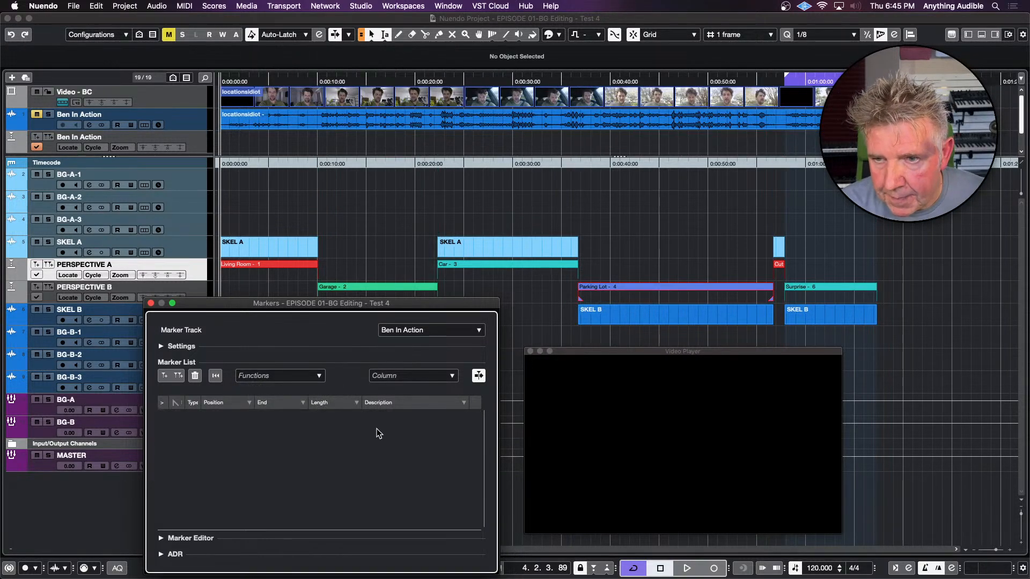
pyautogui.click(151, 303)
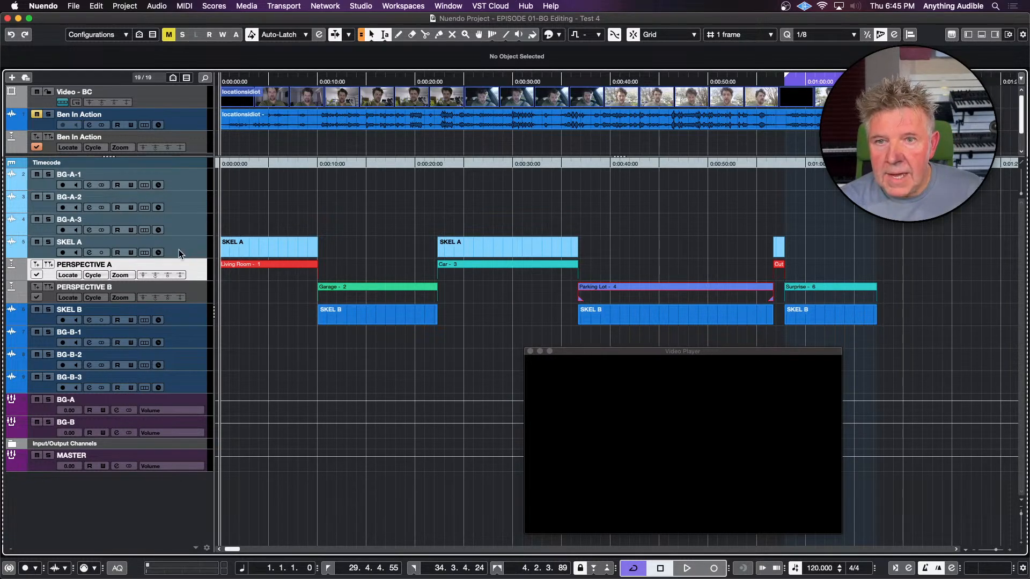
# Play the video from 00:00:08:20 across the change from the Living Room scene to the Garage scene
pyautogui.click(305, 290)
pyautogui.press('space')
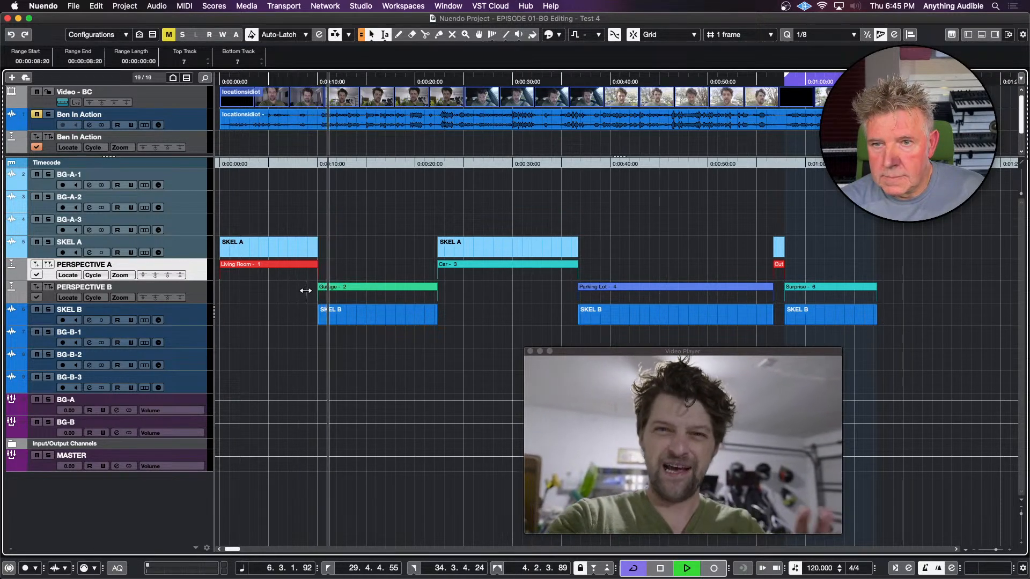
pyautogui.press('space')
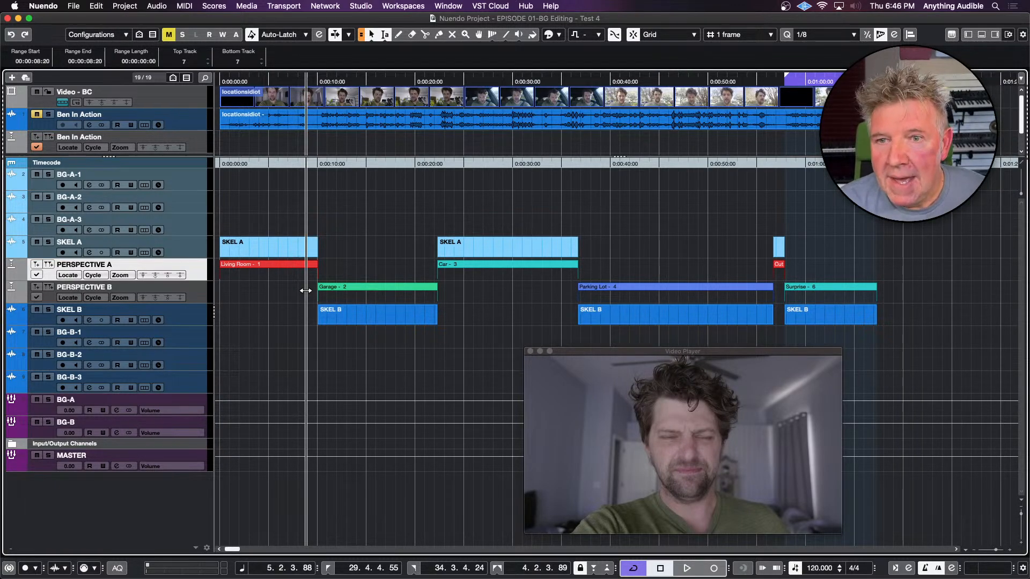
# Select the Living Room marker on the PERSPECTIVE A track and open the project's Pool window
pyautogui.click(294, 264)
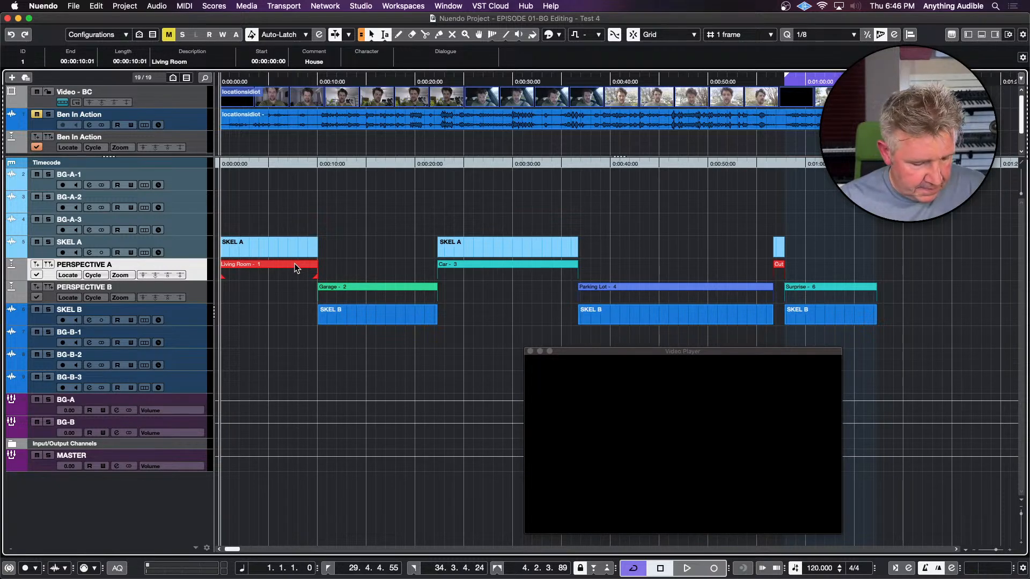
pyautogui.press('super+p')
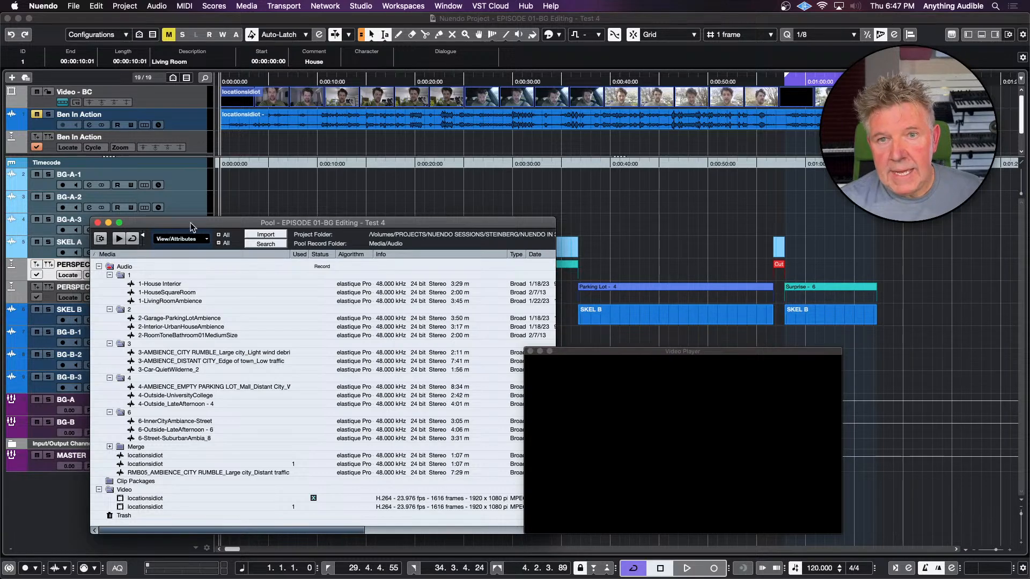
# Put the Pool away and add a stereo audio track named EDIT, output to MASTER, placing it above BG-A-1
pyautogui.click(199, 183)
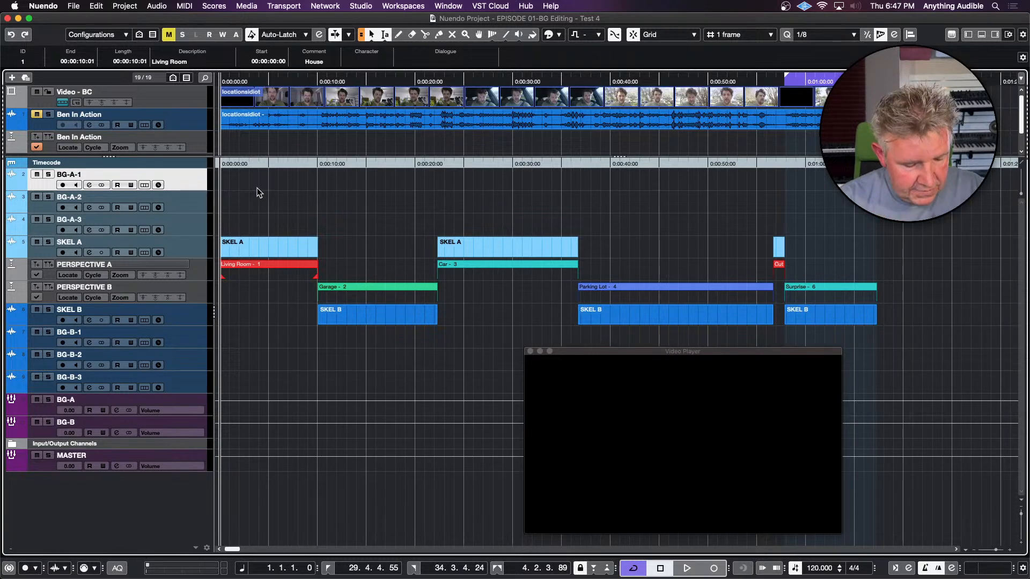
pyautogui.press('t')
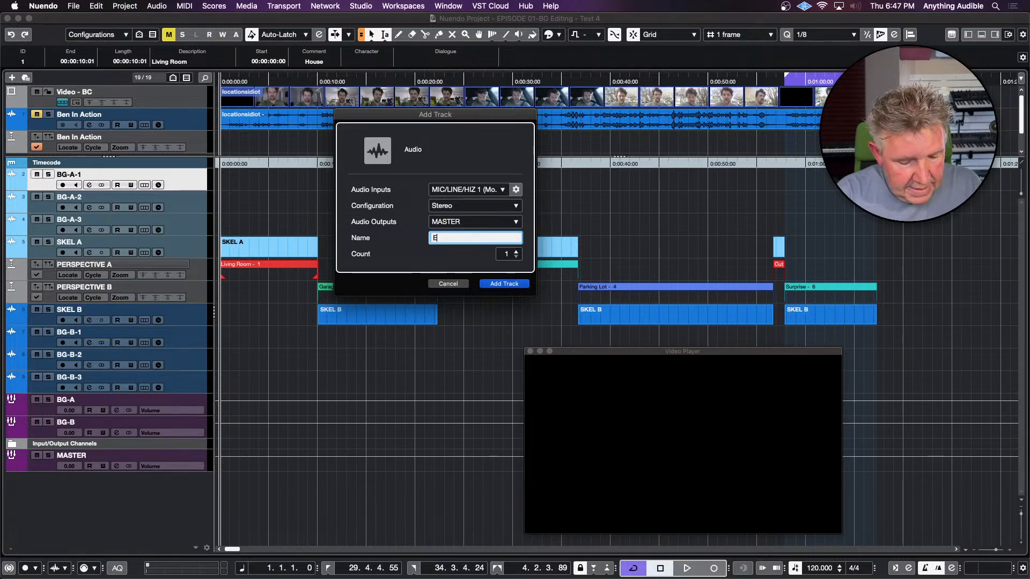
pyautogui.write('EDIT')
pyautogui.press('Return')
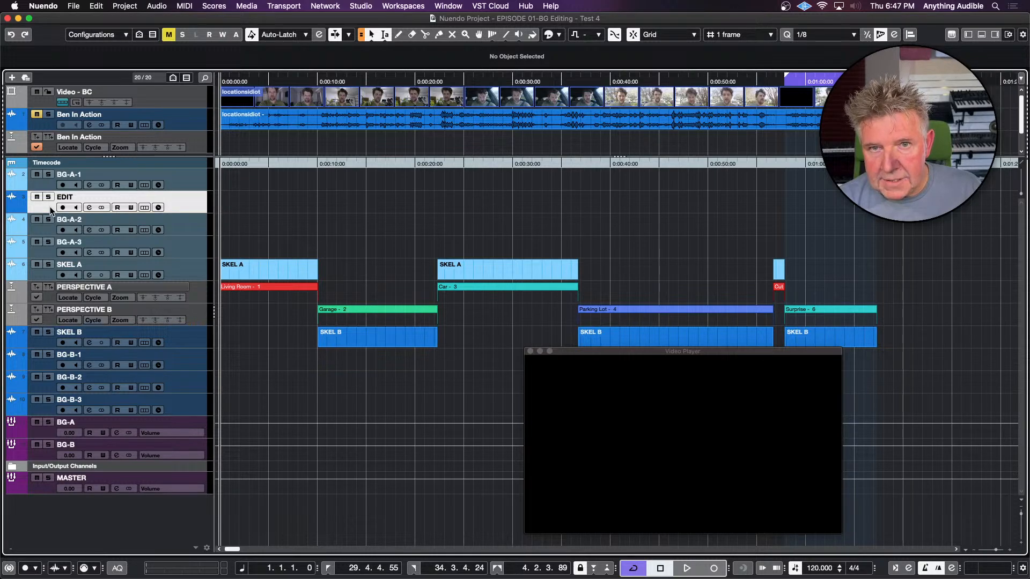
pyautogui.moveTo(51, 210); pyautogui.dragTo(51, 177)
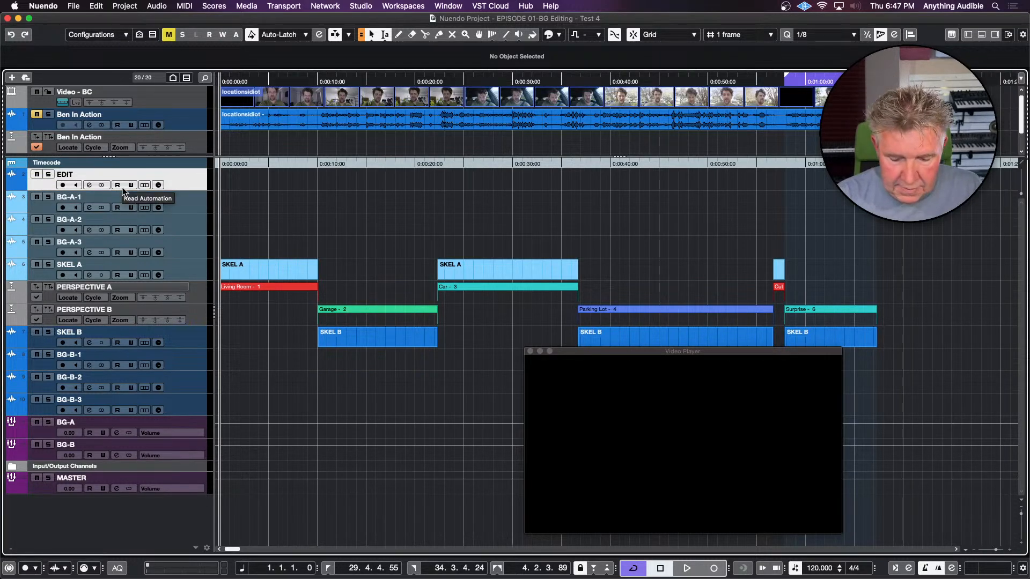
# Make the EDIT track taller and colour it green
pyautogui.hotkey('alt', 'Down')
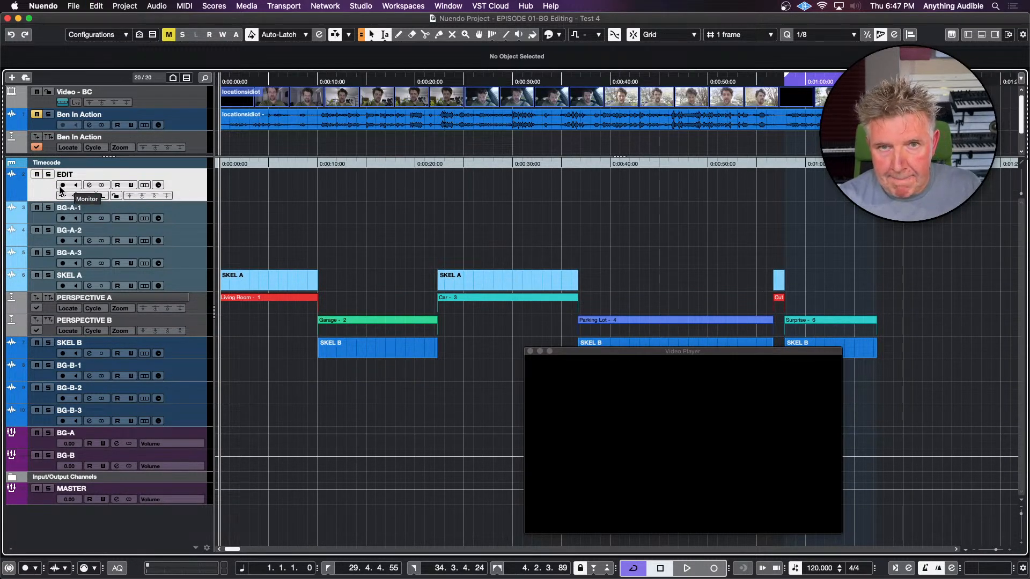
pyautogui.click(19, 187)
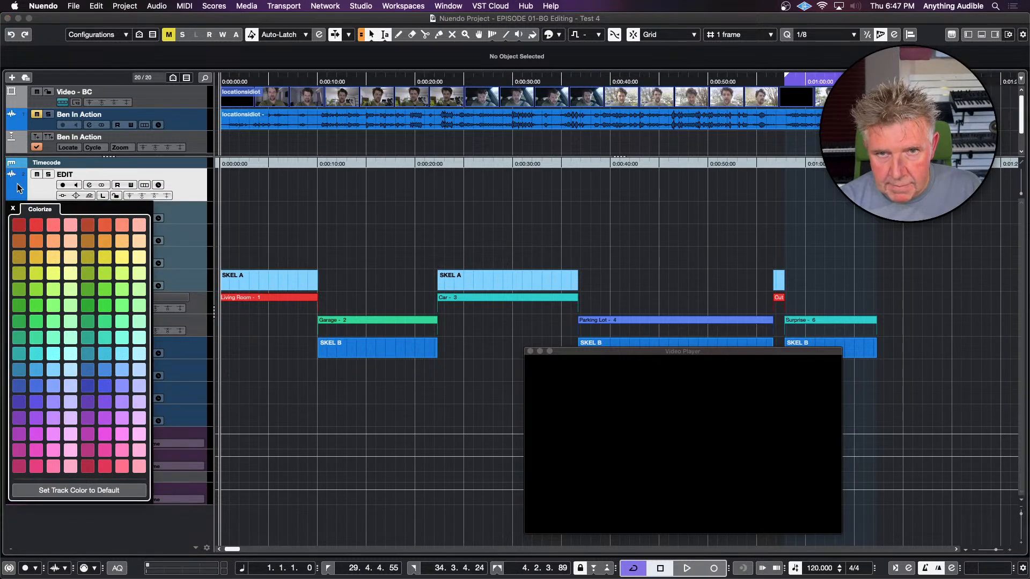
pyautogui.click(18, 305)
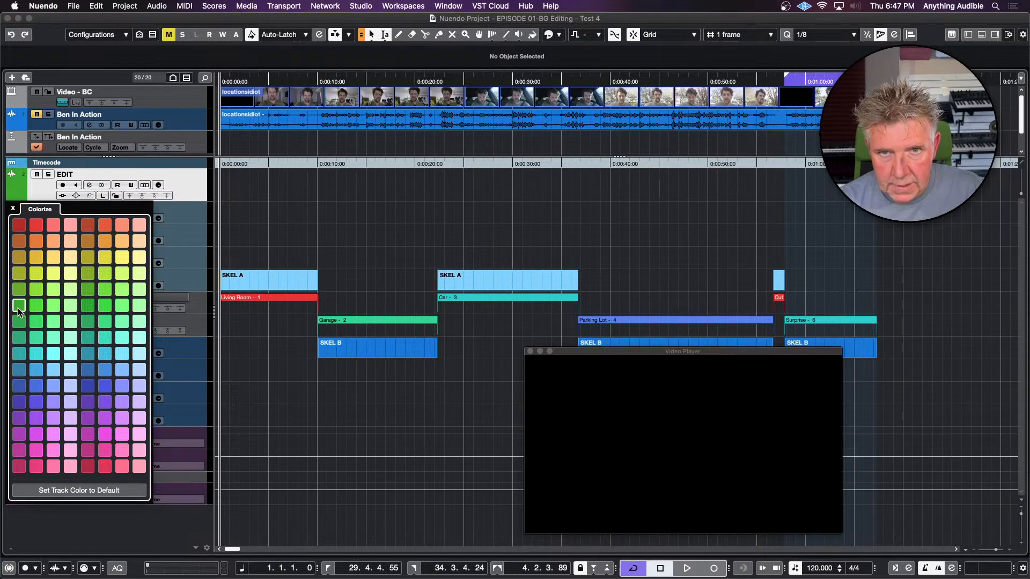
pyautogui.click(247, 184)
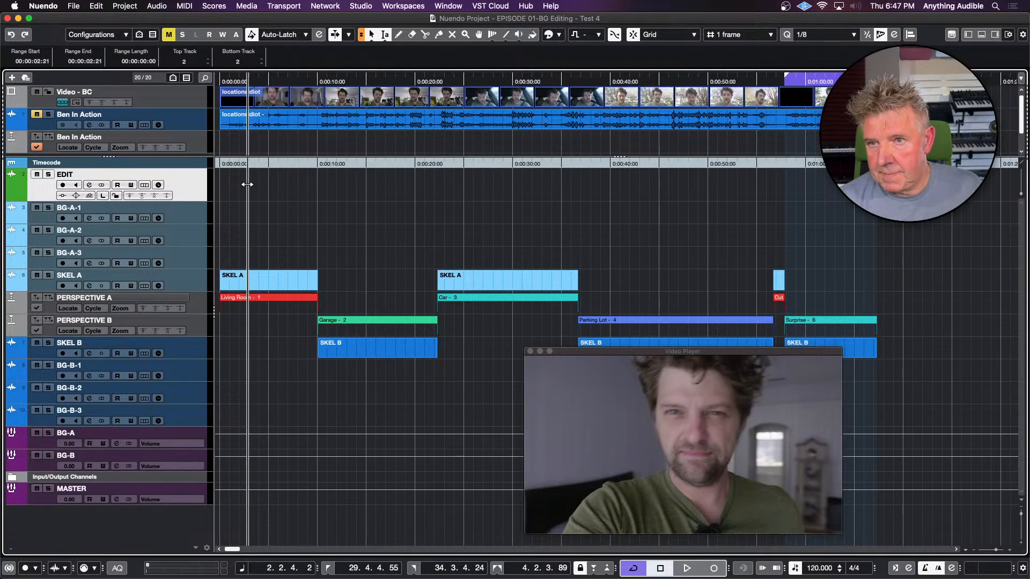
# Reopen the Pool, move its window clear of the EDIT track, and place 1-House Interior on that track at about 10 seconds
pyautogui.click(388, 181)
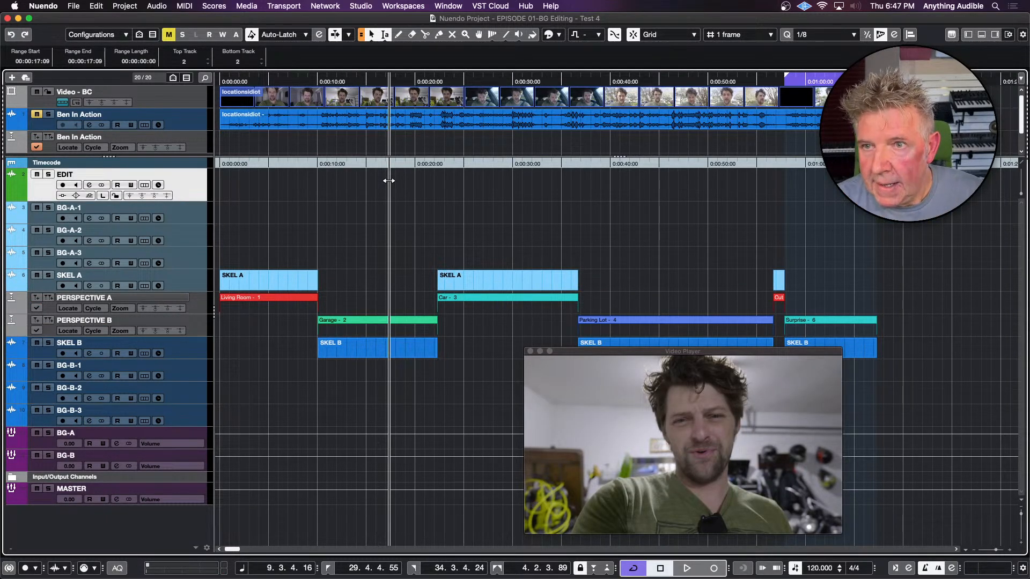
pyautogui.click(348, 178)
pyautogui.press('super+p')
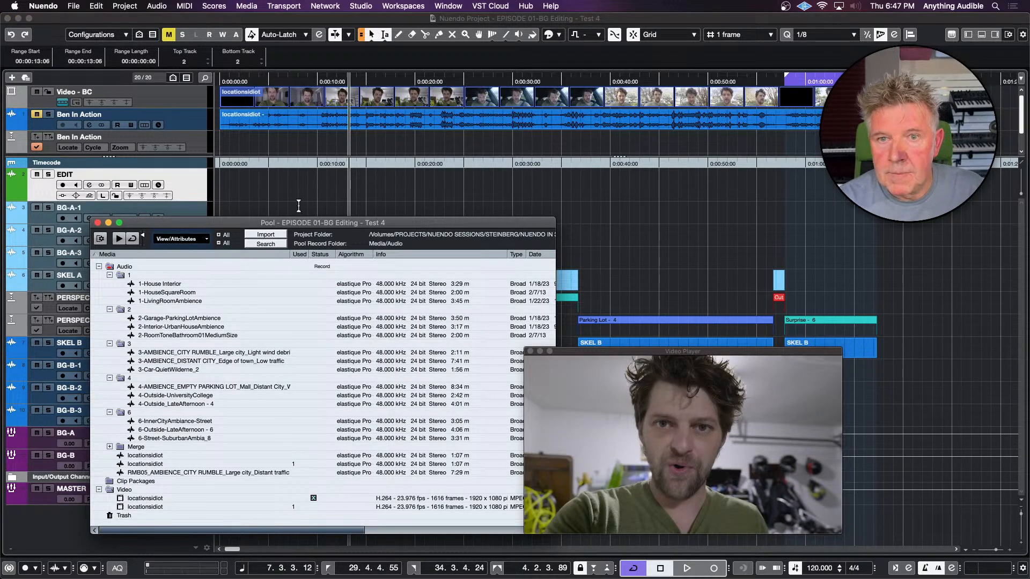
pyautogui.moveTo(239, 223); pyautogui.dragTo(242, 288)
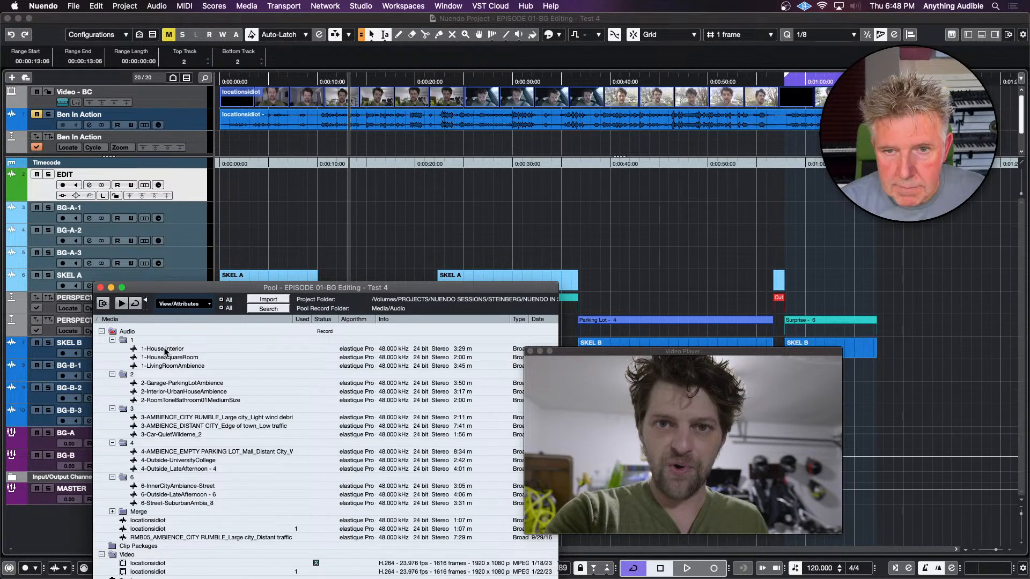
pyautogui.moveTo(164, 348); pyautogui.dragTo(322, 183)
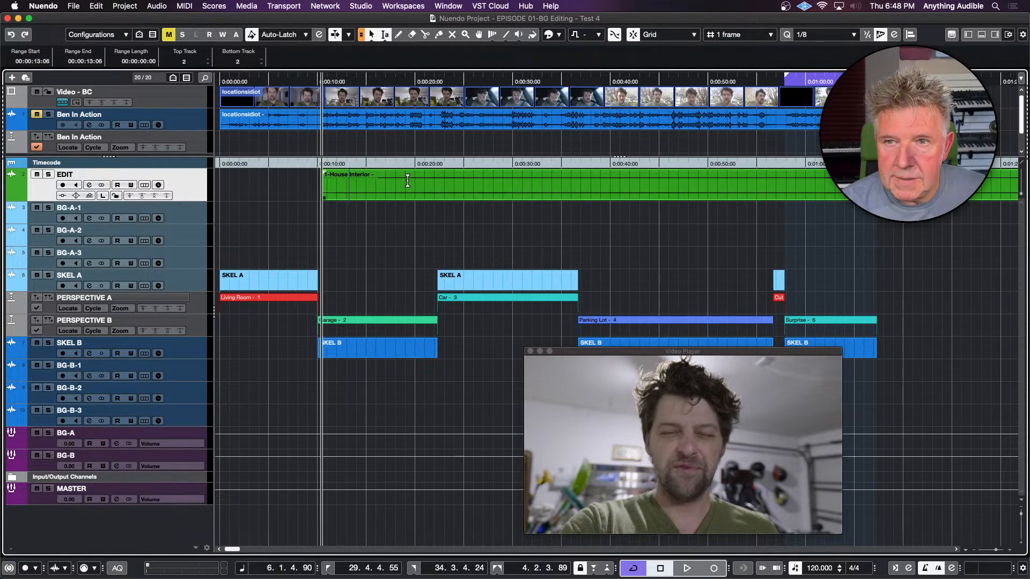
# Crop 1-House Interior on the EDIT track to a range of about 00:00:10:11 and move the clip to the start of BG-A-1
pyautogui.moveTo(408, 181); pyautogui.dragTo(511, 184)
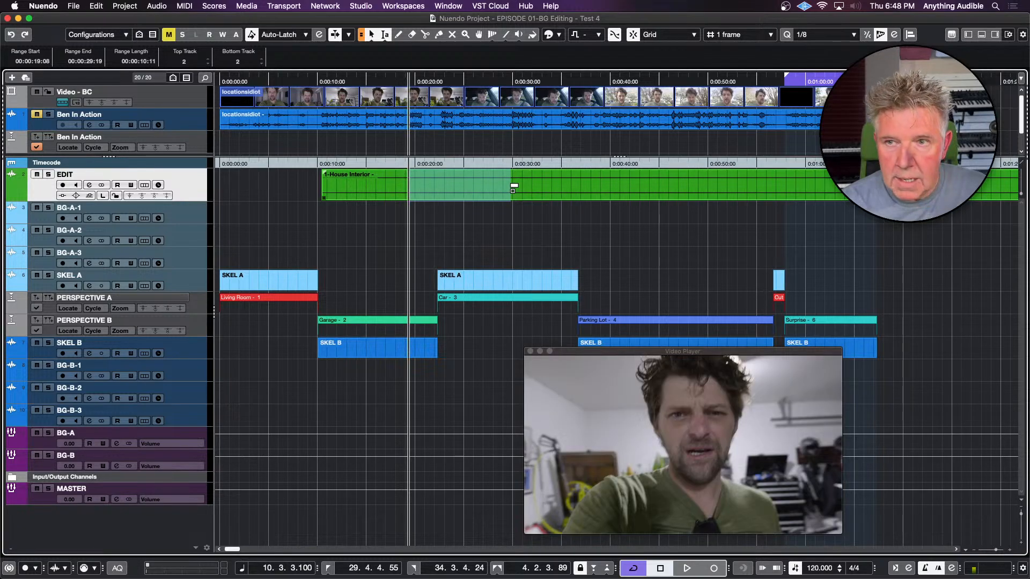
pyautogui.press('super+t')
pyautogui.moveTo(391, 184); pyautogui.dragTo(252, 220)
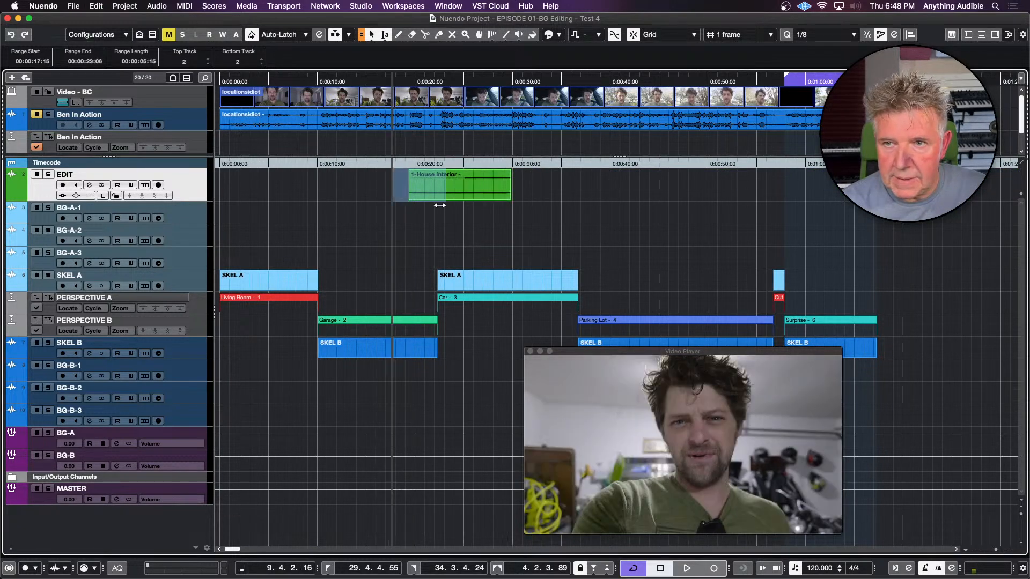
pyautogui.click(460, 216)
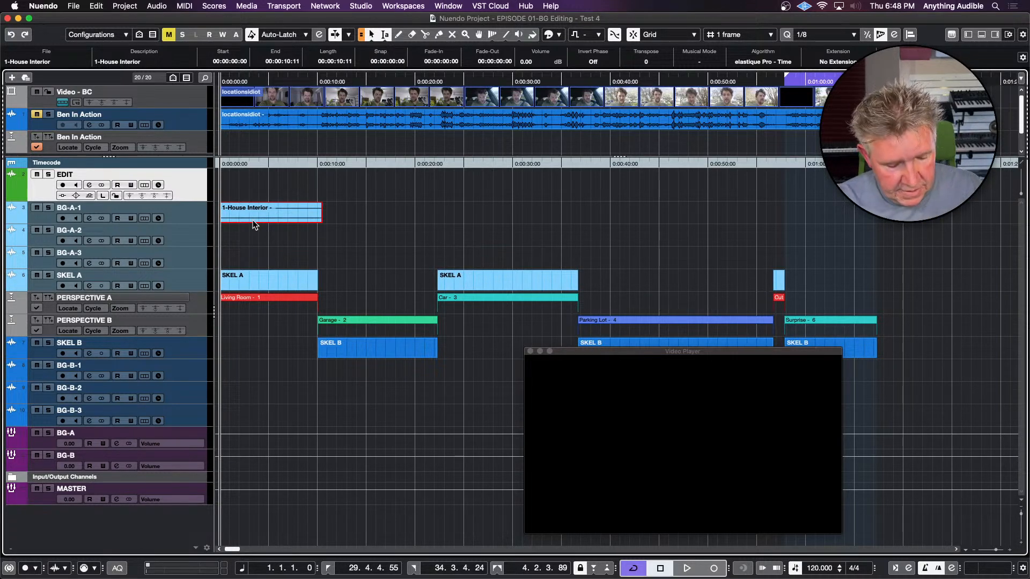
# Using the EDIT track, cut an excerpt of about 00:00:11:19 from the Pool file 1-HouseSquareRoom and place it at 00:00:00:00 on BG-A-2
pyautogui.press('super+p')
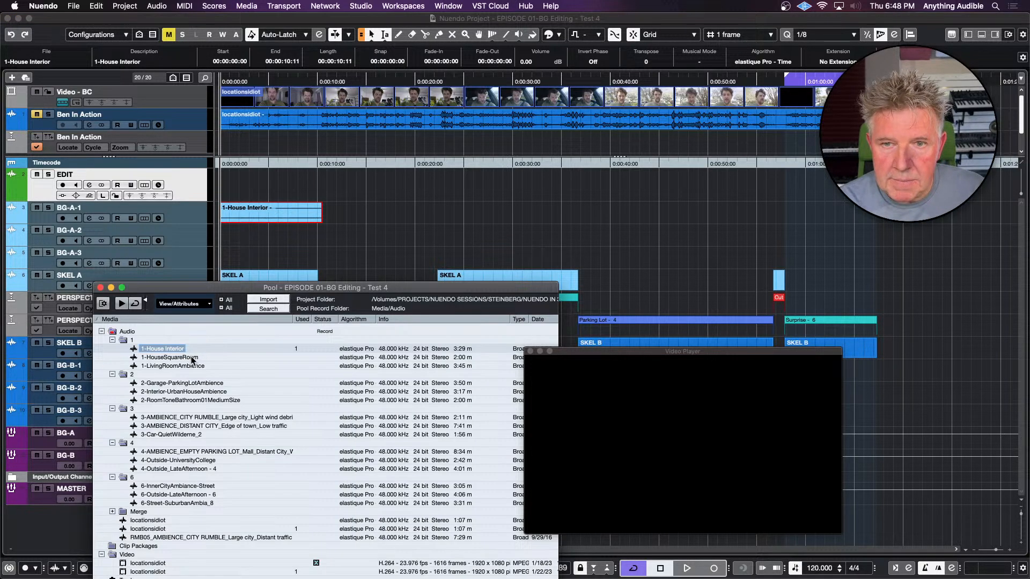
pyautogui.moveTo(191, 356); pyautogui.dragTo(342, 180)
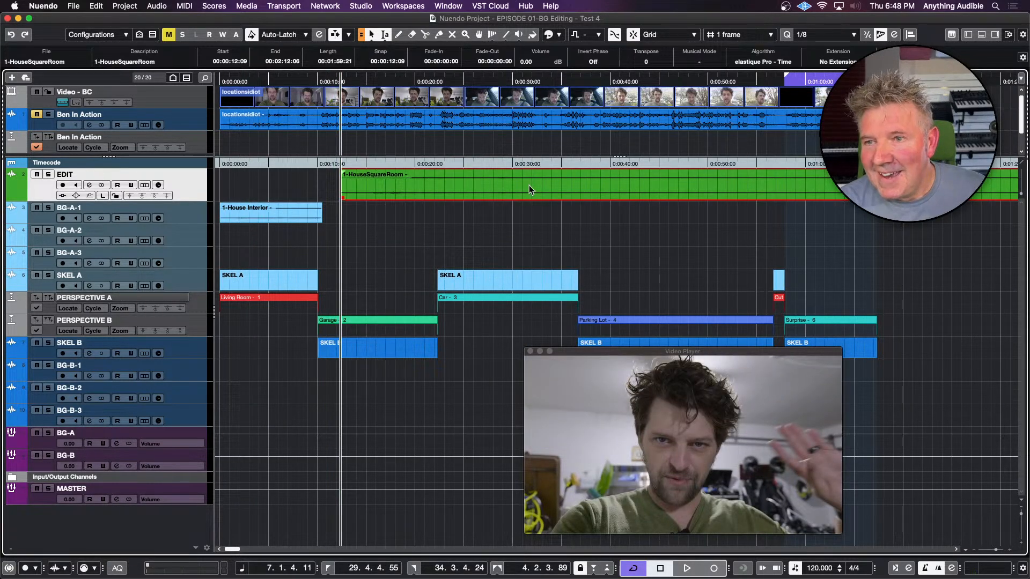
pyautogui.moveTo(526, 184); pyautogui.dragTo(642, 184)
pyautogui.press('super+t')
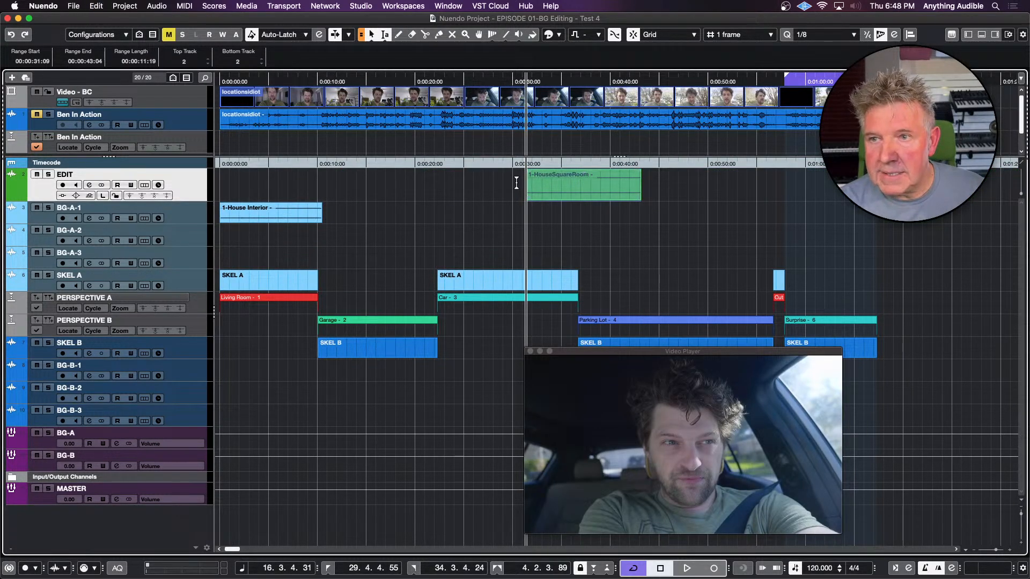
pyautogui.press('1')
pyautogui.moveTo(565, 195); pyautogui.dragTo(243, 243)
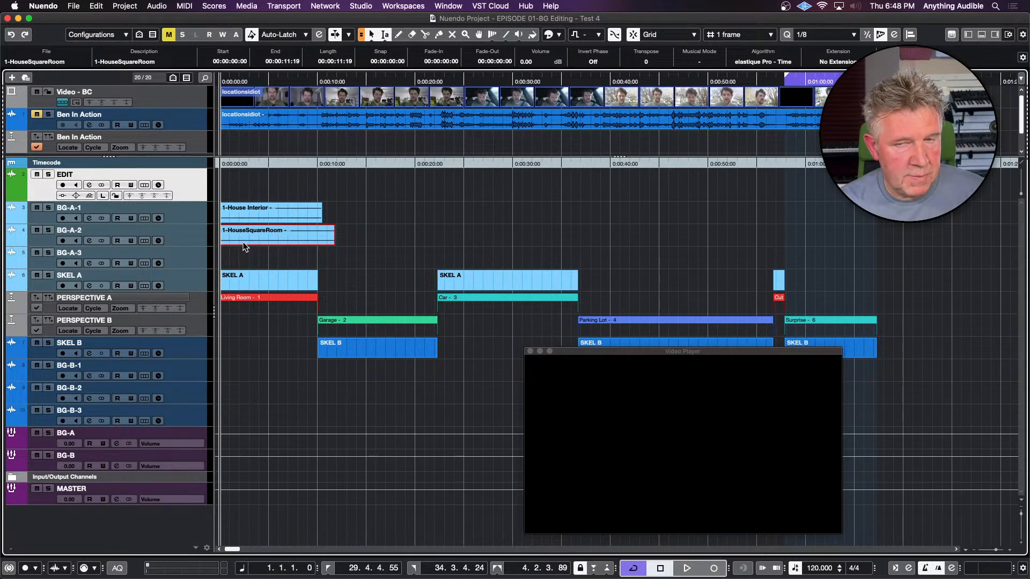
# Using the EDIT track, cut an excerpt of 1-LivingRoomAmbience for the start of BG-A-3 and trim its length to about 00:00:11:18
pyautogui.press('super+p')
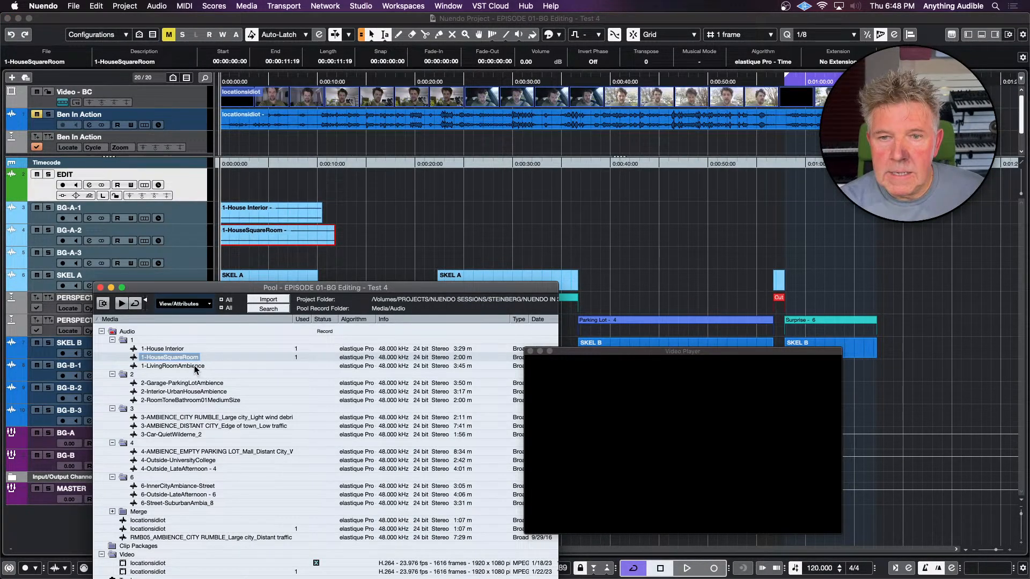
pyautogui.moveTo(195, 369); pyautogui.dragTo(314, 187)
pyautogui.click(564, 179)
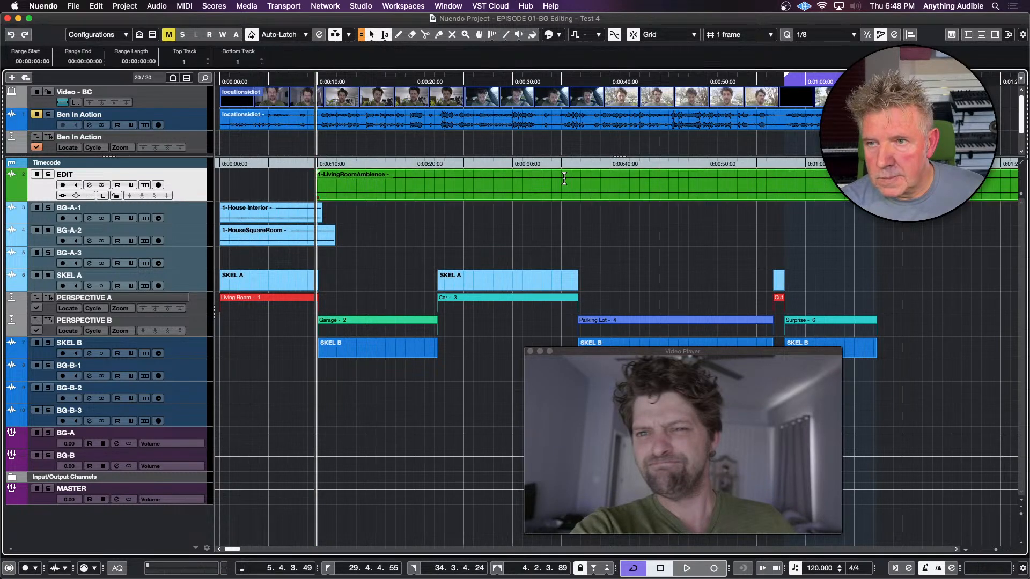
pyautogui.moveTo(564, 179); pyautogui.dragTo(704, 188)
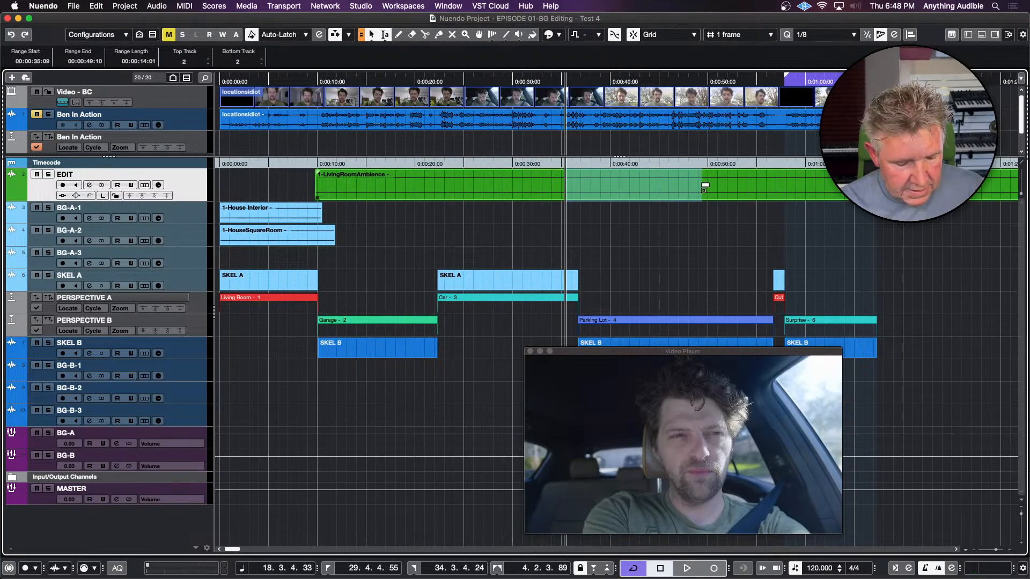
pyautogui.hotkey('shift', 'c')
pyautogui.click(543, 193)
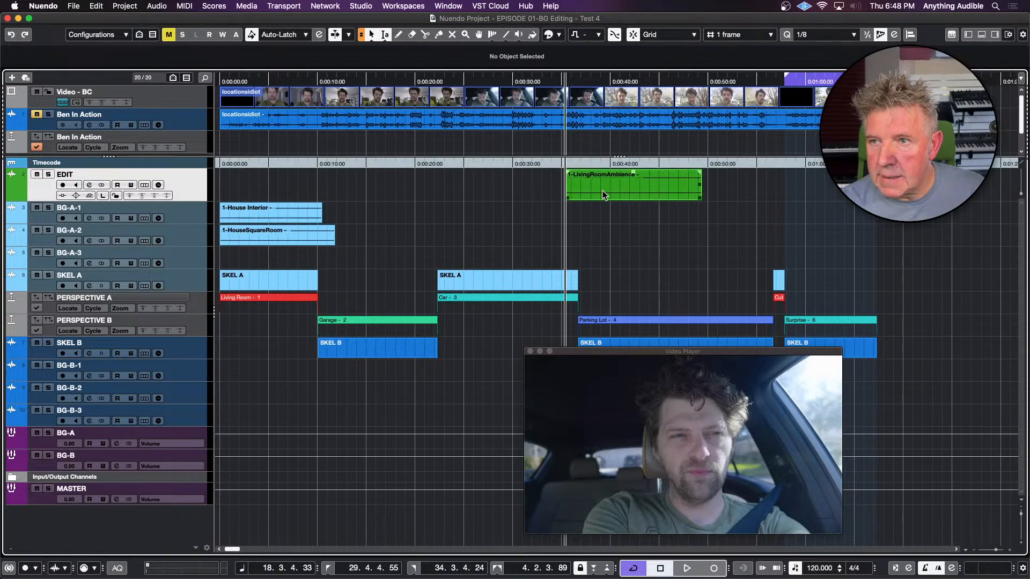
pyautogui.moveTo(604, 194); pyautogui.dragTo(252, 261)
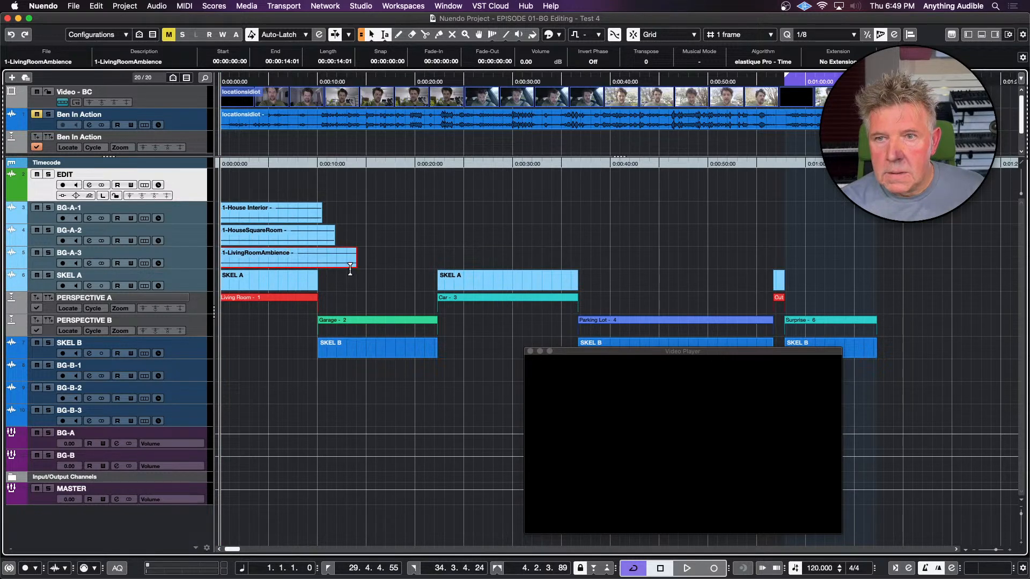
pyautogui.moveTo(354, 265); pyautogui.dragTo(332, 262)
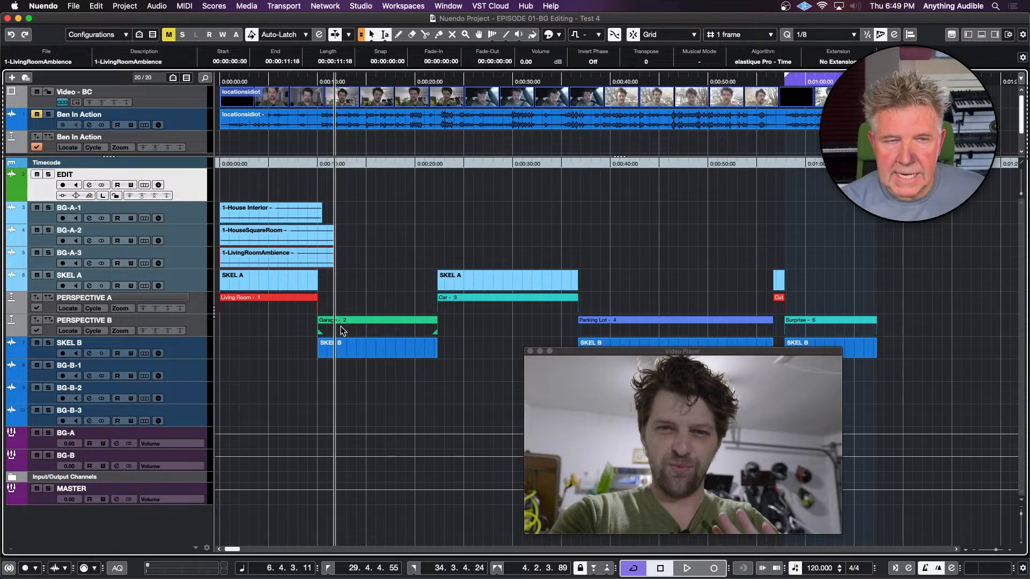
# Play the three Living Room ambience layers from about 5 seconds, return to the project start, and toggle the BG-A group's mute
pyautogui.click(272, 82)
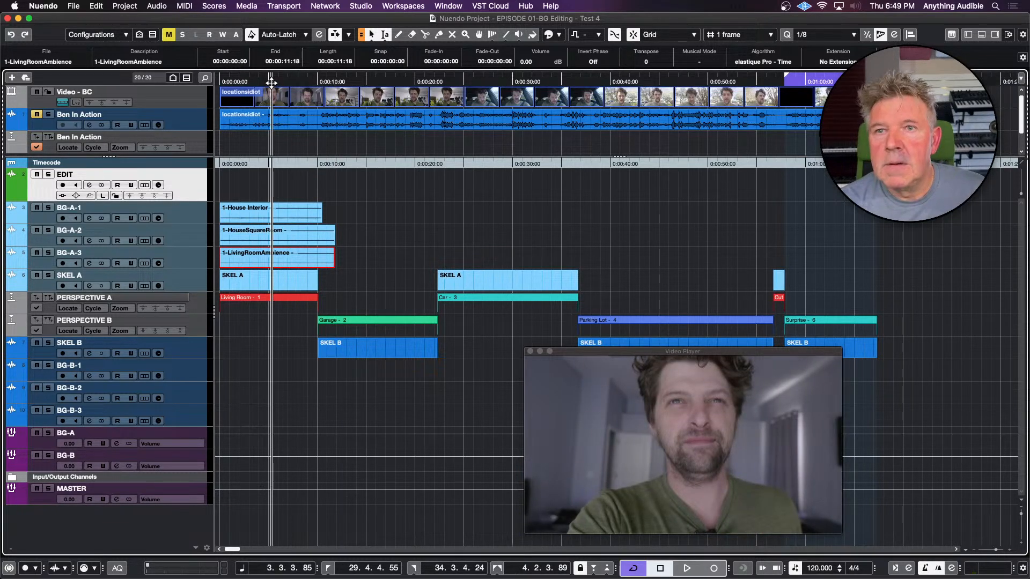
pyautogui.press('space')
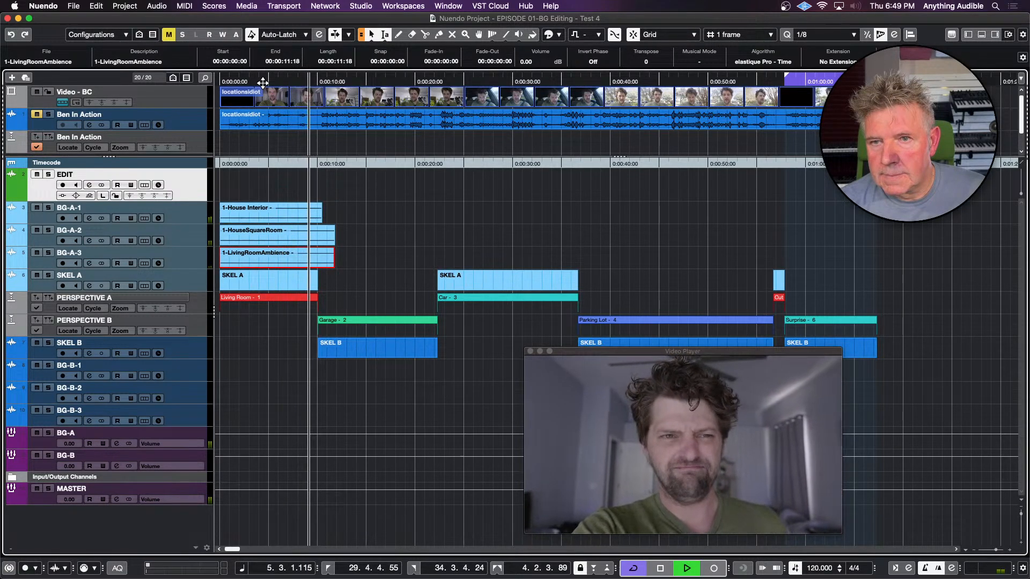
pyautogui.press('space')
pyautogui.press('Home')
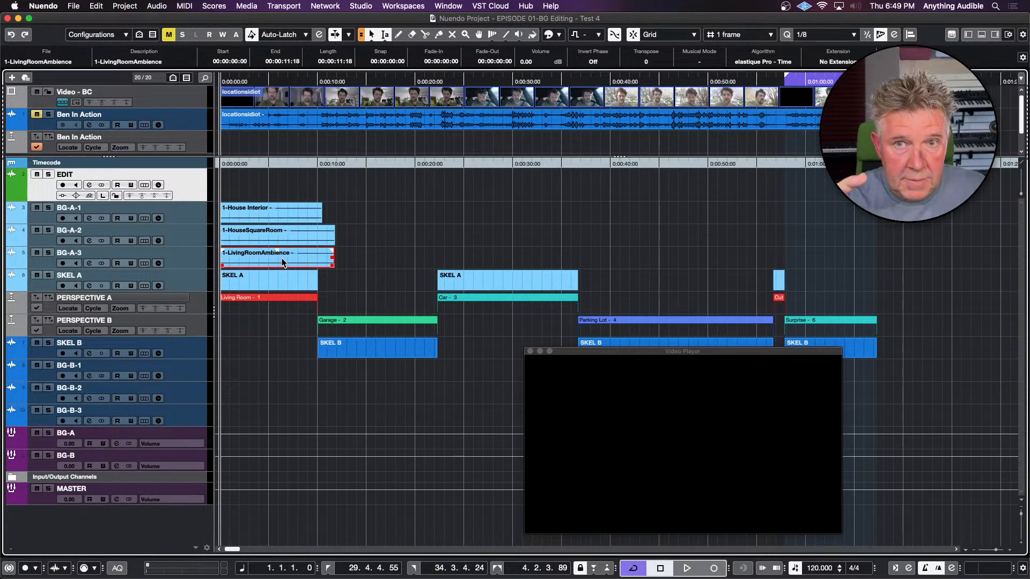
pyautogui.click(38, 433)
pyautogui.click(38, 433)
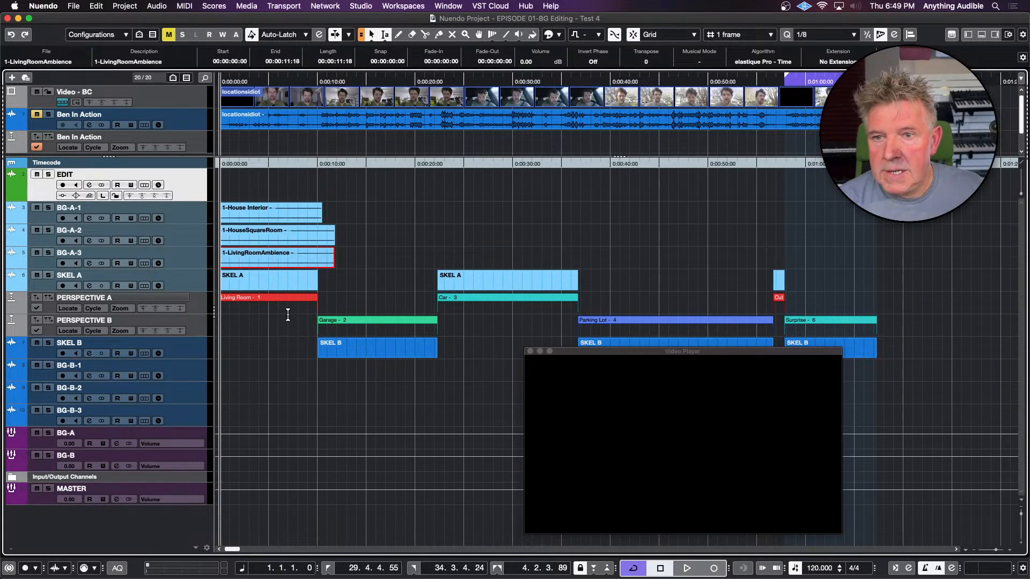
# Using the EDIT track, cut about 00:00:14:13 of 2-Garage-ParkingLotAmbience, place it on BG-B-1 at about 00:00:09:06 across the Garage scene, and reopen the Pool
pyautogui.click(322, 320)
pyautogui.press('super+p')
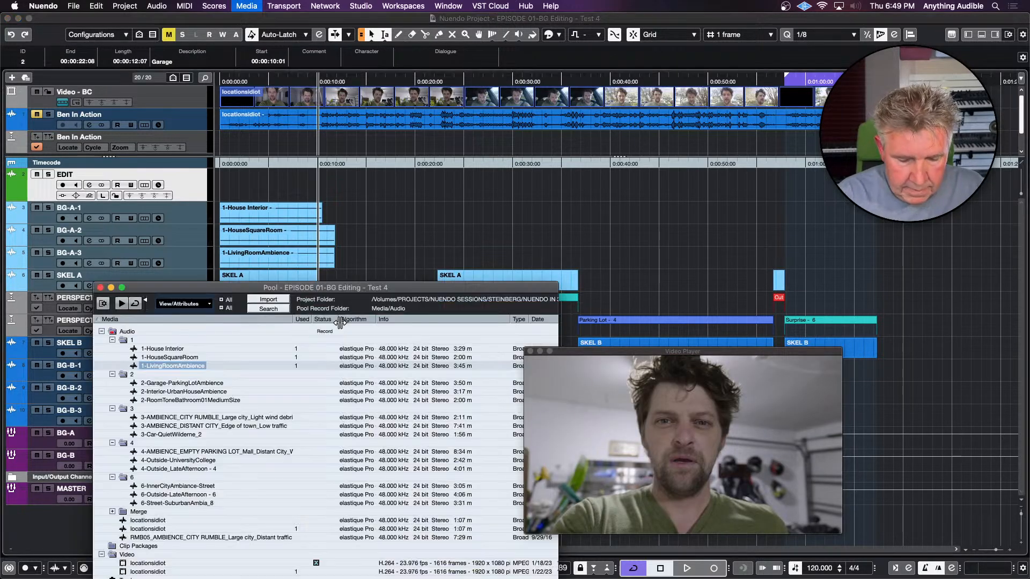
pyautogui.click(214, 382)
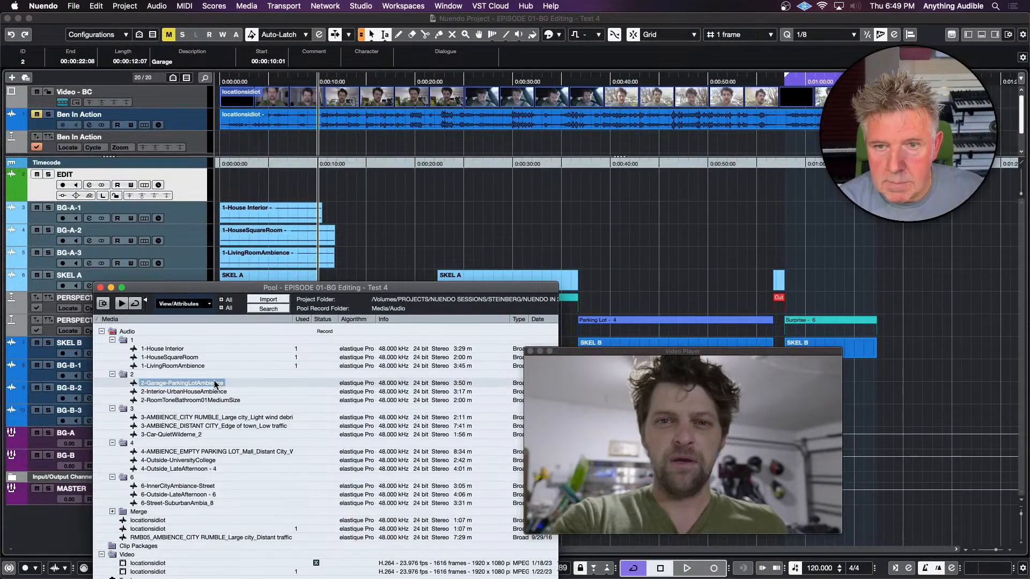
pyautogui.moveTo(214, 384); pyautogui.dragTo(326, 180)
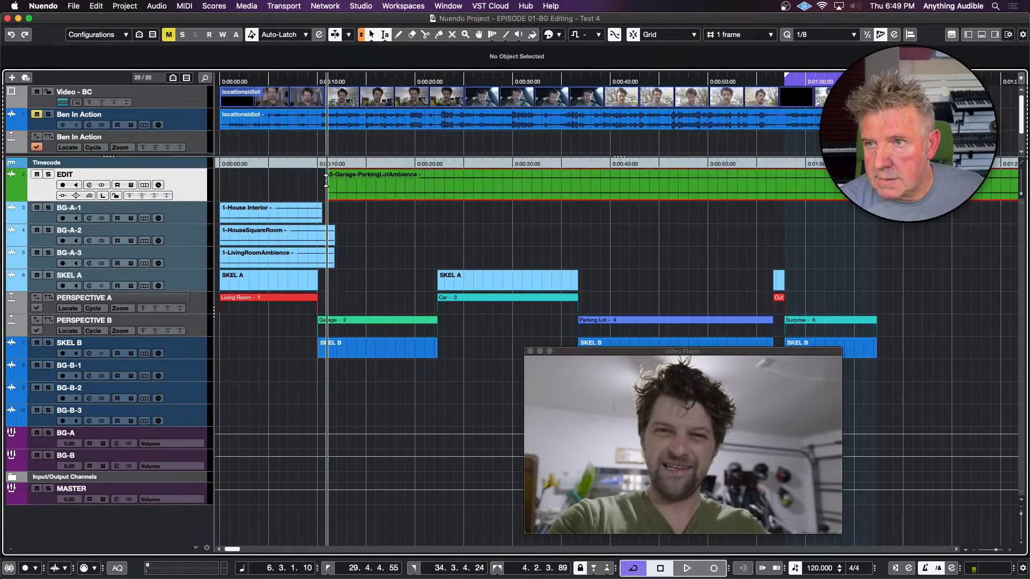
pyautogui.click(557, 182)
pyautogui.keyDown('shift'); pyautogui.click(701, 184); pyautogui.keyUp('shift')
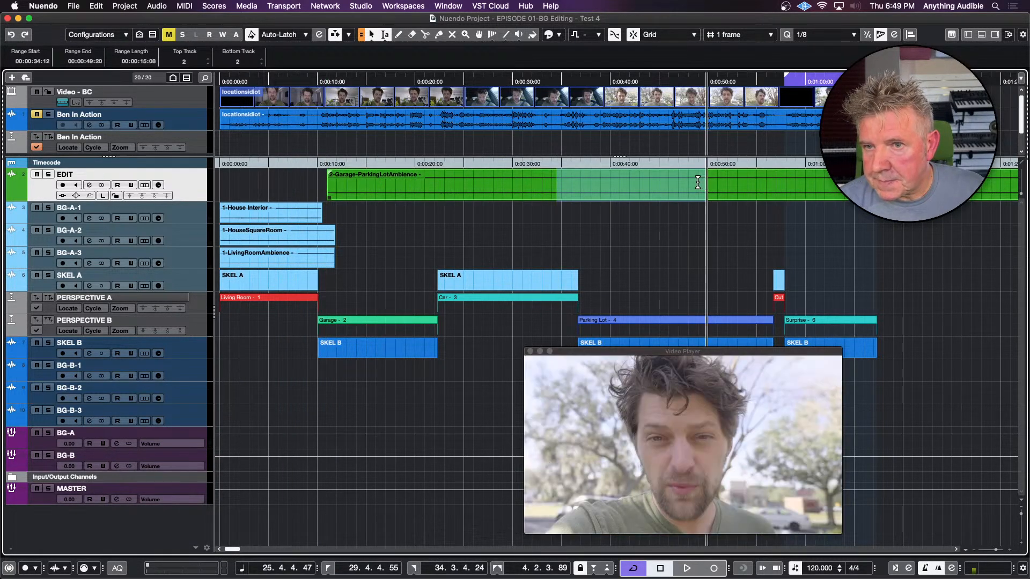
pyautogui.press('super+t')
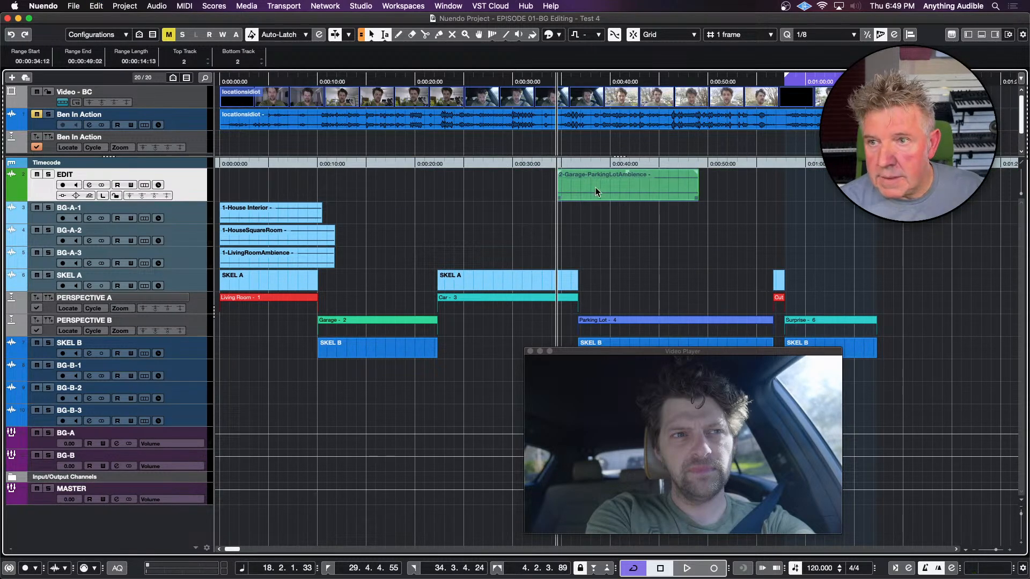
pyautogui.moveTo(577, 191); pyautogui.dragTo(333, 374)
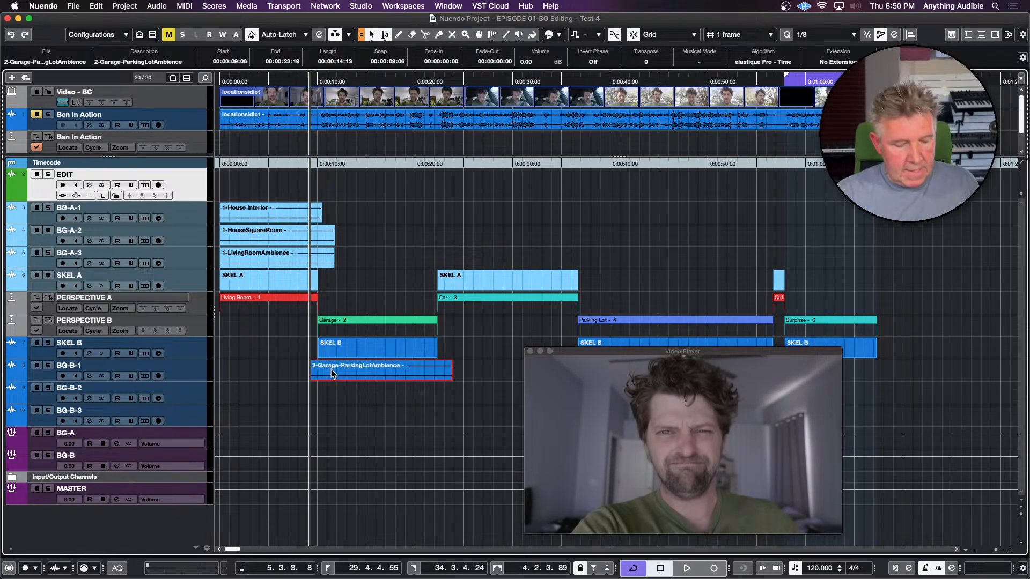
pyautogui.press('super+p')
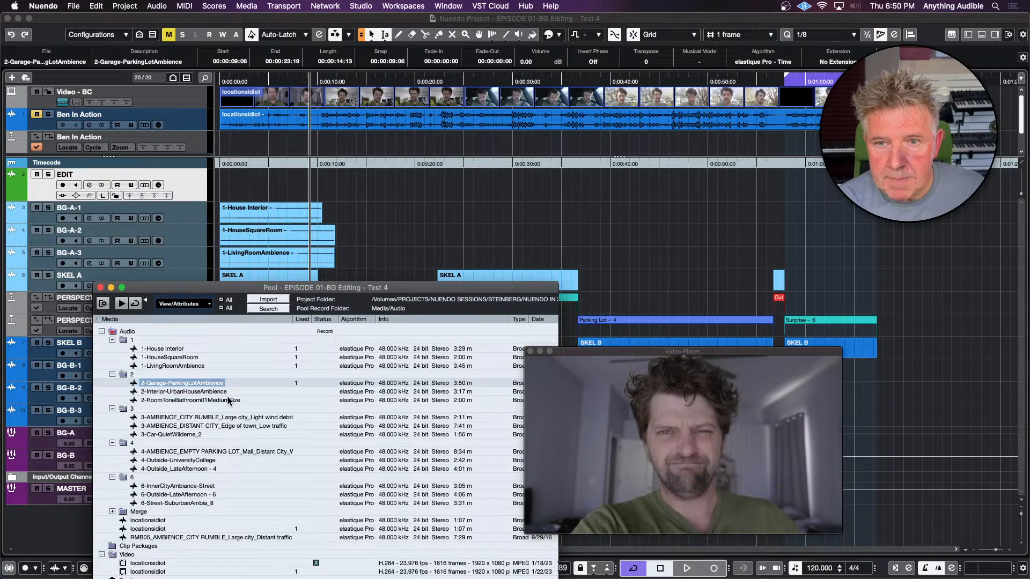
# Using the EDIT track, cut about 00:00:16:01 of 2-Interior-UrbanHouseAmbience and place it on BG-B-2 at about 00:00:08:08 across the Garage scene
pyautogui.moveTo(217, 392); pyautogui.dragTo(397, 184)
pyautogui.moveTo(564, 175); pyautogui.dragTo(722, 185)
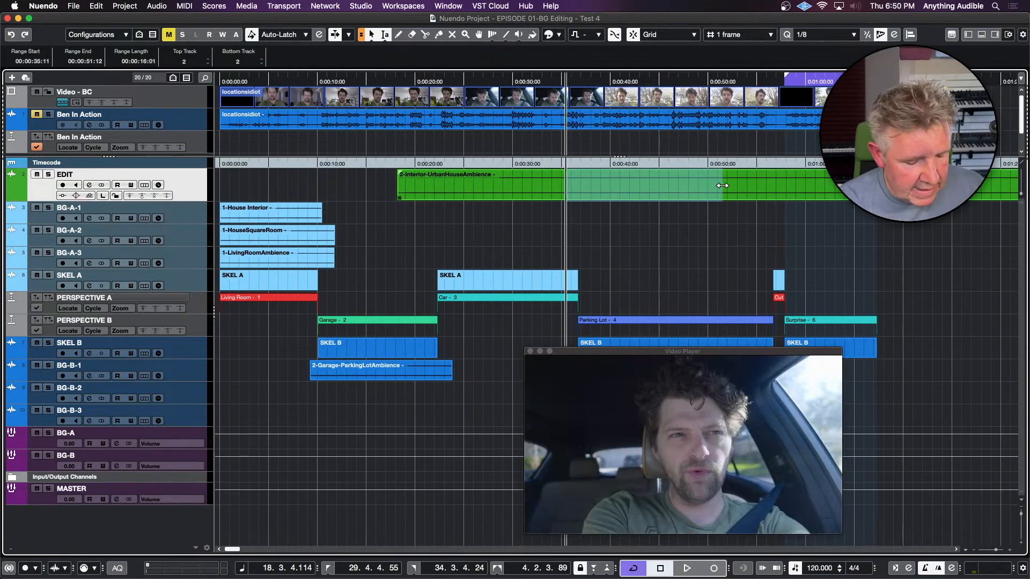
pyautogui.press('super+t')
pyautogui.click(527, 193)
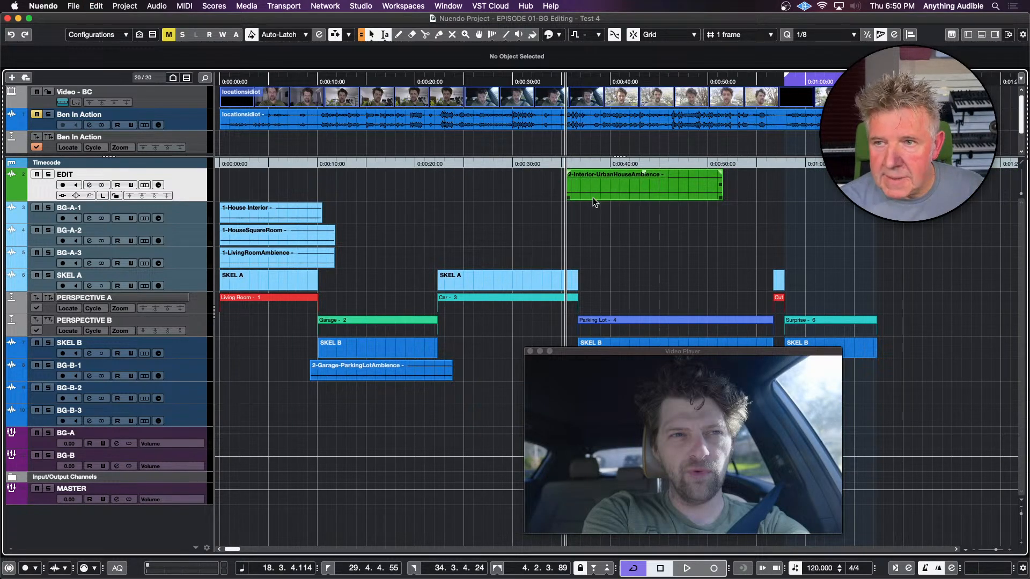
pyautogui.moveTo(593, 194); pyautogui.dragTo(329, 394)
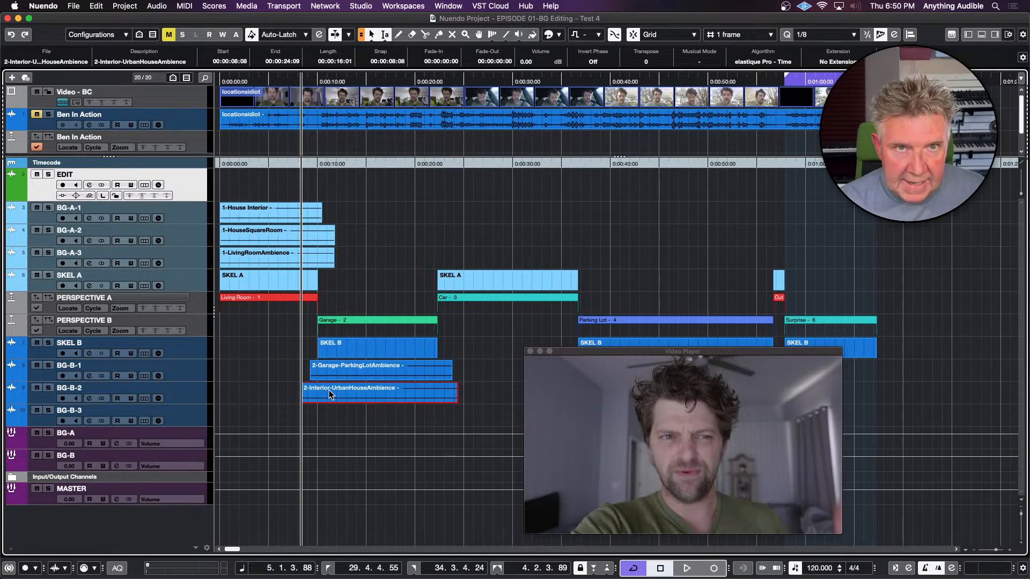
# Using the EDIT track, cut about 00:00:15:00 of the Pool file 2-RoomToneBathroom01MediumSize and place it on BG-B-3 at about 00:00:08:19
pyautogui.press('super+p')
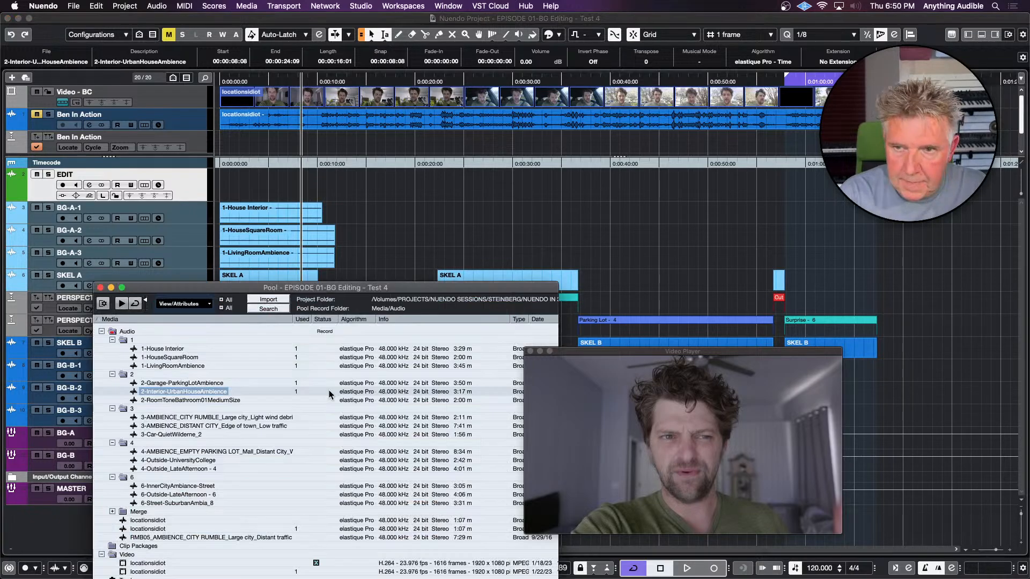
pyautogui.click(231, 400)
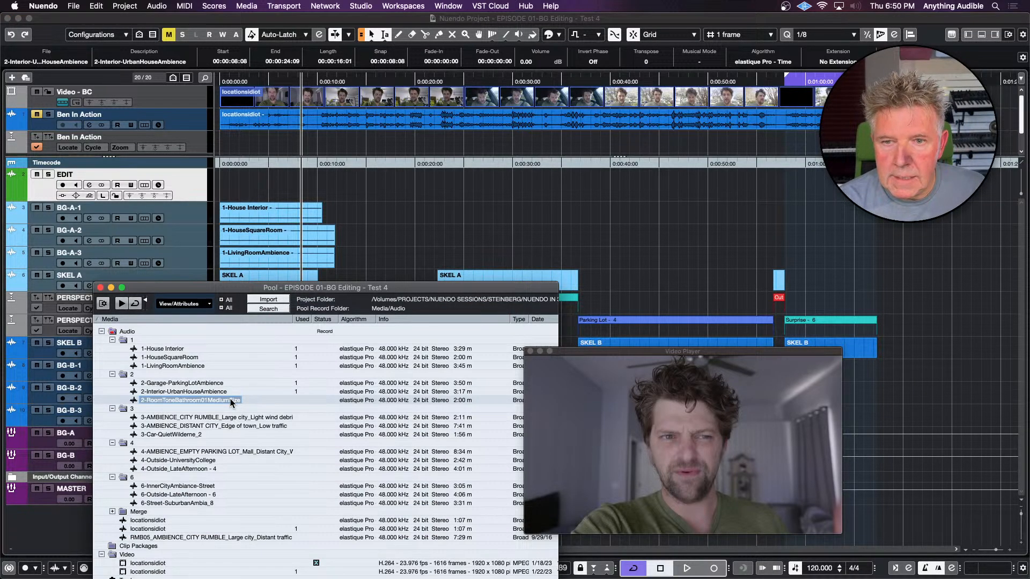
pyautogui.moveTo(231, 400); pyautogui.dragTo(368, 181)
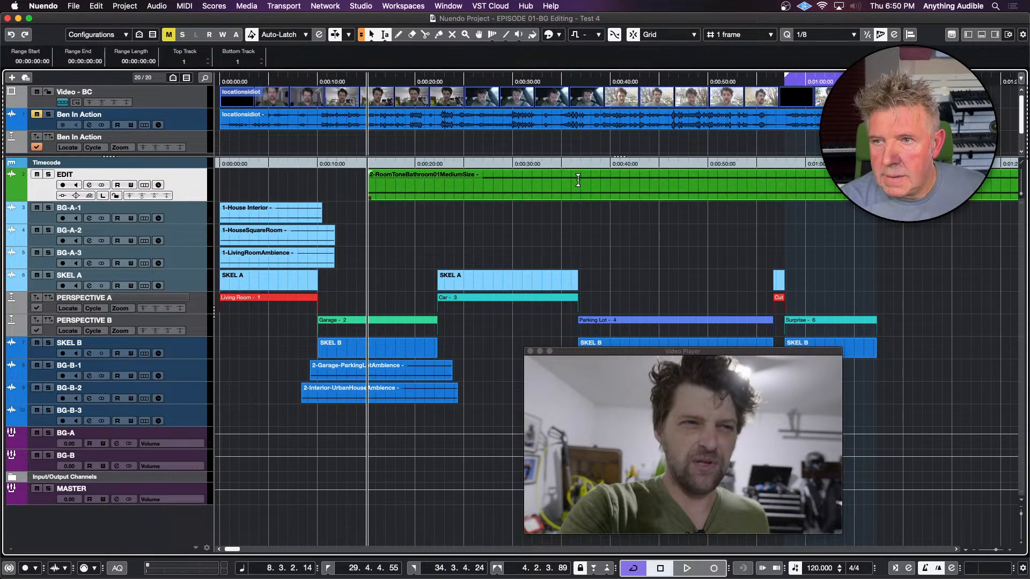
pyautogui.moveTo(548, 181); pyautogui.dragTo(696, 181)
pyautogui.press('super+t')
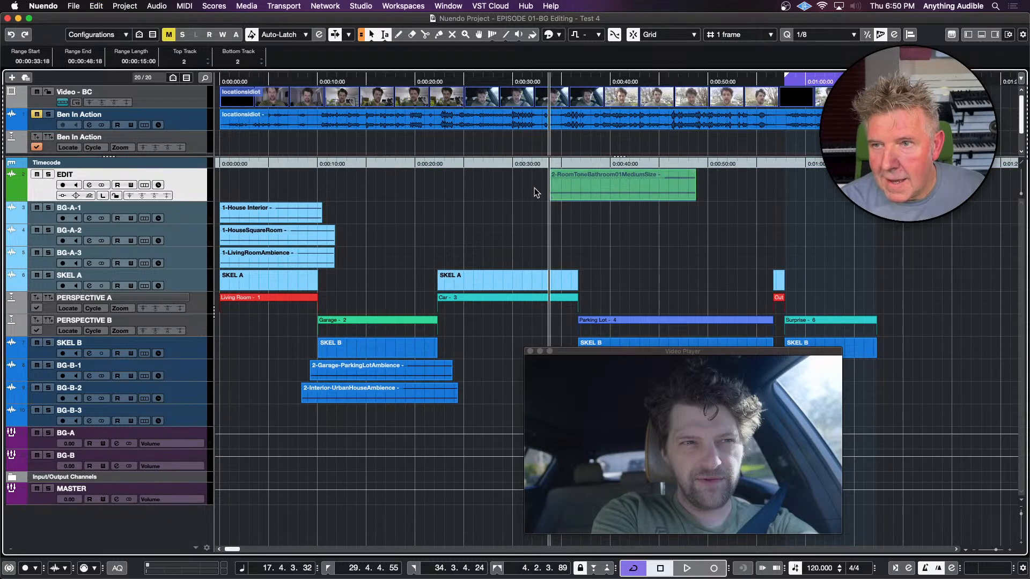
pyautogui.moveTo(569, 195); pyautogui.dragTo(327, 422)
# Play the layered Garage ambiences briefly, then lower the BG-B-3 room tone clip's volume to -1.80 dB
pyautogui.press('space')
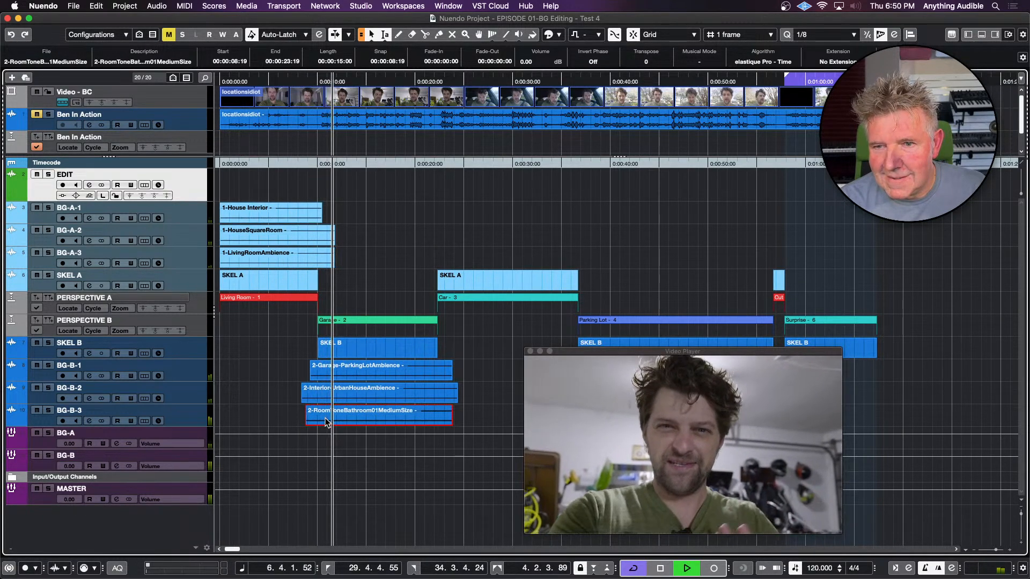
pyautogui.press('space')
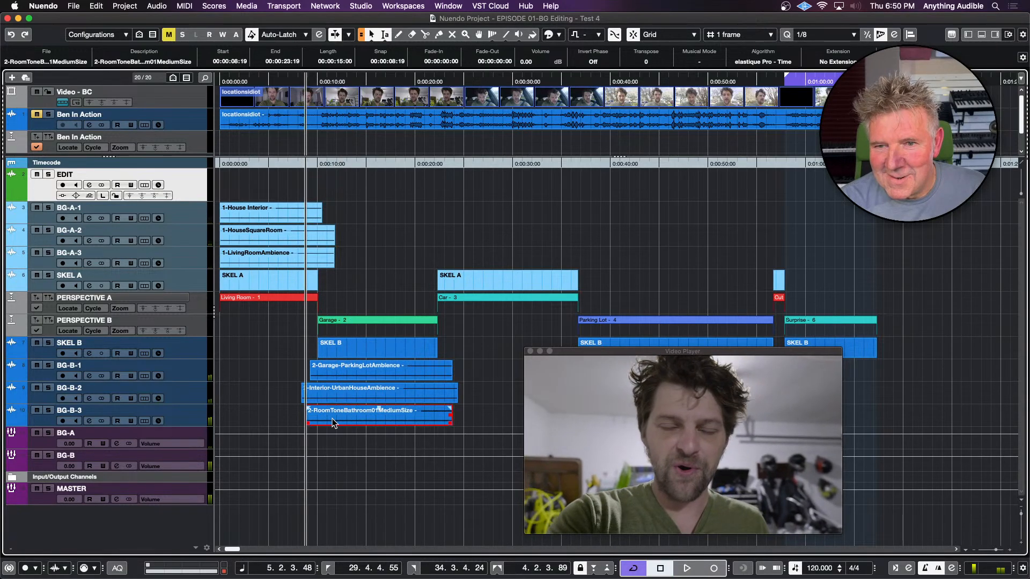
pyautogui.scroll(-3, 326, 423)
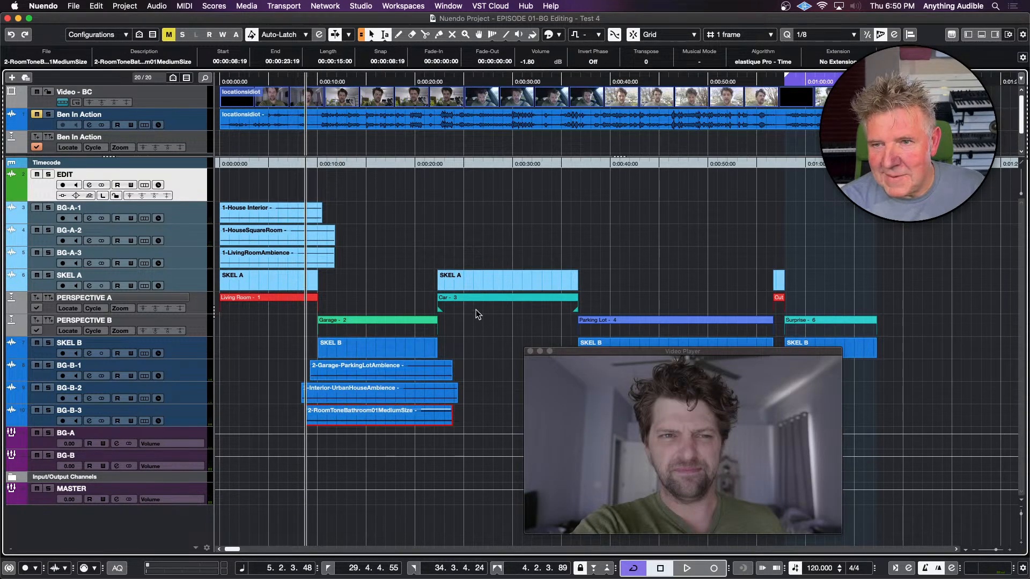
# Using the EDIT track, cut about 00:00:14:14 of 3-AMBIENCE_CITY RUMBLE and place it on BG-A-1 at about 00:00:22:01 for the Car scene
pyautogui.click(476, 284)
pyautogui.press('super+p')
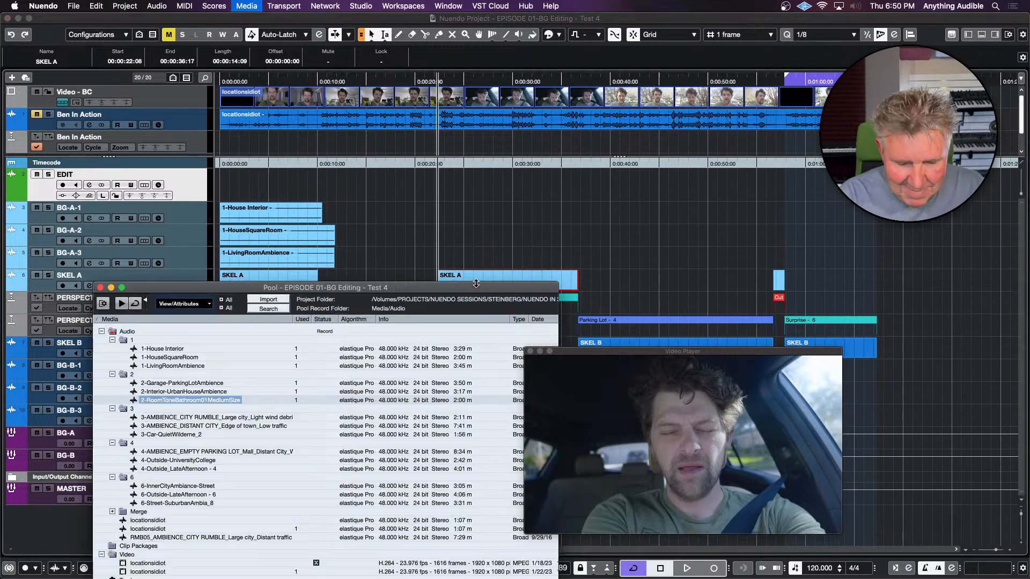
pyautogui.click(236, 418)
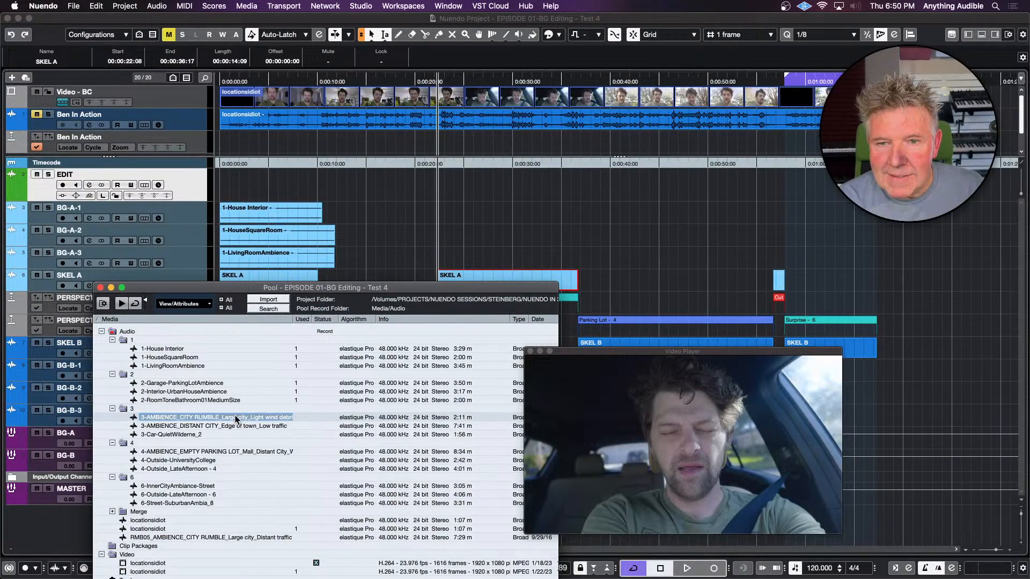
pyautogui.moveTo(234, 415); pyautogui.dragTo(436, 187)
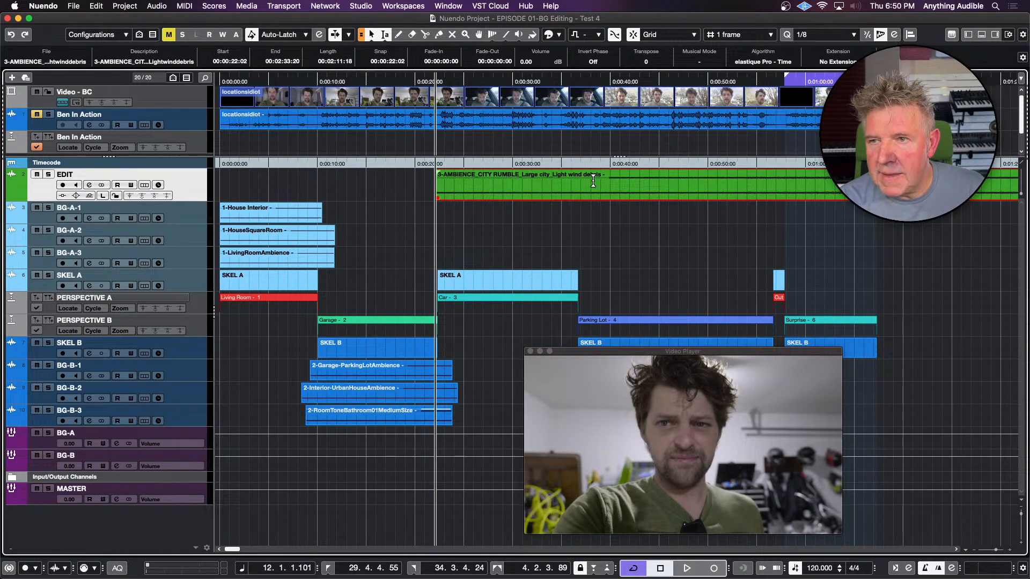
pyautogui.moveTo(593, 182); pyautogui.dragTo(735, 181)
pyautogui.press('super+t')
pyautogui.click(574, 221)
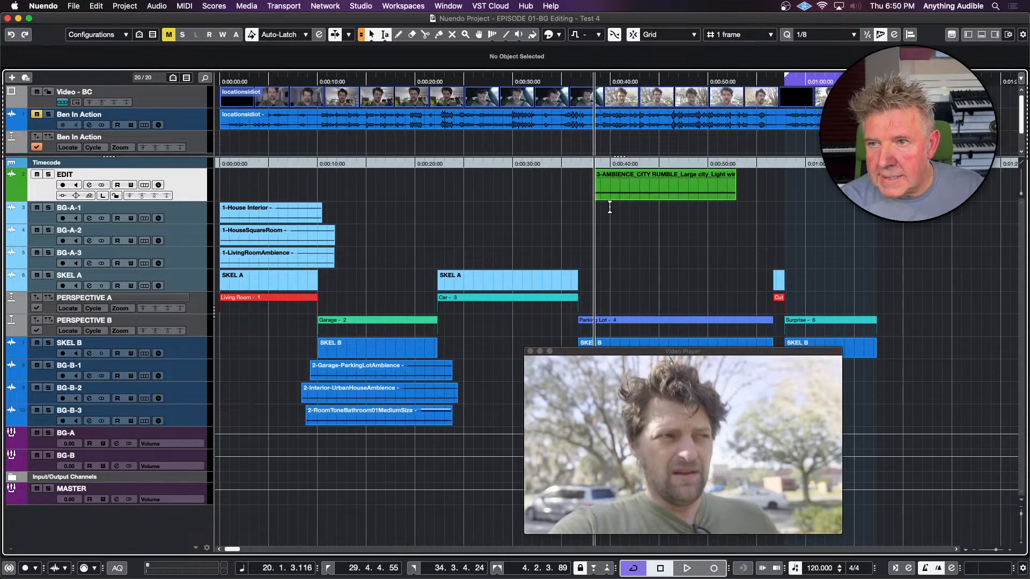
pyautogui.moveTo(595, 192); pyautogui.dragTo(464, 222)
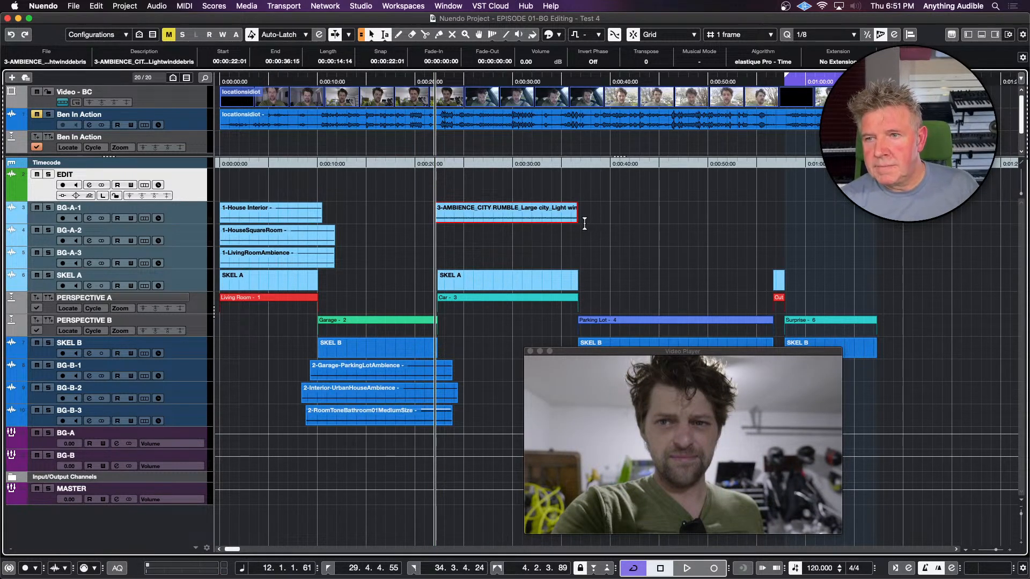
# Adjust the city rumble clip on BG-A-1 to start at 00:00:22:05 and end at 00:00:37:01, overlapping both edges of the Car scene
pyautogui.press('super+Right')
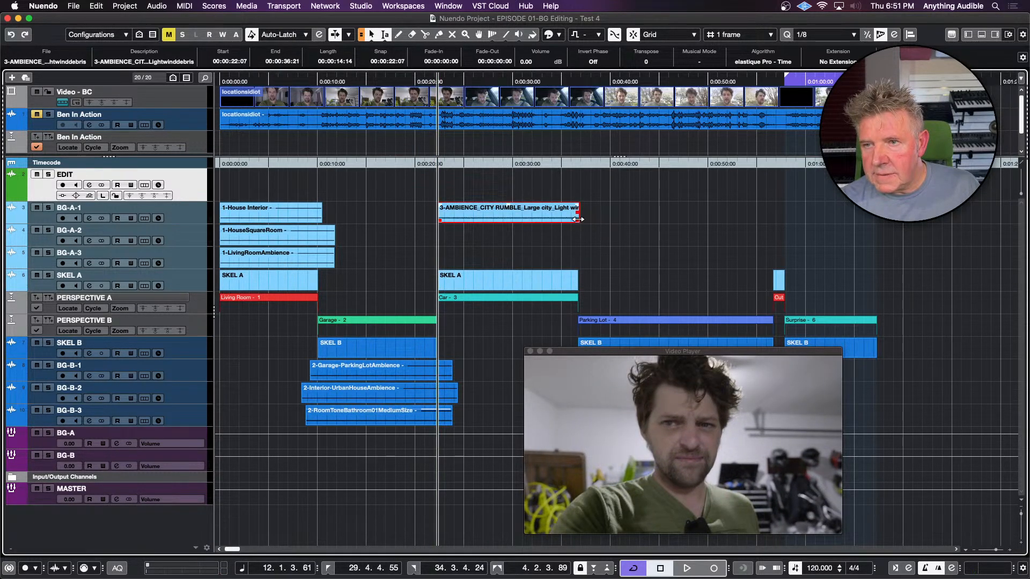
pyautogui.moveTo(577, 220); pyautogui.dragTo(581, 220)
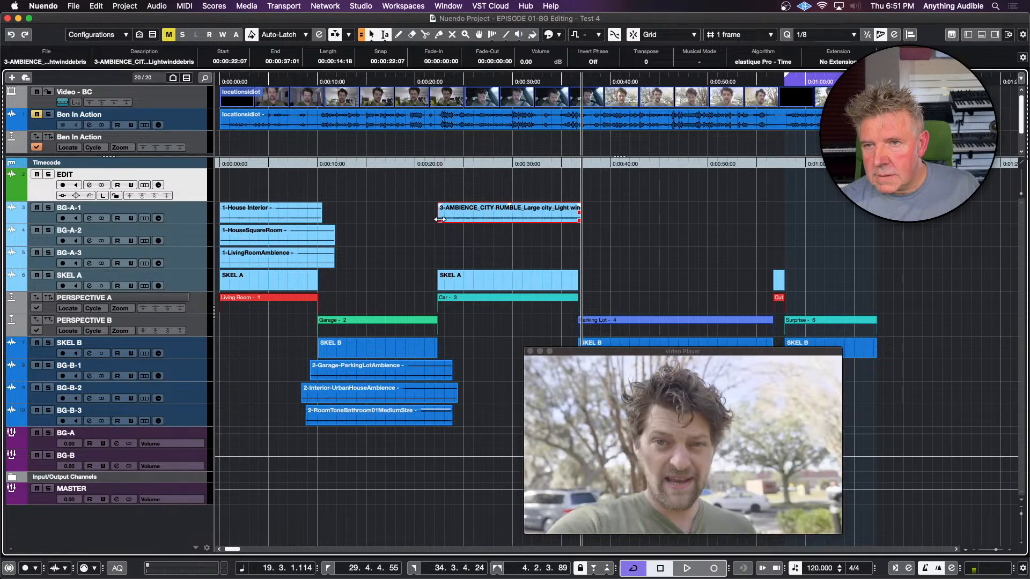
pyautogui.moveTo(440, 219); pyautogui.dragTo(438, 220)
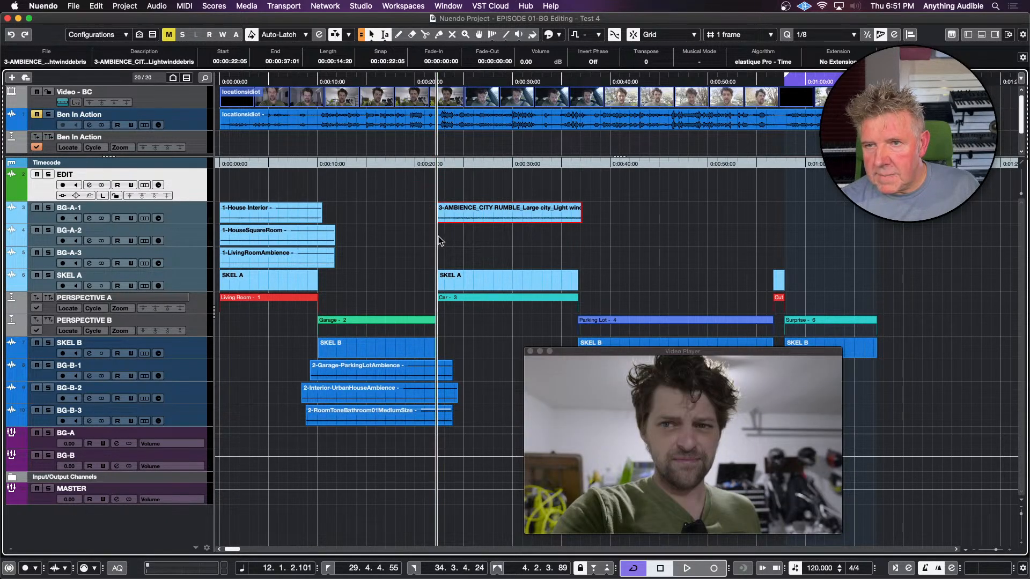
pyautogui.click(439, 241)
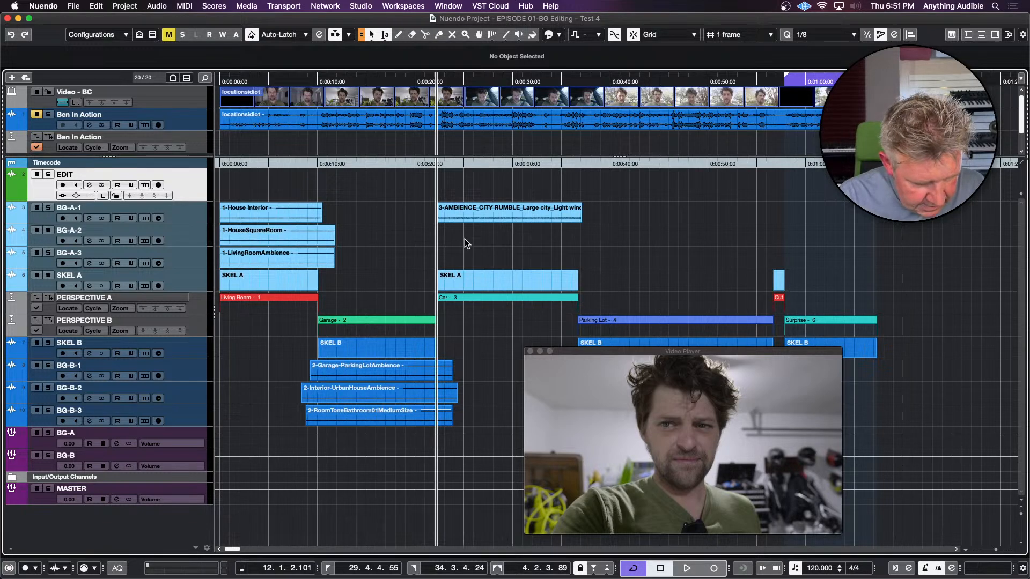
# Using the EDIT track, cut an excerpt of 3-AMBIENCE_DISTANT CITY, place it on BG-A-2 at about 00:00:21:14, and extend its end to about 00:00:39:02
pyautogui.press('super+p')
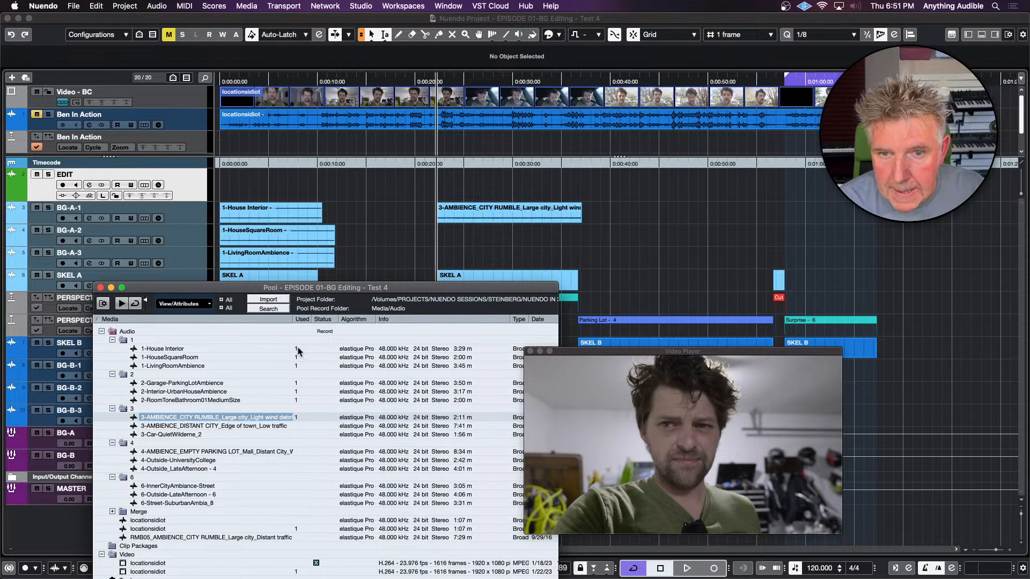
pyautogui.moveTo(259, 427); pyautogui.dragTo(425, 185)
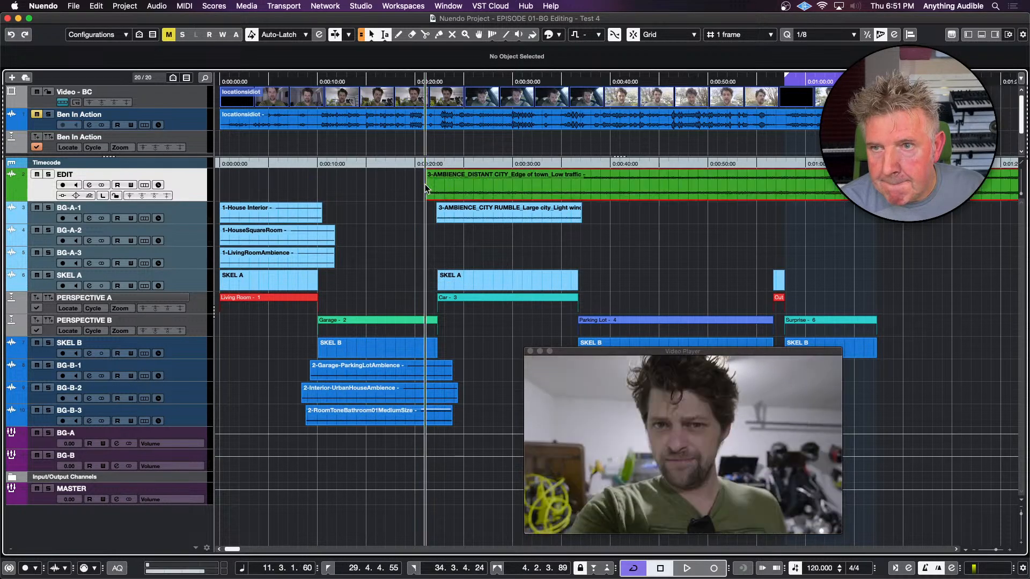
pyautogui.click(643, 179)
pyautogui.moveTo(643, 179); pyautogui.dragTo(785, 184)
pyautogui.press('super+t')
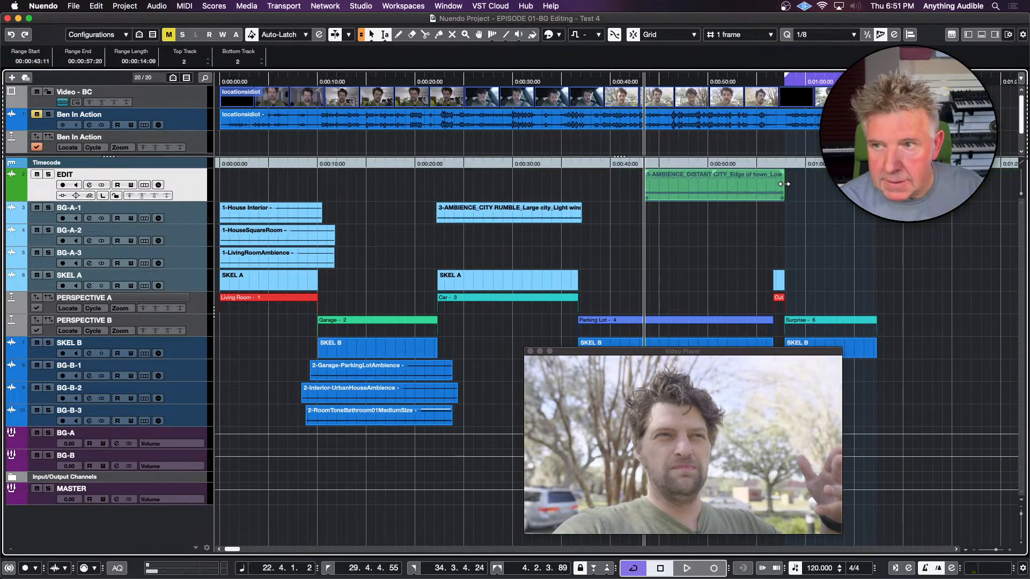
pyautogui.press('1')
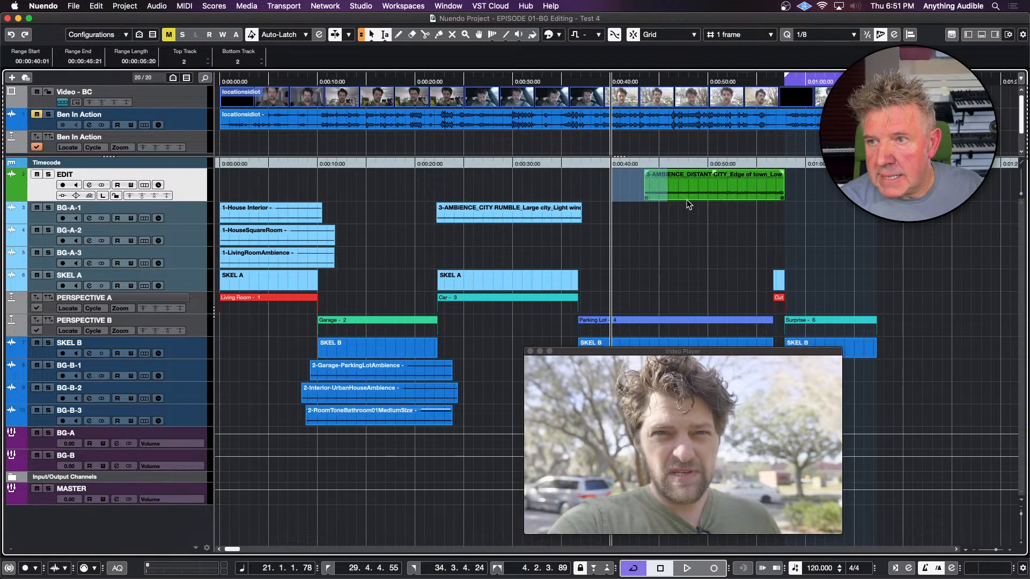
pyautogui.click(684, 194)
pyautogui.moveTo(685, 191); pyautogui.dragTo(471, 244)
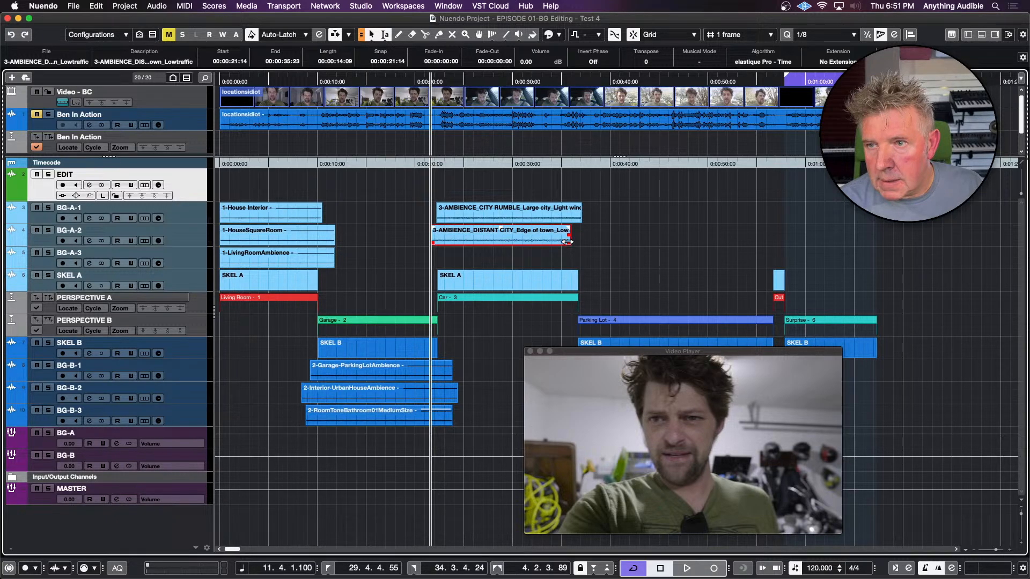
pyautogui.moveTo(568, 244); pyautogui.dragTo(600, 246)
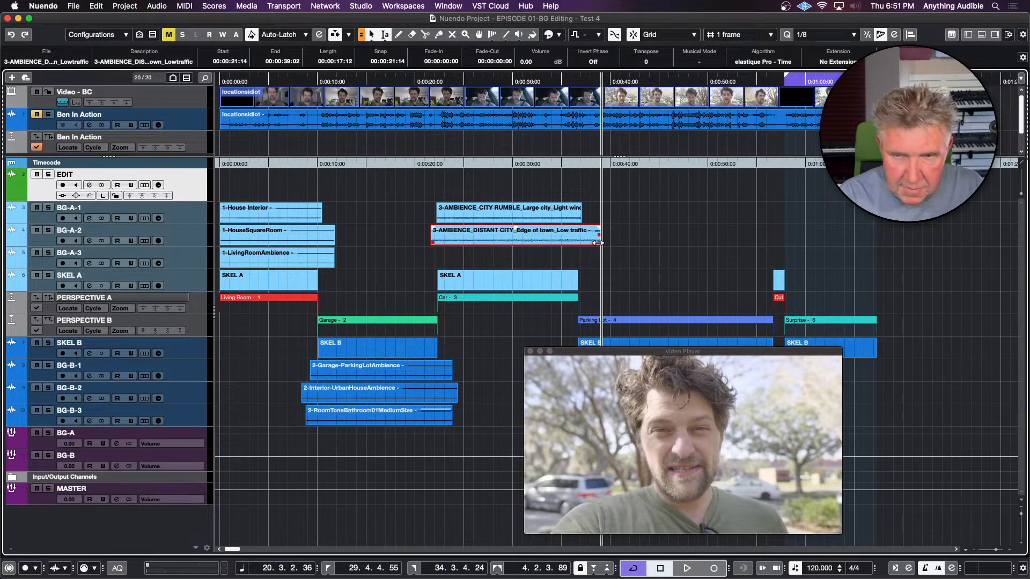
# Using the EDIT track, cut an excerpt of 3-Car-QuietWilderne_2, place it on BG-A-3 at about 00:00:22:03, and extend its end to about 00:00:37:13
pyautogui.press('super+p')
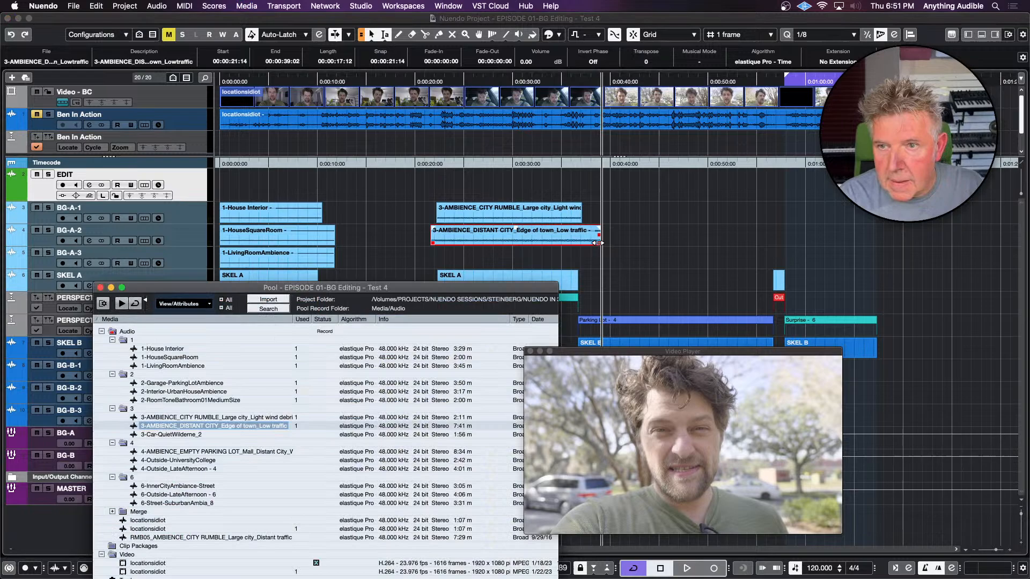
pyautogui.click(185, 434)
pyautogui.moveTo(185, 432); pyautogui.dragTo(371, 180)
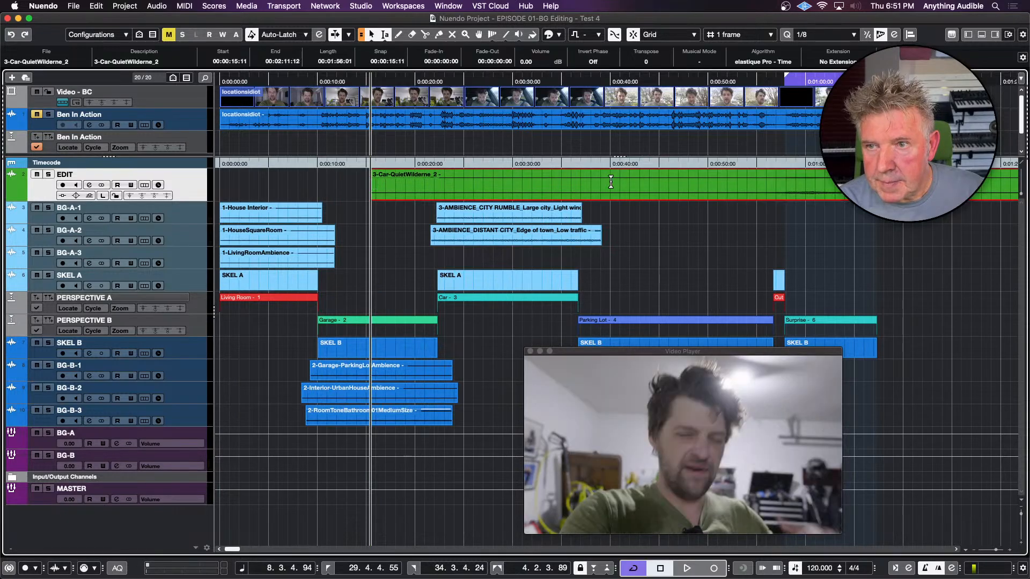
pyautogui.moveTo(611, 181); pyautogui.dragTo(709, 184)
pyautogui.press('super+t')
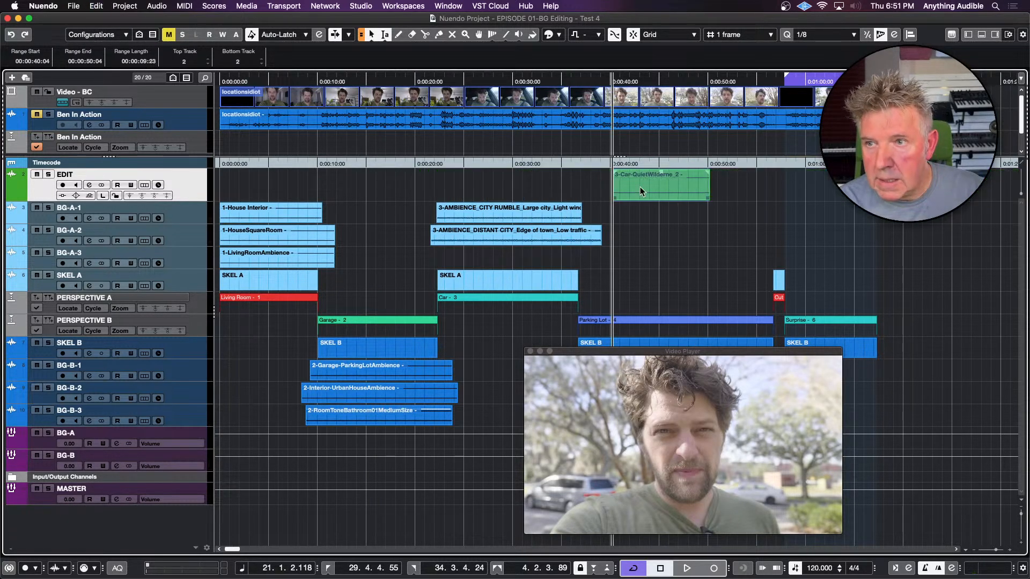
pyautogui.click(583, 184)
pyautogui.moveTo(635, 187); pyautogui.dragTo(460, 256)
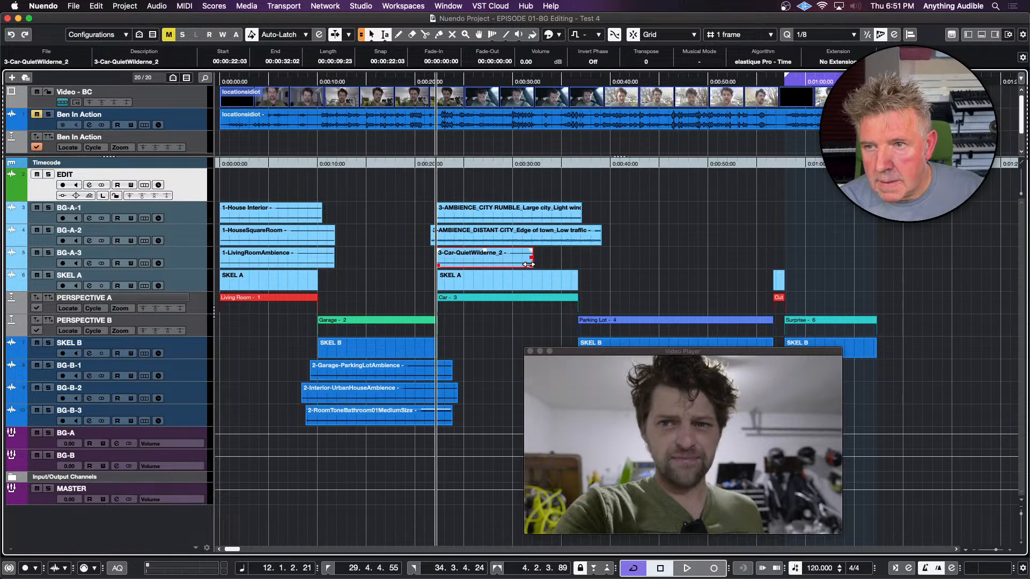
pyautogui.moveTo(532, 265); pyautogui.dragTo(586, 264)
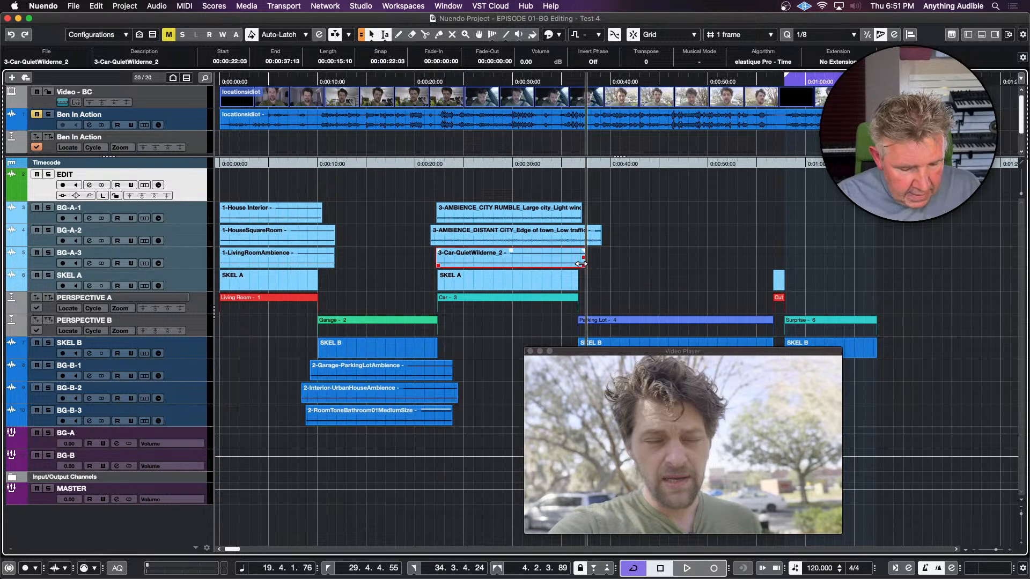
# Bring 4-AMBIENCE_EMPTY PARKING LOT from the Pool onto the EDIT track and trim it to an excerpt of about 00:00:17:18
pyautogui.press('super+p')
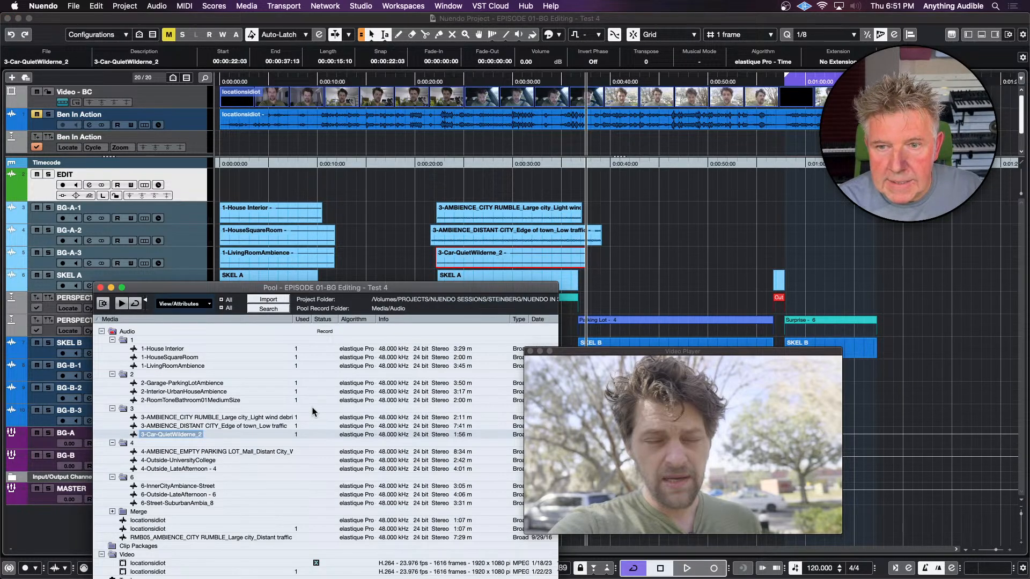
pyautogui.click(279, 451)
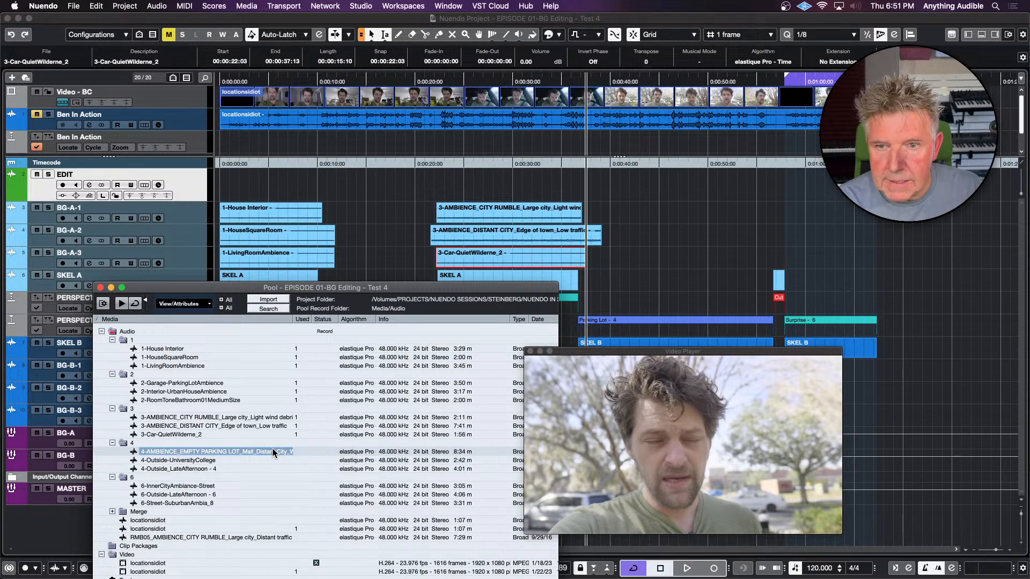
pyautogui.moveTo(272, 448); pyautogui.dragTo(493, 184)
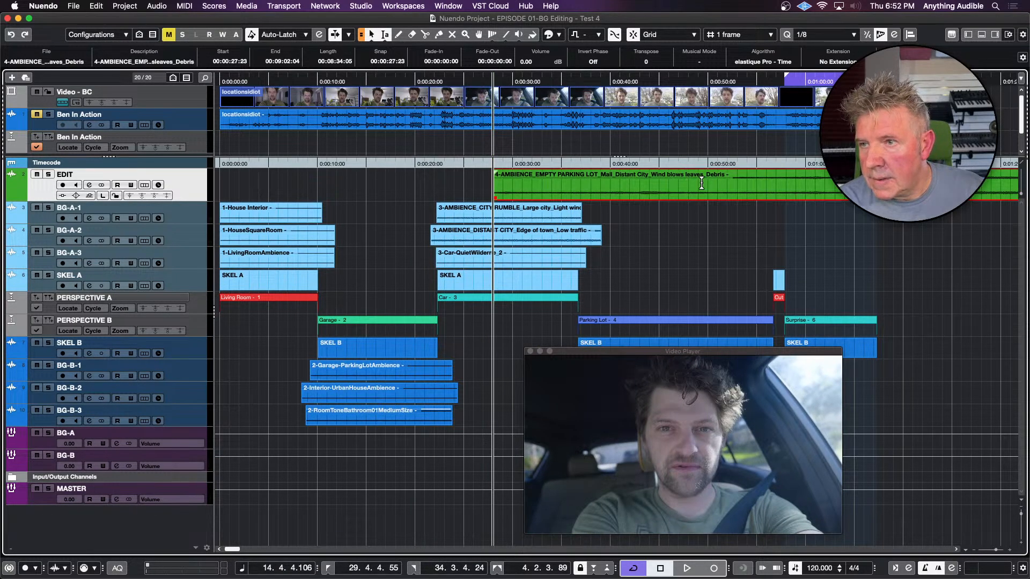
pyautogui.moveTo(702, 183); pyautogui.dragTo(876, 183)
pyautogui.press('super+t')
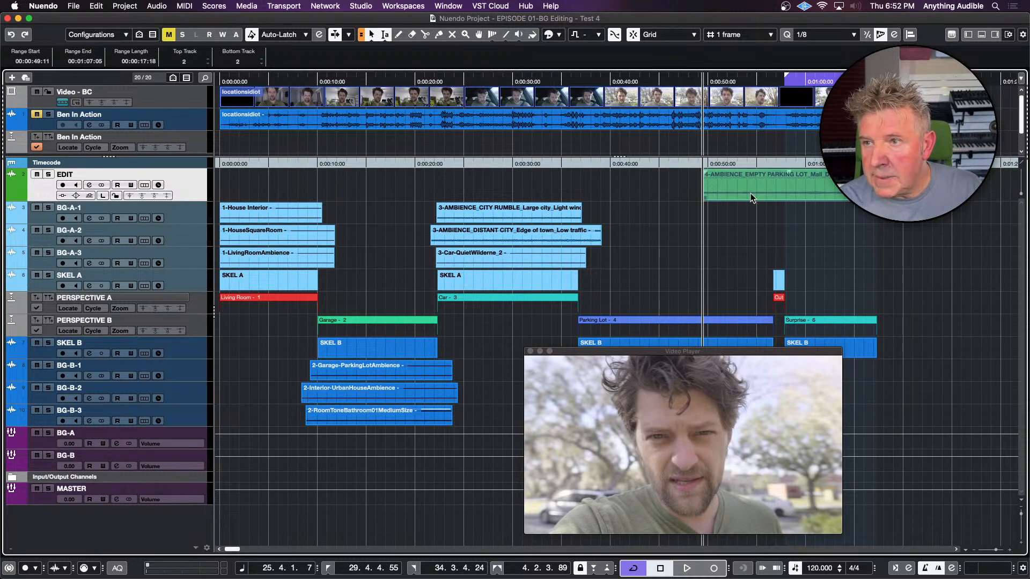
# Move the video window aside and place the empty parking lot excerpt on BG-B-1, spanning about 00:00:36:06 to 00:00:56:22
pyautogui.click(683, 189)
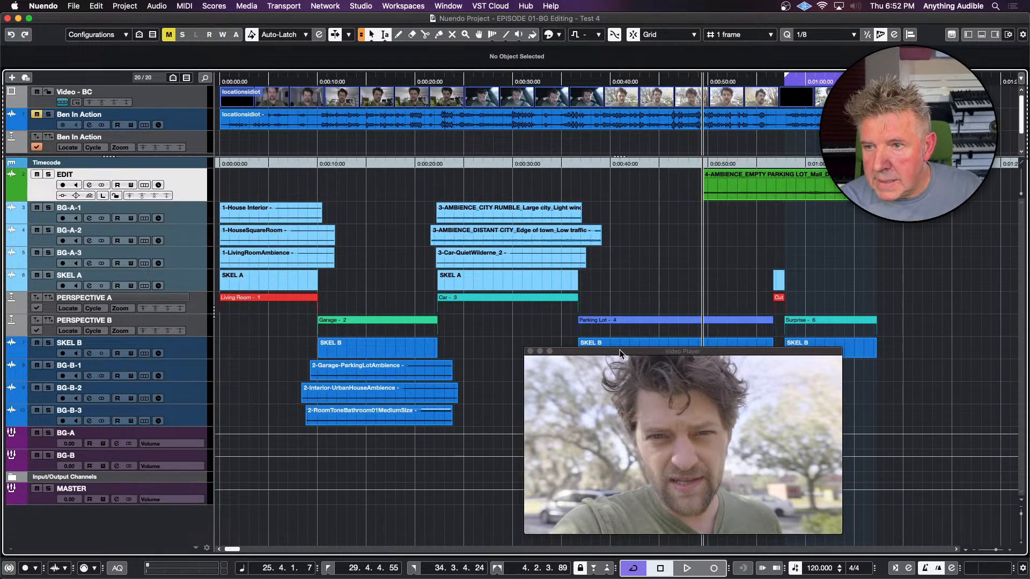
pyautogui.moveTo(620, 354); pyautogui.dragTo(174, 339)
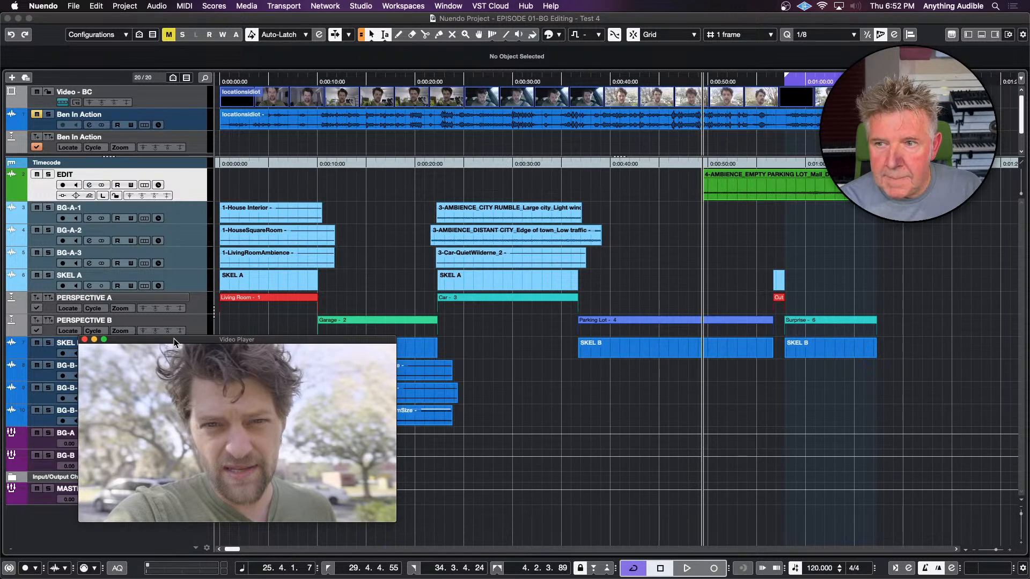
pyautogui.click(743, 192)
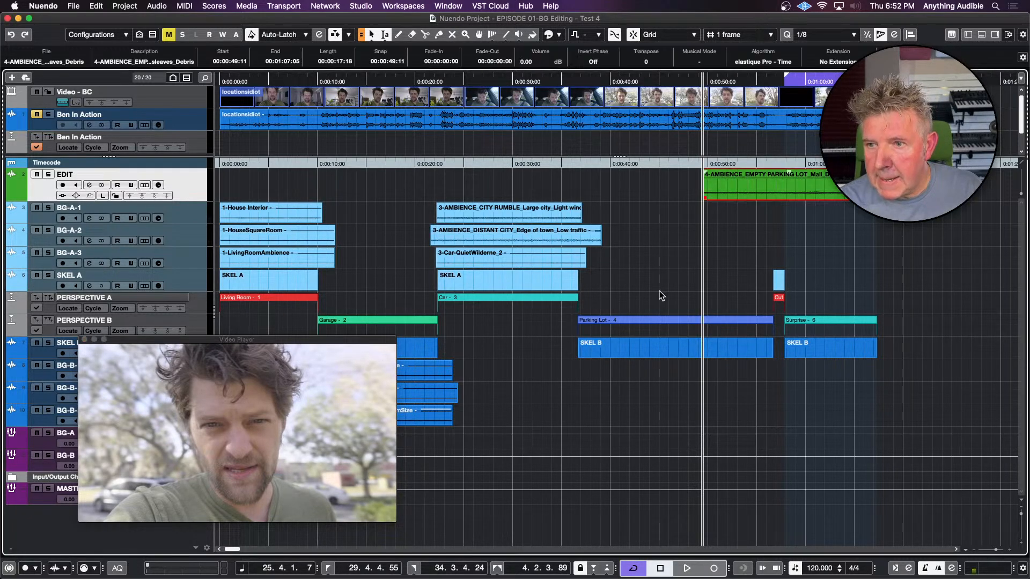
pyautogui.moveTo(845, 191); pyautogui.dragTo(775, 378)
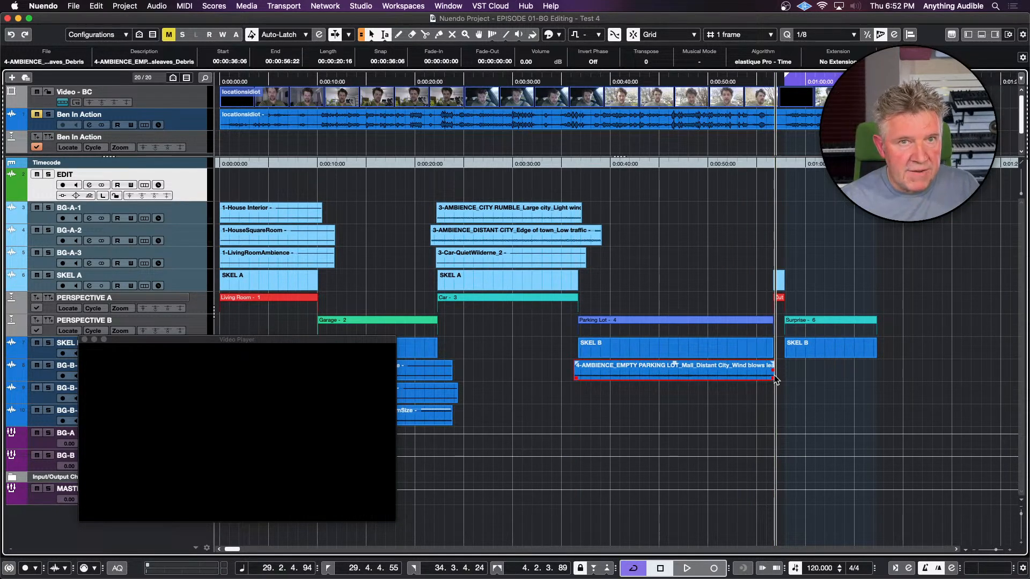
# Using the EDIT track, cut about 00:00:21:19 of 4-Outside-UniversityCollege and place it on BG-B-2 at about 00:00:35:16 for the Parking Lot scene
pyautogui.press('super+p')
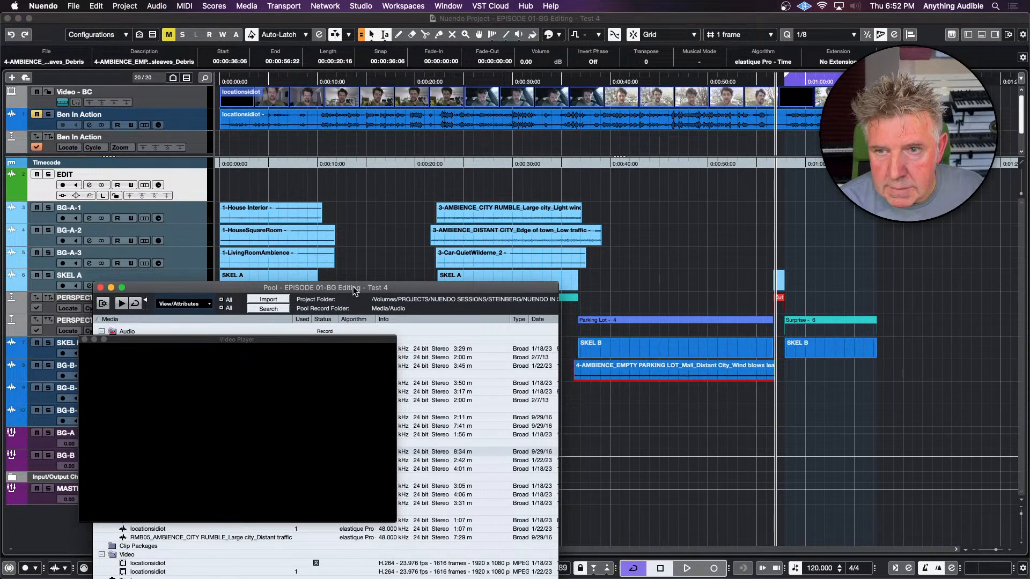
pyautogui.moveTo(354, 290); pyautogui.dragTo(306, 94)
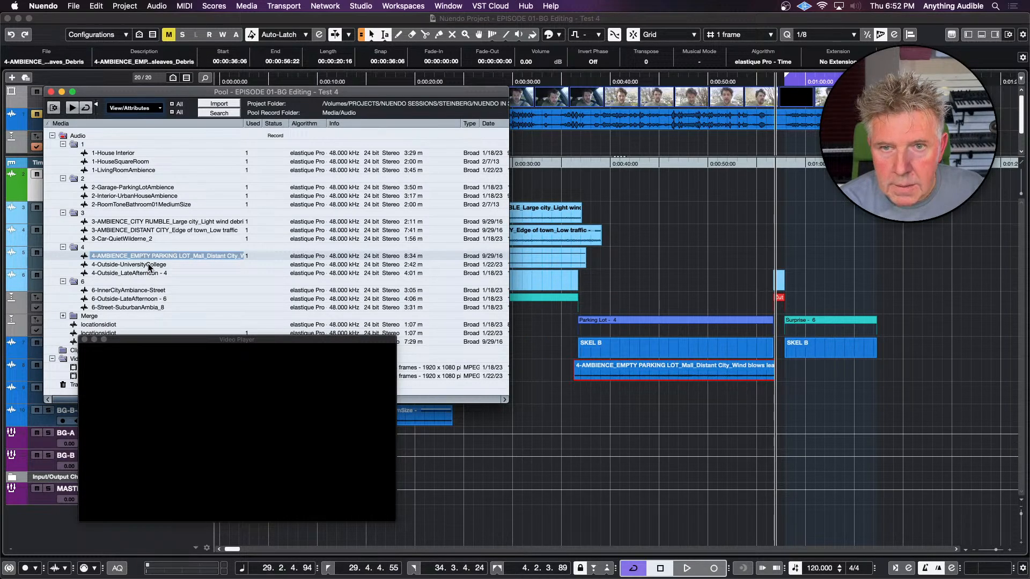
pyautogui.moveTo(149, 268); pyautogui.dragTo(490, 182)
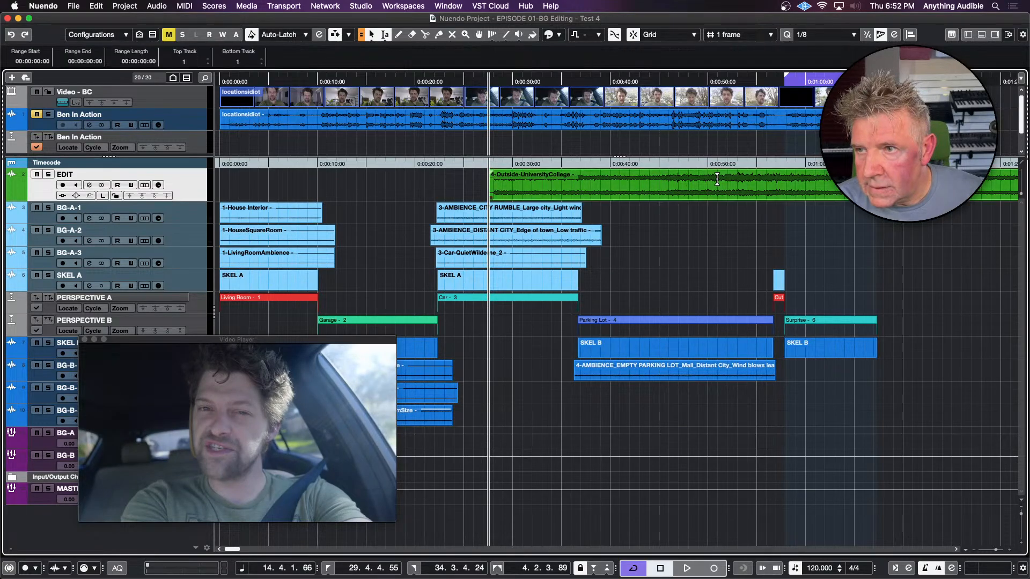
pyautogui.moveTo(652, 180); pyautogui.dragTo(864, 180)
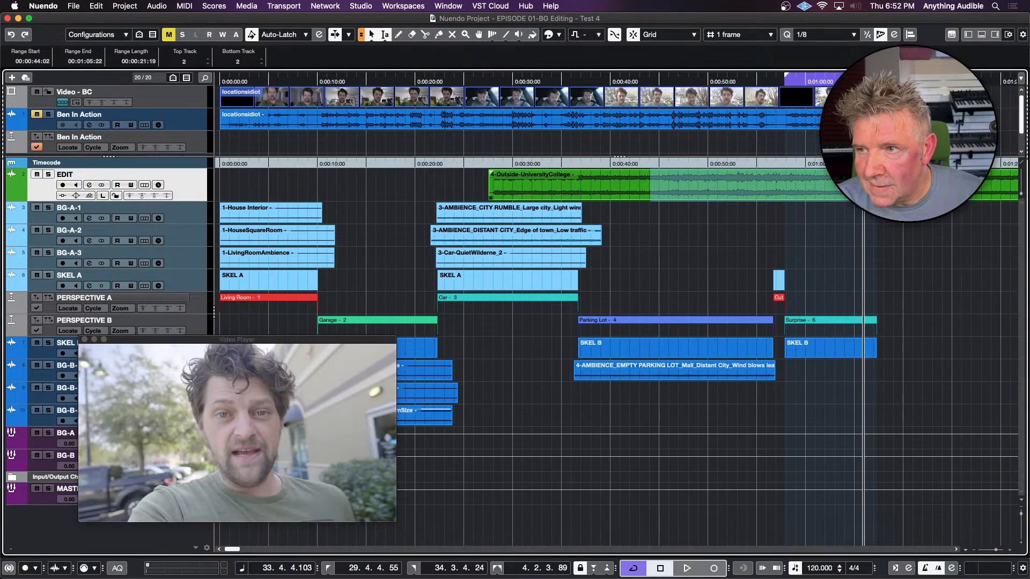
pyautogui.press('l')
pyautogui.press('super+t')
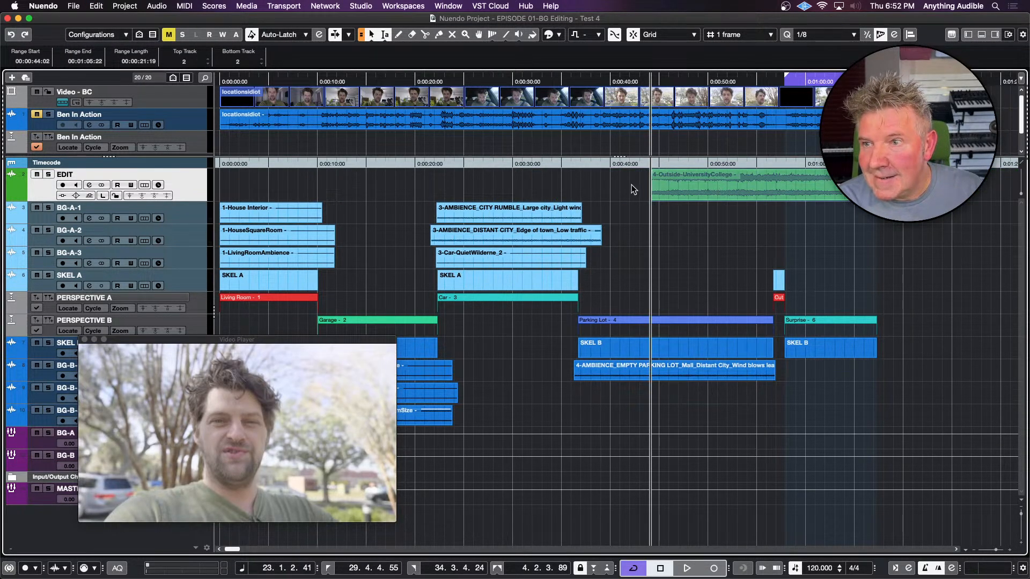
pyautogui.moveTo(676, 186); pyautogui.dragTo(594, 397)
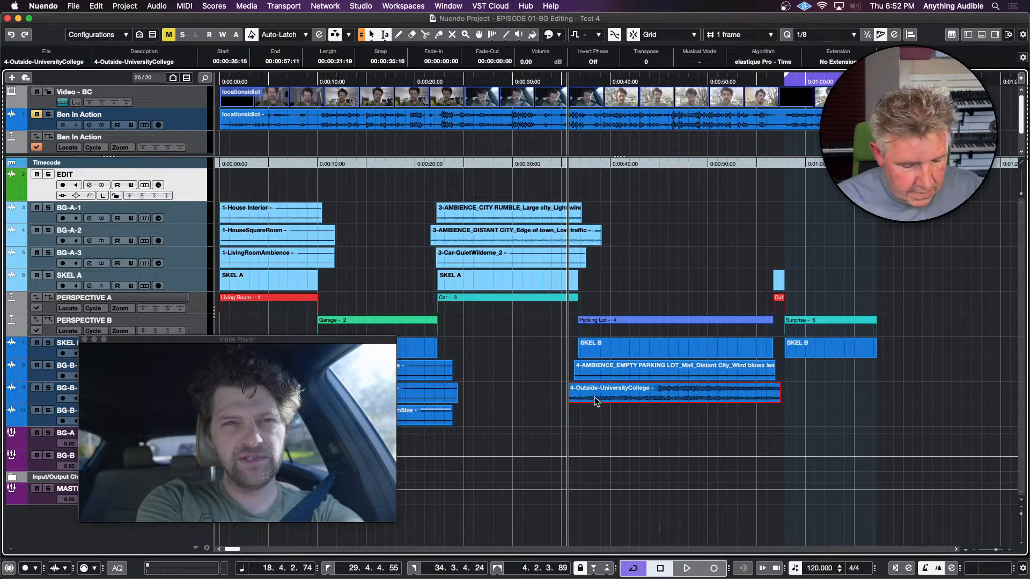
# Using the EDIT track, cut an excerpt of 4-Outside_LateAfternoon - 4, place it on BG-B-3 at about 00:00:35:20, and extend its end to about 00:00:58:01
pyautogui.press('super+p')
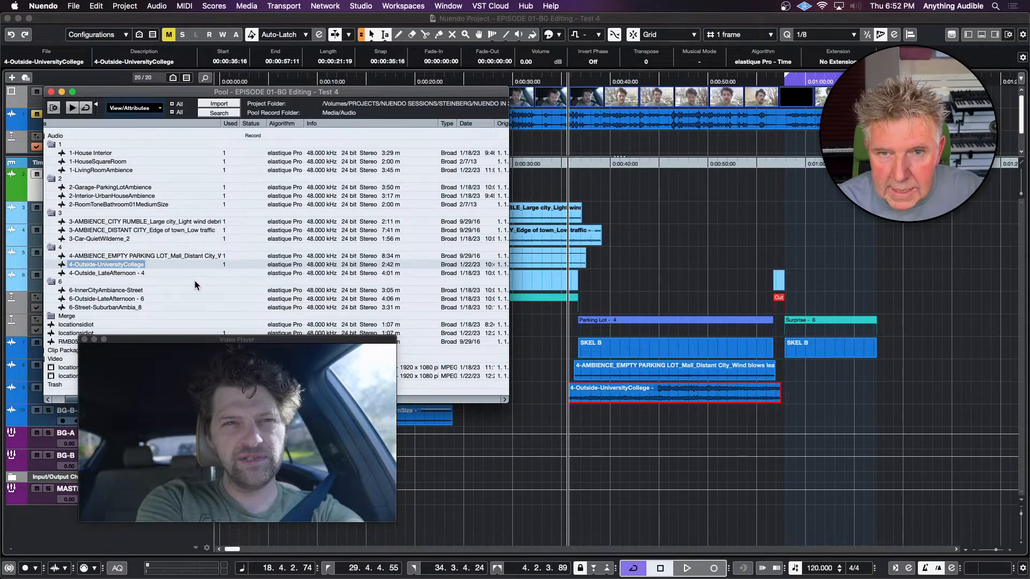
pyautogui.moveTo(133, 273); pyautogui.dragTo(526, 185)
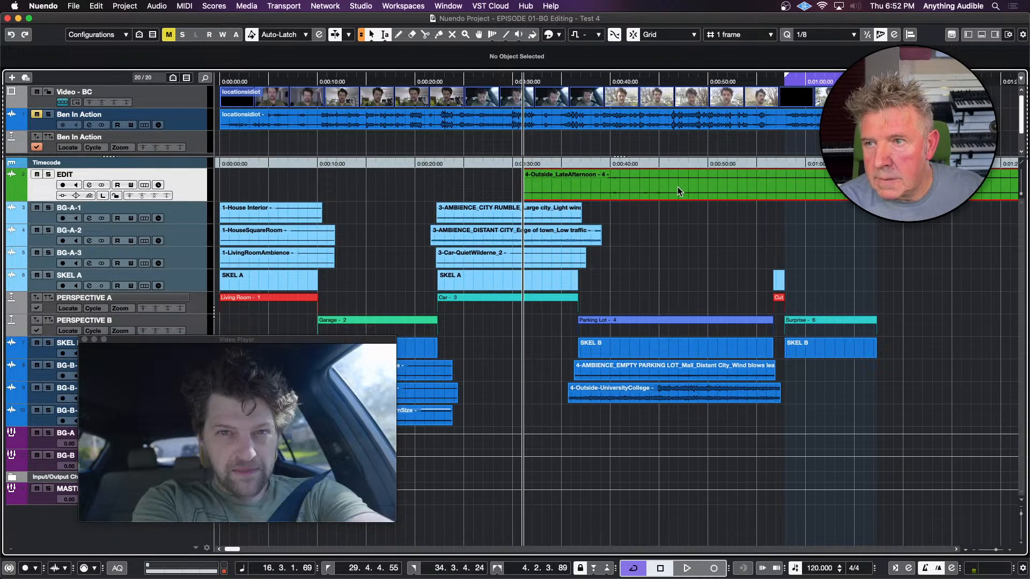
pyautogui.moveTo(685, 179); pyautogui.dragTo(839, 183)
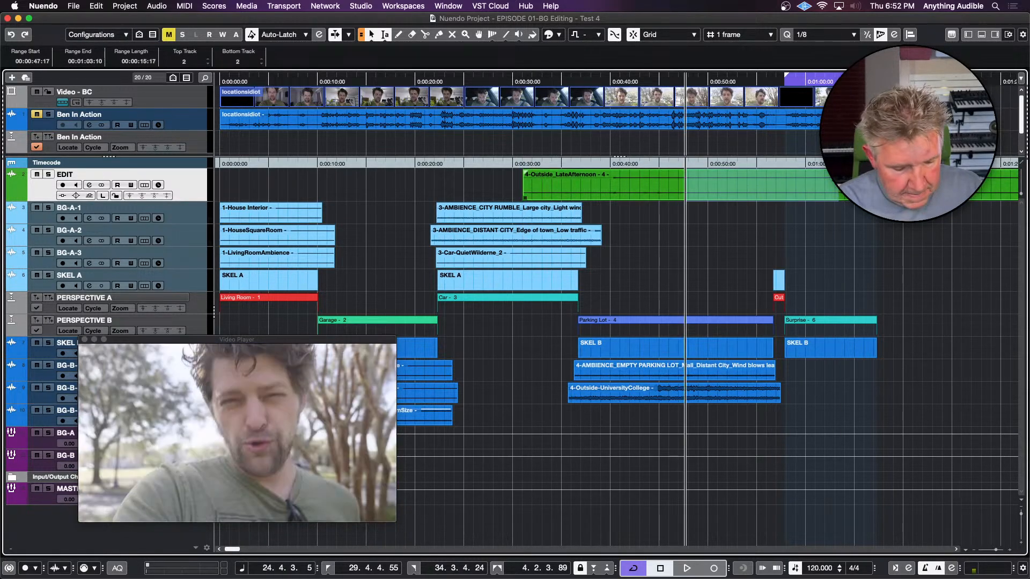
pyautogui.press('super+t')
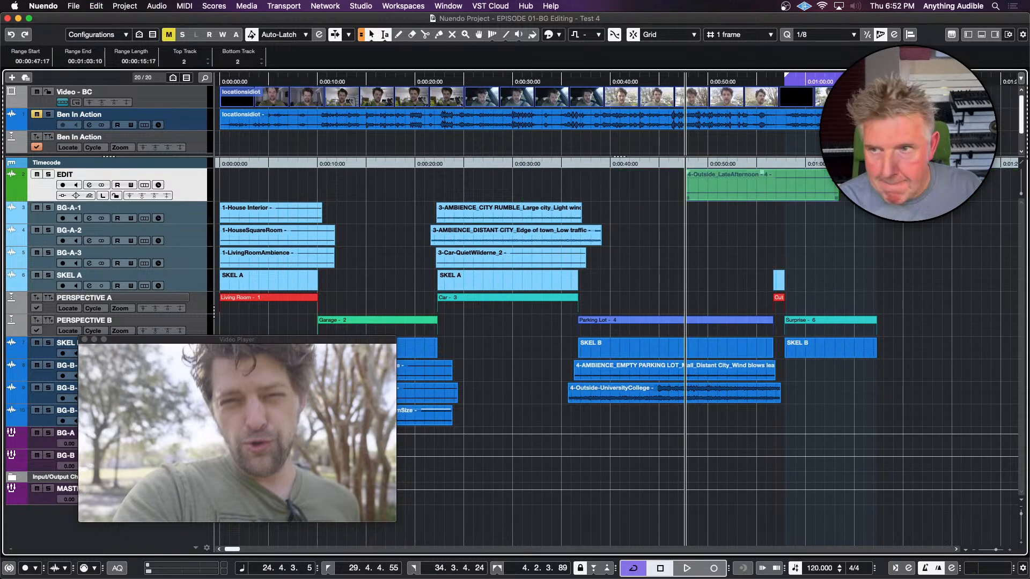
pyautogui.moveTo(715, 194); pyautogui.dragTo(599, 421)
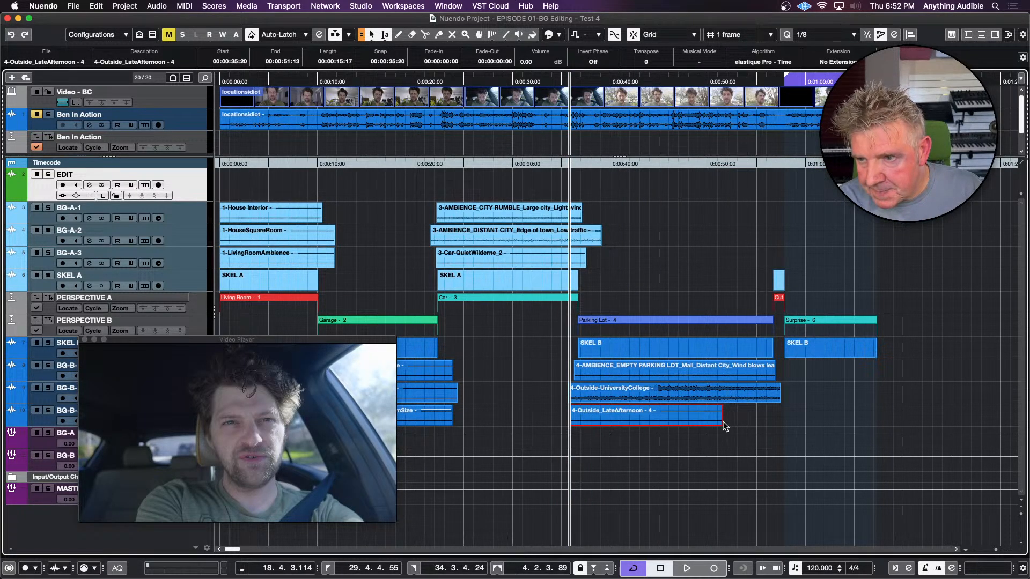
pyautogui.moveTo(719, 421); pyautogui.dragTo(785, 423)
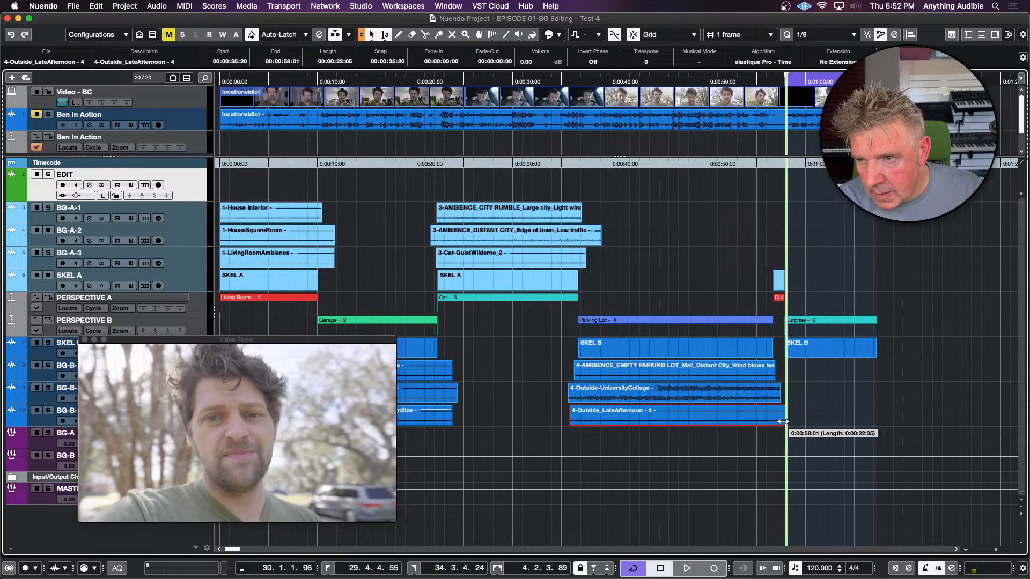
# Lower the volume of the 4-Outside-UniversityCollege clip on BG-B-2 to -6.80 dB
pyautogui.click(748, 400)
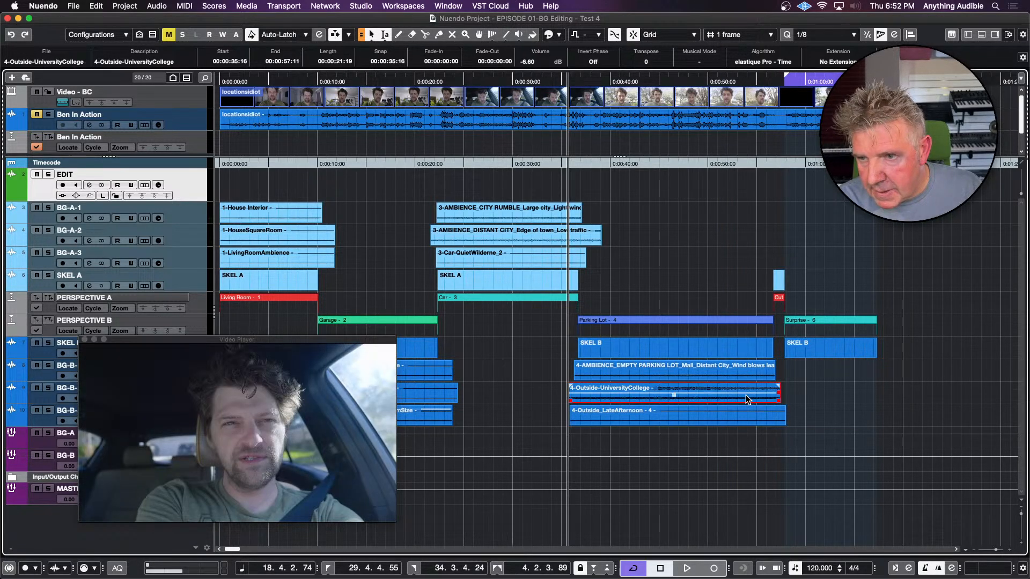
# Play the Parking Lot scene from its start with the locationsidiot audio track briefly unmuted, and close the video window
pyautogui.click(659, 356)
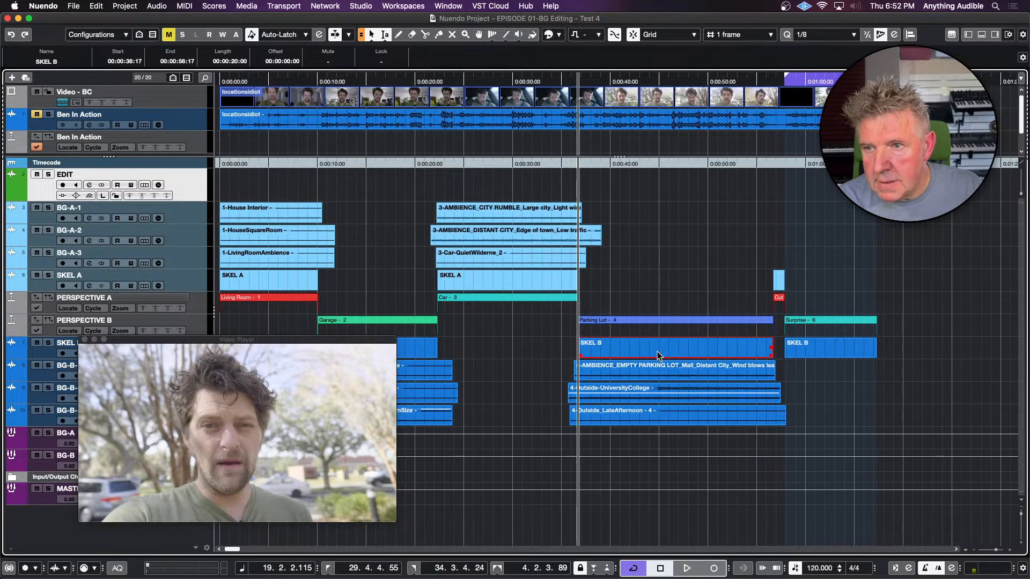
pyautogui.press('space')
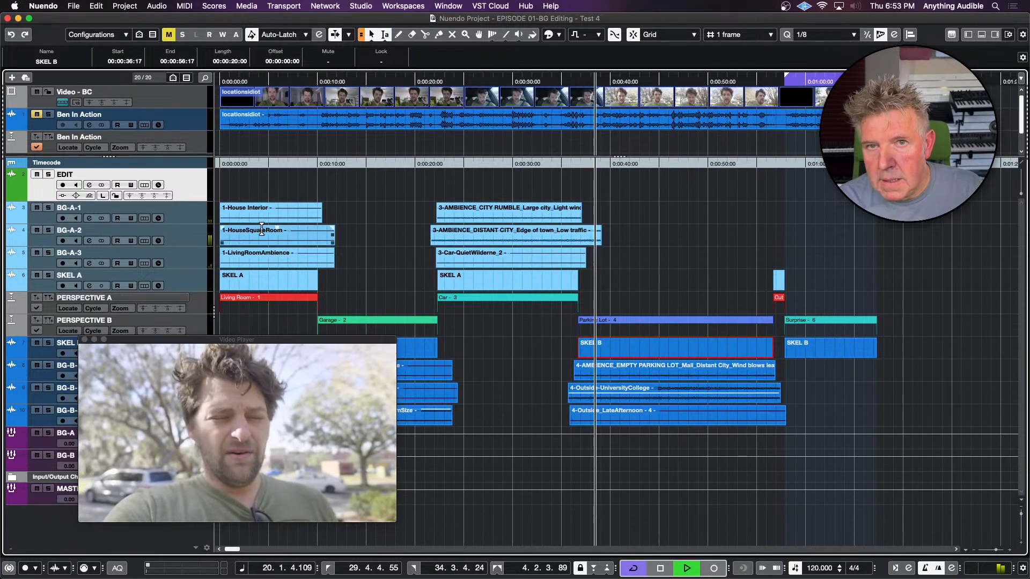
pyautogui.click(37, 114)
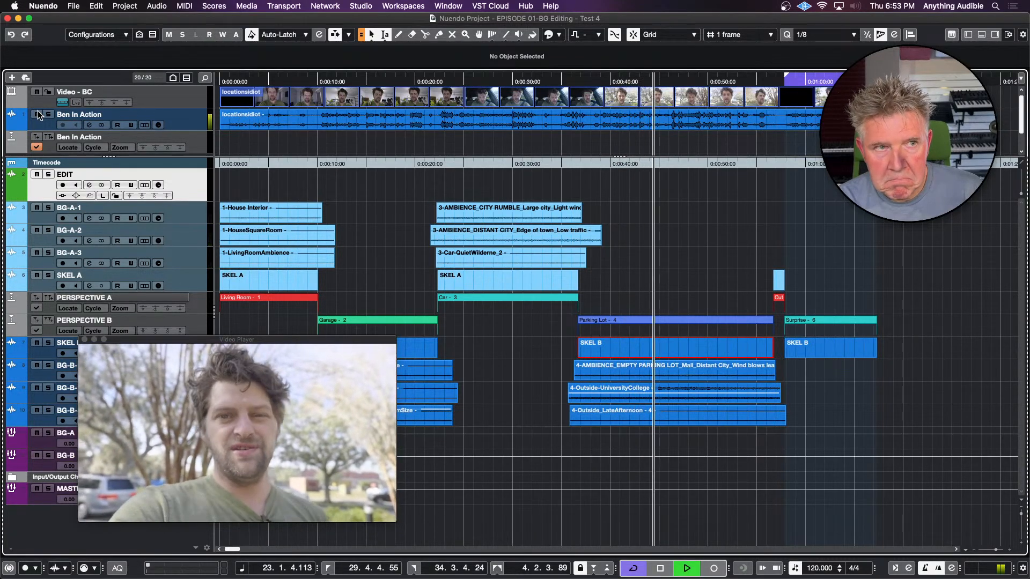
pyautogui.click(37, 114)
pyautogui.press('space')
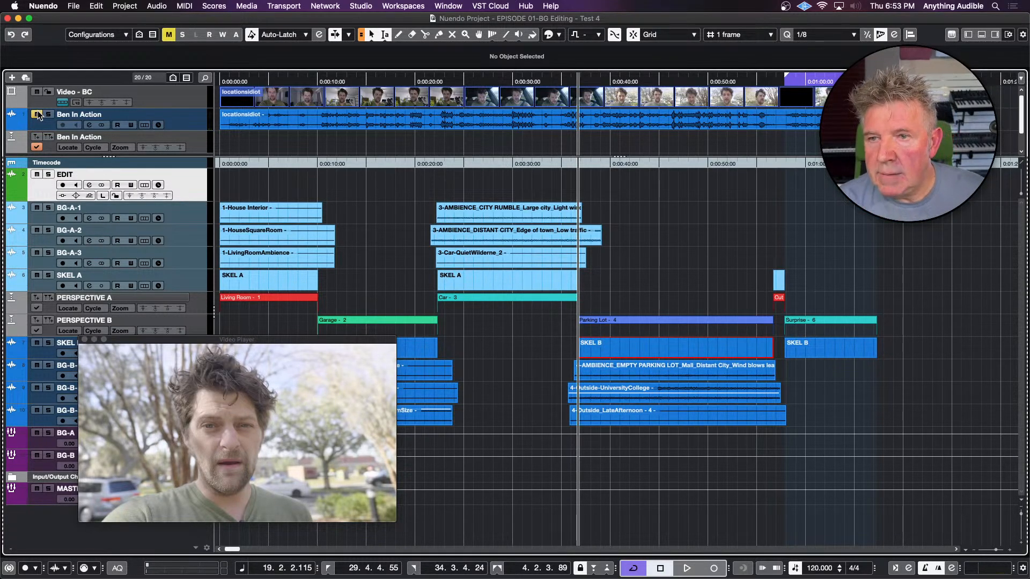
pyautogui.click(84, 340)
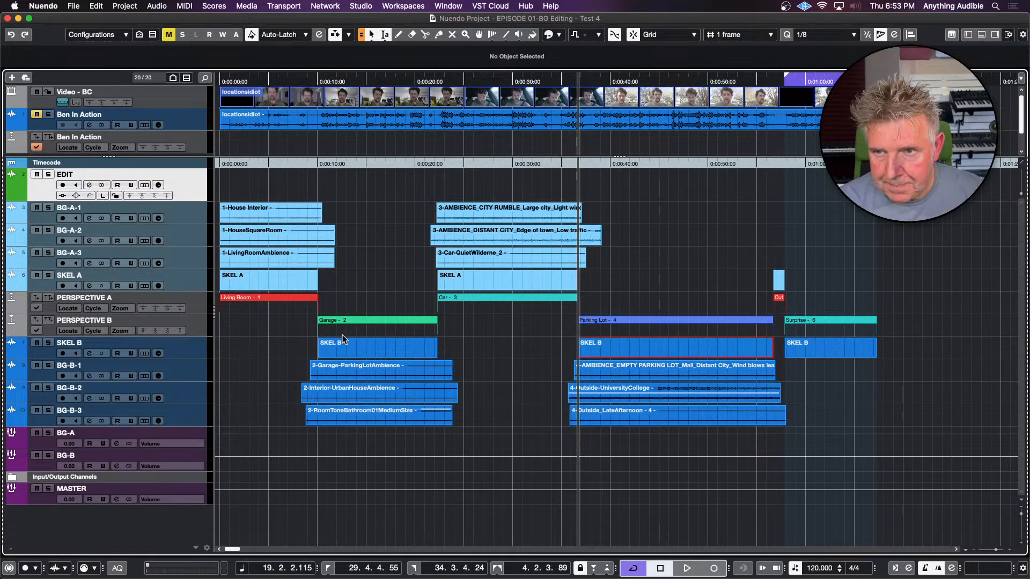
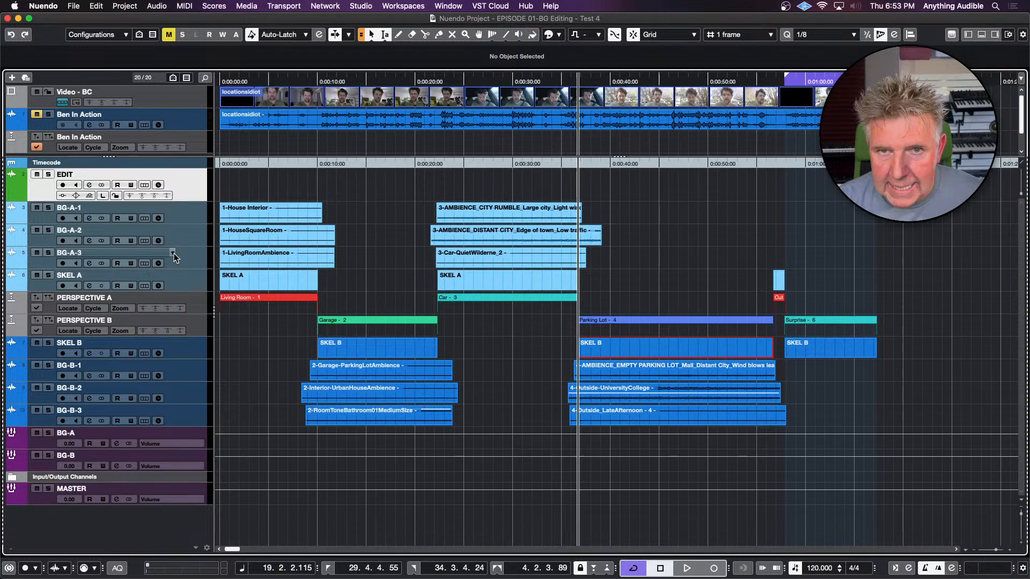
# Move tracks BG-A-1, BG-A-2 and BG-A-3 into a new folder track and name the folder A
pyautogui.press('Down')
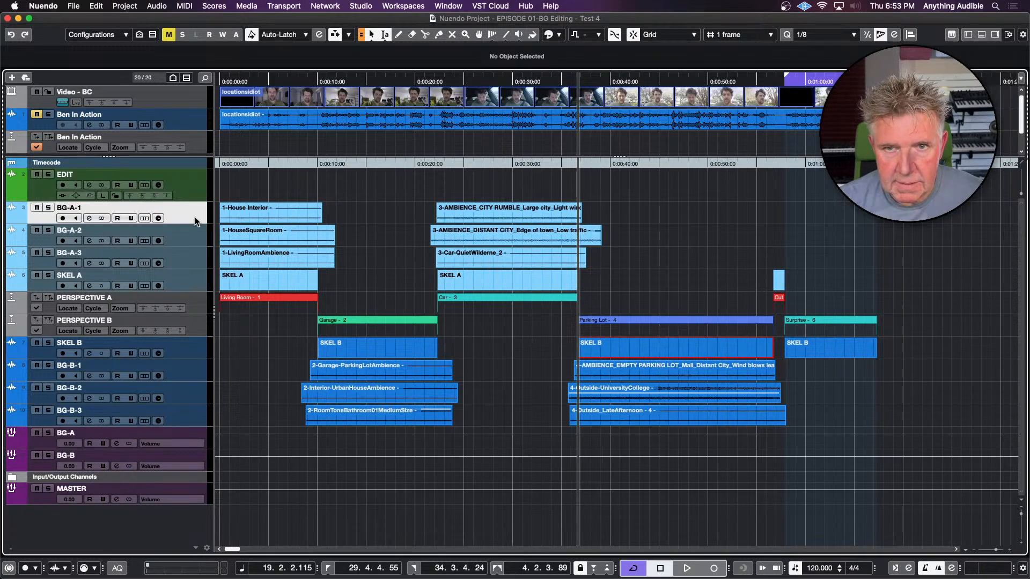
pyautogui.keyDown('shift'); pyautogui.click(199, 265); pyautogui.keyUp('shift')
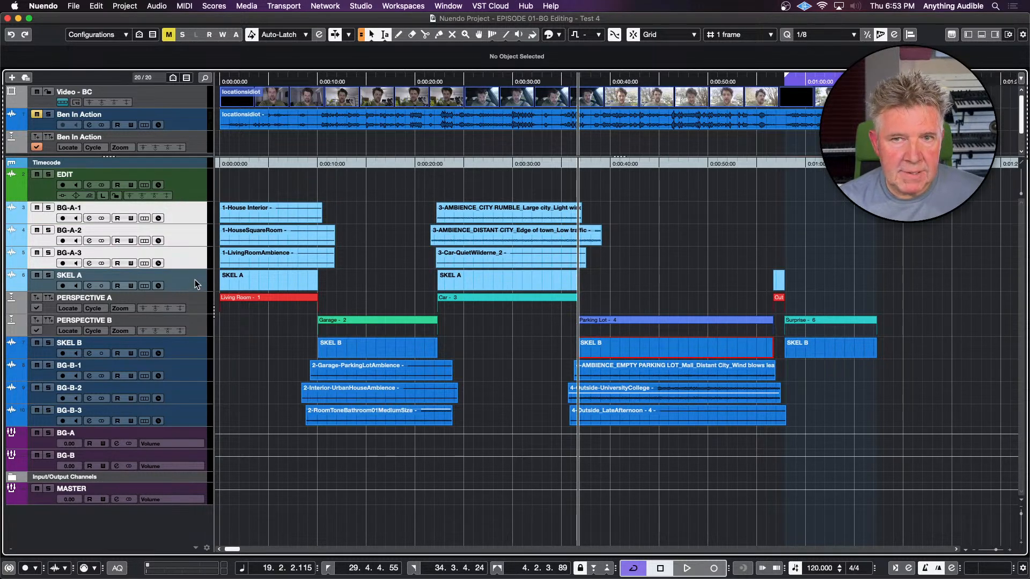
pyautogui.rightClick(191, 219)
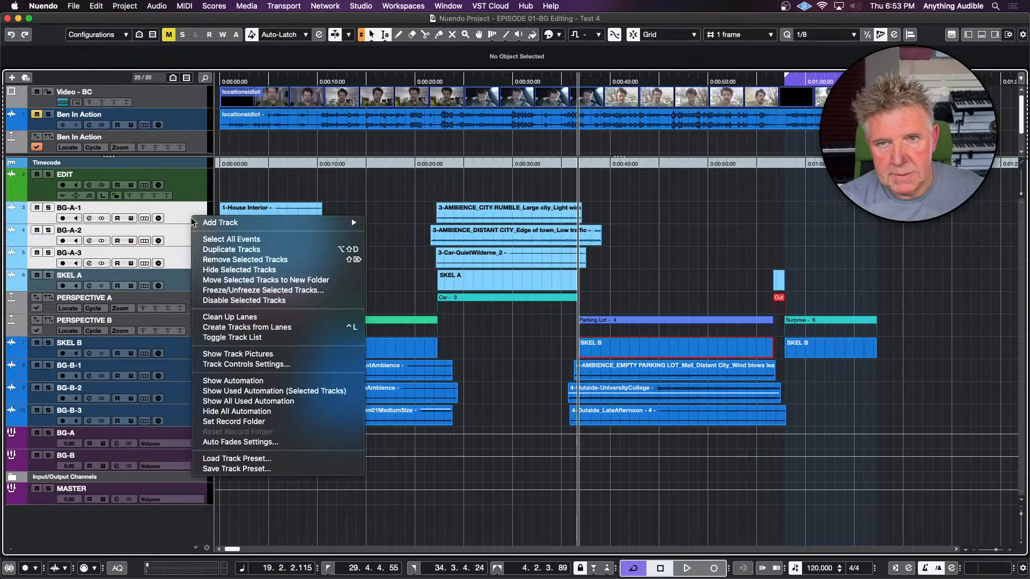
pyautogui.click(213, 281)
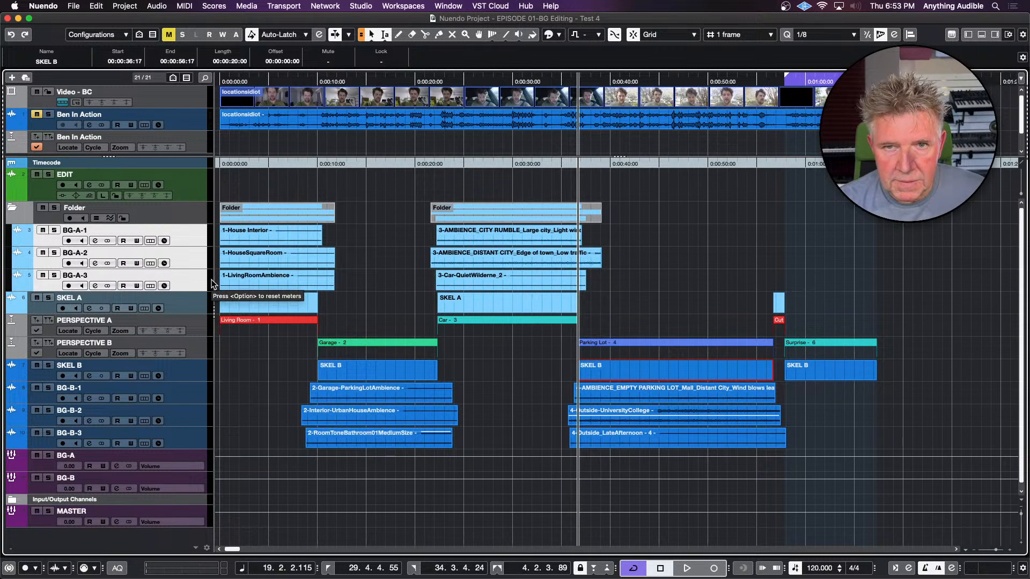
pyautogui.click(82, 208)
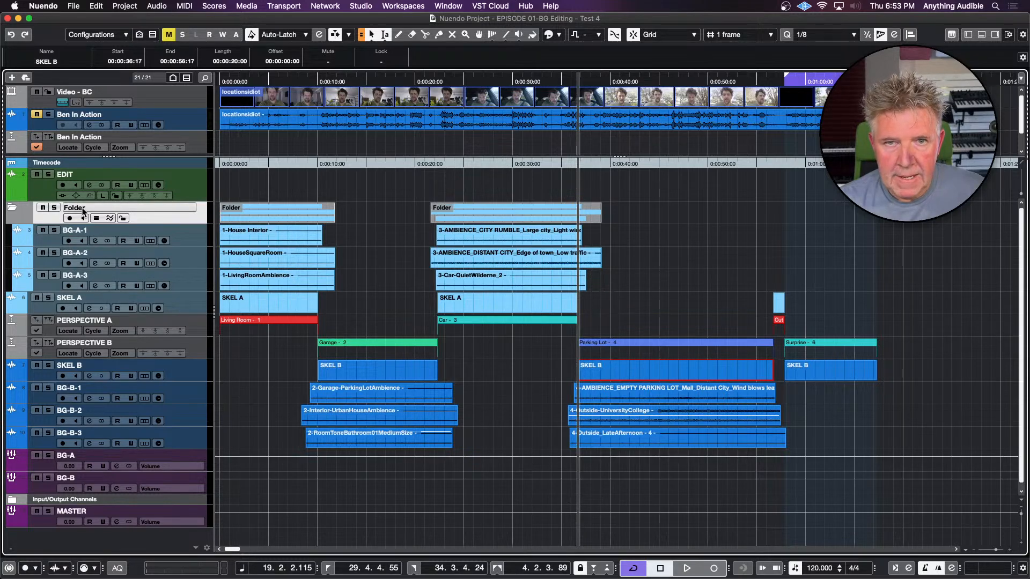
pyautogui.doubleClick(81, 208)
pyautogui.write('A')
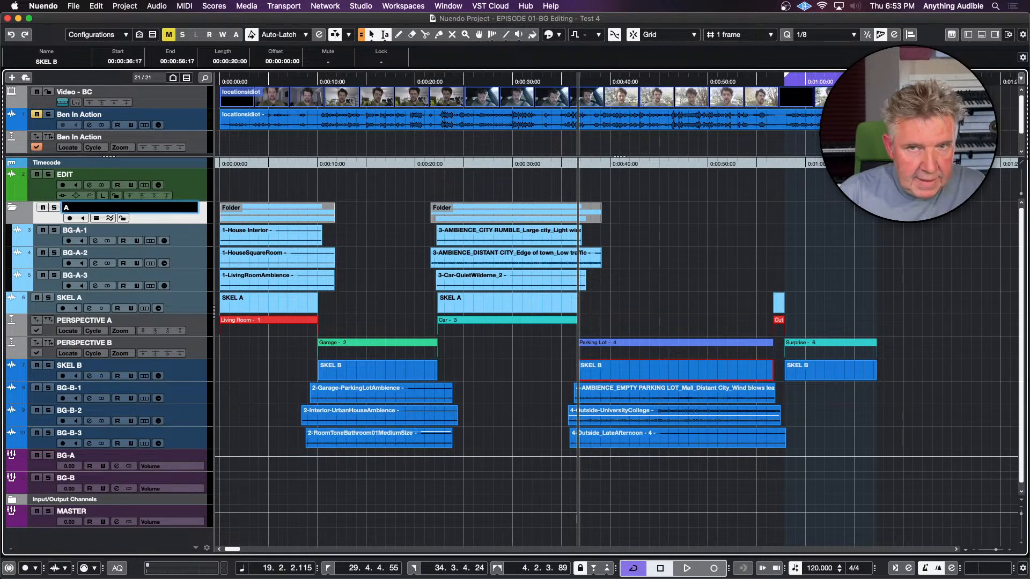
pyautogui.press('Return')
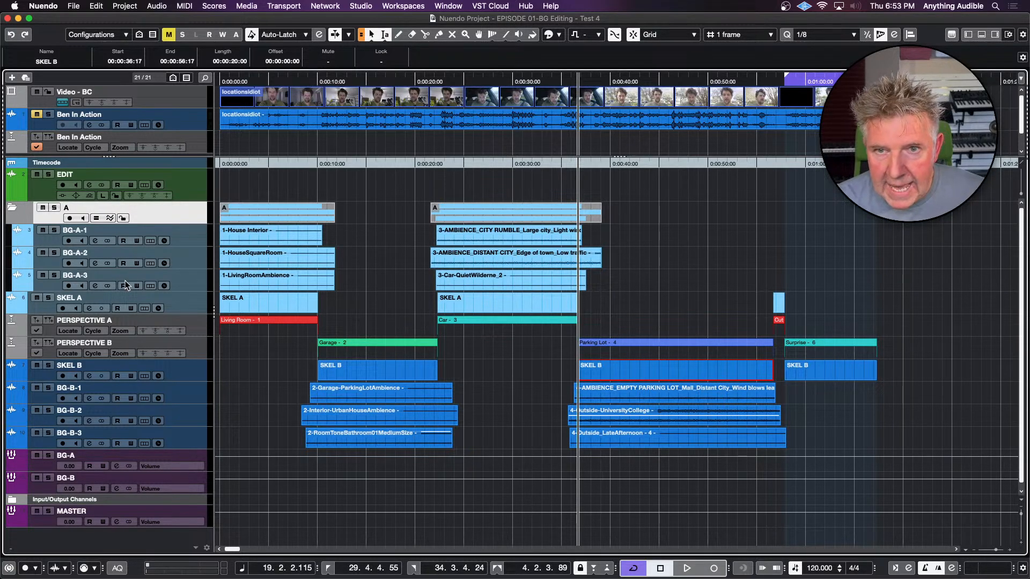
# Move tracks BG-B-1, BG-B-2 and BG-B-3 into a new folder track and name the folder B
pyautogui.click(47, 395)
pyautogui.keyDown('shift'); pyautogui.click(51, 442); pyautogui.keyUp('shift')
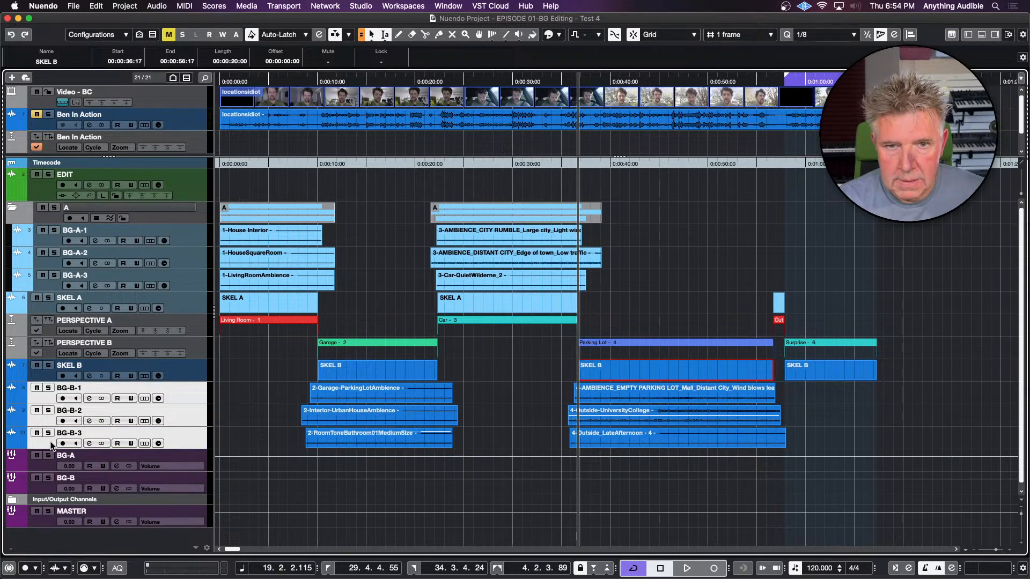
pyautogui.rightClick(51, 442)
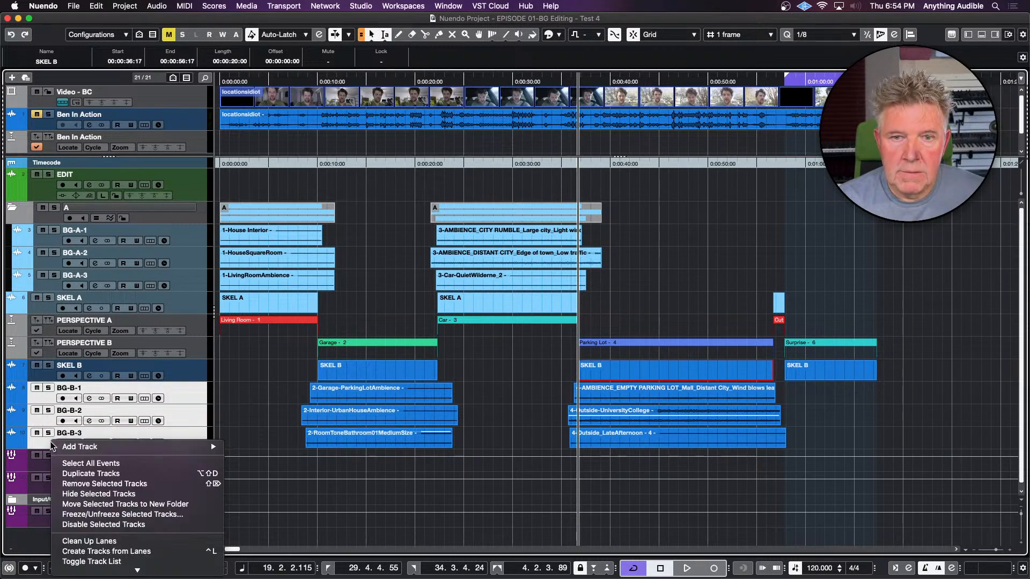
pyautogui.click(75, 504)
pyautogui.doubleClick(83, 389)
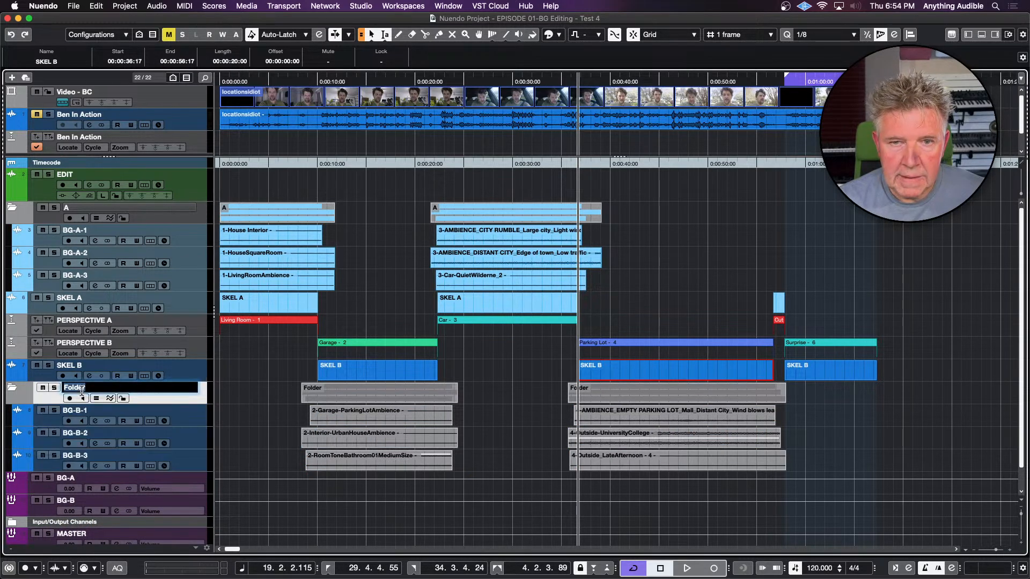
pyautogui.write('B')
pyautogui.press('Return')
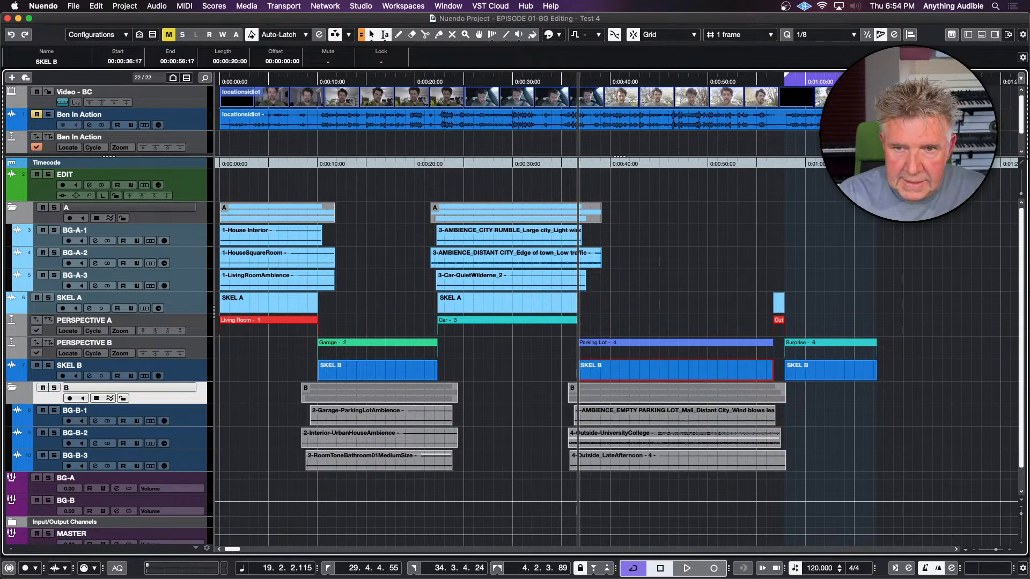
# Switch mute and solo of folder B on and off again to test control over its tracks
pyautogui.click(43, 388)
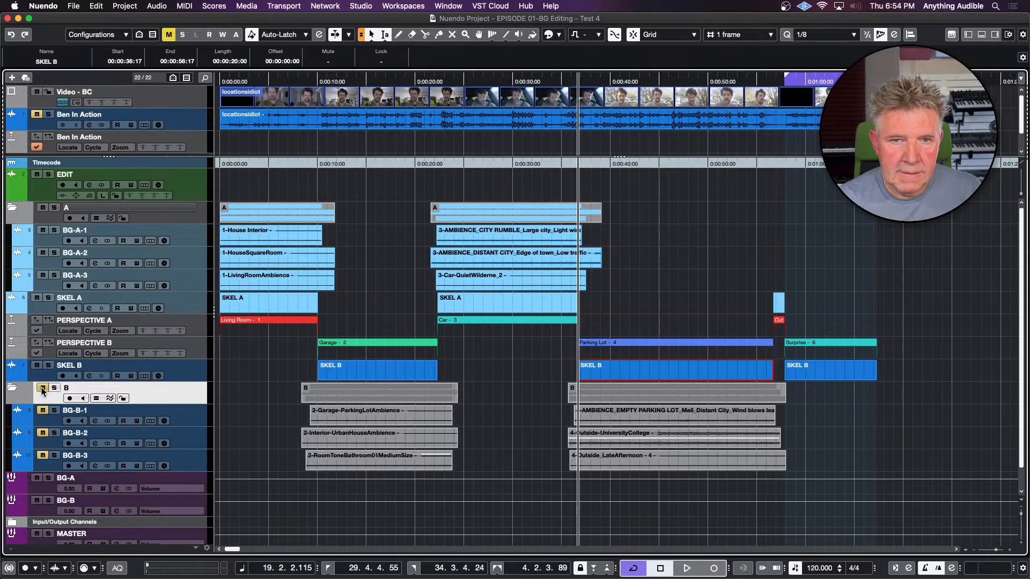
pyautogui.click(43, 388)
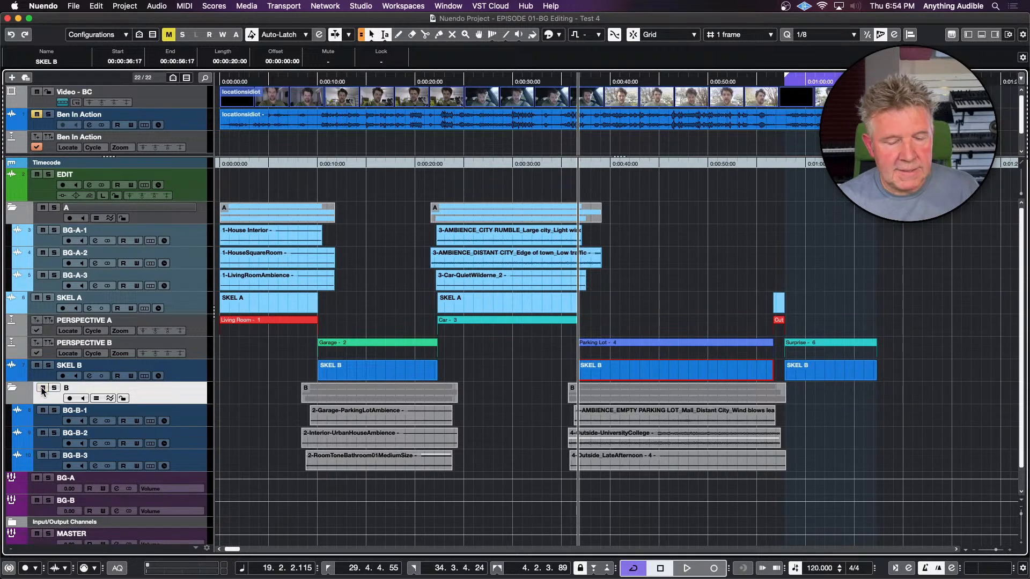
pyautogui.click(43, 388)
pyautogui.click(43, 389)
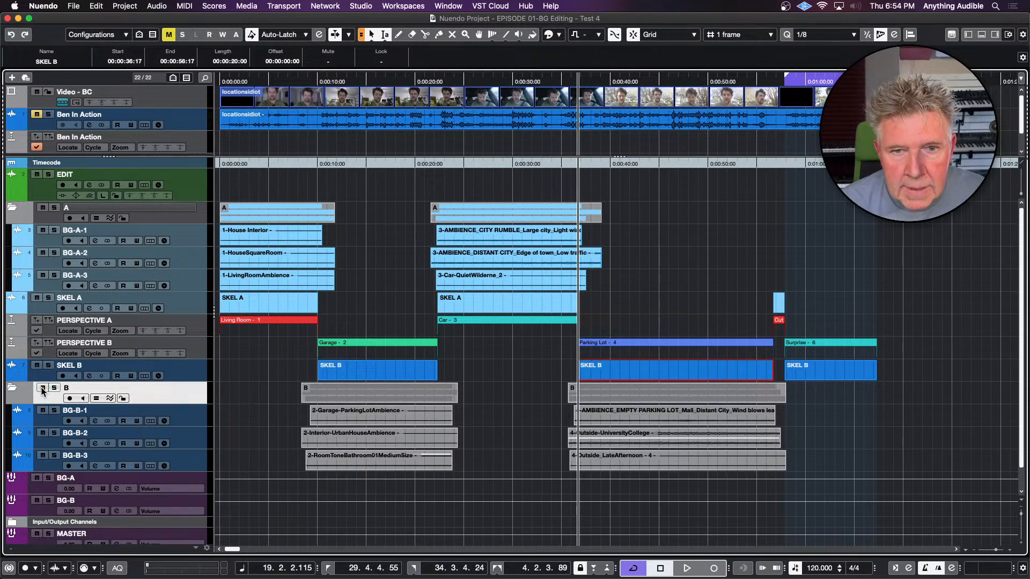
pyautogui.click(54, 389)
pyautogui.click(55, 389)
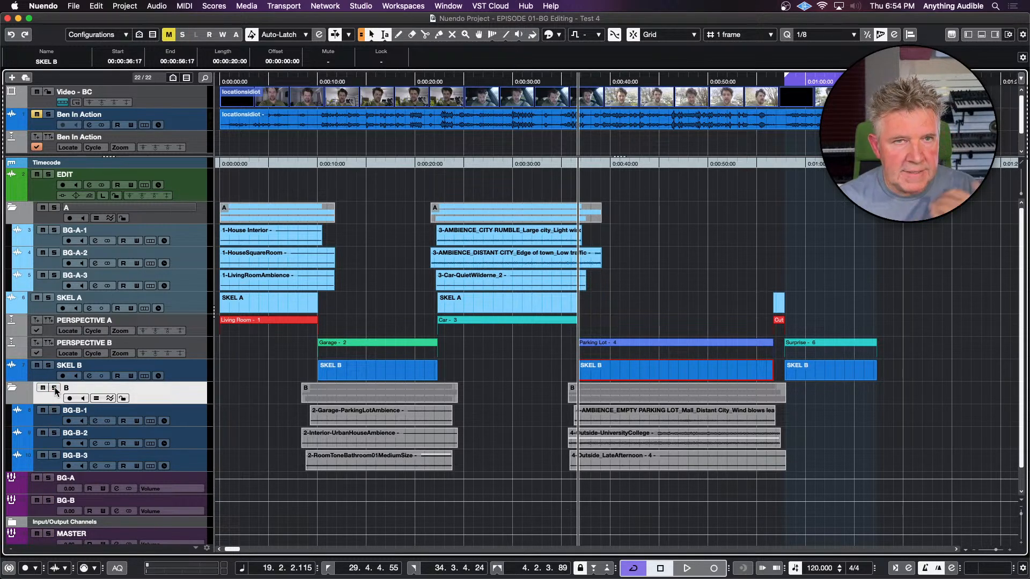
# Enable Group Editing on folders A and B, and undo a trial trim of the grouped Living Room clips to 00:00:07:03
pyautogui.click(97, 399)
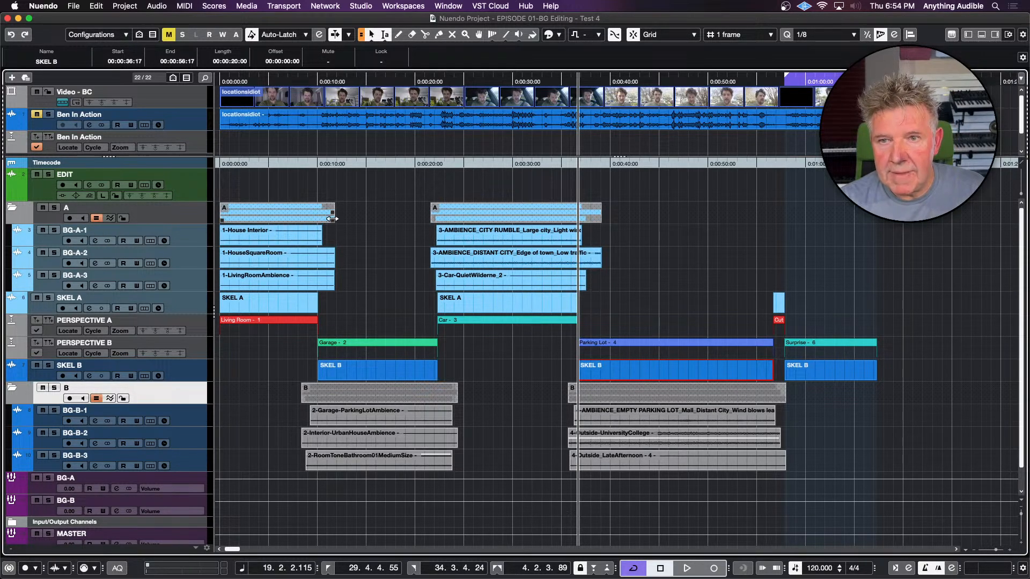
pyautogui.moveTo(332, 218); pyautogui.dragTo(286, 220)
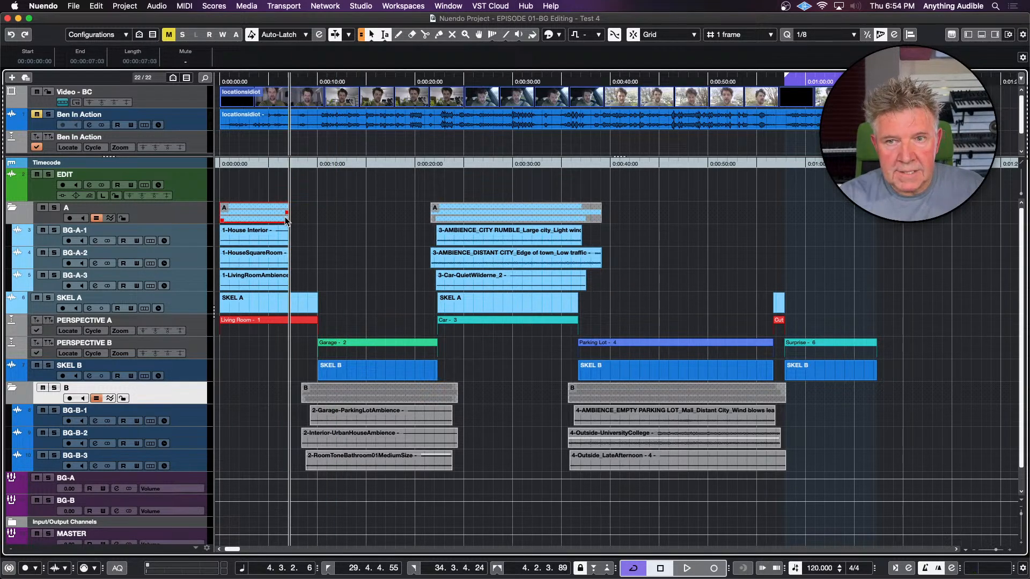
pyautogui.press('super+z')
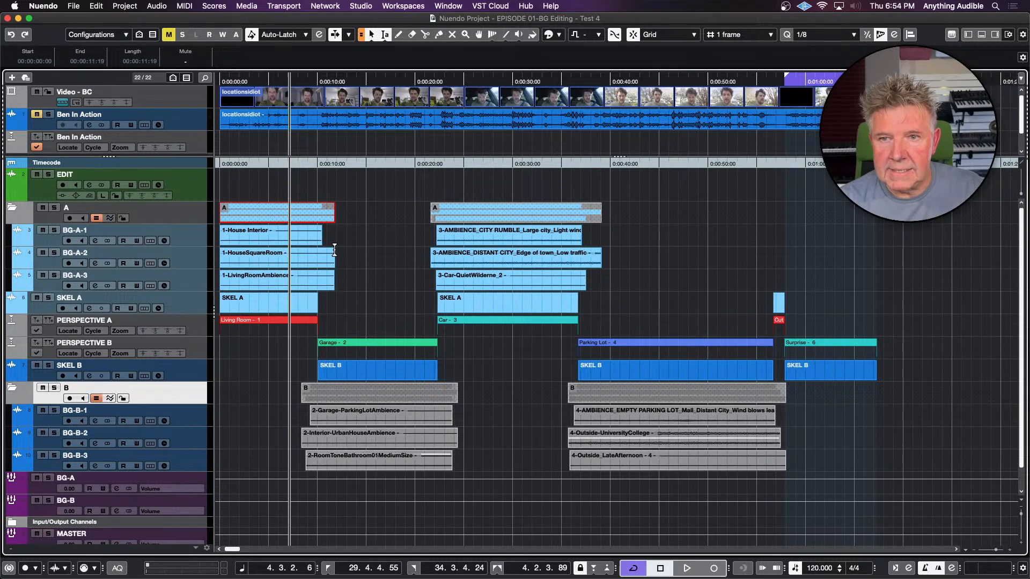
# Crop the Living Room clips on BG-A-1 to BG-A-3 to the first SKEL A event's range, 00:00:00:00 to 00:00:10:01
pyautogui.click(273, 302)
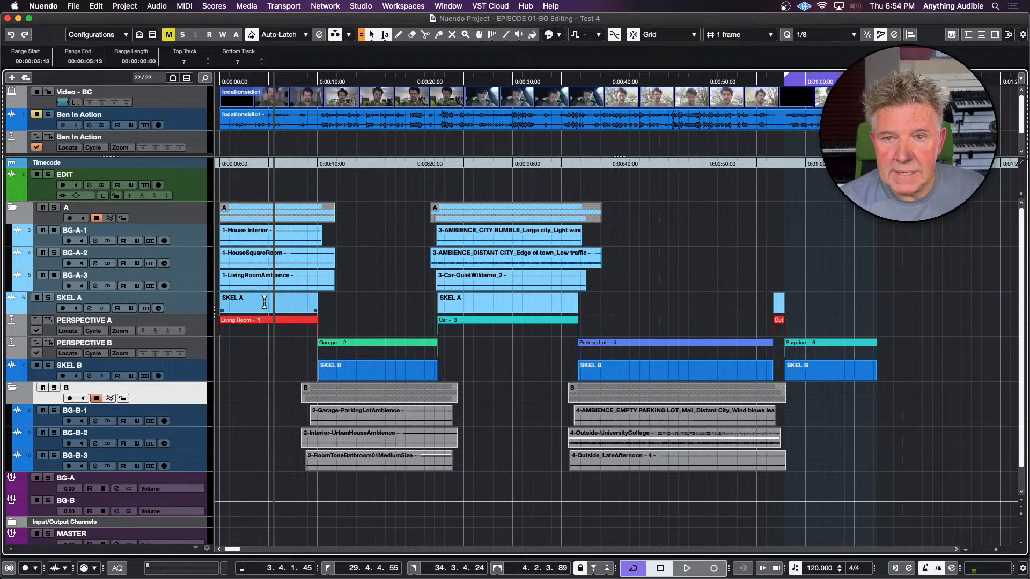
pyautogui.doubleClick(264, 302)
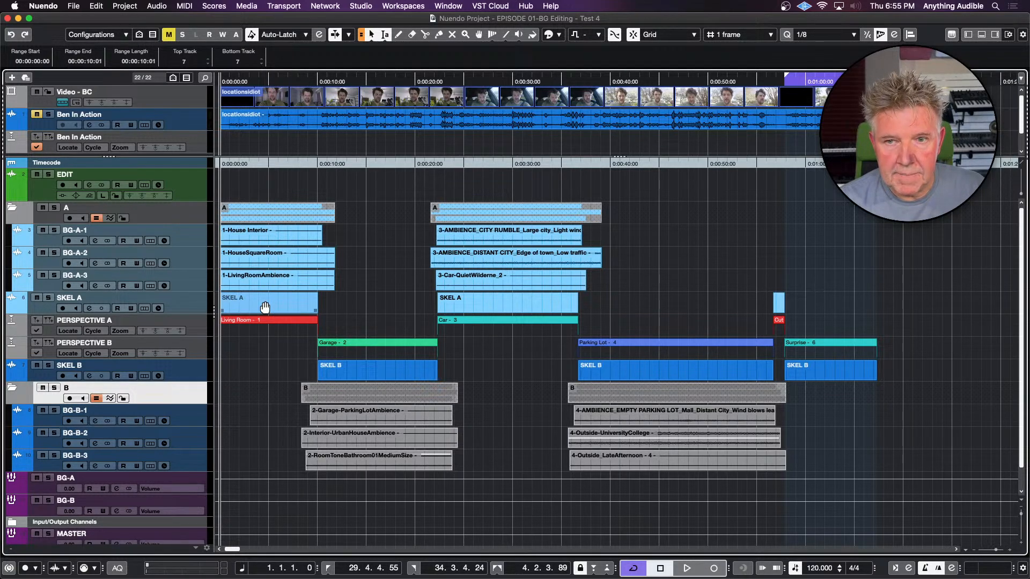
pyautogui.press('Up')
pyautogui.press('Up')
pyautogui.press('Up')
pyautogui.press('Up')
pyautogui.press('Up')
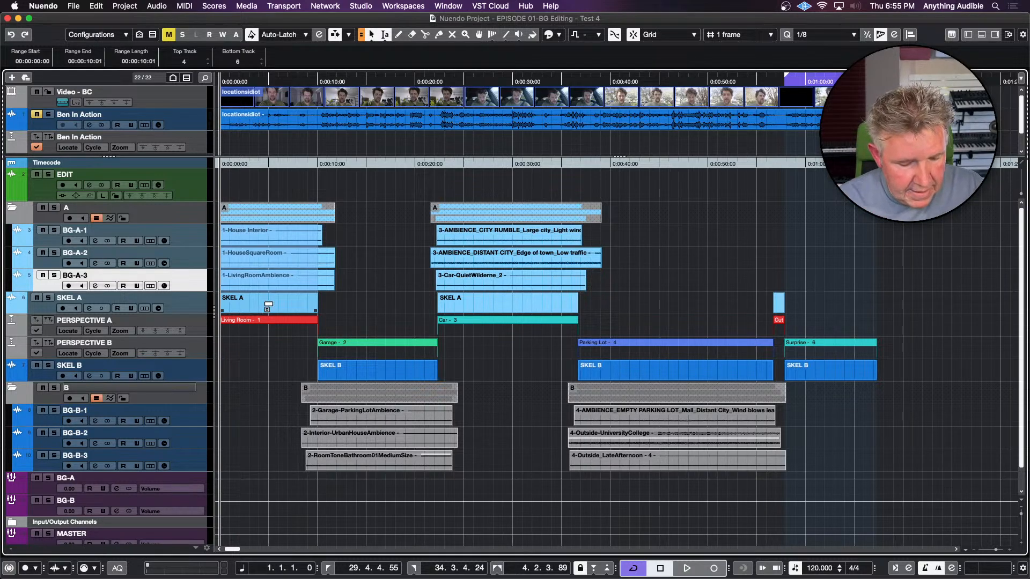
pyautogui.hotkey('alt', 'c')
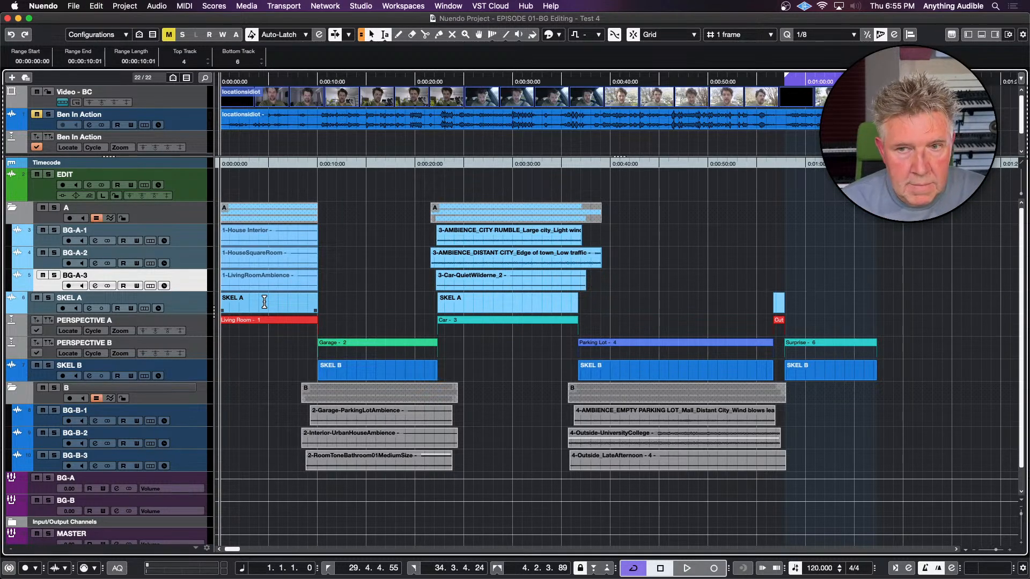
# Crop the Garage clips on BG-B-1 to BG-B-3 to the first SKEL B event's range, 00:00:10:01 to 00:00:22:08
pyautogui.doubleClick(386, 369)
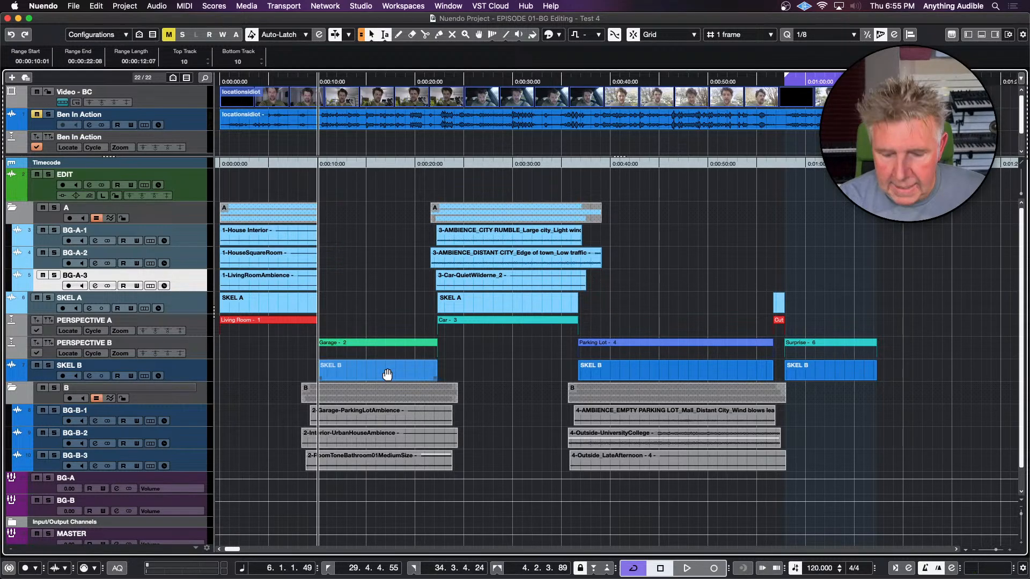
pyautogui.press('Down')
pyautogui.press('Down')
pyautogui.press('Down')
pyautogui.press('Down')
pyautogui.press('Down')
pyautogui.press('Down')
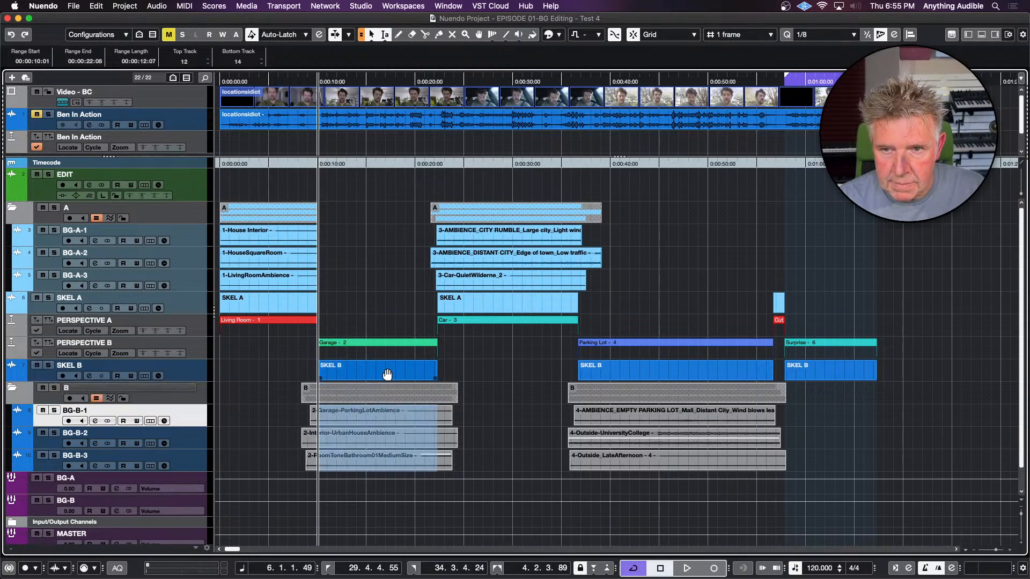
pyautogui.press('super+t')
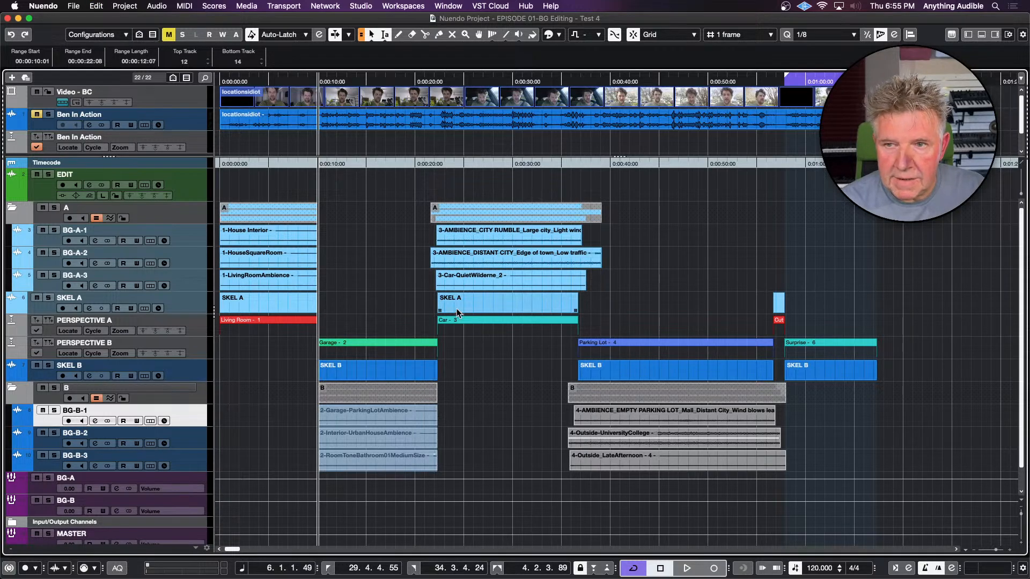
# Crop the Car clips on BG-A-1 to BG-A-3 to the second SKEL A event's range, 00:00:22:08 to 00:00:36:17
pyautogui.doubleClick(477, 300)
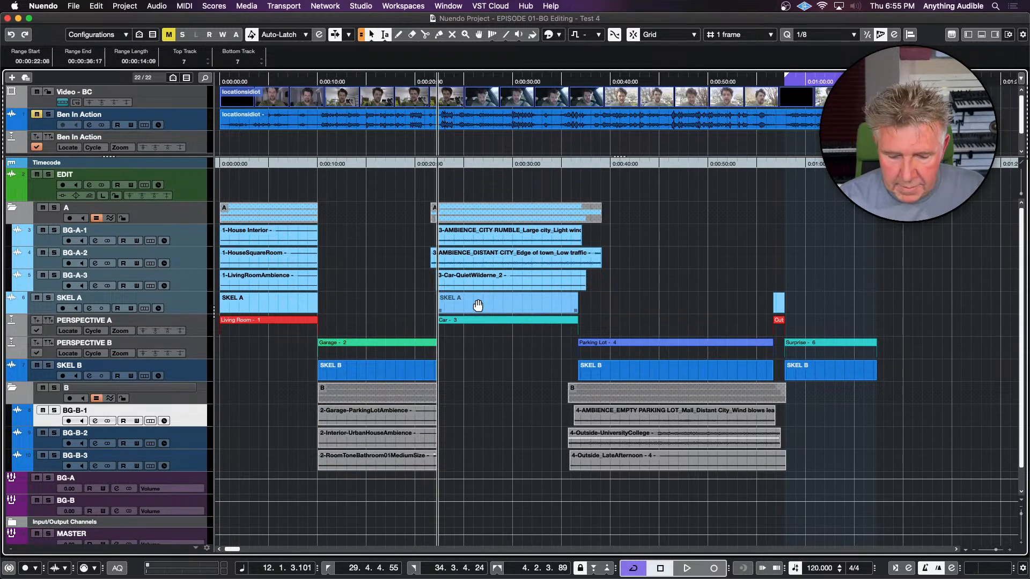
pyautogui.press('Up')
pyautogui.press('Up')
pyautogui.press('Up')
pyautogui.press('Up')
pyautogui.press('Up')
pyautogui.press('Up')
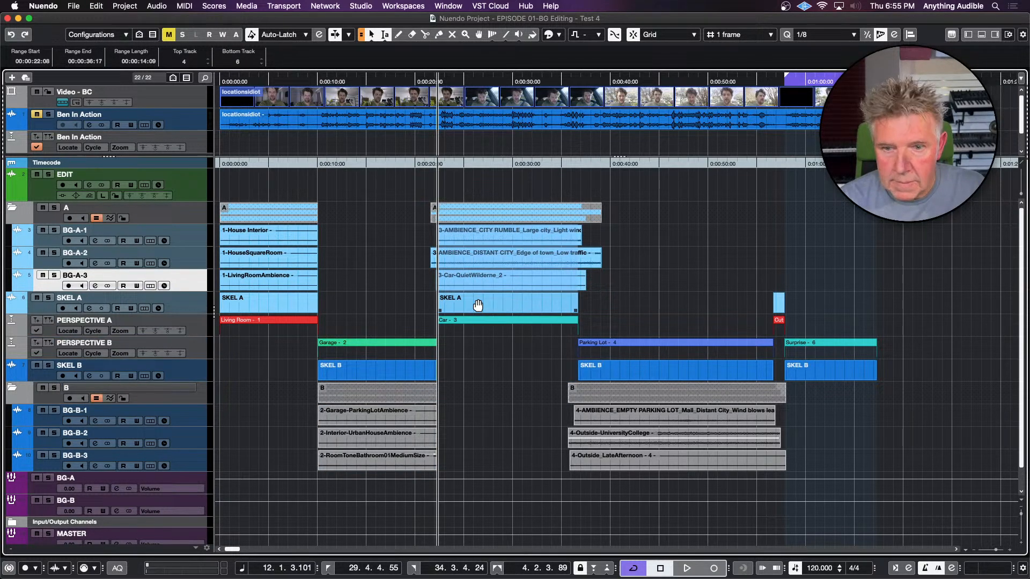
pyautogui.press('super+t')
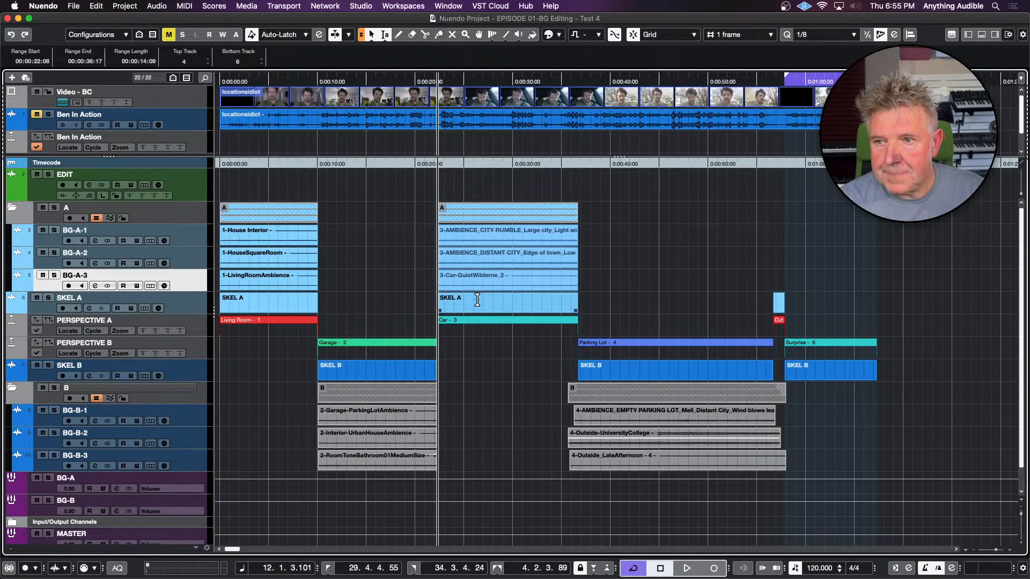
# Crop the Parking Lot clips on BG-B-1 to BG-B-3 to the second SKEL B event's range, 00:00:36:17 to 00:00:56:17
pyautogui.click(624, 374)
pyautogui.press('n')
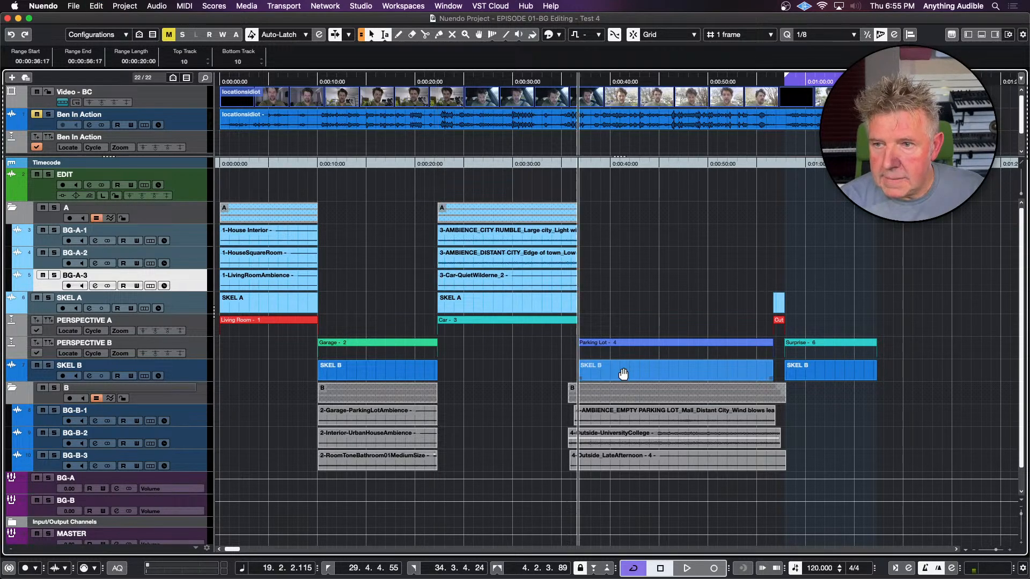
pyautogui.press('Down')
pyautogui.press('Down')
pyautogui.press('Down')
pyautogui.press('Down')
pyautogui.press('Down')
pyautogui.press('Down')
pyautogui.hotkey('shift', 'Down')
pyautogui.hotkey('shift', 'Down')
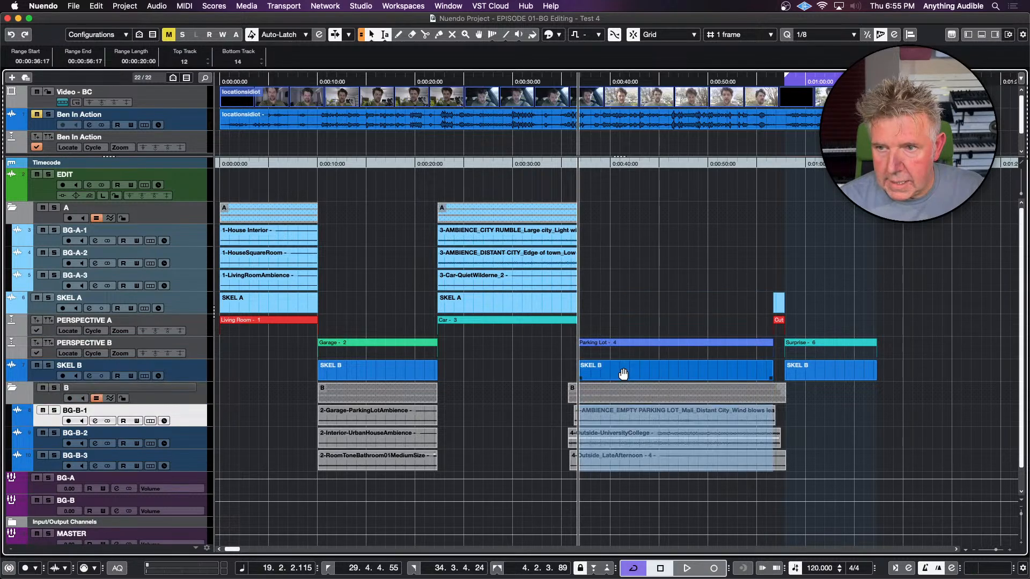
pyautogui.press('super+t')
pyautogui.click(713, 329)
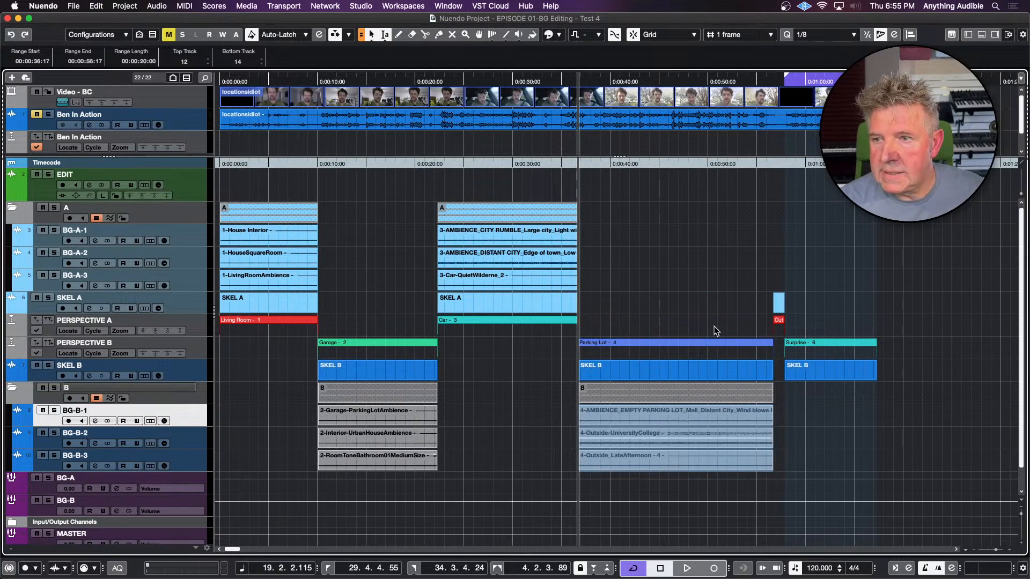
# Place a section of 6-InnerCityAmbiance-Street, about 14 seconds long, on BG-B-1 under the Surprise scene, cropping it on the EDIT track first
pyautogui.hscroll(5, 729, 299)
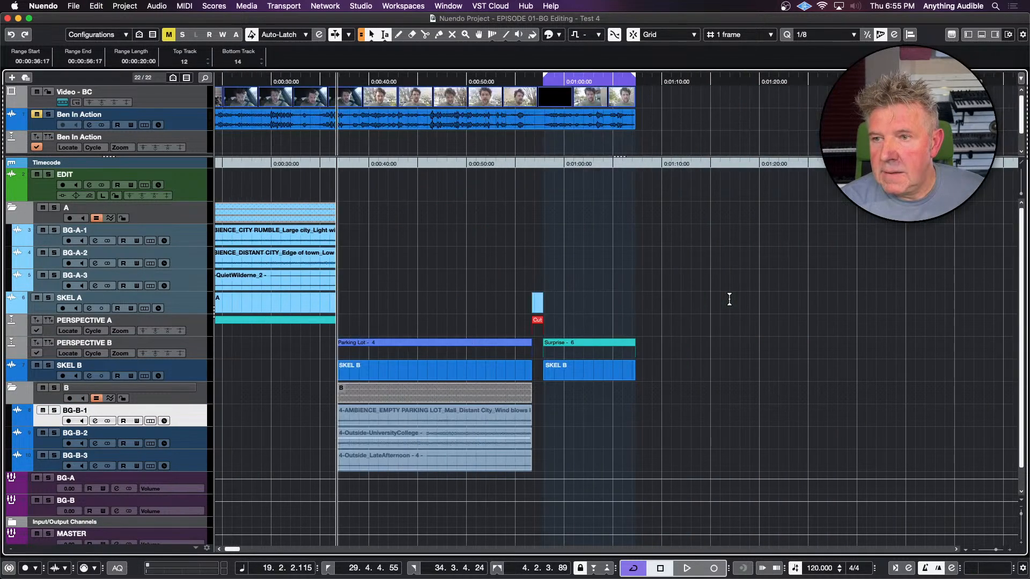
pyautogui.click(535, 253)
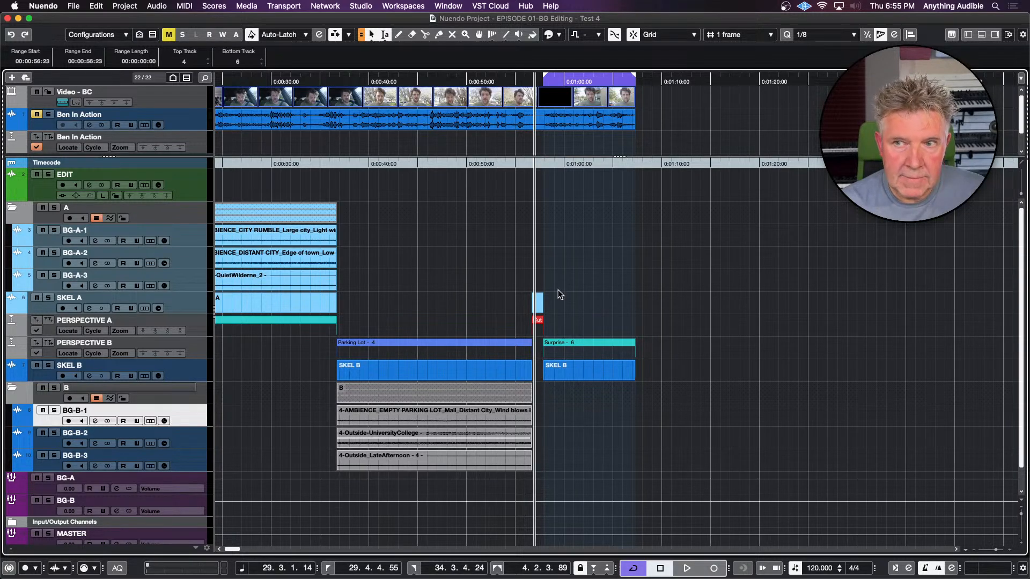
pyautogui.click(511, 182)
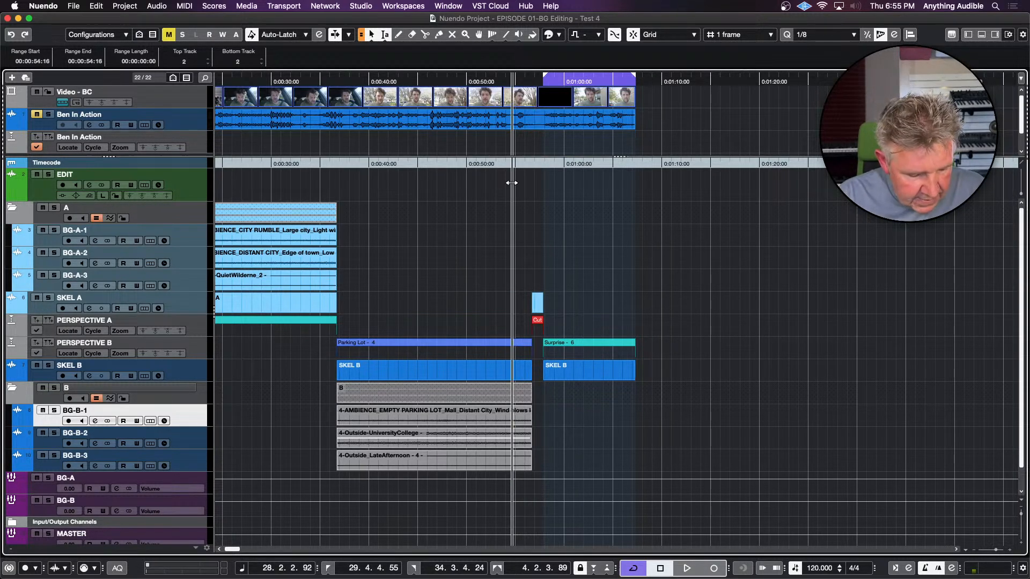
pyautogui.press('super+p')
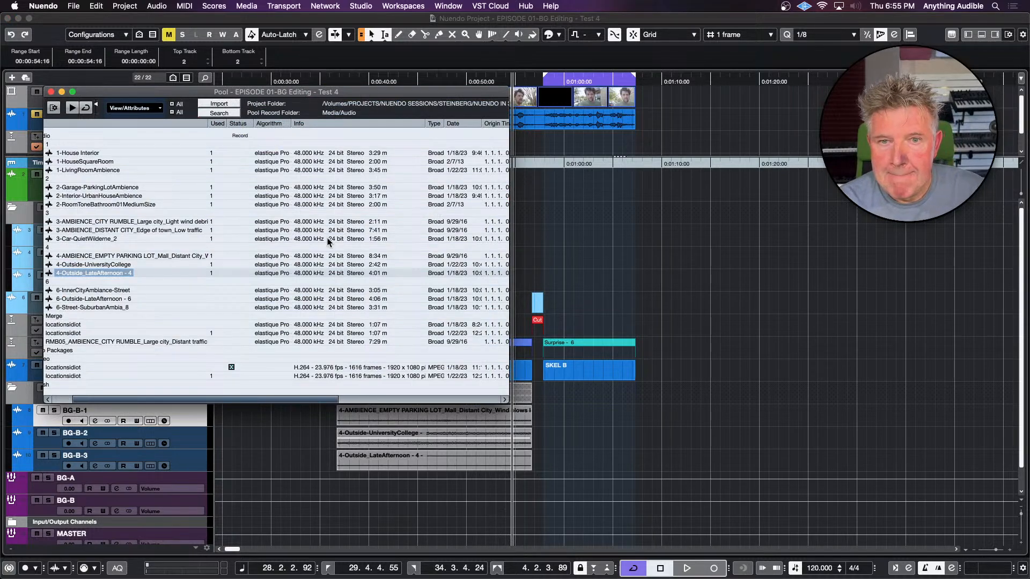
pyautogui.click(105, 292)
pyautogui.moveTo(106, 292); pyautogui.dragTo(508, 184)
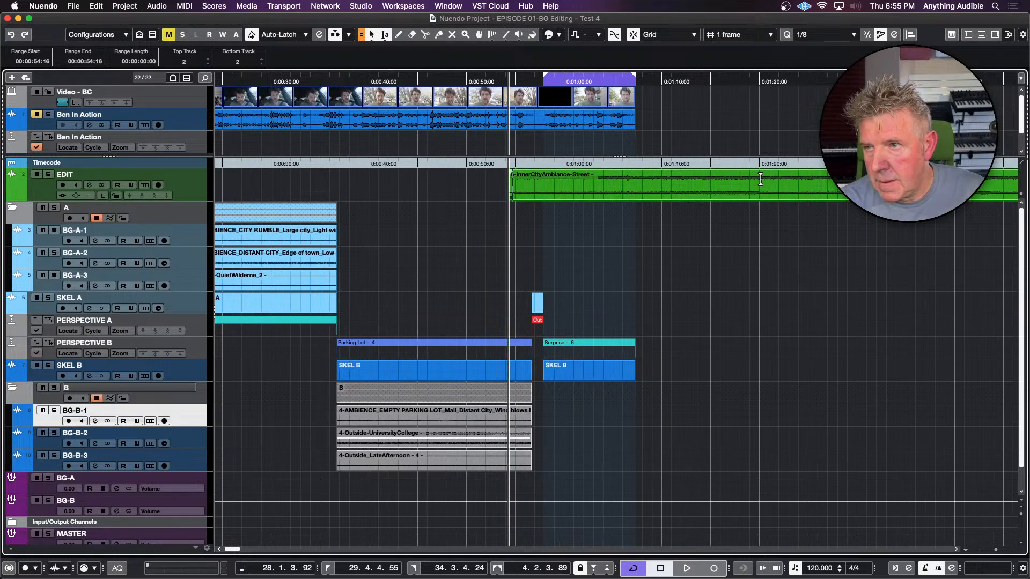
pyautogui.moveTo(744, 185); pyautogui.dragTo(882, 188)
pyautogui.press('super+t')
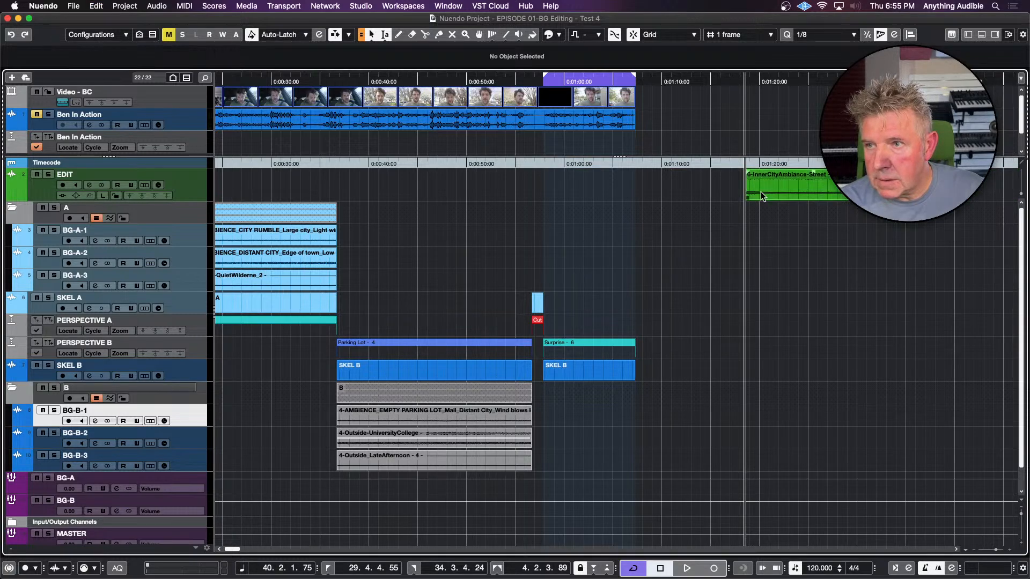
pyautogui.moveTo(760, 191); pyautogui.dragTo(556, 413)
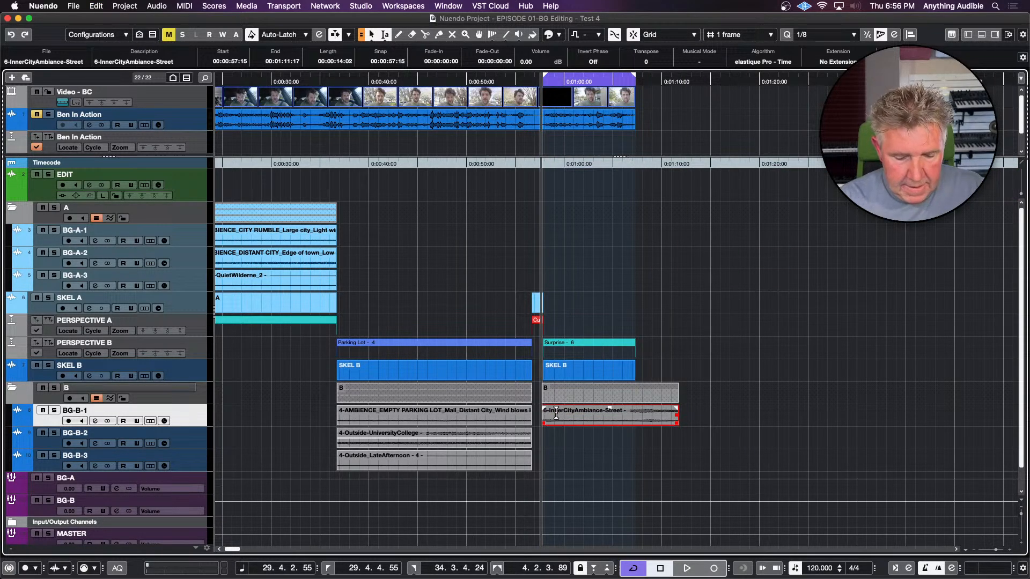
# Crop 6-Outside-LateAfternoon - 6 on the EDIT track to about 14 seconds and place it on BG-B-2 under the Surprise scene
pyautogui.press('super+p')
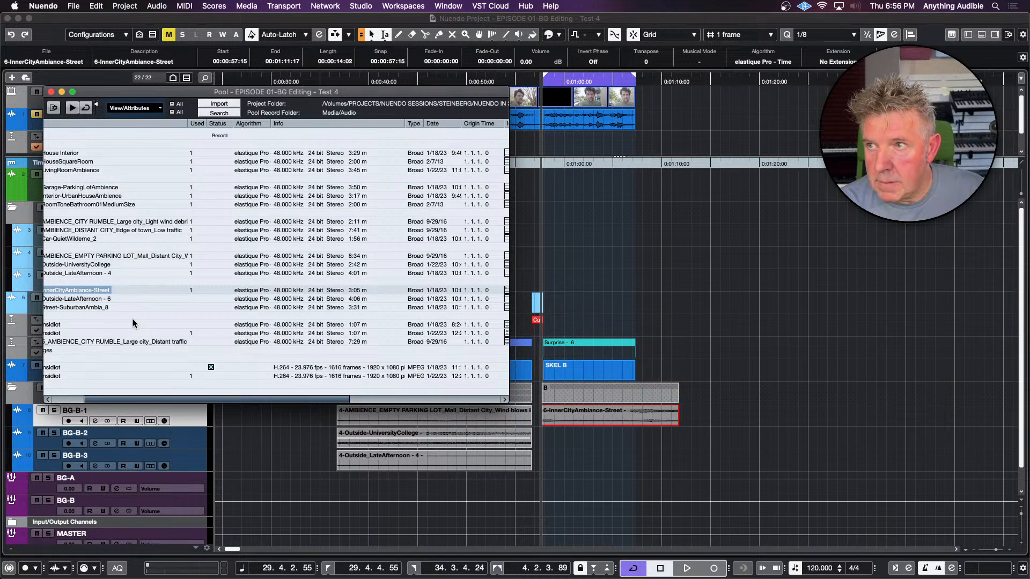
pyautogui.click(99, 300)
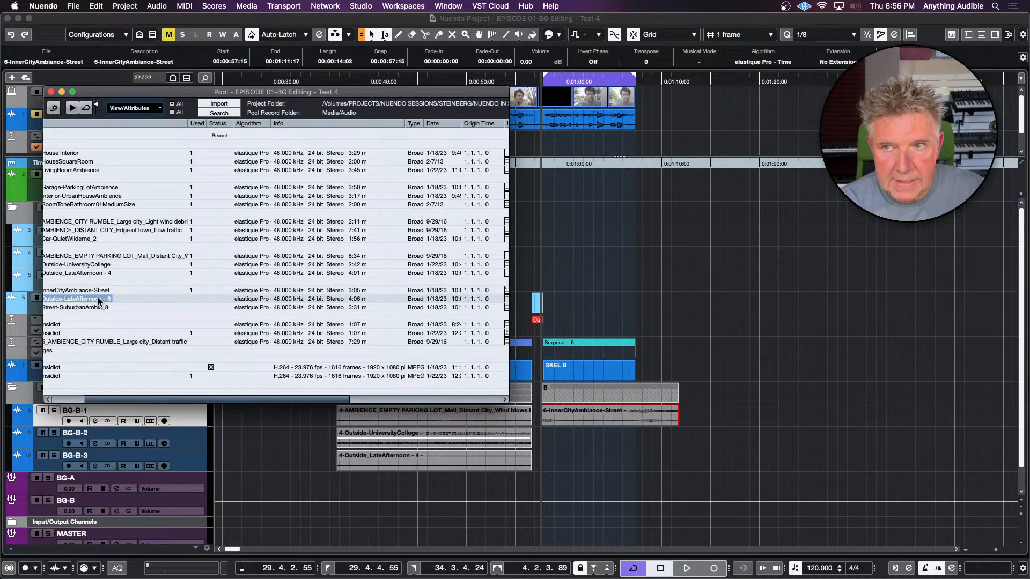
pyautogui.moveTo(100, 300); pyautogui.dragTo(690, 195)
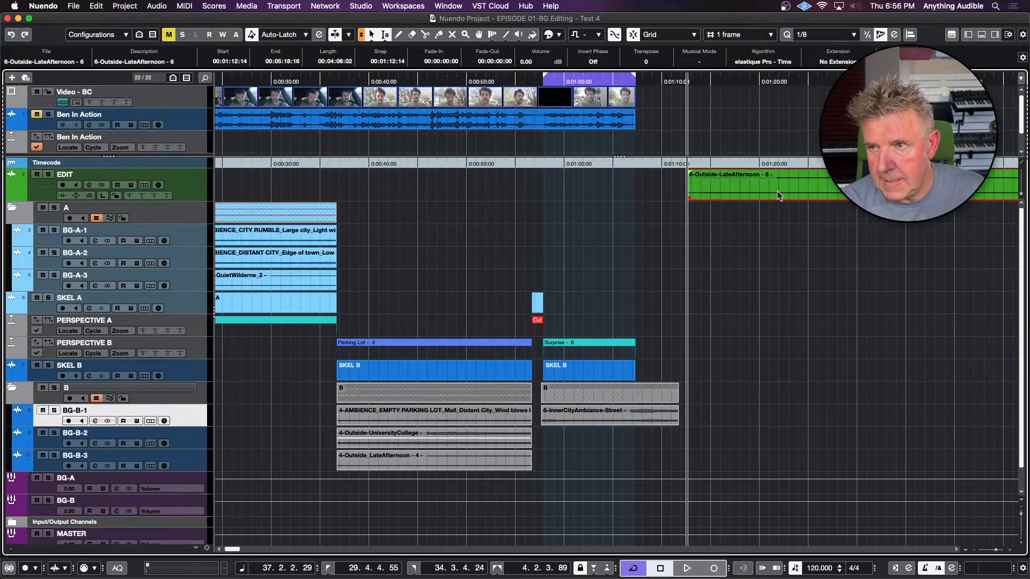
pyautogui.moveTo(818, 193); pyautogui.dragTo(956, 193)
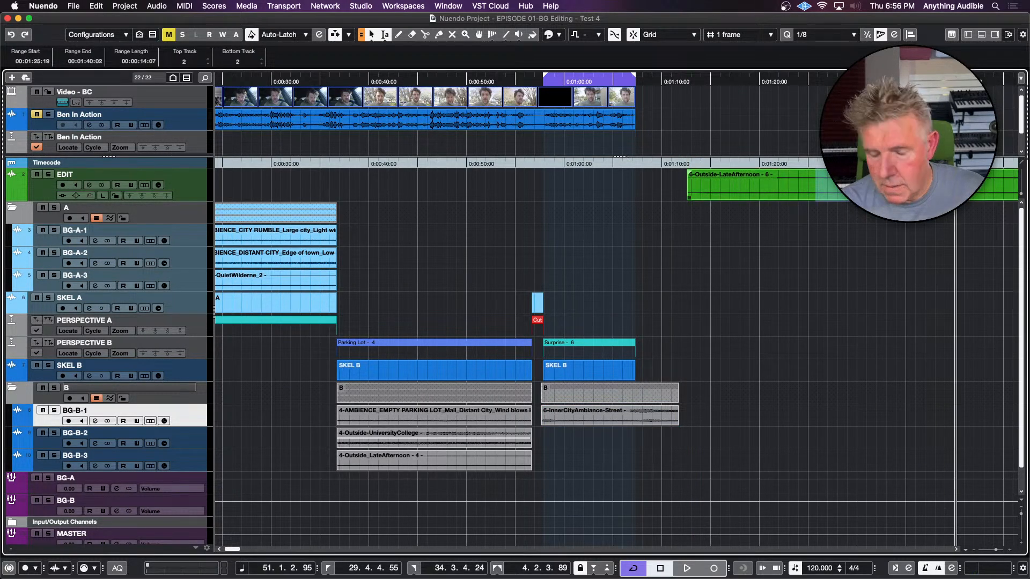
pyautogui.press('super+shift+x')
pyautogui.click(797, 183)
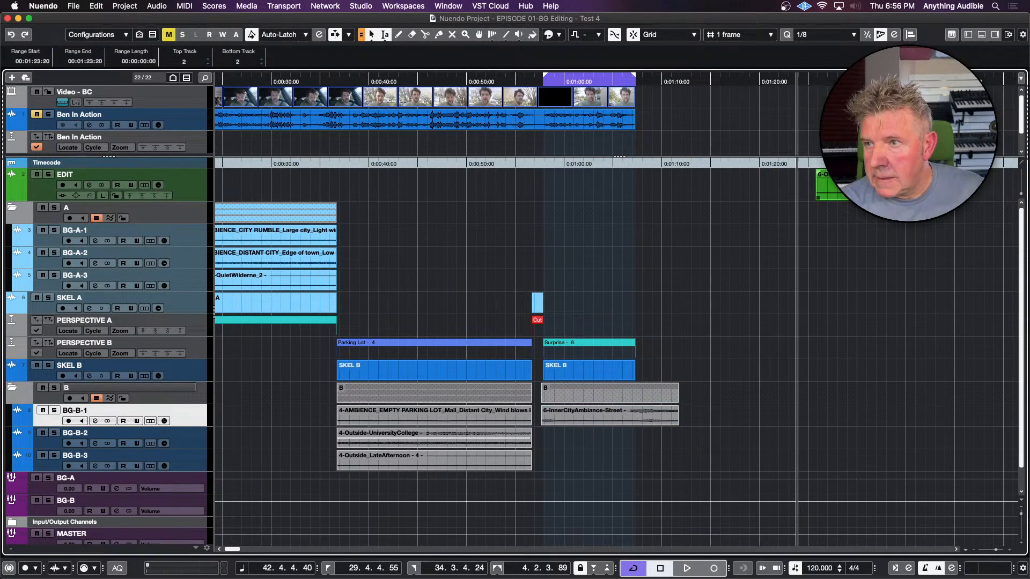
pyautogui.moveTo(821, 185); pyautogui.dragTo(578, 447)
# Crop 6-Street-SuburbanAmbia_8 on the EDIT track to about 13 seconds and place it on BG-B-3 under the Surprise scene
pyautogui.press('super+p')
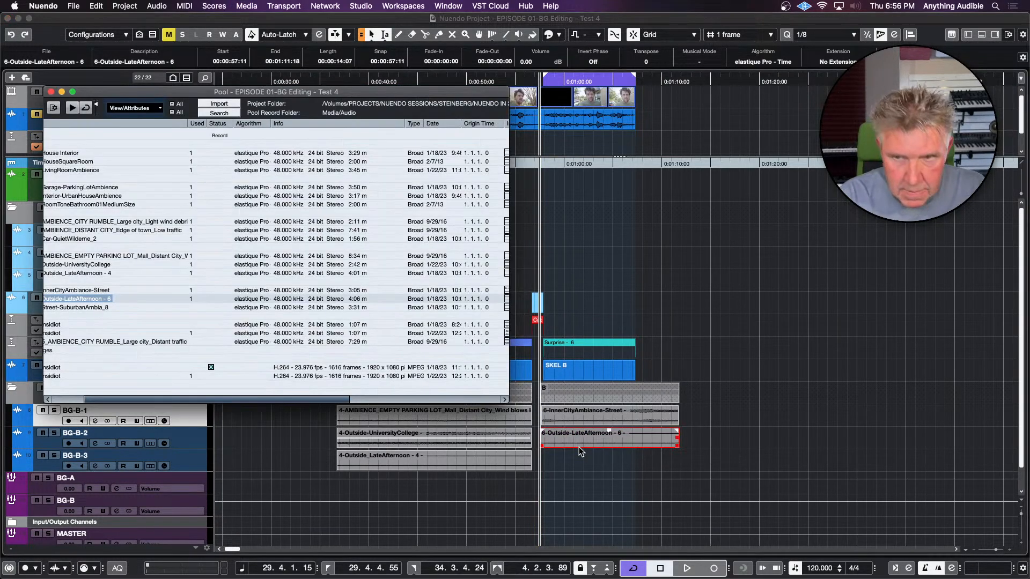
pyautogui.click(100, 308)
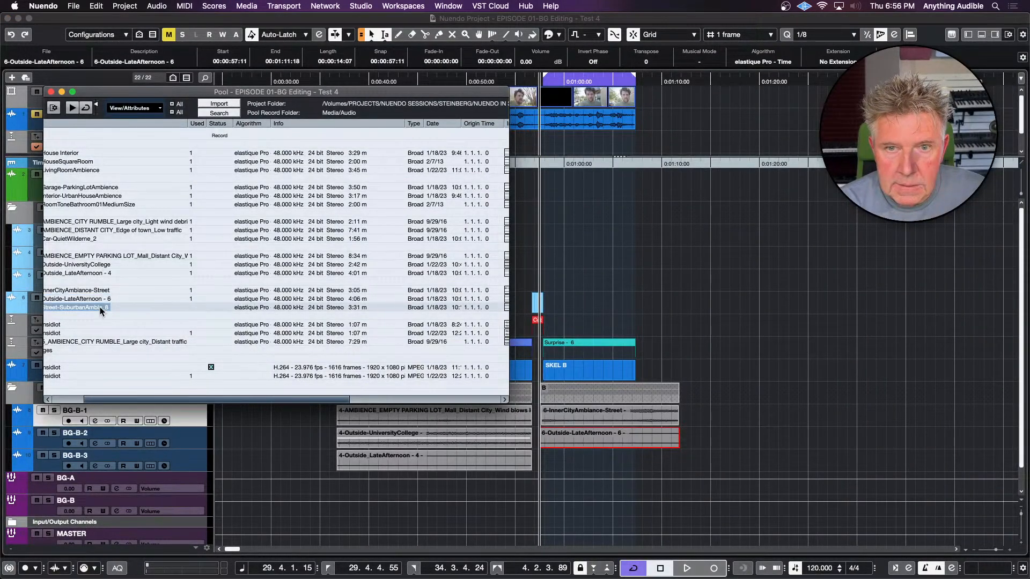
pyautogui.moveTo(98, 307); pyautogui.dragTo(574, 186)
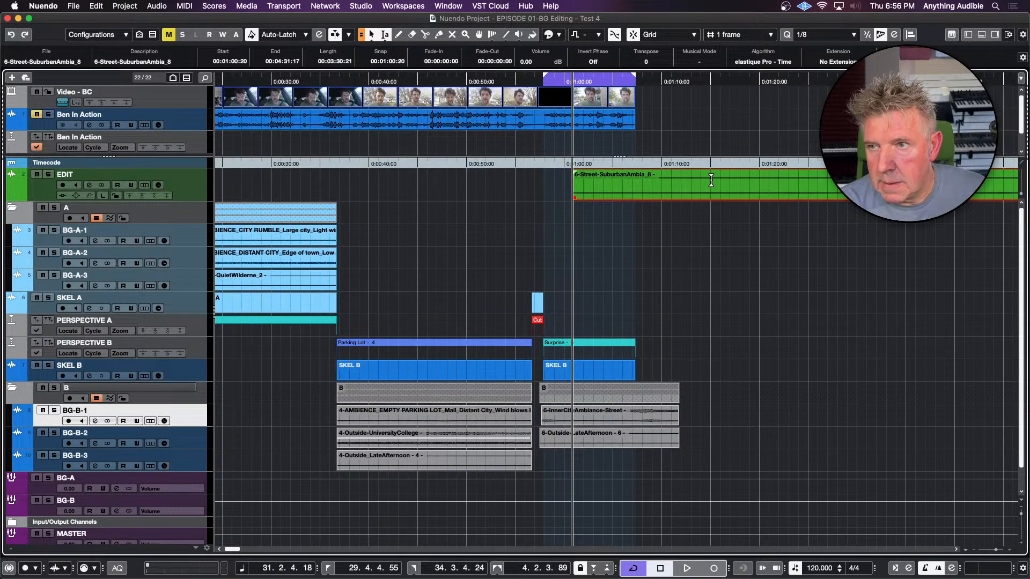
pyautogui.moveTo(711, 183); pyautogui.dragTo(837, 184)
pyautogui.press('super+t')
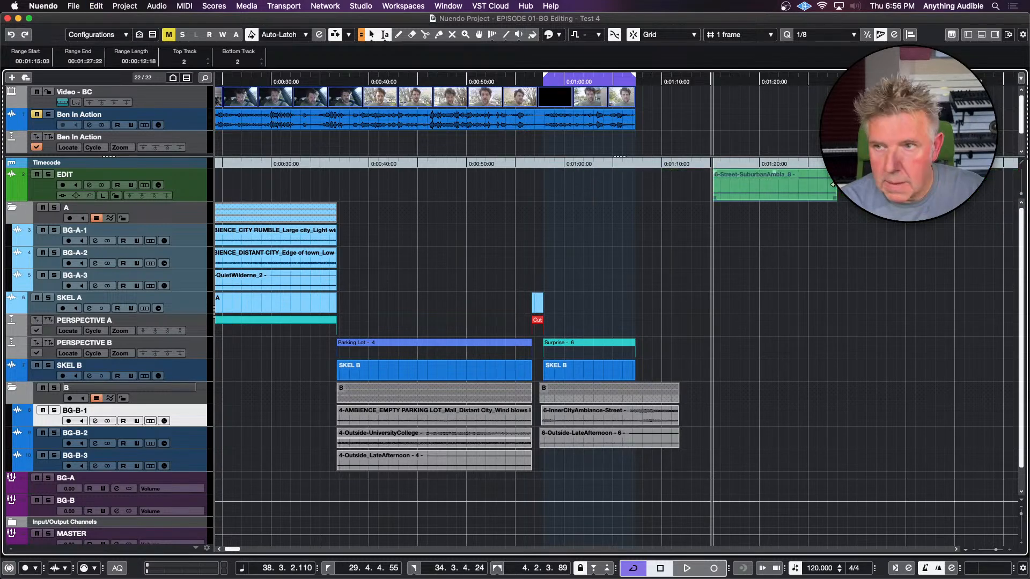
pyautogui.click(687, 184)
pyautogui.moveTo(751, 189); pyautogui.dragTo(579, 463)
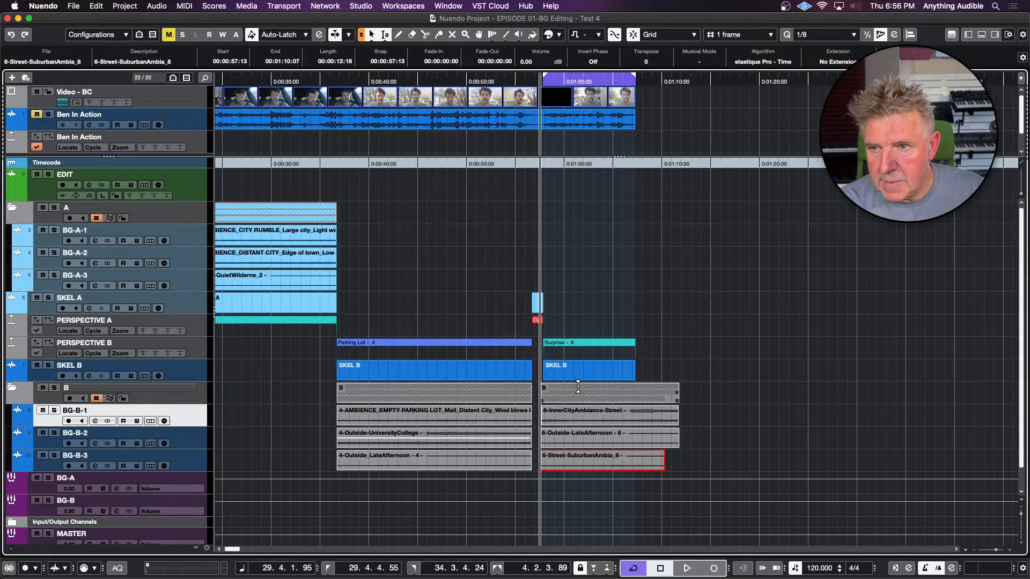
# Crop the Surprise clips on BG-B-1 to BG-B-3 to the last SKEL B event's range, 00:00:57:21 to 00:01:07:08
pyautogui.doubleClick(592, 371)
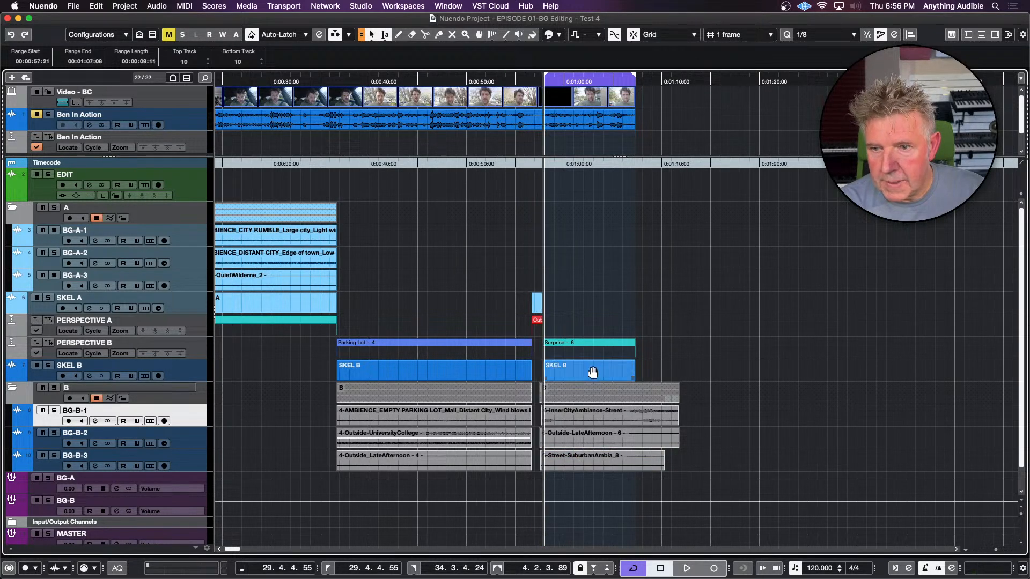
pyautogui.press('Down')
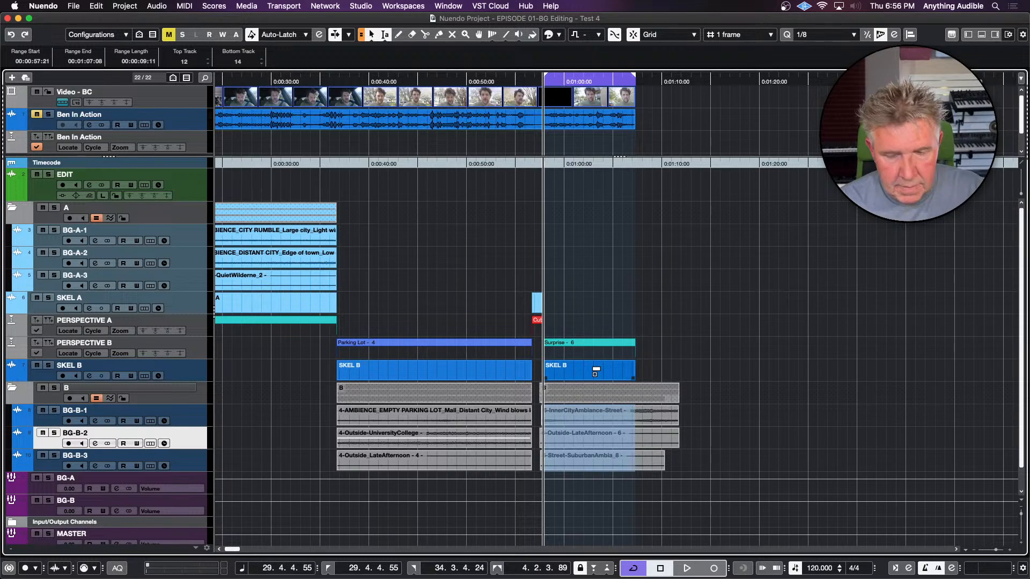
pyautogui.hotkey('shift', 'c')
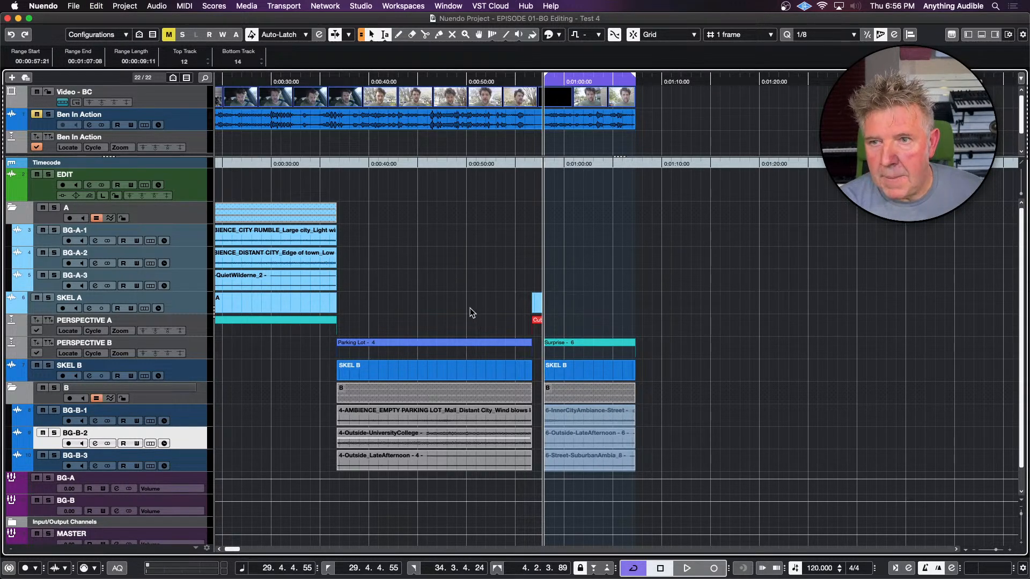
# Play the edited ambiences against the video from 00:00:06:06 in the Living Room scene, and close the video player when finished
pyautogui.hscroll(-5, 469, 308)
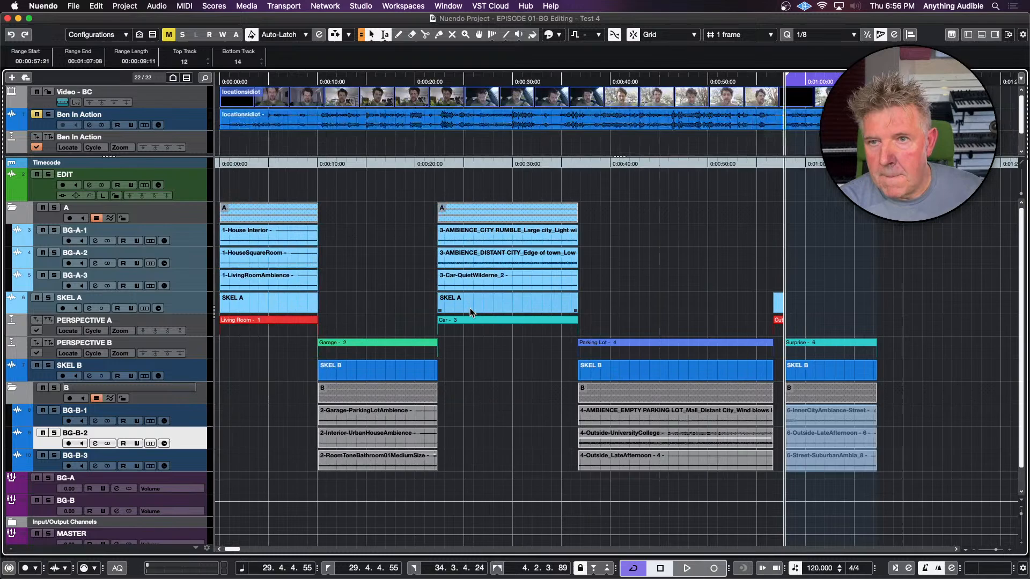
pyautogui.click(279, 180)
pyautogui.press('space')
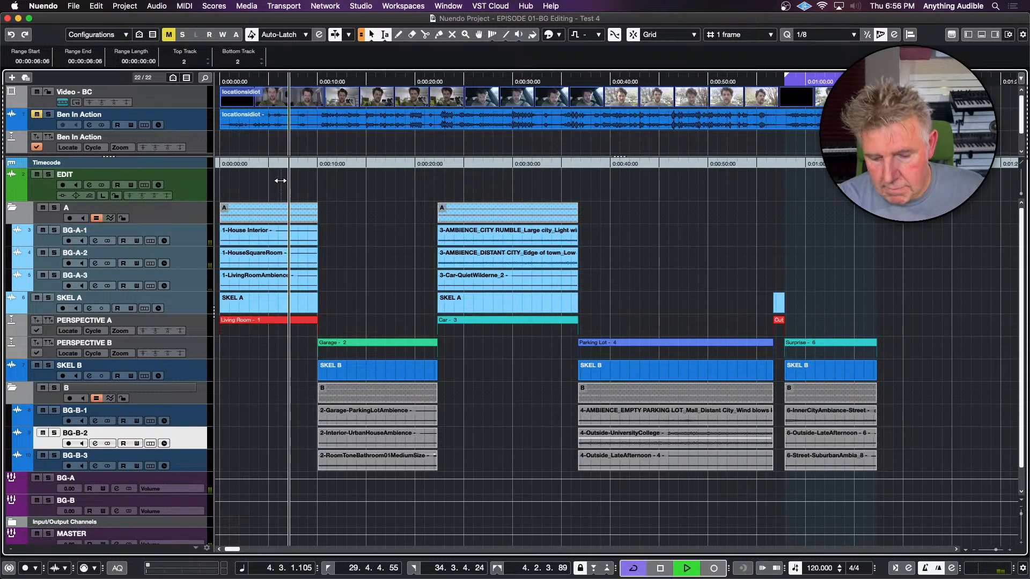
pyautogui.press('space')
pyautogui.press('space')
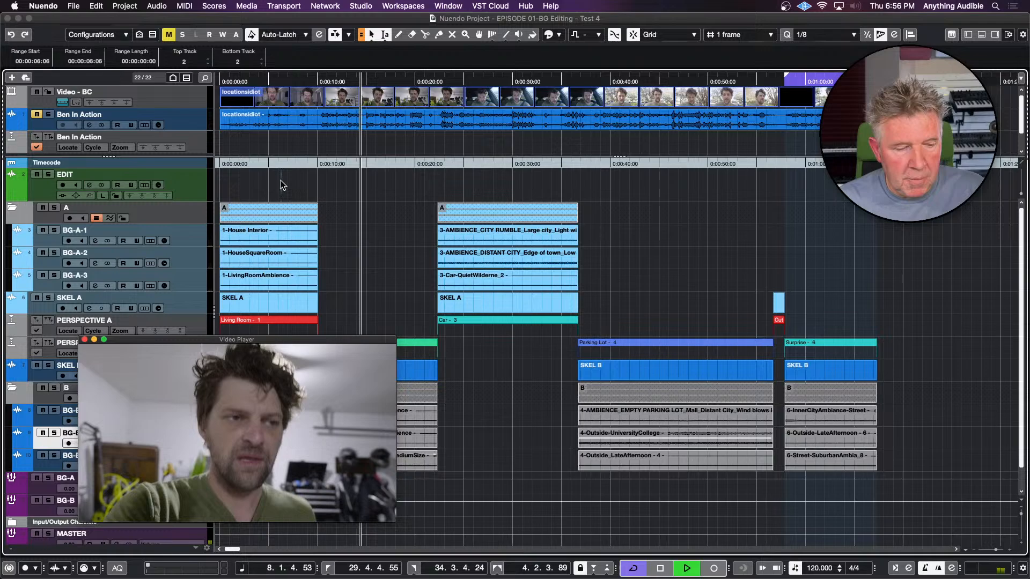
pyautogui.click(281, 186)
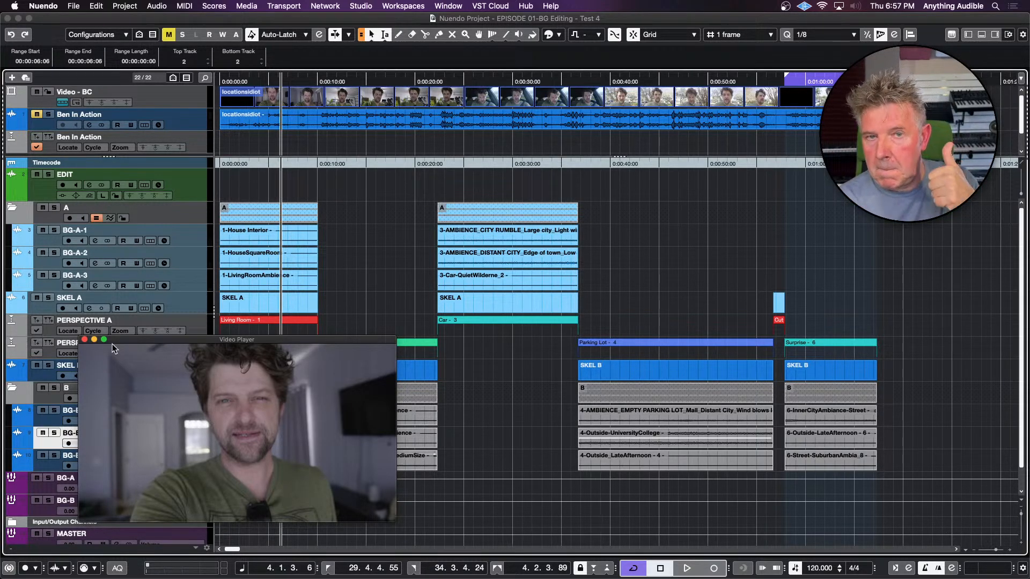
pyautogui.click(84, 340)
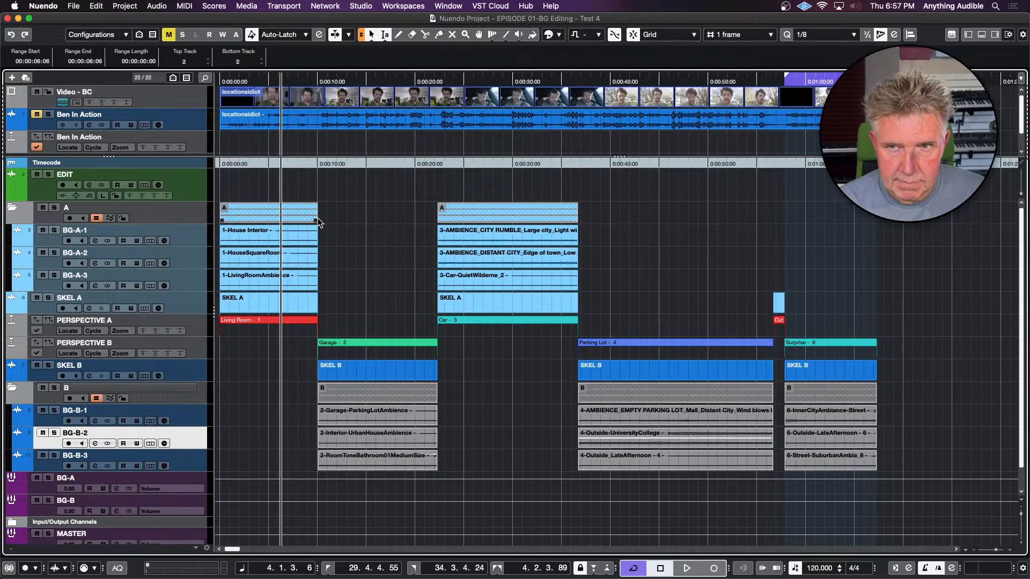
# Overlap the Living Room and Garage clips at the 00:00:10:01 cut by extending each folder's edge one frame past it
pyautogui.click(318, 183)
pyautogui.press('h')
pyautogui.press('h')
pyautogui.press('h')
pyautogui.press('h')
pyautogui.press('h')
pyautogui.press('h')
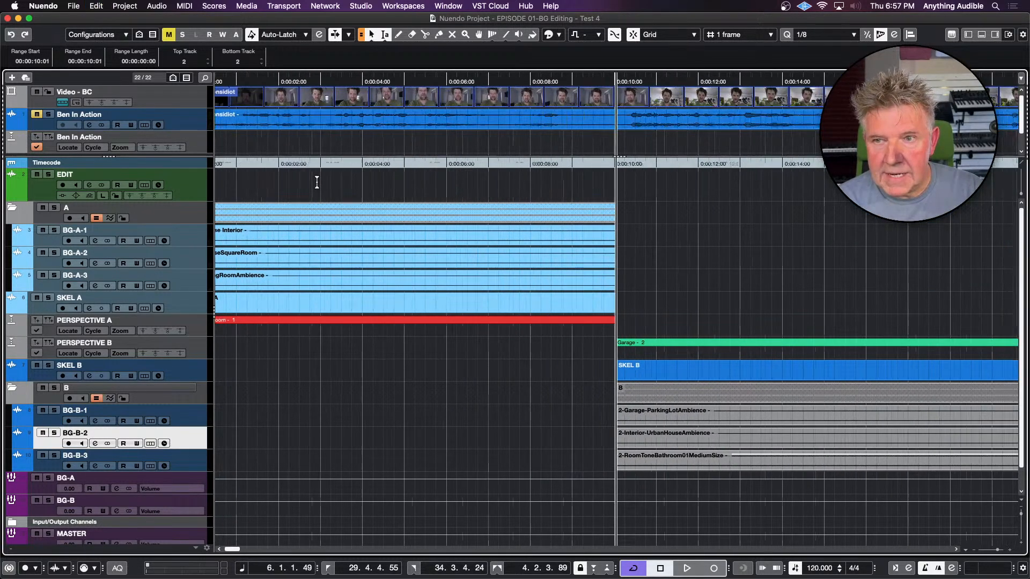
pyautogui.press('h')
pyautogui.press('h')
pyautogui.press('h')
pyautogui.press('h')
pyautogui.press('h')
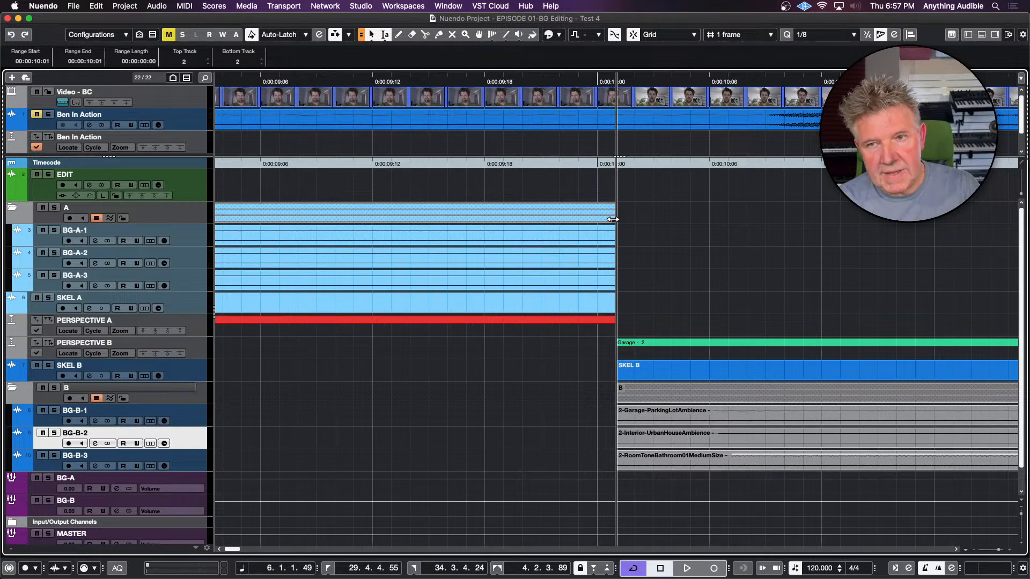
pyautogui.moveTo(613, 219); pyautogui.dragTo(634, 220)
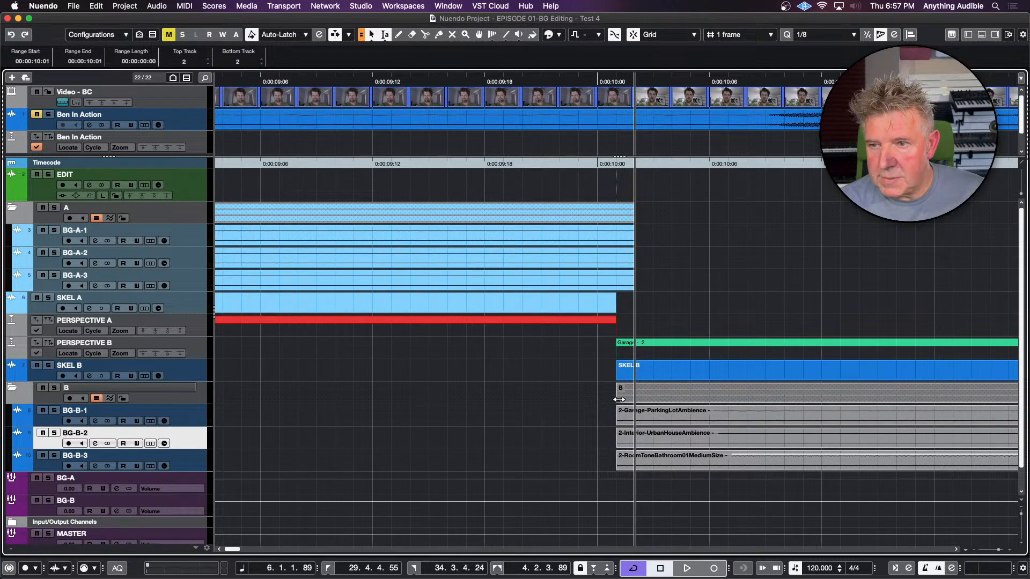
pyautogui.moveTo(618, 399); pyautogui.dragTo(602, 401)
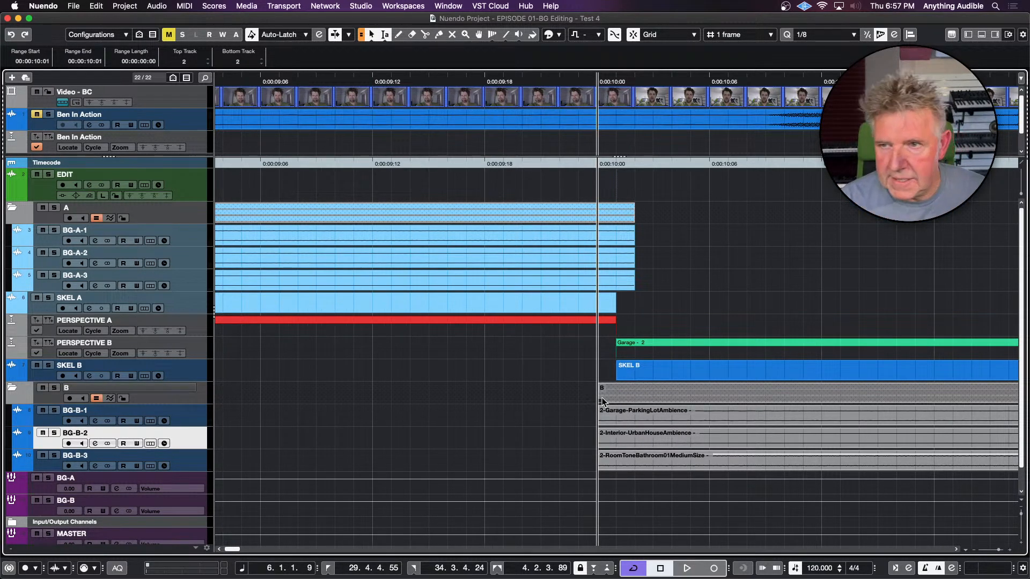
# Extend the end of the Garage clips in folder B one frame past the Car cut to 00:00:22:09, leaving SKEL B at its original length
pyautogui.click(671, 365)
pyautogui.press('l')
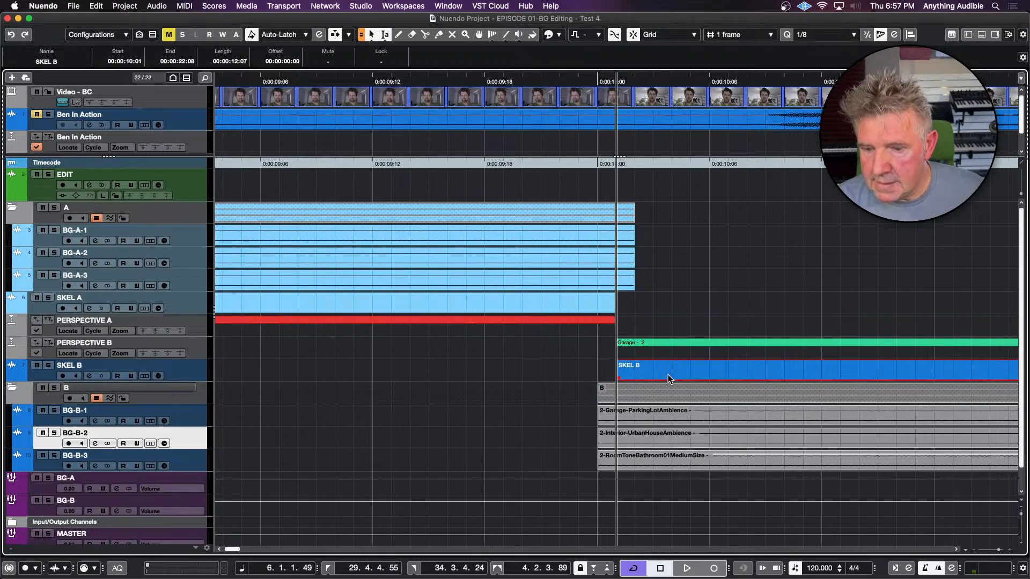
pyautogui.hotkey('shift', 'l')
pyautogui.press('space')
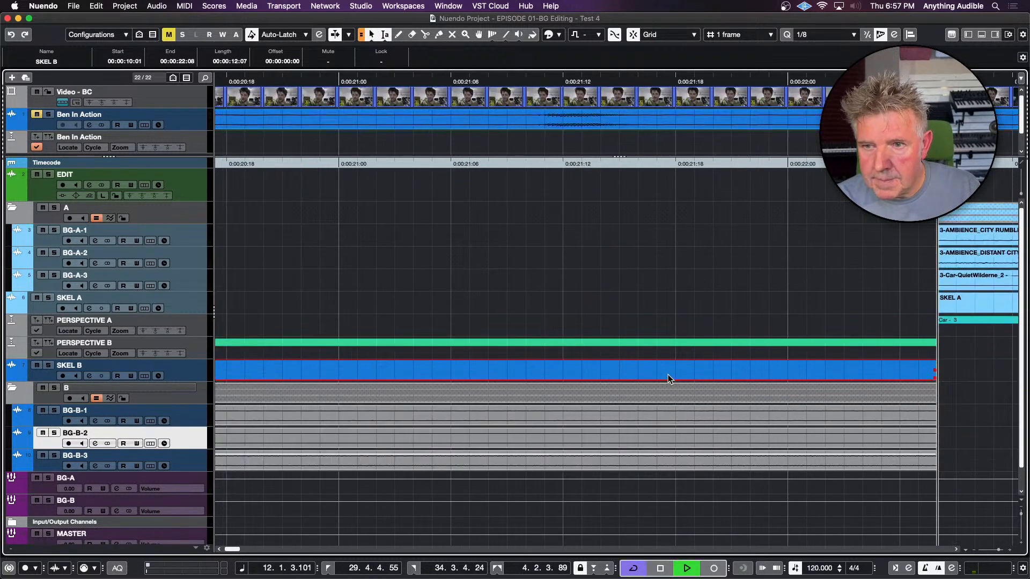
pyautogui.press('space')
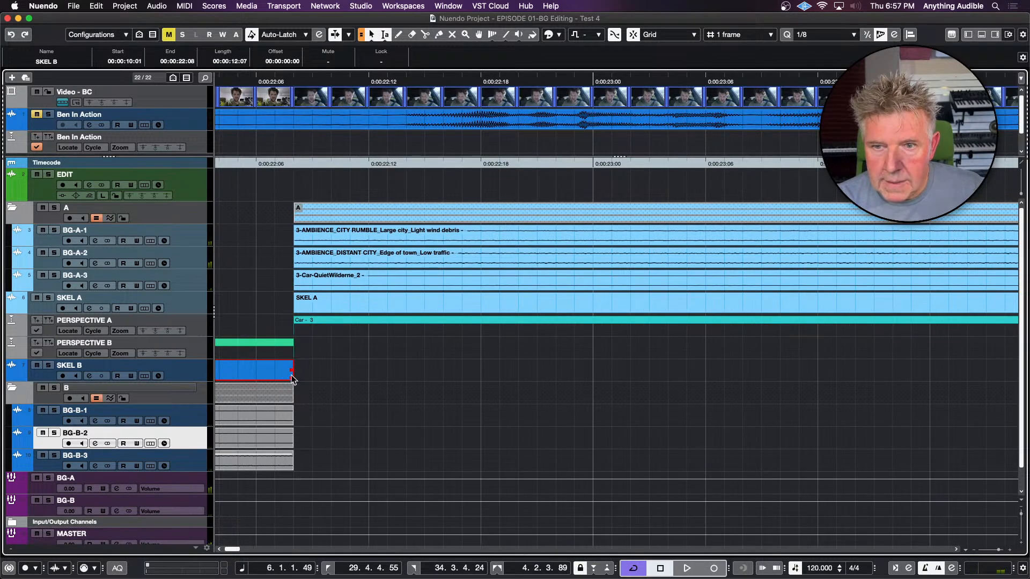
pyautogui.moveTo(290, 376); pyautogui.dragTo(308, 376)
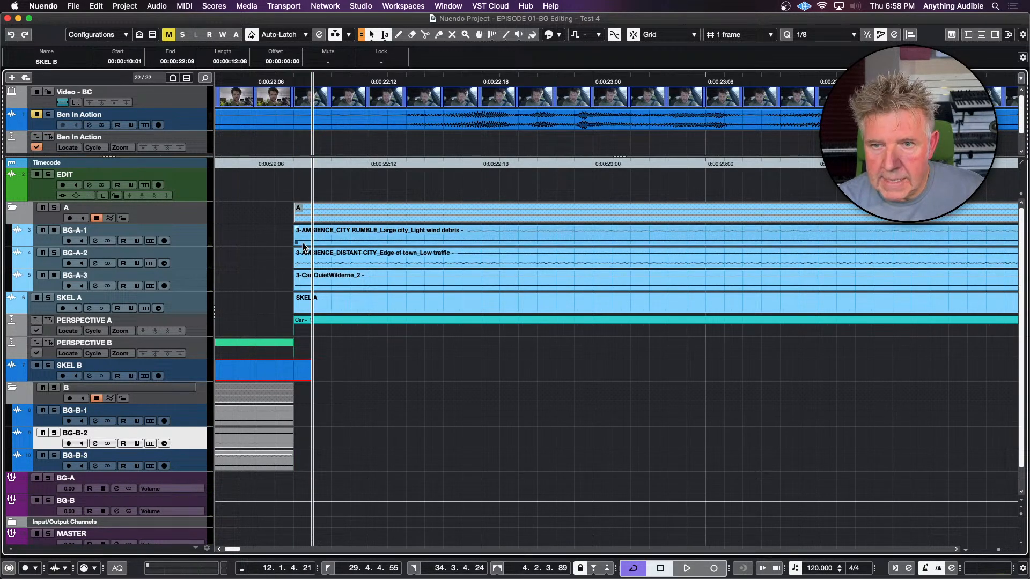
pyautogui.press('super+z')
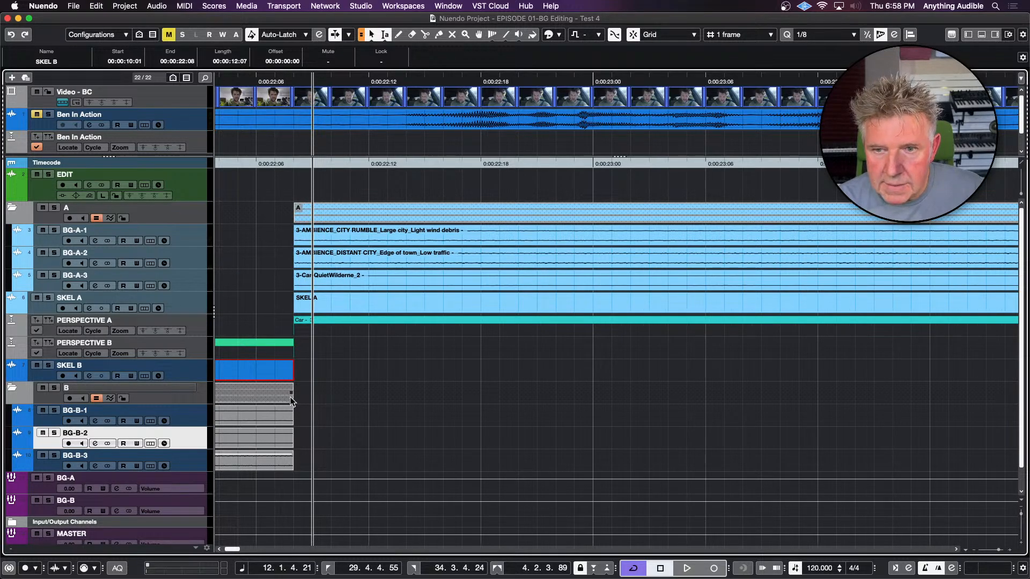
pyautogui.moveTo(290, 400); pyautogui.dragTo(311, 400)
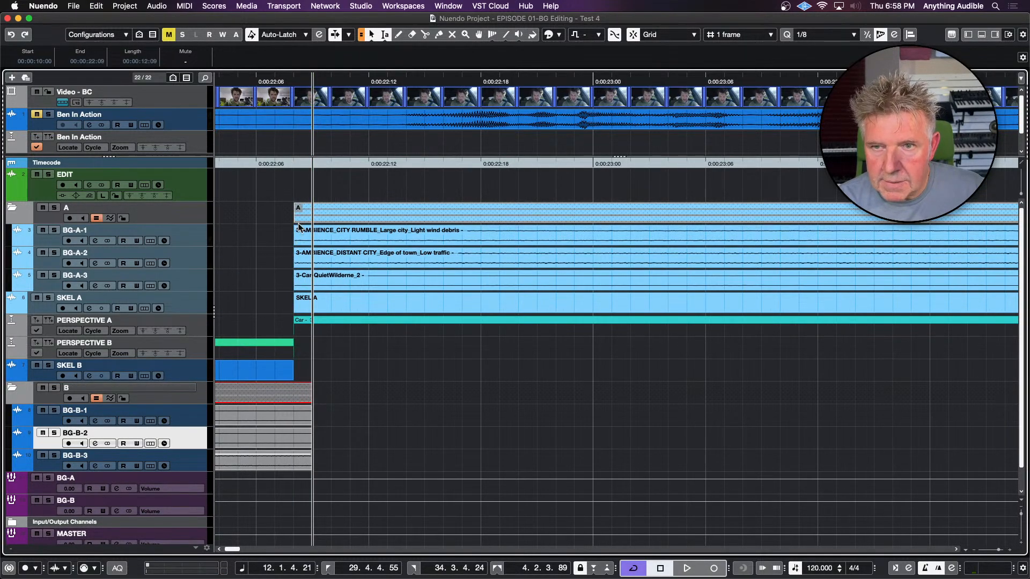
# Extend folder A's Car clips to 00:00:22:07 and 00:00:36:18, and start folder B's Parking Lot clips one frame early at 00:00:36:16
pyautogui.moveTo(295, 218); pyautogui.dragTo(275, 218)
pyautogui.click(383, 301)
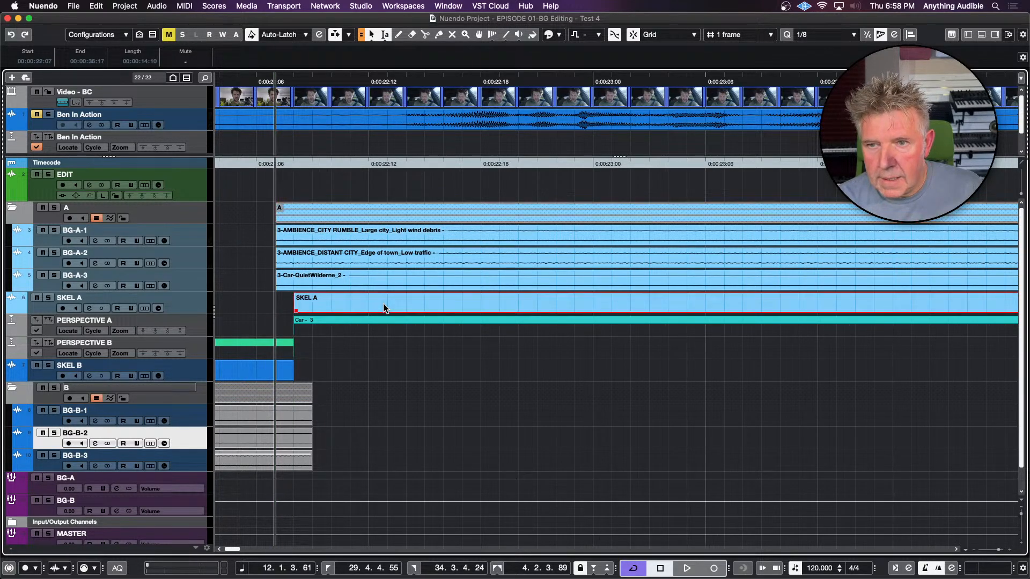
pyautogui.hotkey('shift', 'l')
pyautogui.press('space')
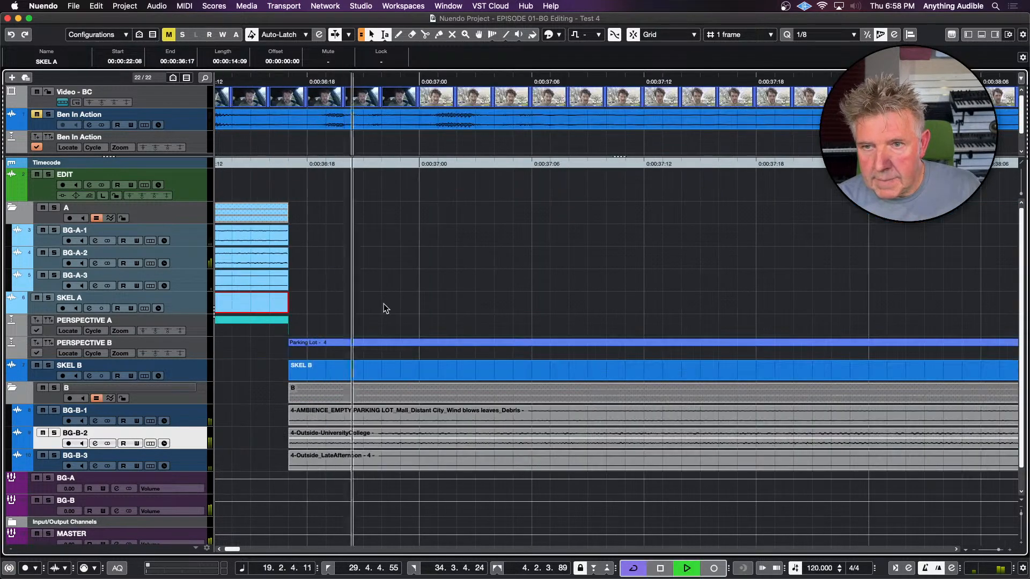
pyautogui.press('space')
pyautogui.press('l')
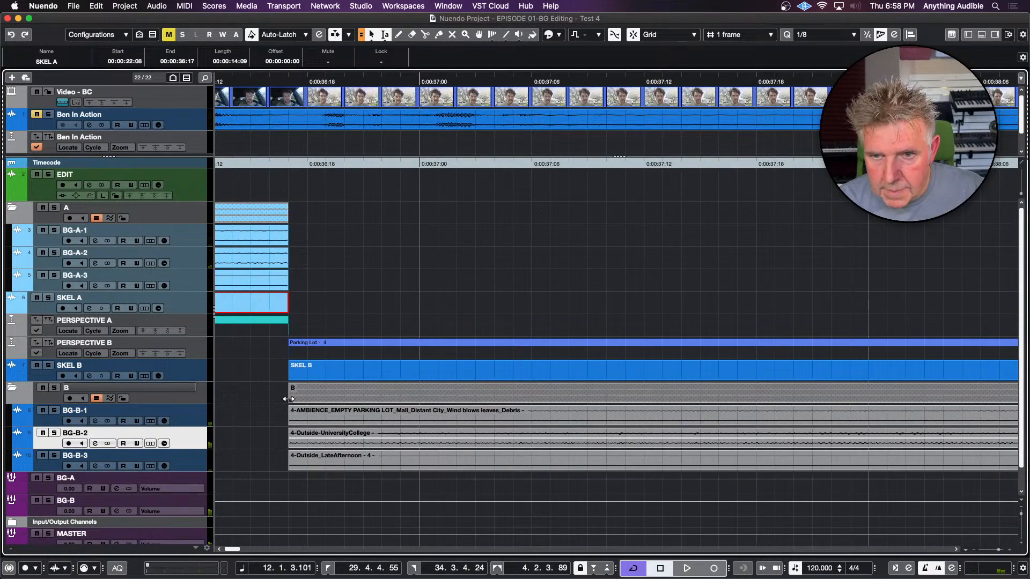
pyautogui.moveTo(286, 399); pyautogui.dragTo(271, 398)
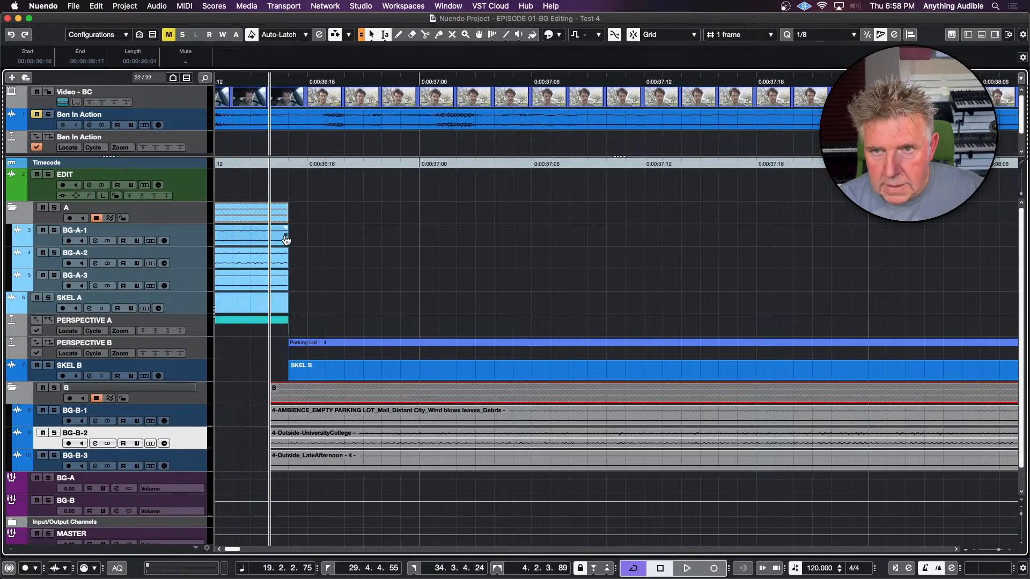
pyautogui.moveTo(287, 217); pyautogui.dragTo(302, 219)
# Extend the end of the Parking Lot clips in folder B one frame past the start of the Cut scene
pyautogui.press('g')
pyautogui.press('g')
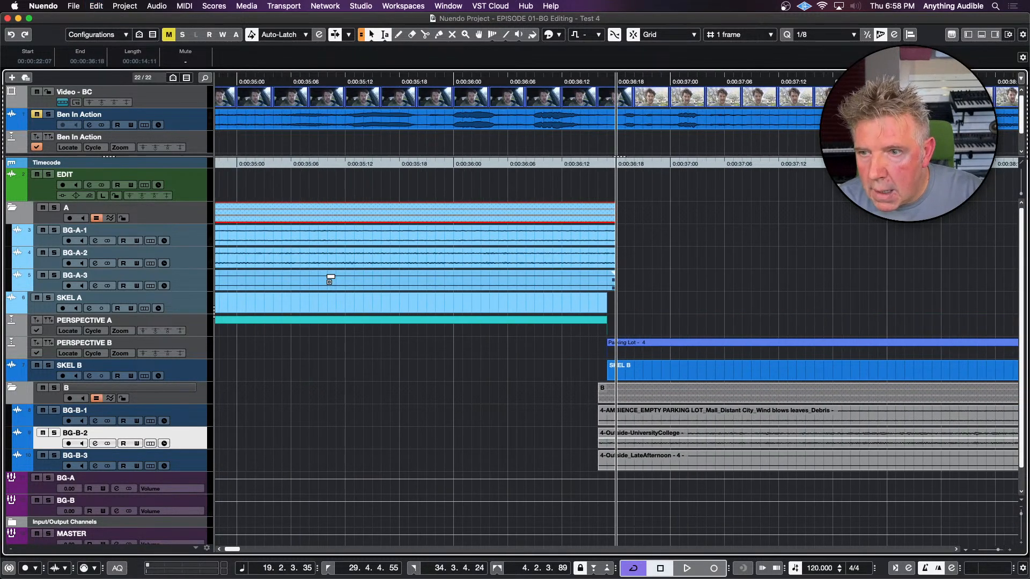
pyautogui.press('g')
pyautogui.press('g')
pyautogui.press('g')
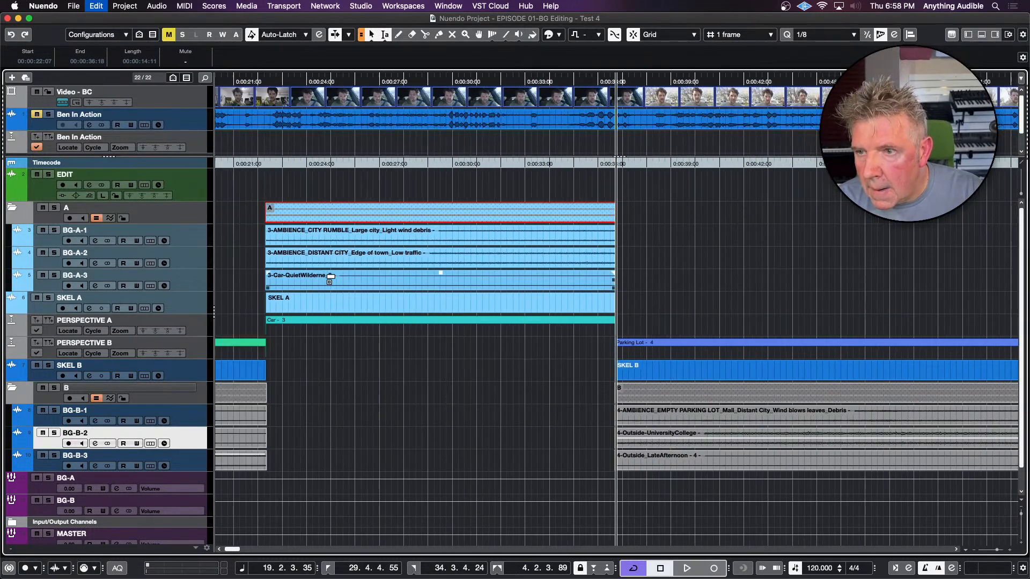
pyautogui.press('g')
pyautogui.press('g')
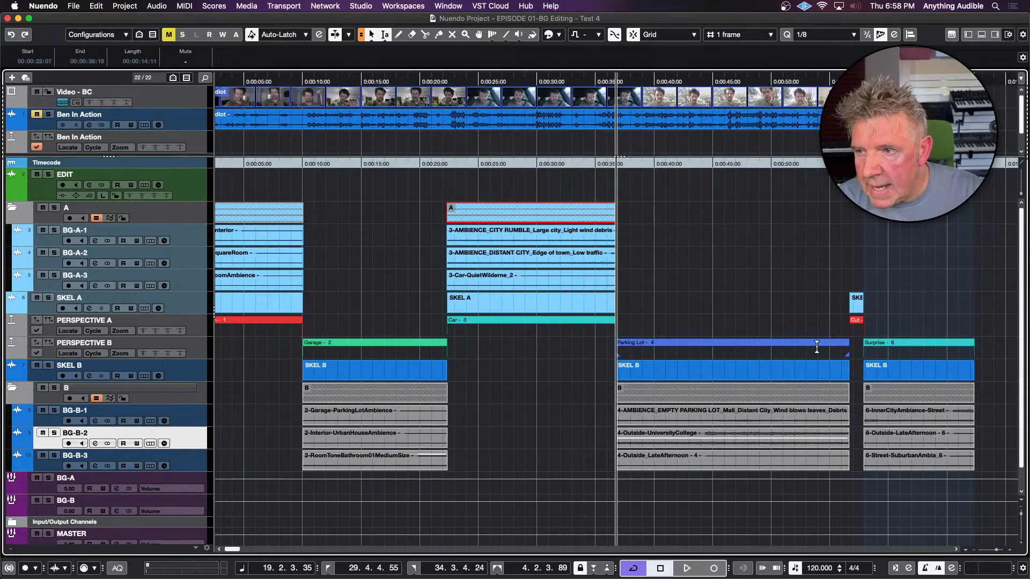
pyautogui.click(850, 273)
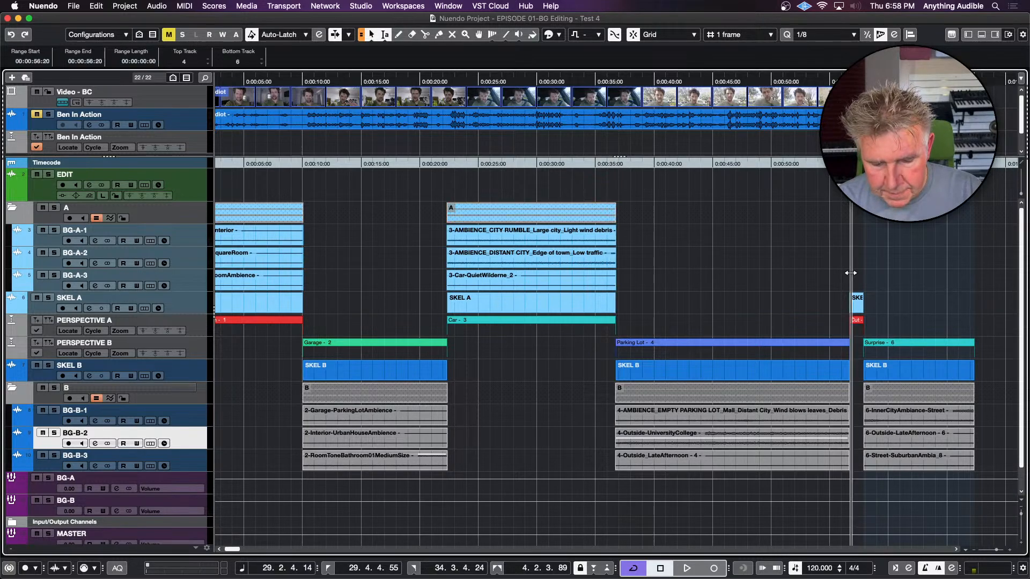
pyautogui.press('h')
pyautogui.press('h')
pyautogui.press('h')
pyautogui.press('h')
pyautogui.press('h')
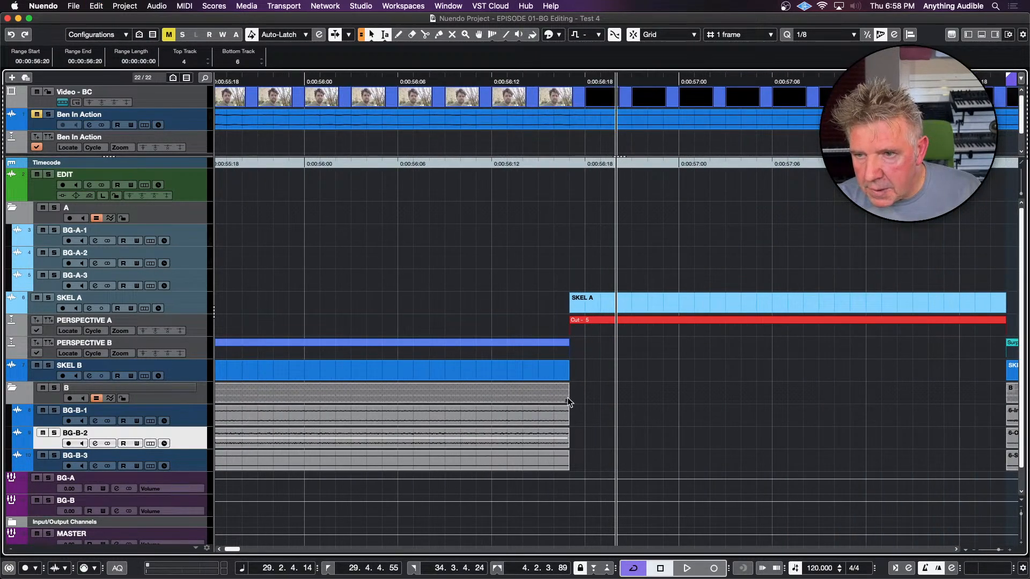
pyautogui.moveTo(573, 401)
pyautogui.mouseDown()
pyautogui.moveTo(599, 400)
pyautogui.moveTo(584, 400)
pyautogui.mouseUp()
# Unmute the Ben In Action track and show the video player with the cursor at 00:00:57:16, just before the Surprise scene
pyautogui.hscroll(8, 675, 379)
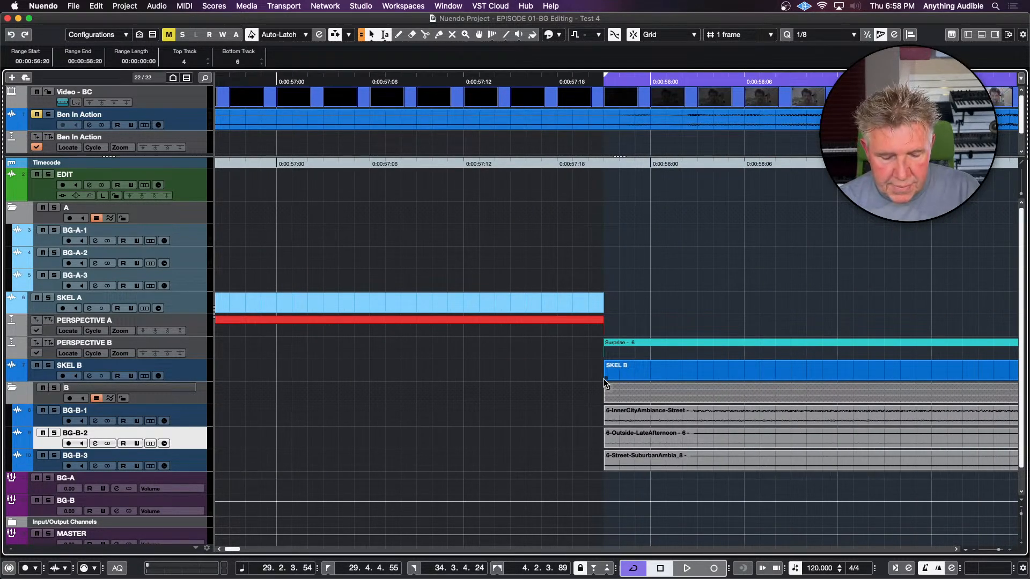
pyautogui.press('g')
pyautogui.press('g')
pyautogui.press('g')
pyautogui.press('g')
pyautogui.press('g')
pyautogui.press('g')
pyautogui.press('g')
pyautogui.press('g')
pyautogui.press('g')
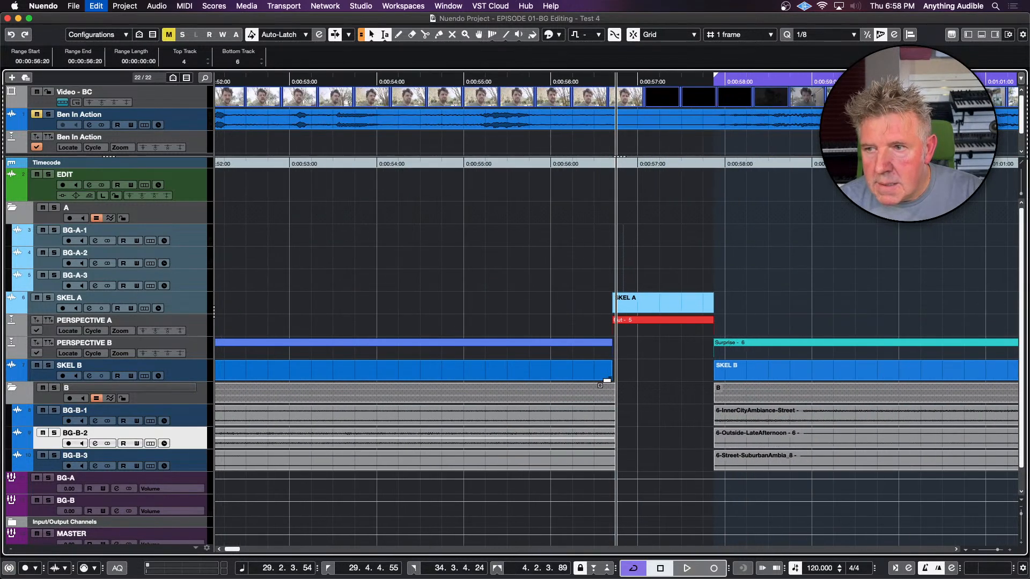
pyautogui.click(671, 368)
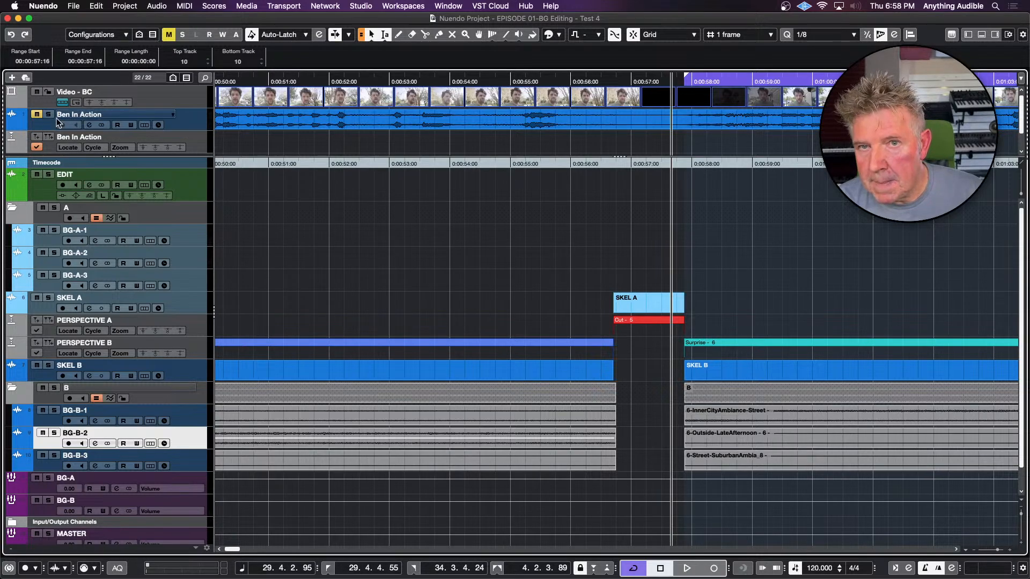
pyautogui.click(37, 115)
pyautogui.press('F8')
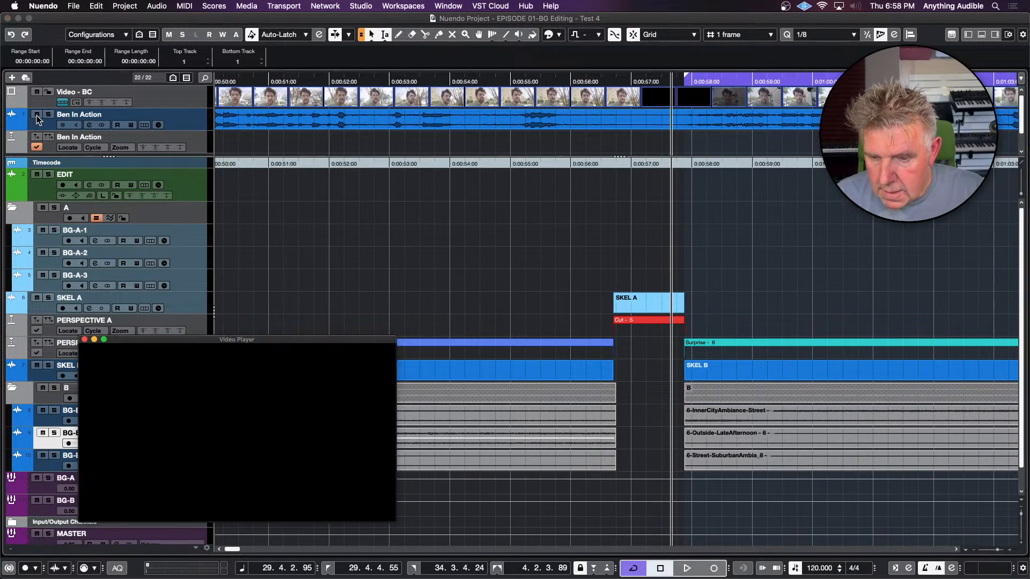
pyautogui.press('space')
pyautogui.press('space')
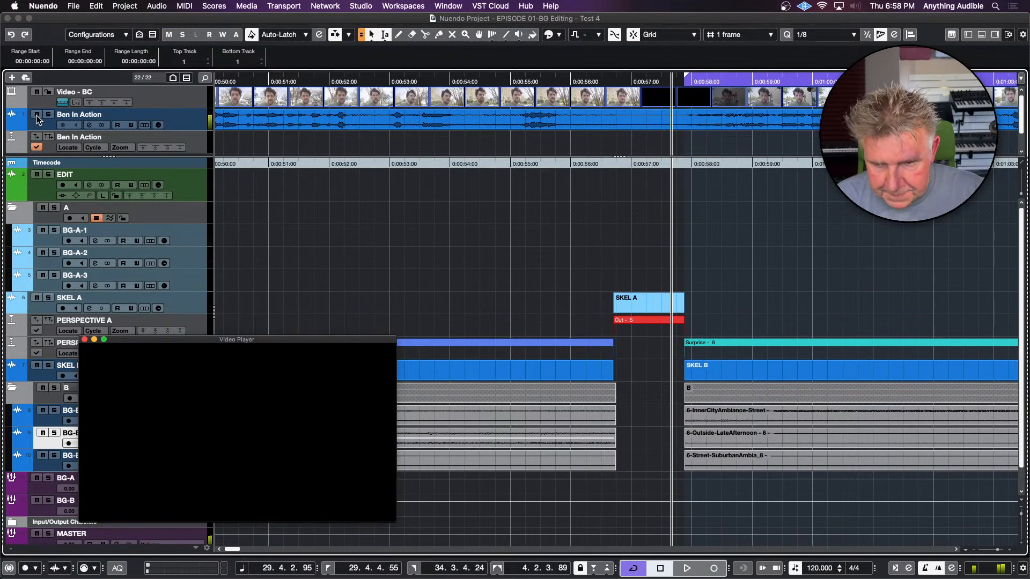
# Lower the volume of the Surprise clips on BG-B-1 to BG-B-3 to -3.80 dB
pyautogui.click(649, 393)
pyautogui.click(703, 418)
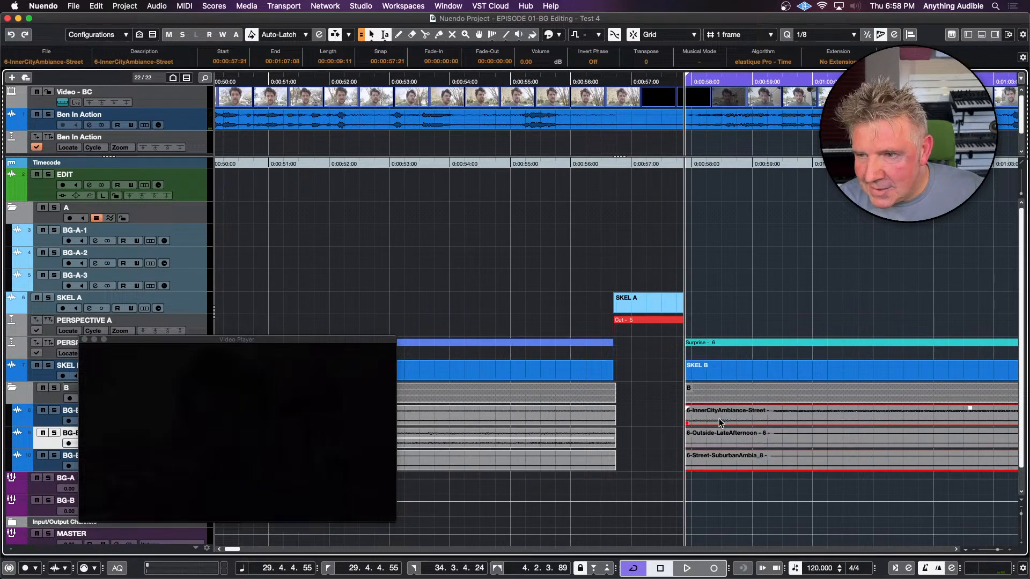
pyautogui.scroll(-3, 721, 422)
pyautogui.press('space')
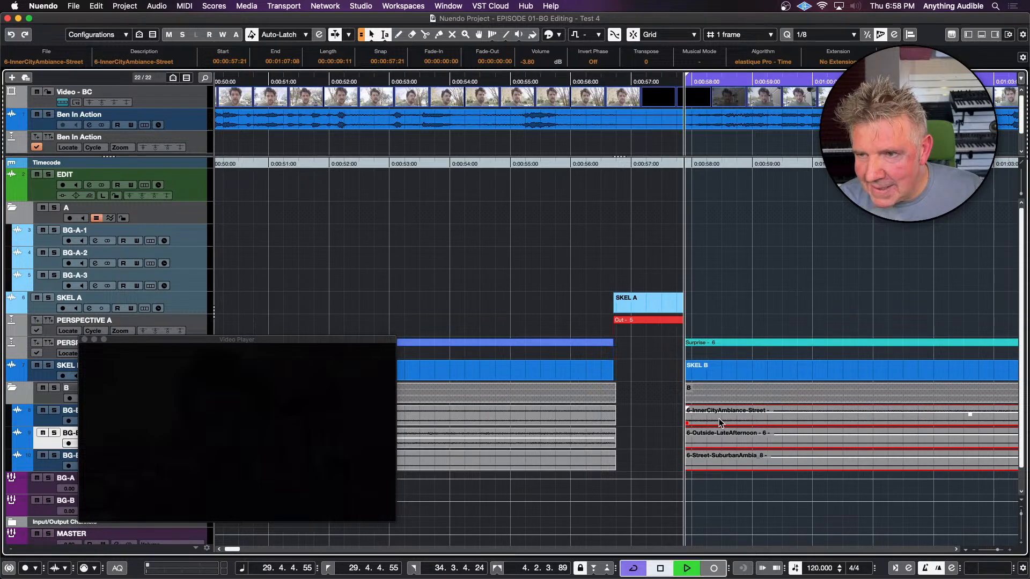
pyautogui.press('space')
# Play the Surprise scene's ambiences with the dialogue and video from 00:00:57:16 to the end of the picture
pyautogui.click(671, 368)
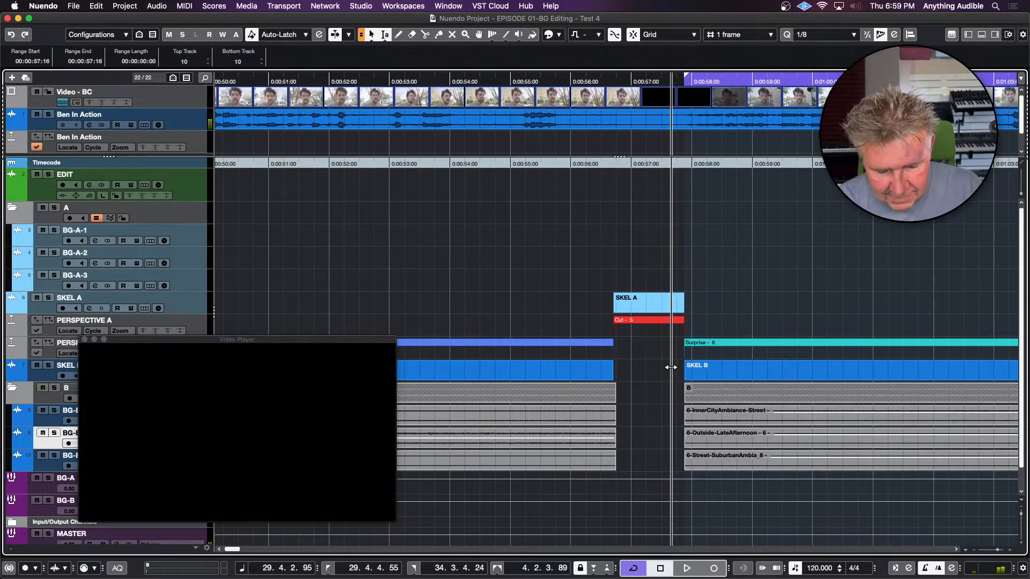
pyautogui.press('space')
pyautogui.press('g')
pyautogui.press('g')
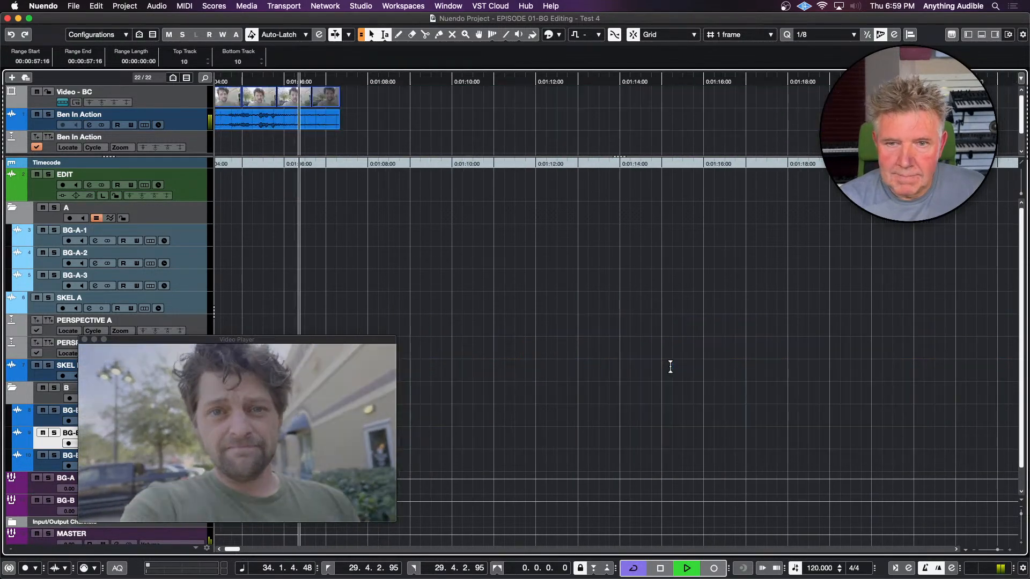
pyautogui.press('space')
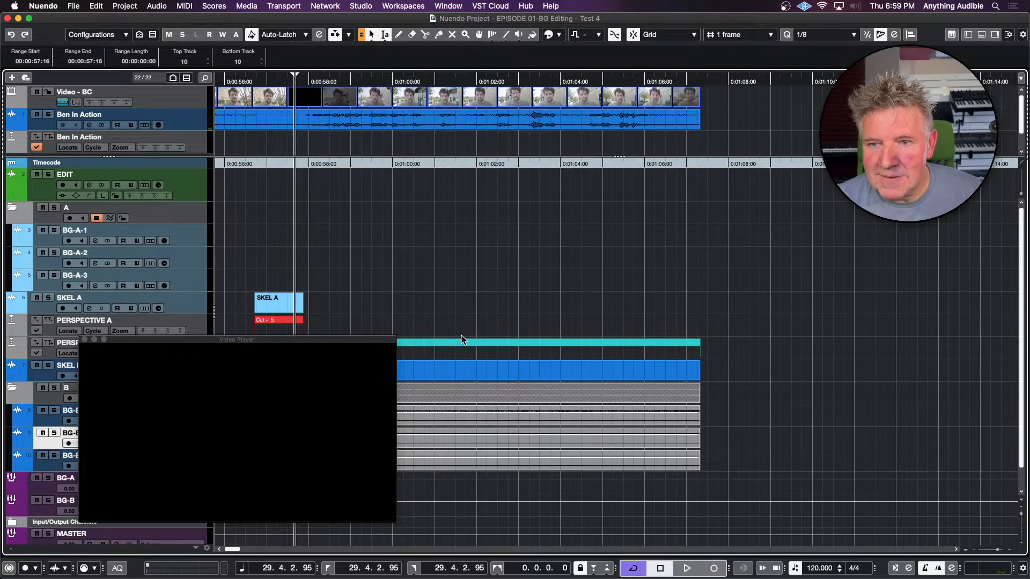
# Extend the start of the Surprise clips in folder B one frame before the SKEL B event
pyautogui.hscroll(-5, 471, 327)
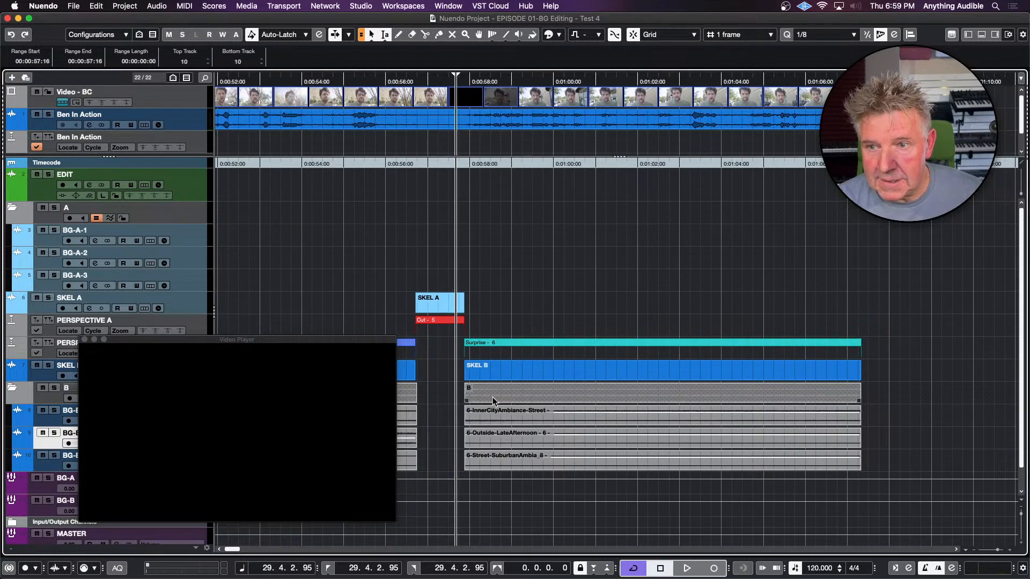
pyautogui.click(488, 415)
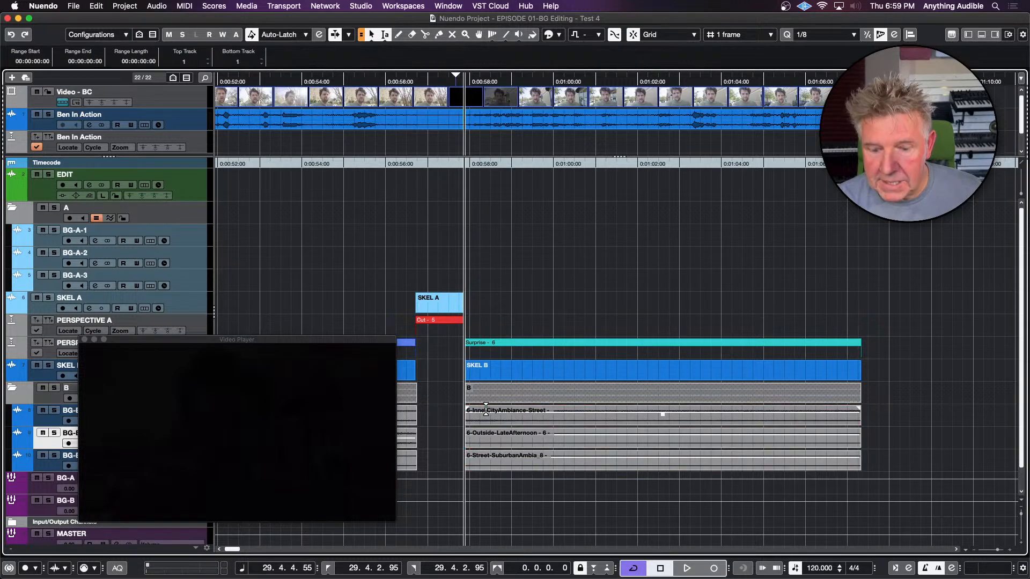
pyautogui.press('h')
pyautogui.press('h')
pyautogui.press('h')
pyautogui.press('h')
pyautogui.press('h')
pyautogui.press('h')
pyautogui.press('h')
pyautogui.press('h')
pyautogui.press('h')
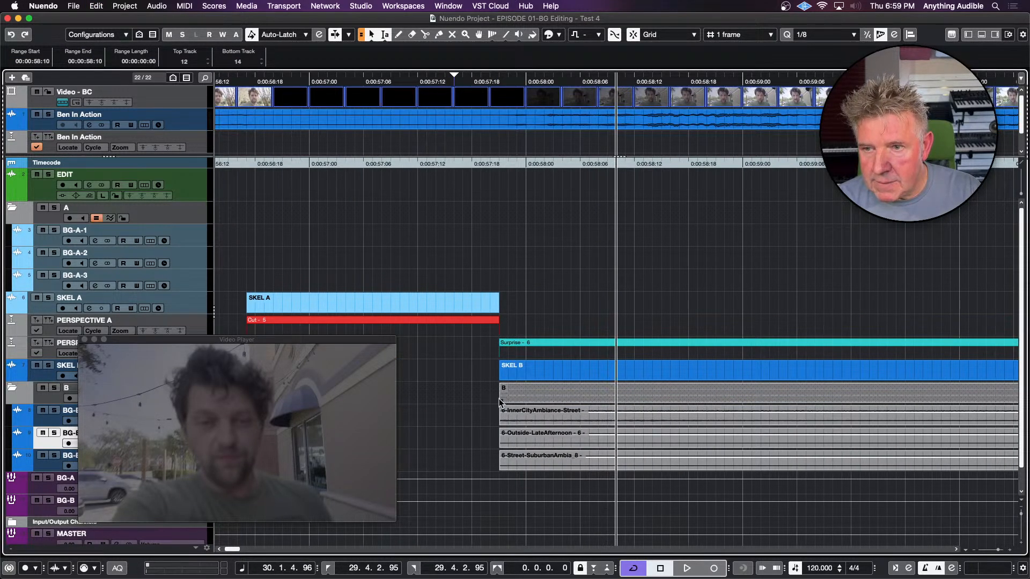
pyautogui.moveTo(500, 399); pyautogui.dragTo(491, 399)
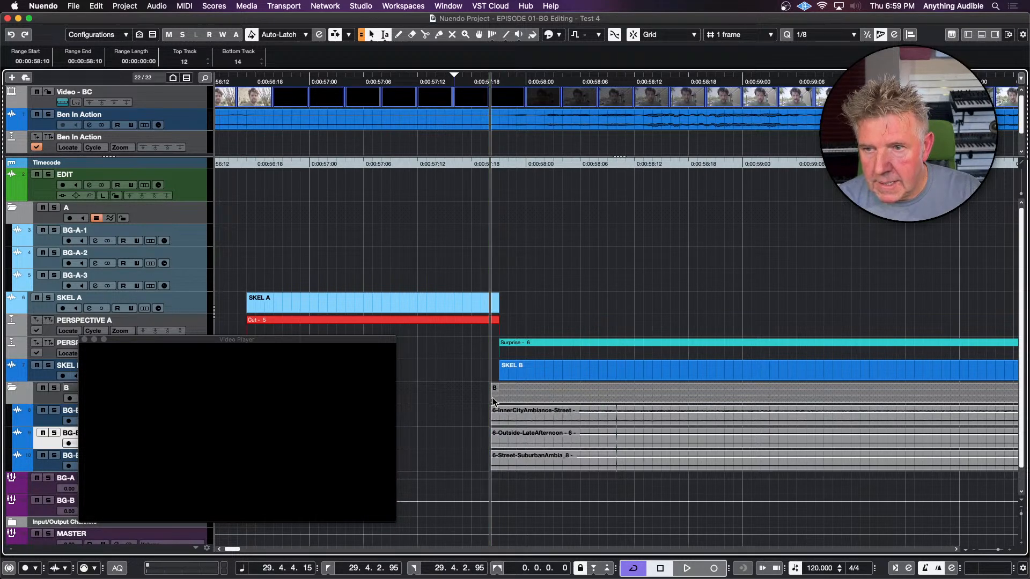
# Fade in the three Surprise clips on the B tracks from their start up to 00:00:59:00
pyautogui.click(544, 412)
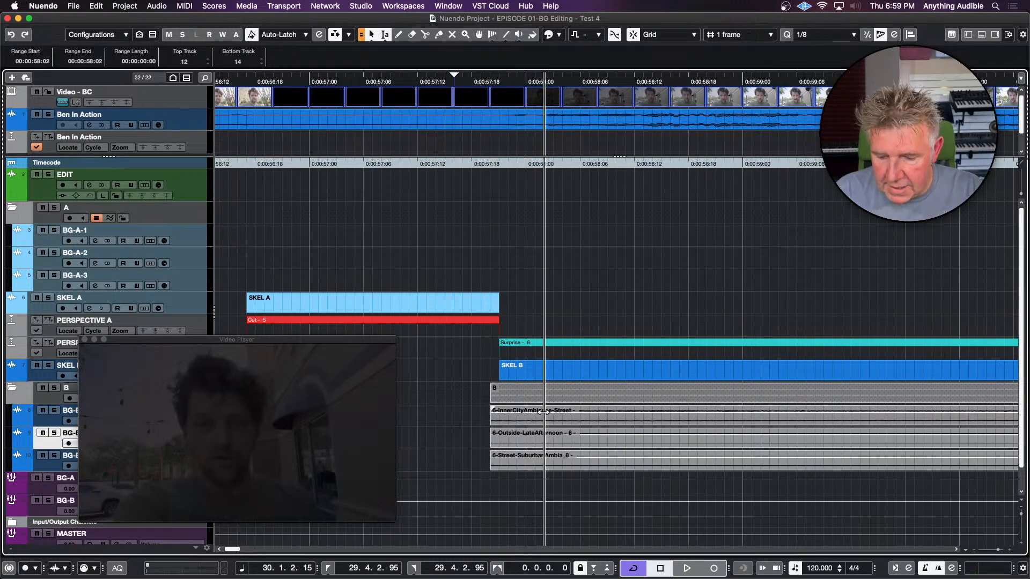
pyautogui.press('space')
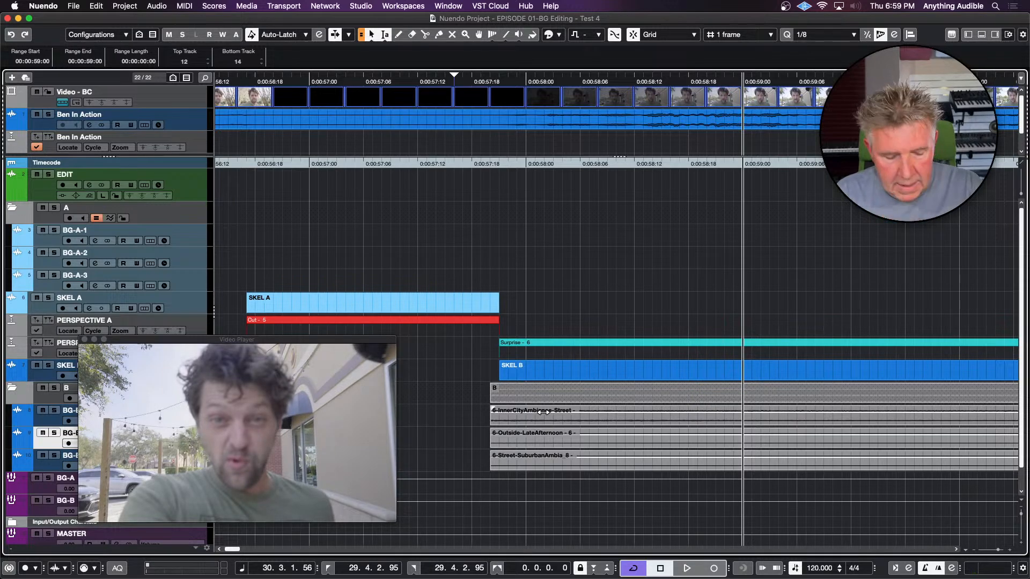
pyautogui.press('d')
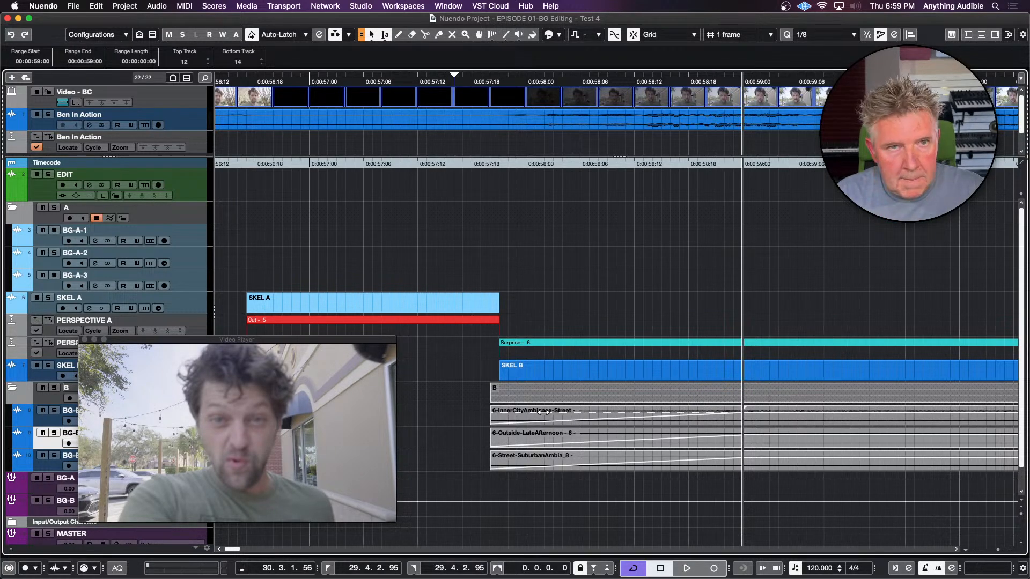
# Fade out the three Surprise clips on the B tracks from 00:01:06:06 to their end, matching the picture's fade
pyautogui.press('g')
pyautogui.press('g')
pyautogui.press('g')
pyautogui.press('g')
pyautogui.press('g')
pyautogui.press('g')
pyautogui.press('g')
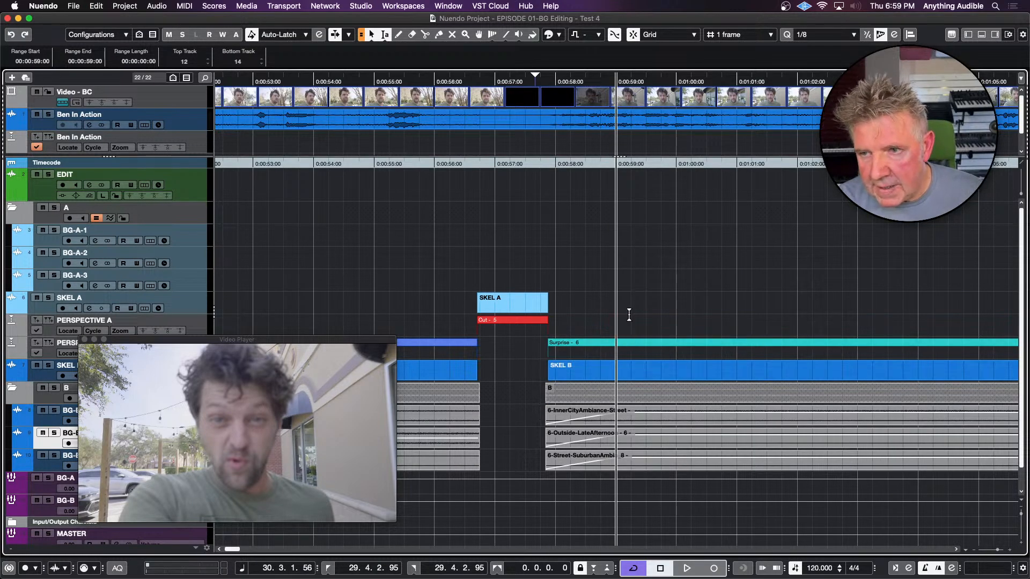
pyautogui.hscroll(5, 630, 309)
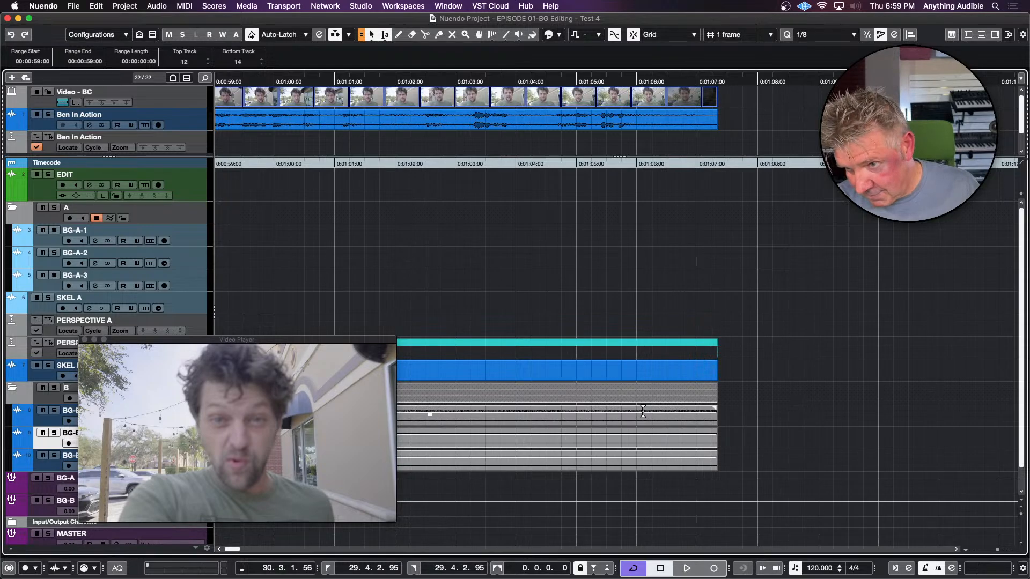
pyautogui.click(644, 412)
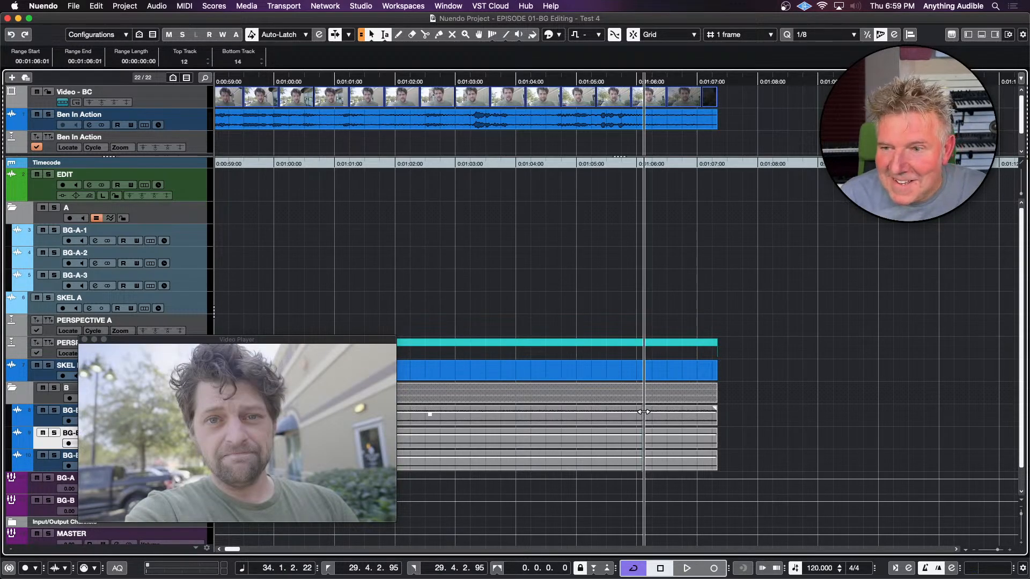
pyautogui.press('Left')
pyautogui.press('Left')
pyautogui.press('Left')
pyautogui.press('Left')
pyautogui.press('Left')
pyautogui.press('Left')
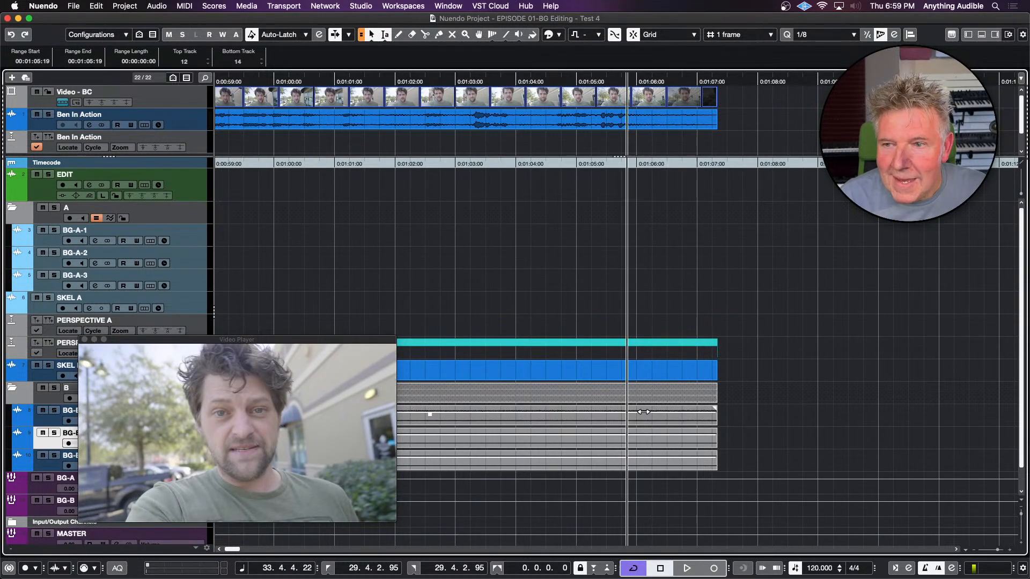
pyautogui.press('Right')
pyautogui.press('Right')
pyautogui.press('Right')
pyautogui.press('Right')
pyautogui.press('Right')
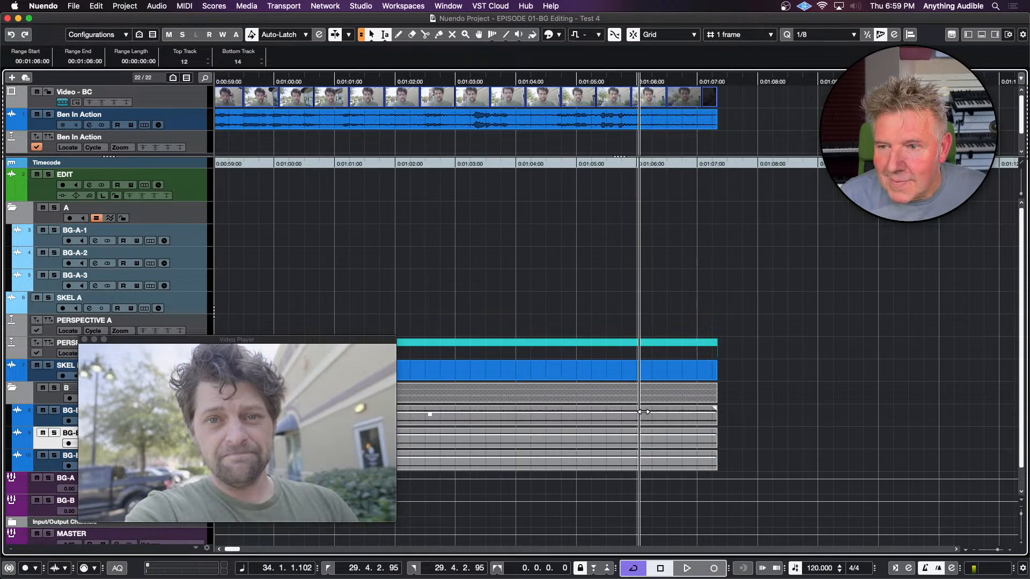
pyautogui.press('Right')
pyautogui.press('Right')
pyautogui.press('Right')
pyautogui.press('Right')
pyautogui.press('Right')
pyautogui.press('Right')
pyautogui.press('Right')
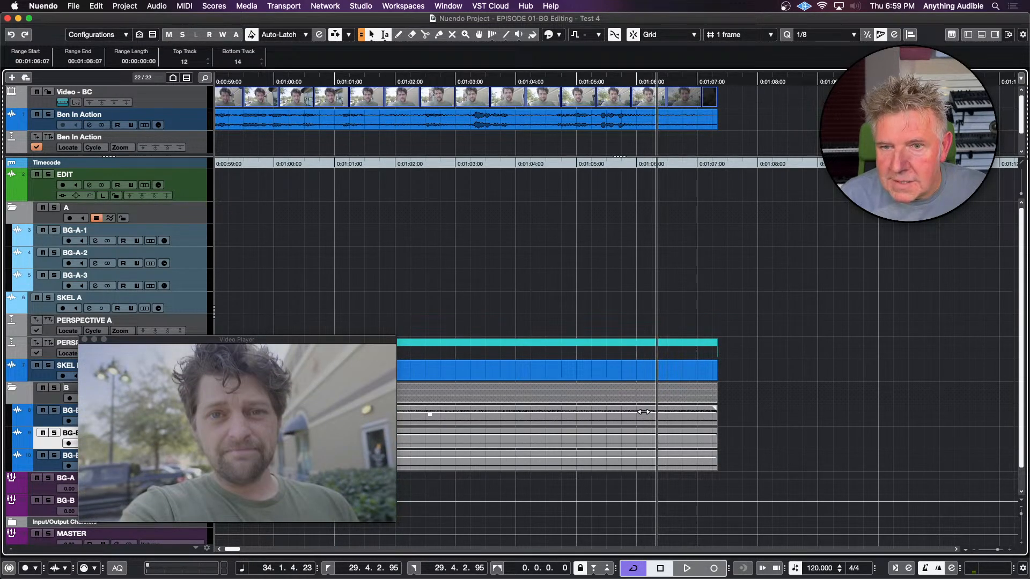
pyautogui.press('Left')
pyautogui.press('g')
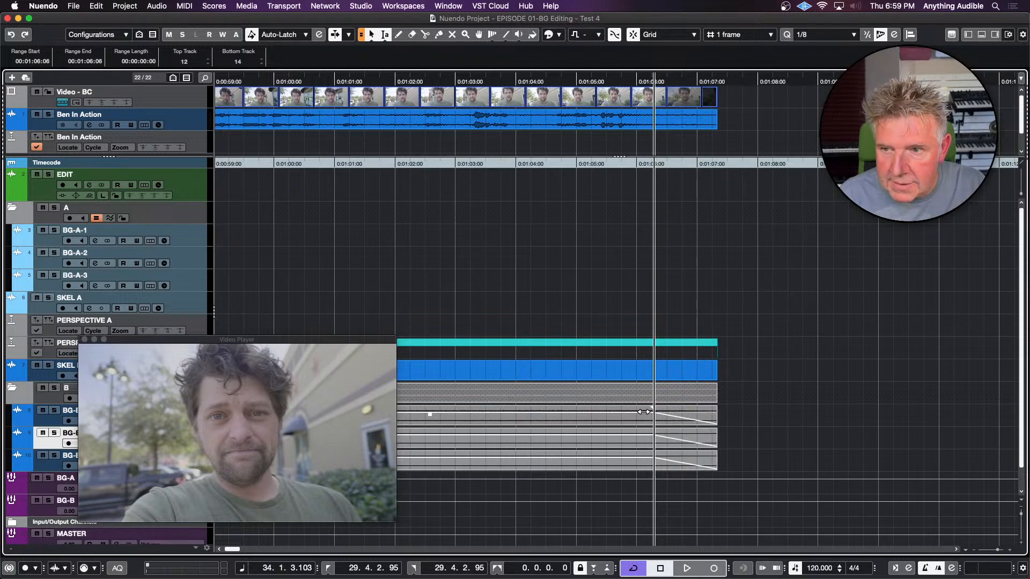
# Play the opening of the Living Room scene from the start of the timeline
pyautogui.press('g')
pyautogui.press('g')
pyautogui.press('g')
pyautogui.press('g')
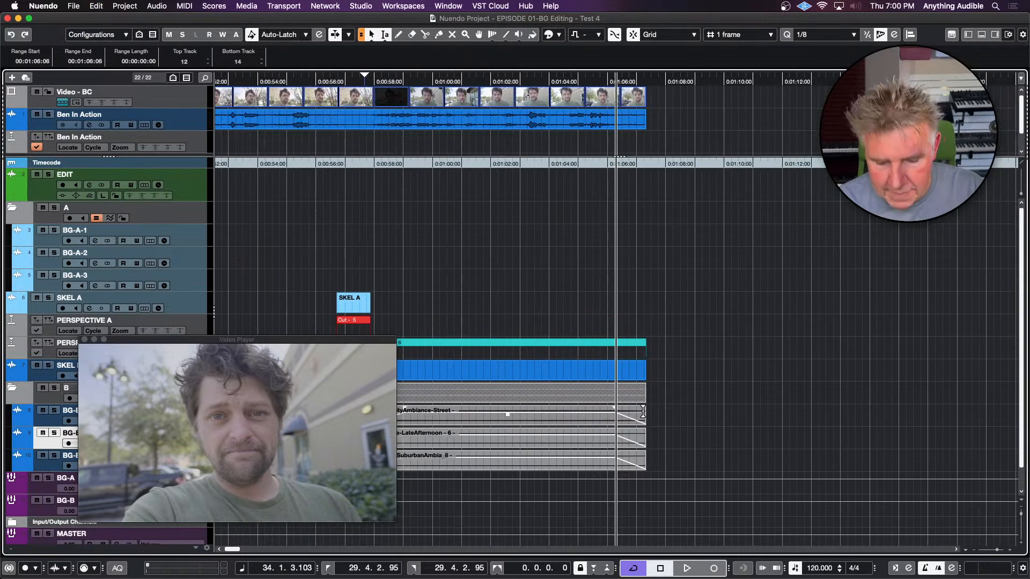
pyautogui.press('.')
pyautogui.press('space')
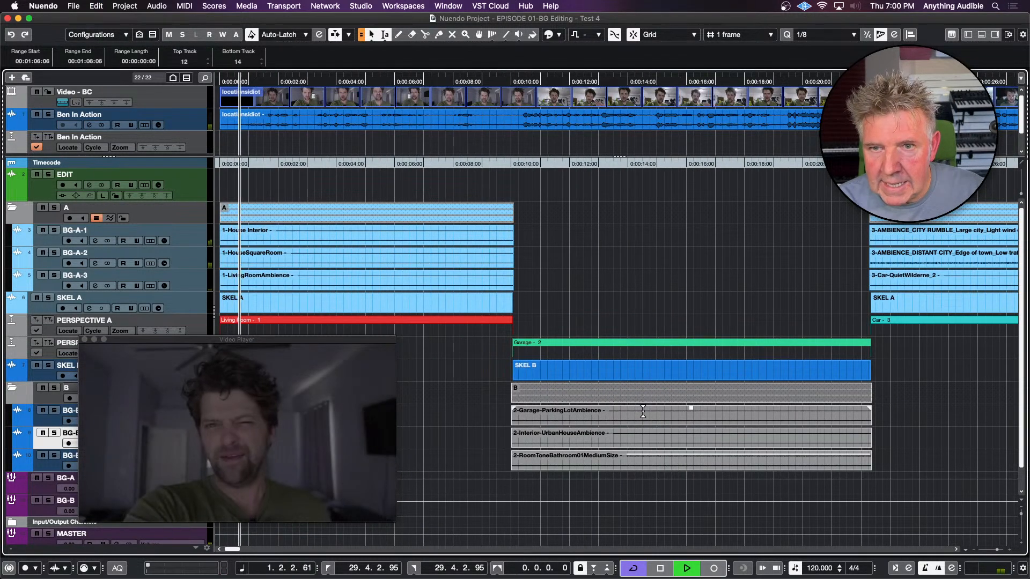
pyautogui.press('space')
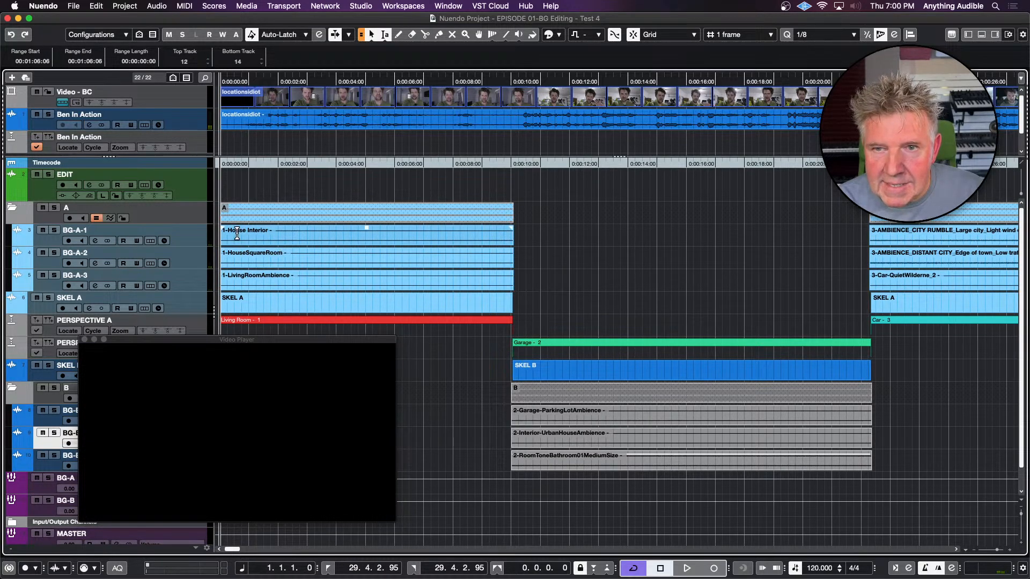
# Fade in the three Living Room clips on the A tracks from their start up to 00:00:01:06
pyautogui.click(240, 234)
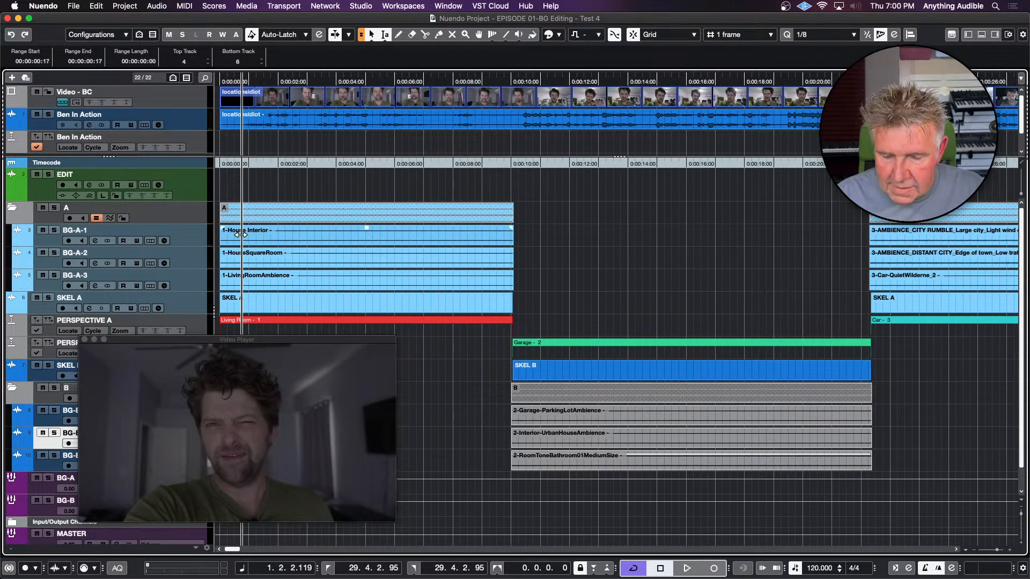
pyautogui.press('super+KP_Add')
pyautogui.press('super+KP_Add')
pyautogui.press('super+KP_Add')
pyautogui.press('super+KP_Add')
pyautogui.press('super+KP_Add')
pyautogui.press('super+KP_Add')
pyautogui.press('super+KP_Add')
pyautogui.press('super+KP_Add')
pyautogui.press('super+KP_Add')
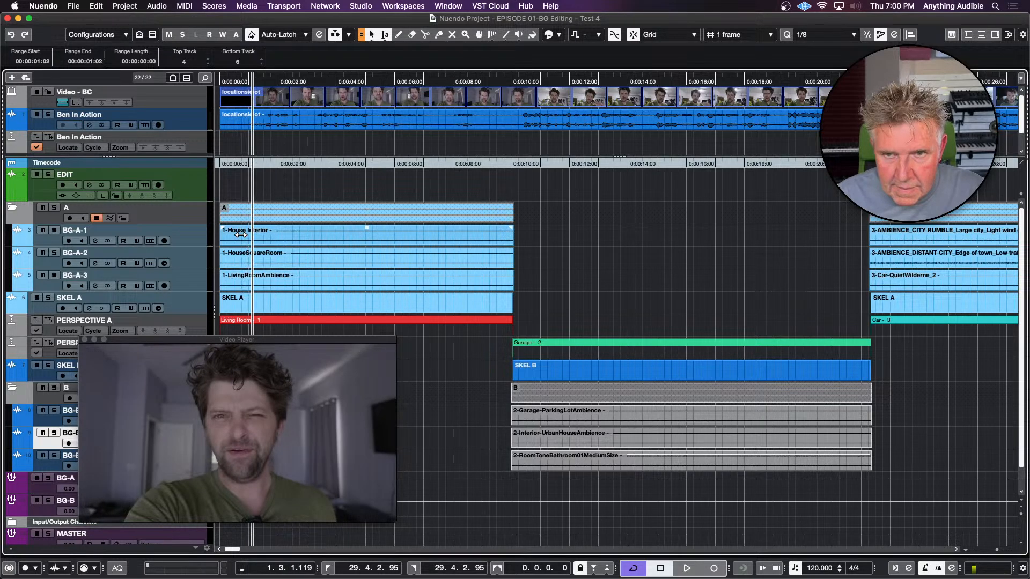
pyautogui.press('super+KP_Add')
pyautogui.press('super+KP_Add')
pyautogui.press('super+KP_Add')
pyautogui.press('super+KP_Add')
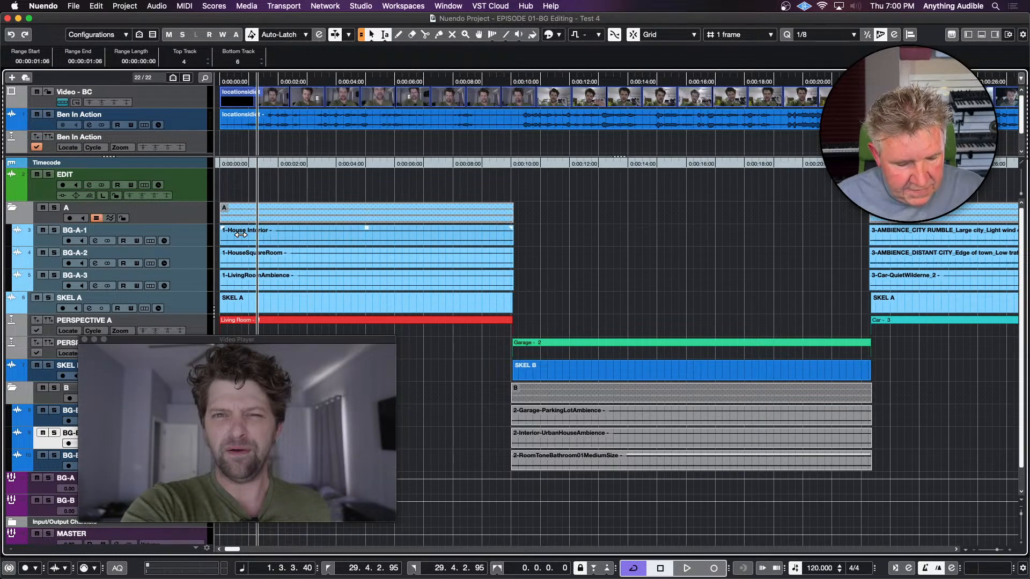
pyautogui.press('d')
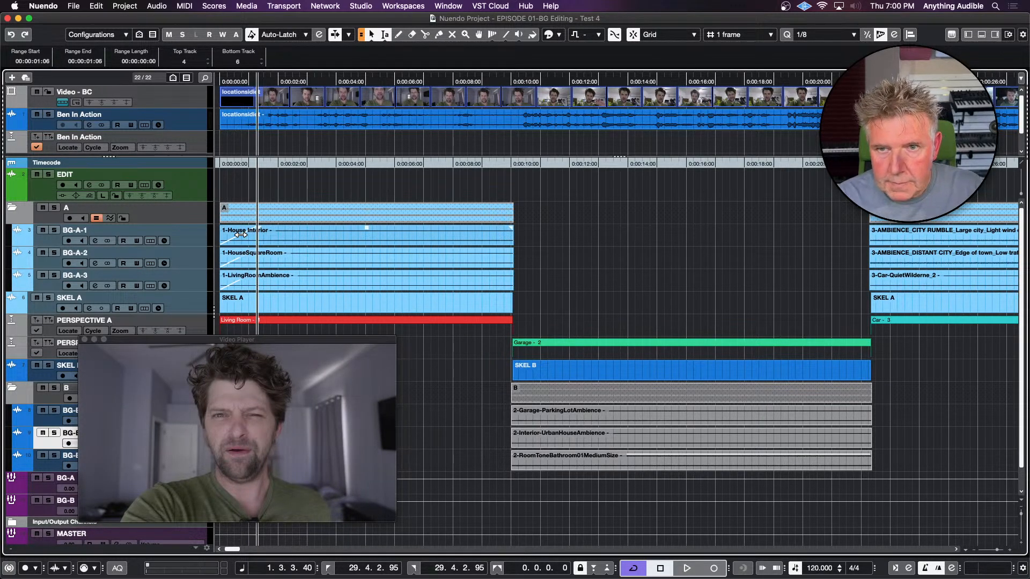
# Play the Living Room scene from the start with the video to check the new fade-ins
pyautogui.click(236, 216)
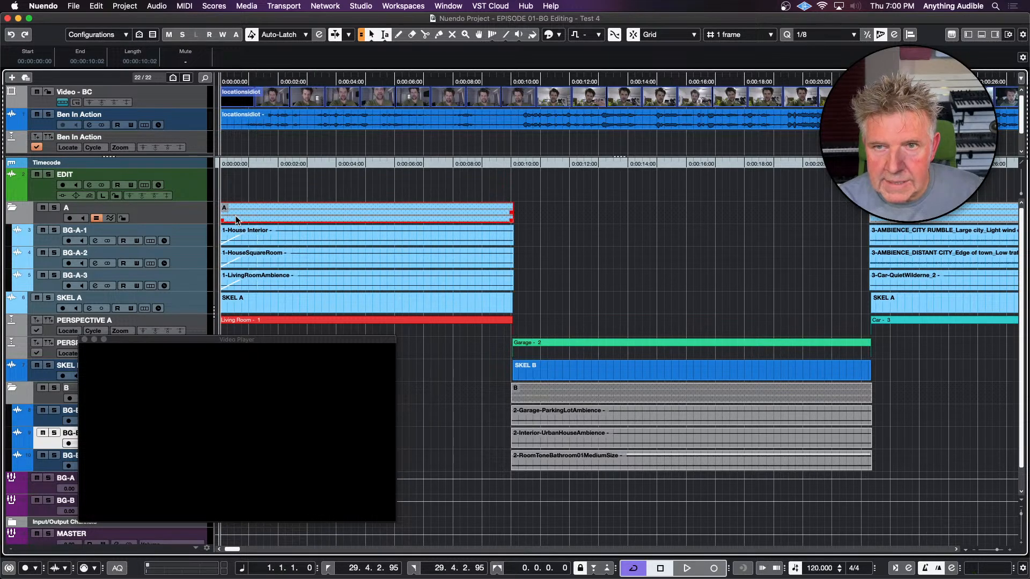
pyautogui.press('space')
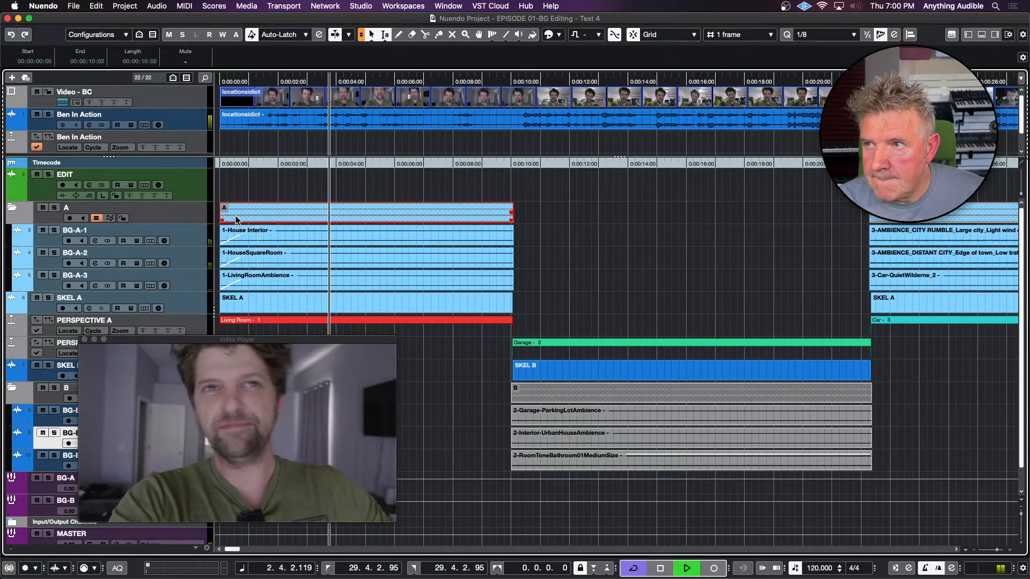
pyautogui.press('space')
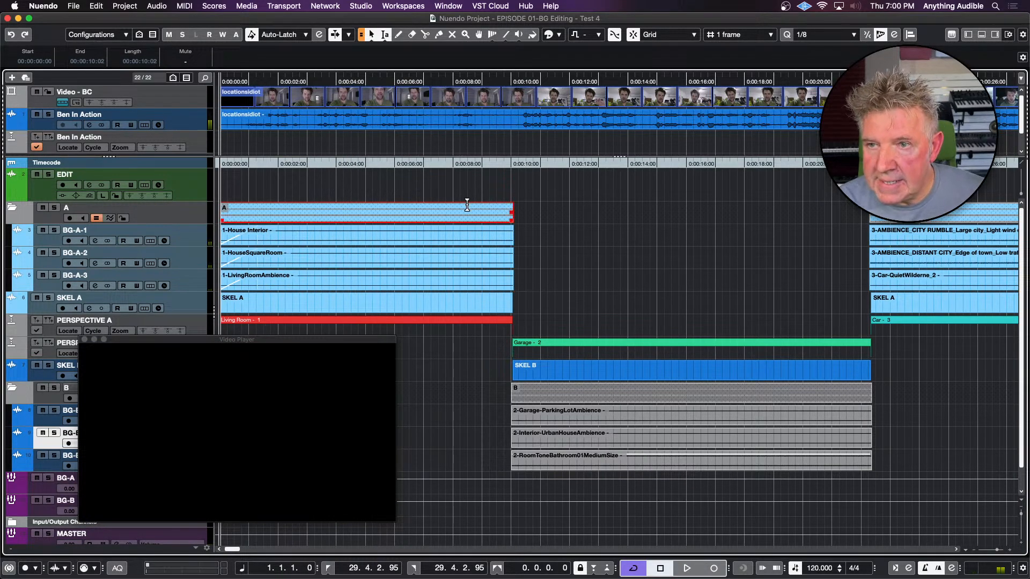
# Examine the cut between the Living Room and Garage ambiences around 00:00:09:23
pyautogui.click(510, 179)
pyautogui.press('h')
pyautogui.press('h')
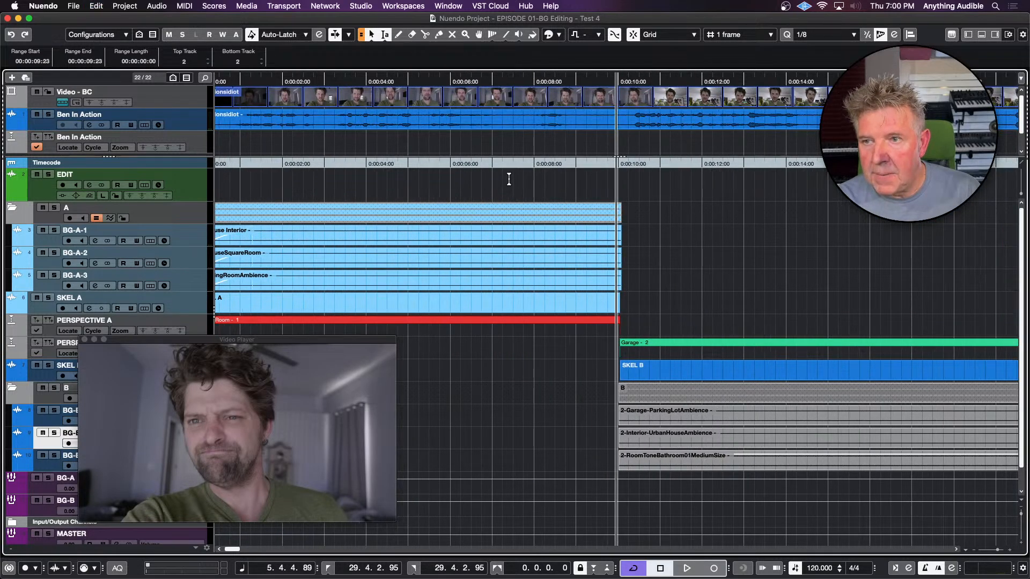
pyautogui.press('g')
pyautogui.press('g')
pyautogui.press('g')
pyautogui.press('h')
pyautogui.press('h')
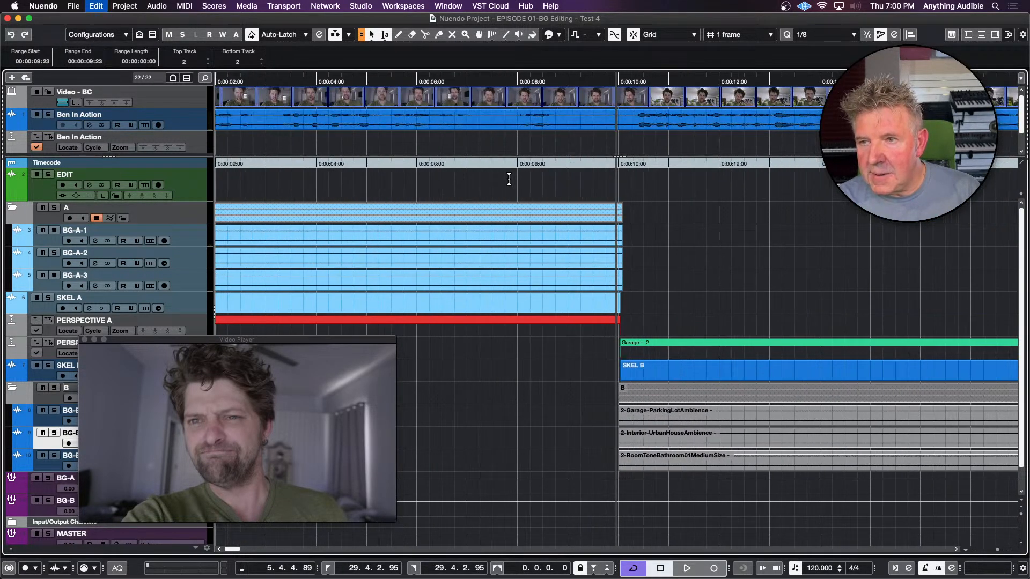
pyautogui.press('g')
pyautogui.press('g')
pyautogui.press('g')
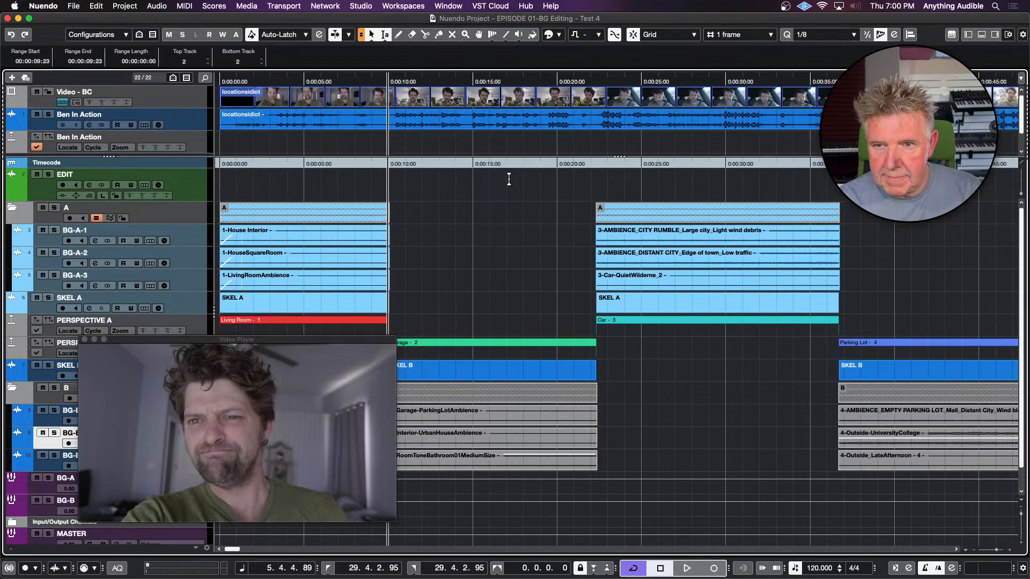
# Close the Video Player, fit all scenes into the timeline view and turn off the video track's thumbnails
pyautogui.click(84, 340)
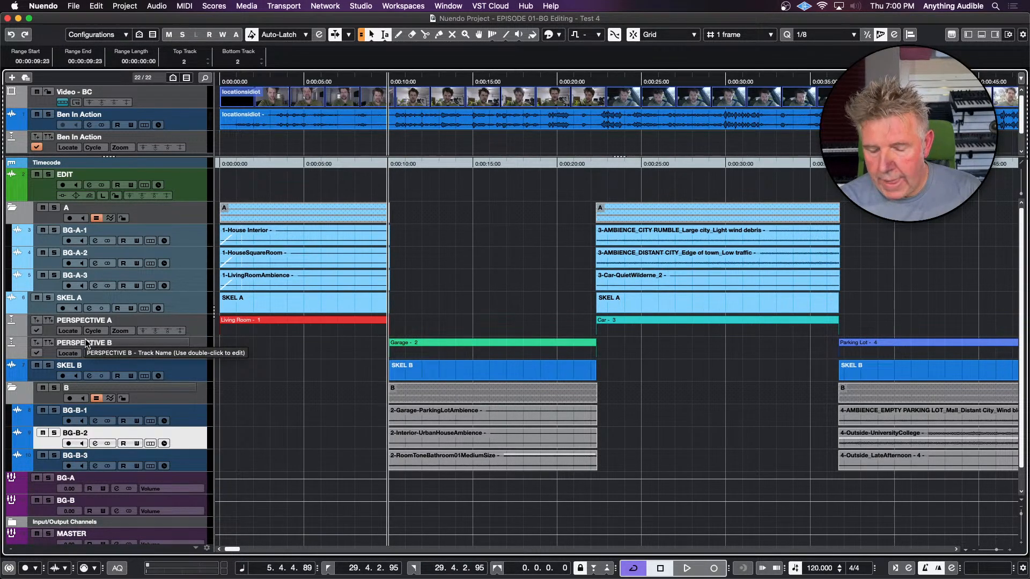
pyautogui.press('g')
pyautogui.press('g')
pyautogui.press('g')
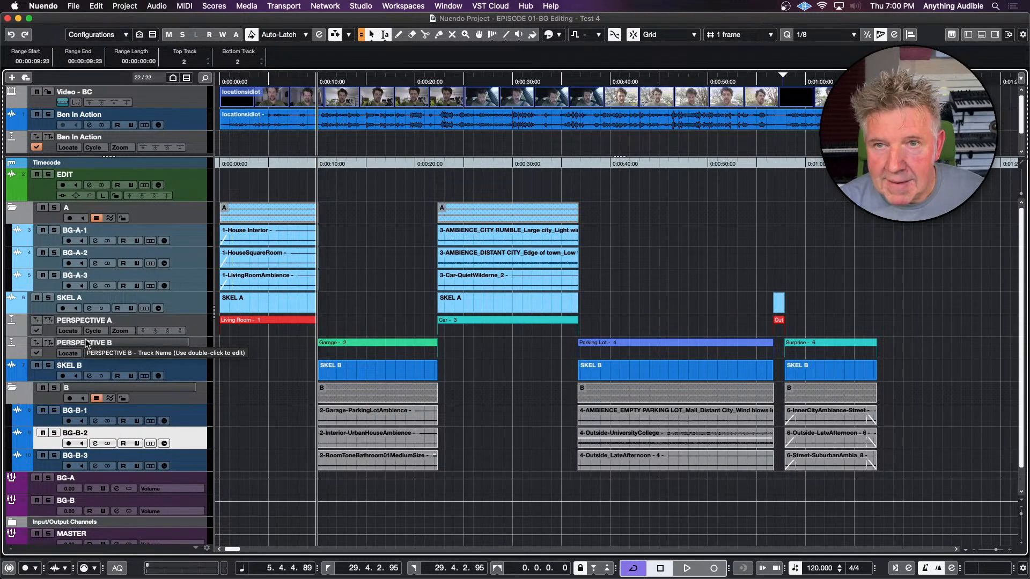
pyautogui.click(65, 102)
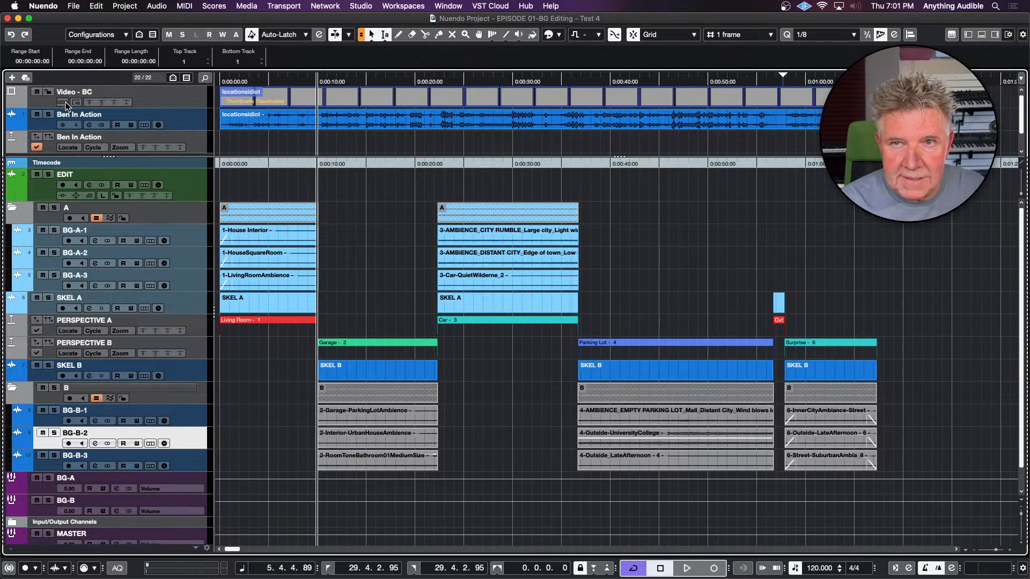
# Inspect the frame overlap of the folder A and B clips at the Living Room to Garage cut
pyautogui.click(261, 81)
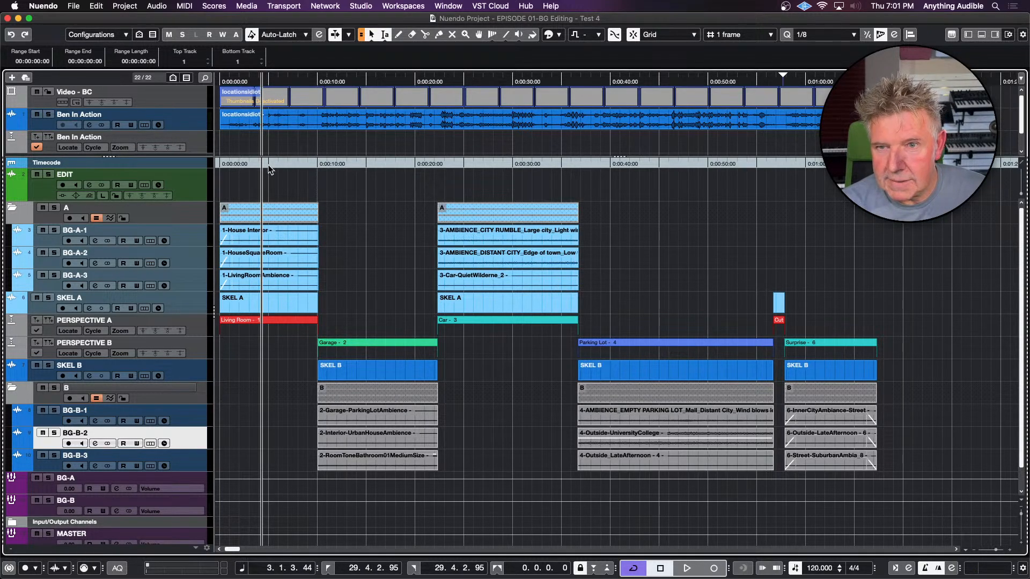
pyautogui.click(317, 182)
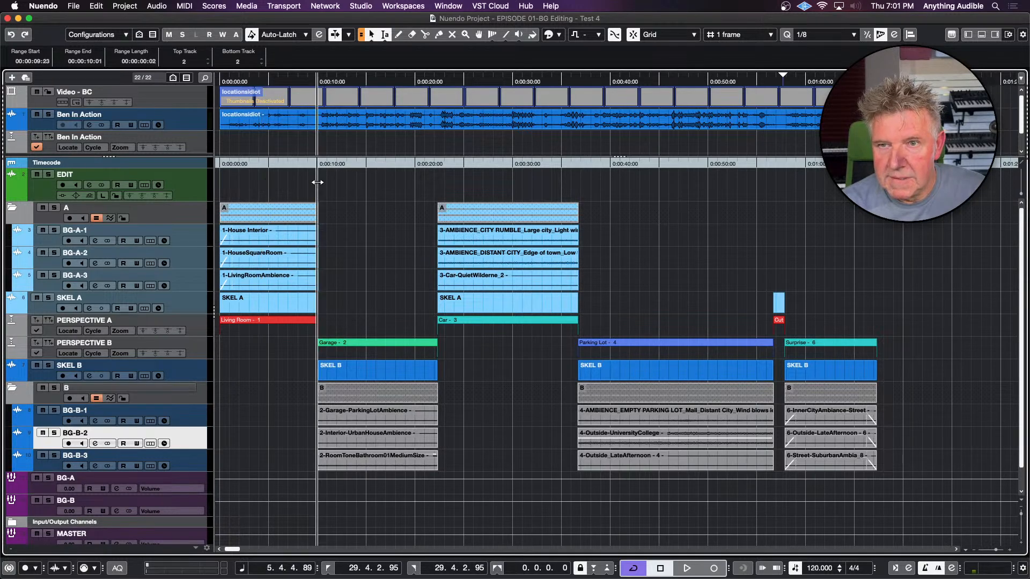
pyautogui.press('h')
pyautogui.press('h')
pyautogui.press('h')
pyautogui.press('h')
pyautogui.press('h')
pyautogui.press('h')
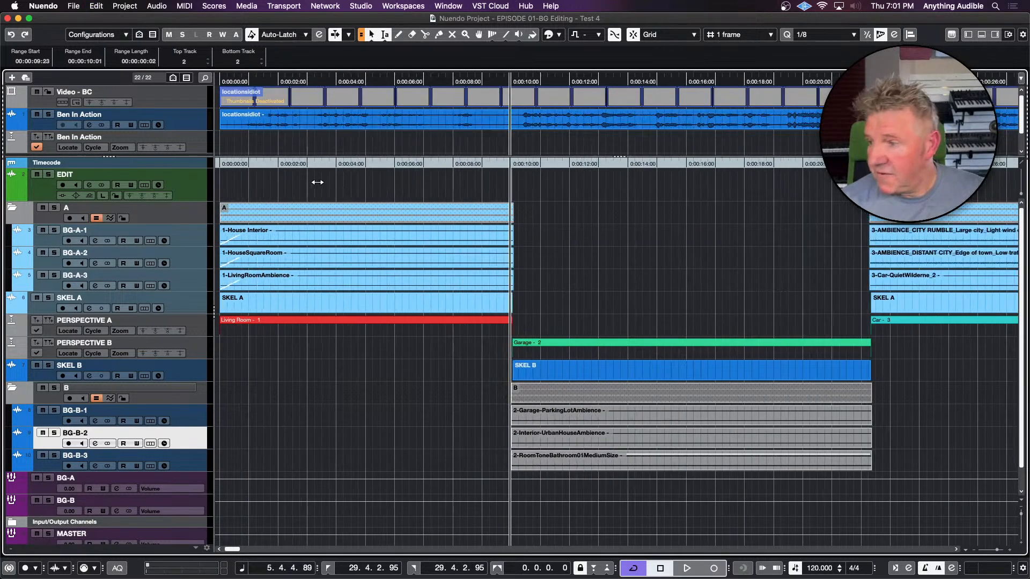
pyautogui.press('h')
pyautogui.press('h')
pyautogui.press('h')
pyautogui.press('h')
pyautogui.press('h')
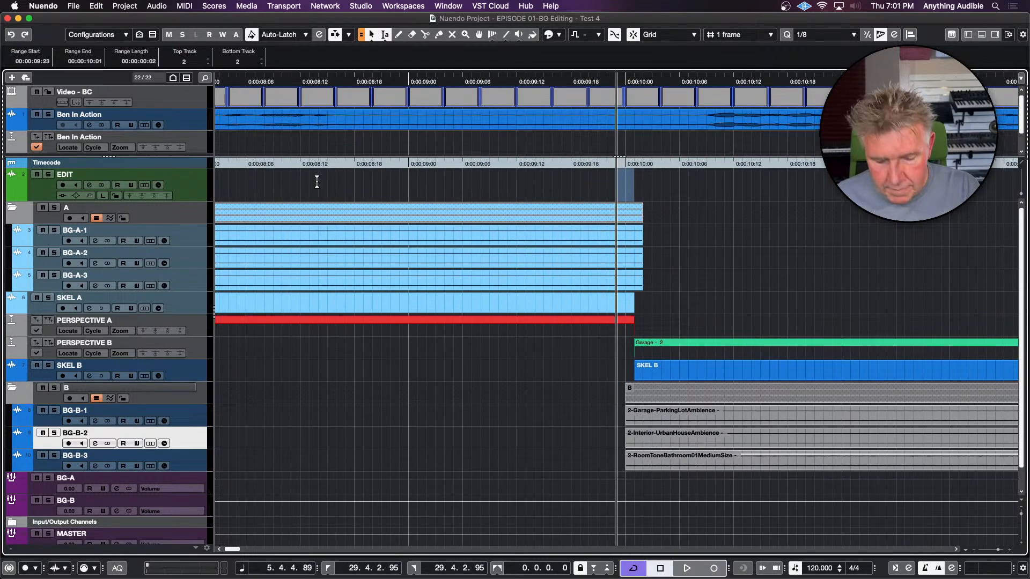
pyautogui.press('g')
pyautogui.press('g')
pyautogui.press('g')
pyautogui.press('g')
pyautogui.press('g')
pyautogui.press('g')
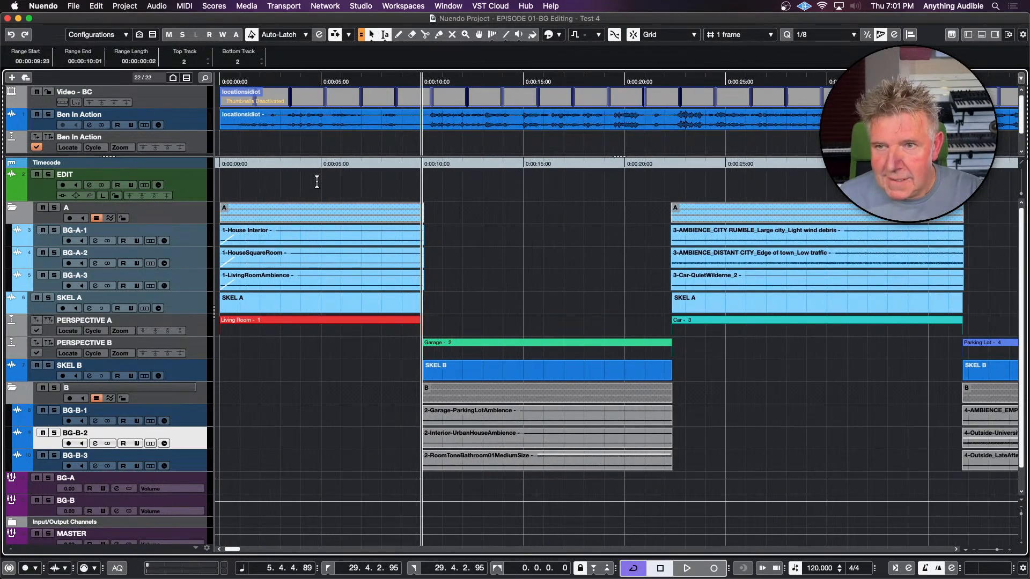
pyautogui.press('g')
pyautogui.press('g')
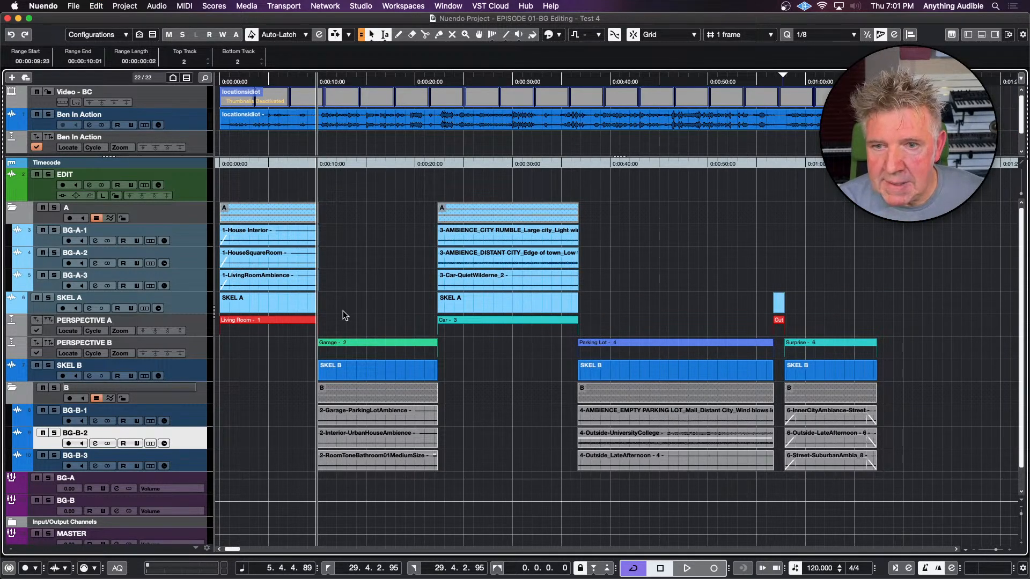
# Set the fade-in and fade-out of the Garage and Parking Lot clips on the B tracks to two frames
pyautogui.moveTo(307, 421); pyautogui.dragTo(722, 462)
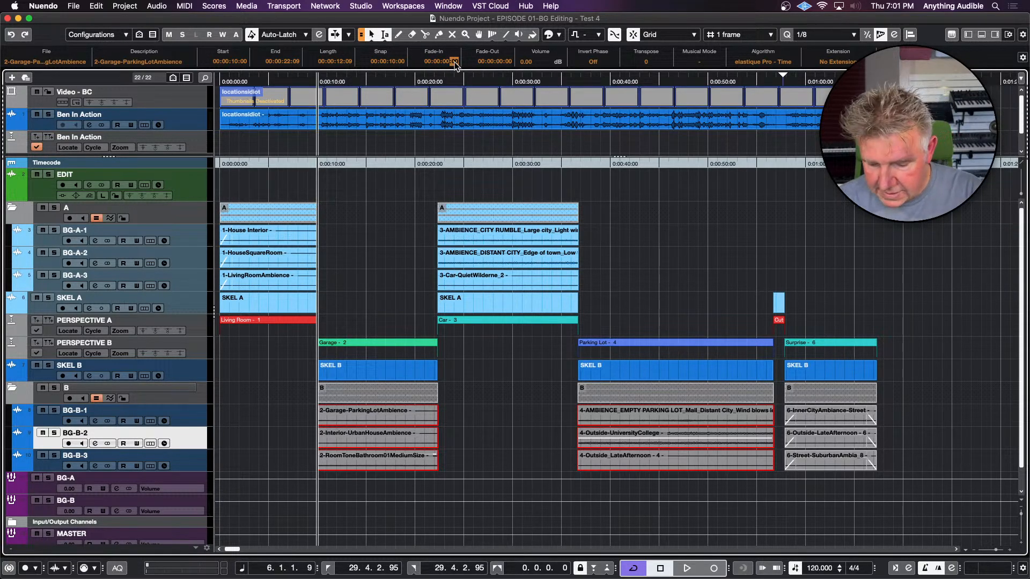
pyautogui.scroll(2, 455, 62)
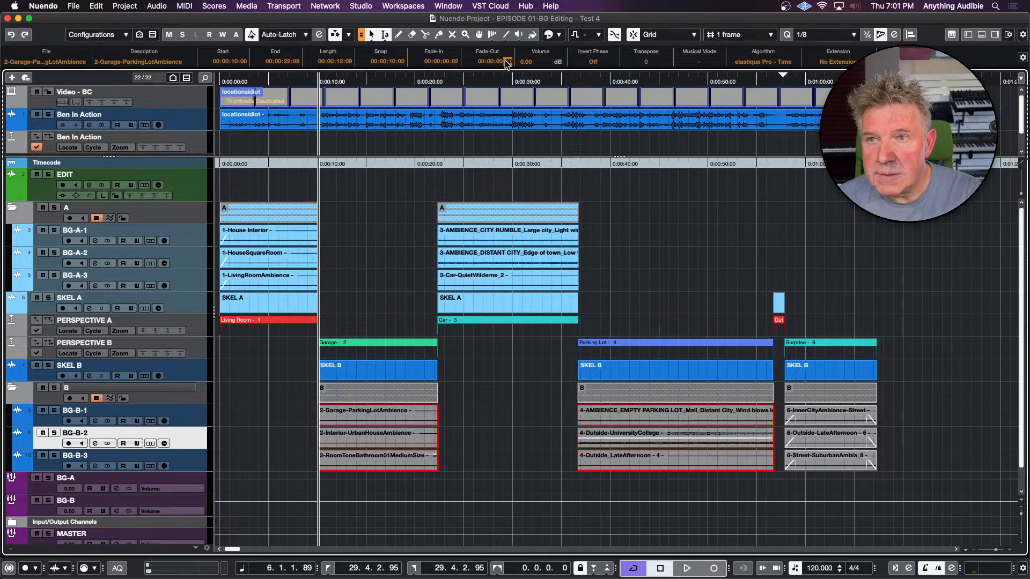
pyautogui.press('n')
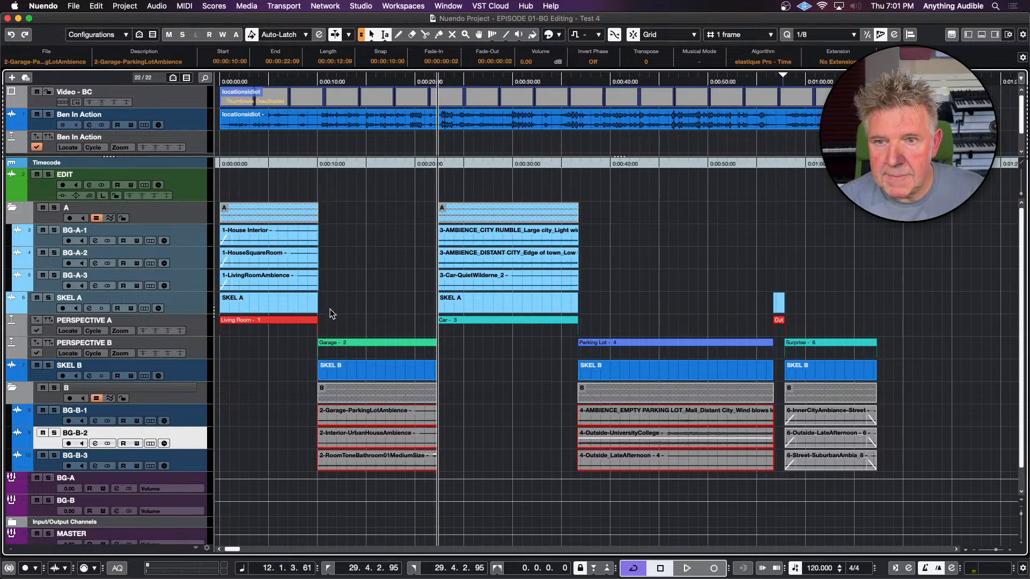
# Play the transition from the Living Room to the Garage ambiences, starting at 00:00:09:08
pyautogui.click(310, 388)
pyautogui.press('space')
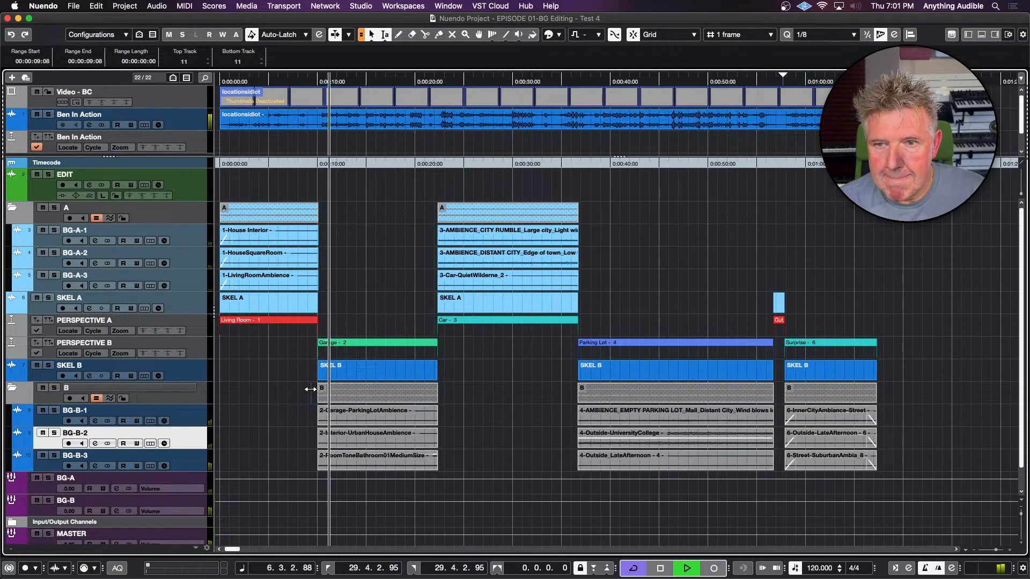
pyautogui.press('space')
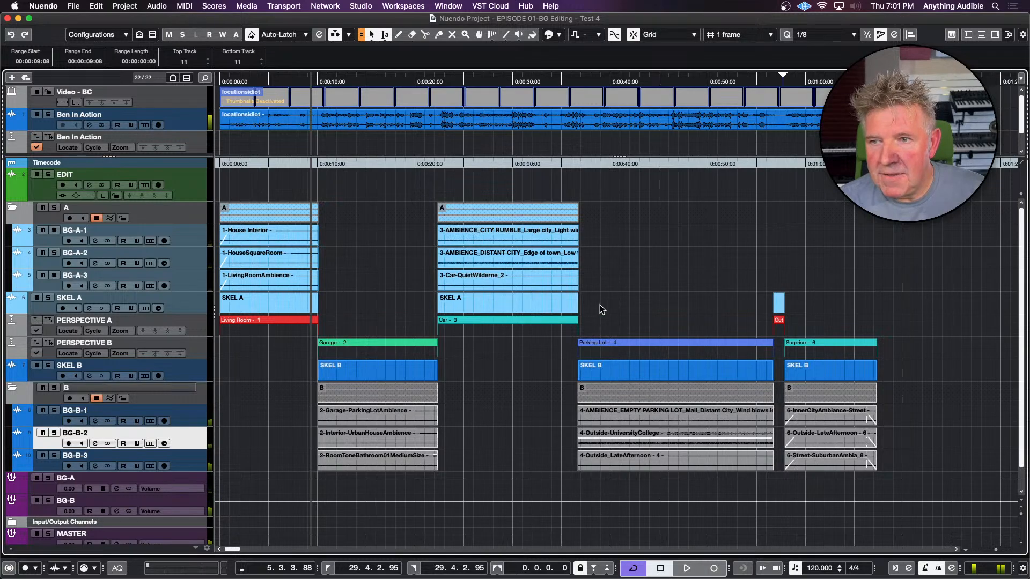
# Undo any accidental move of the Car clips on the A tracks and set their fade-in and fade-out to two frames
pyautogui.moveTo(600, 305); pyautogui.dragTo(343, 233)
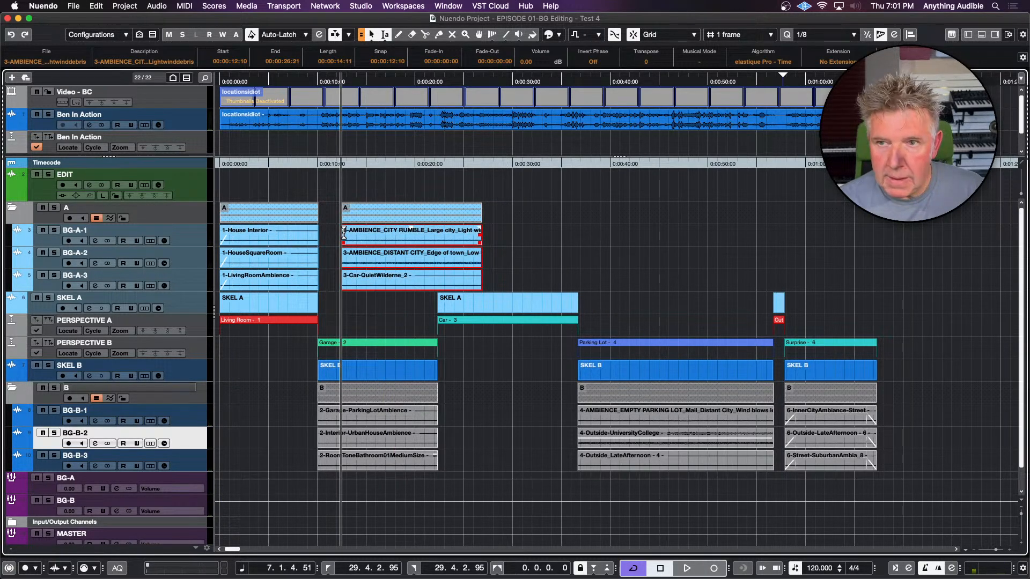
pyautogui.press('super+z')
pyautogui.moveTo(601, 303); pyautogui.dragTo(424, 234)
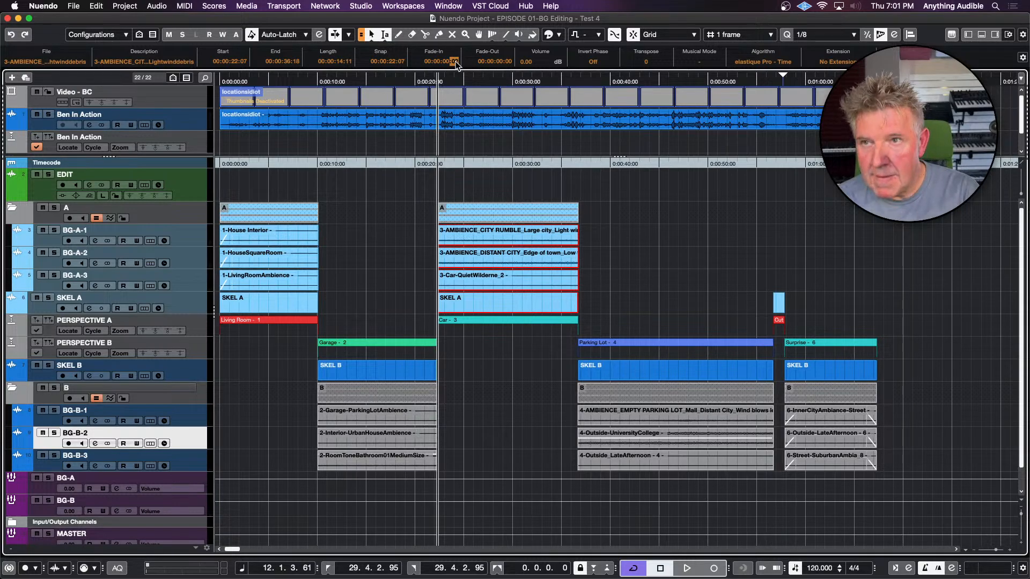
pyautogui.scroll(2, 456, 62)
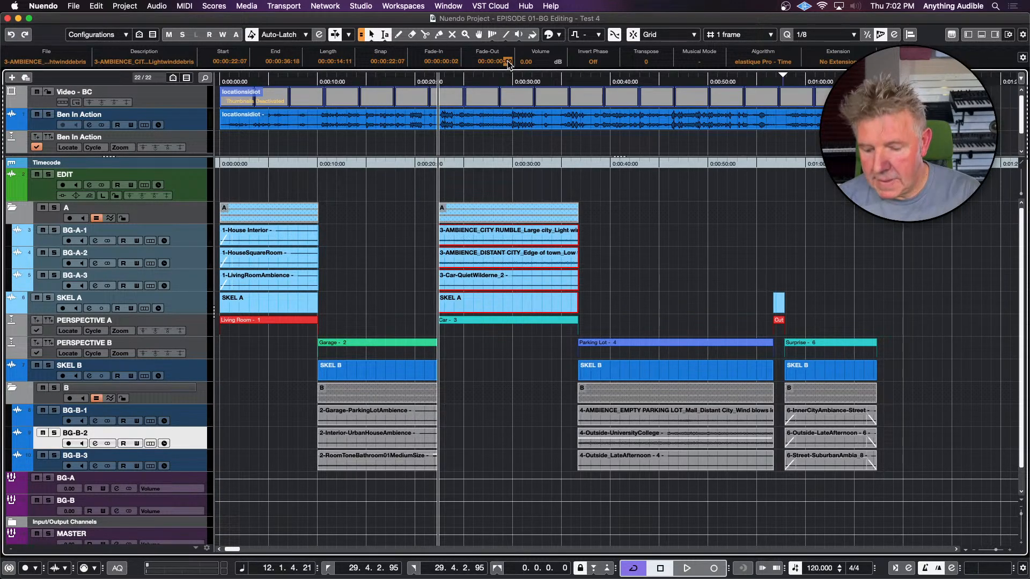
pyautogui.scroll(2, 508, 62)
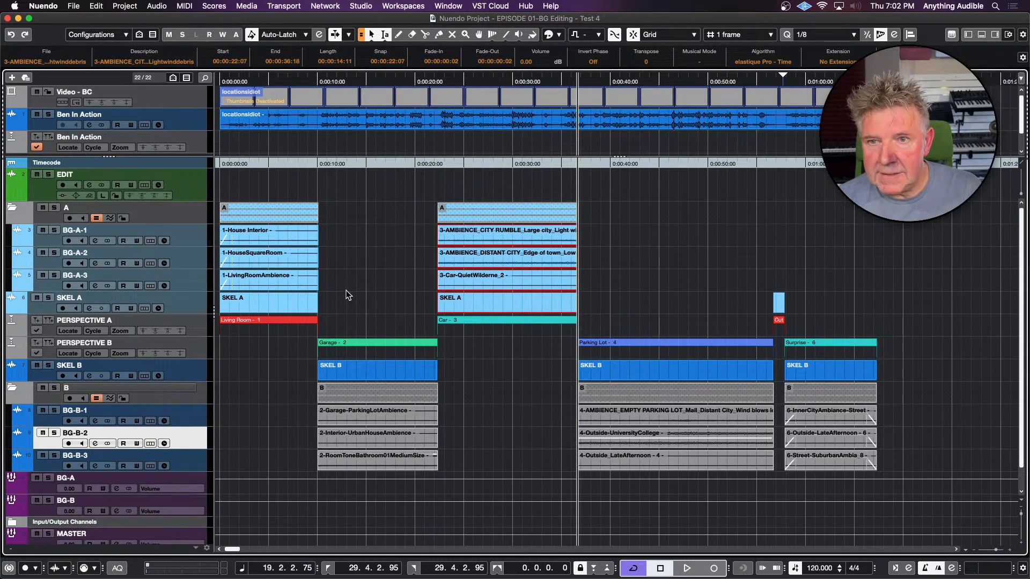
# Add a short fade-out to the three Living Room clips on the A tracks, keeping their existing fade-in
pyautogui.moveTo(328, 280); pyautogui.dragTo(297, 236)
pyautogui.press('Home')
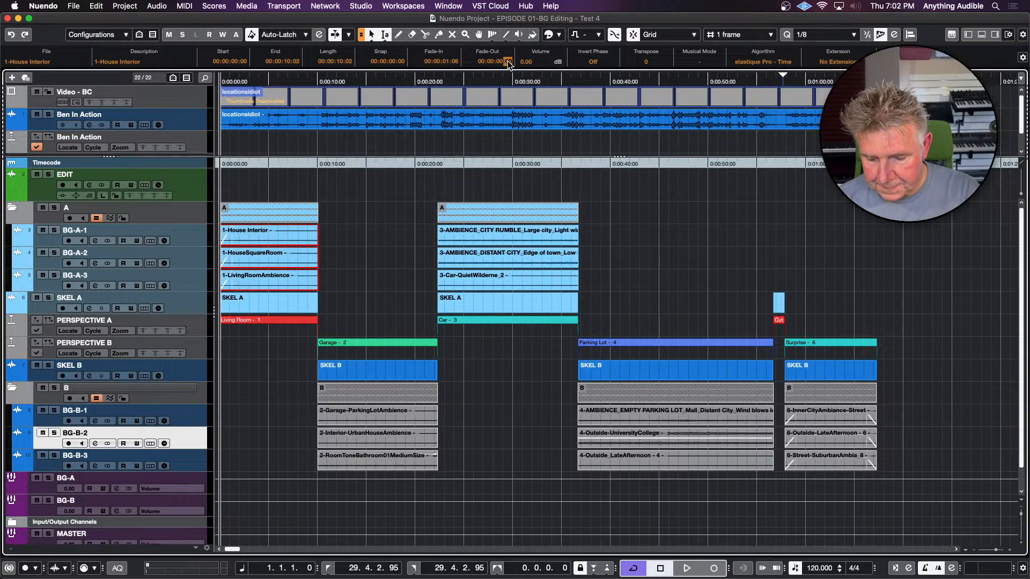
pyautogui.press('n')
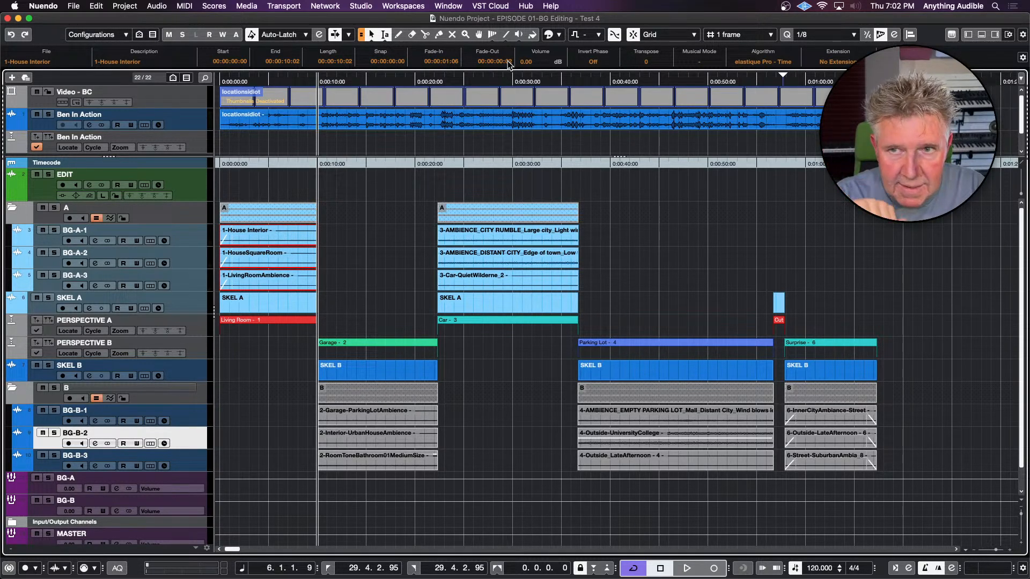
# Select the Car clips on the A tracks and reopen the Video Player
pyautogui.click(561, 241)
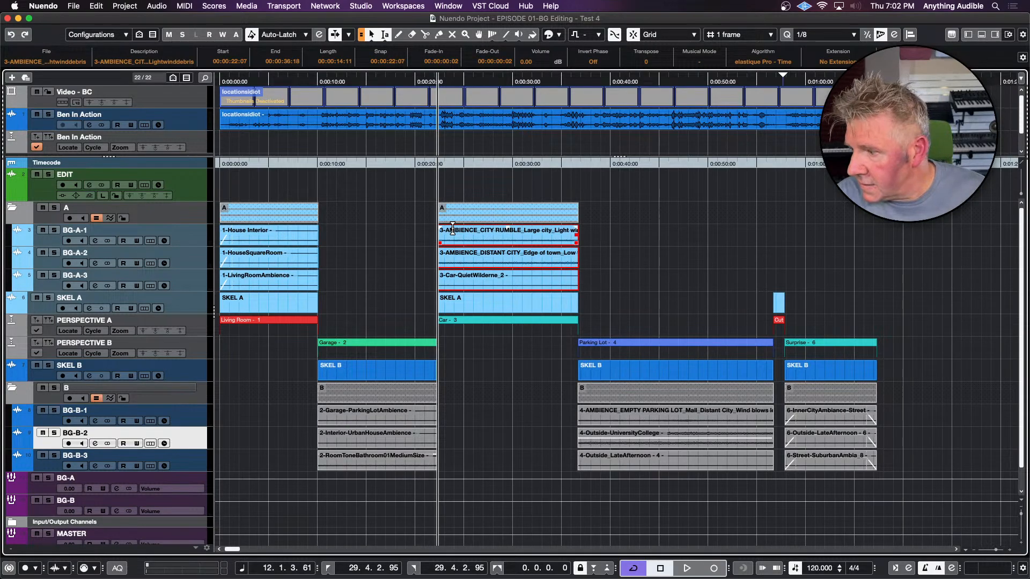
pyautogui.press('F8')
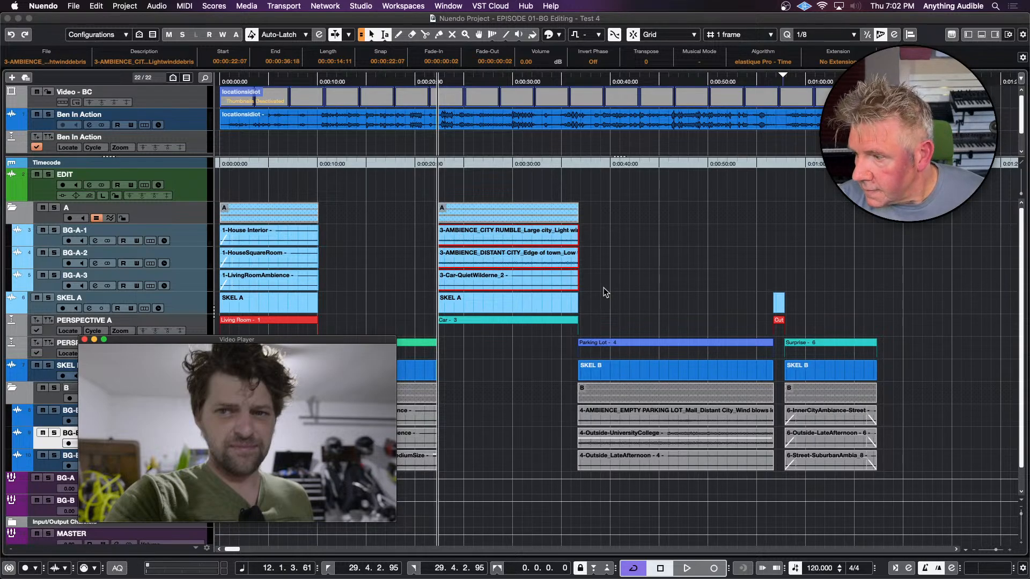
# Play the Living Room scene from 00:00:02:14 and move the Video Player off the track list
pyautogui.click(321, 83)
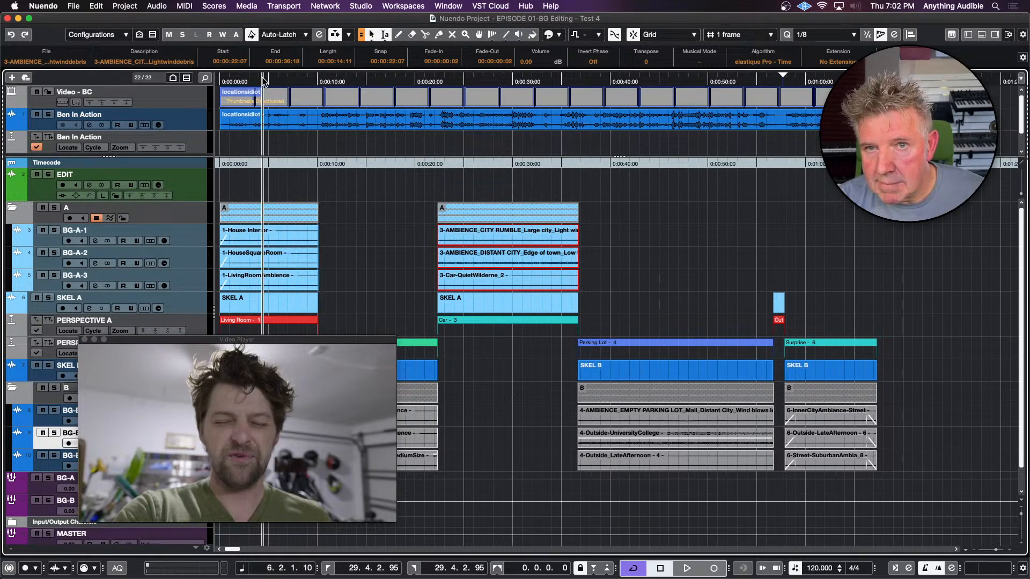
pyautogui.click(245, 99)
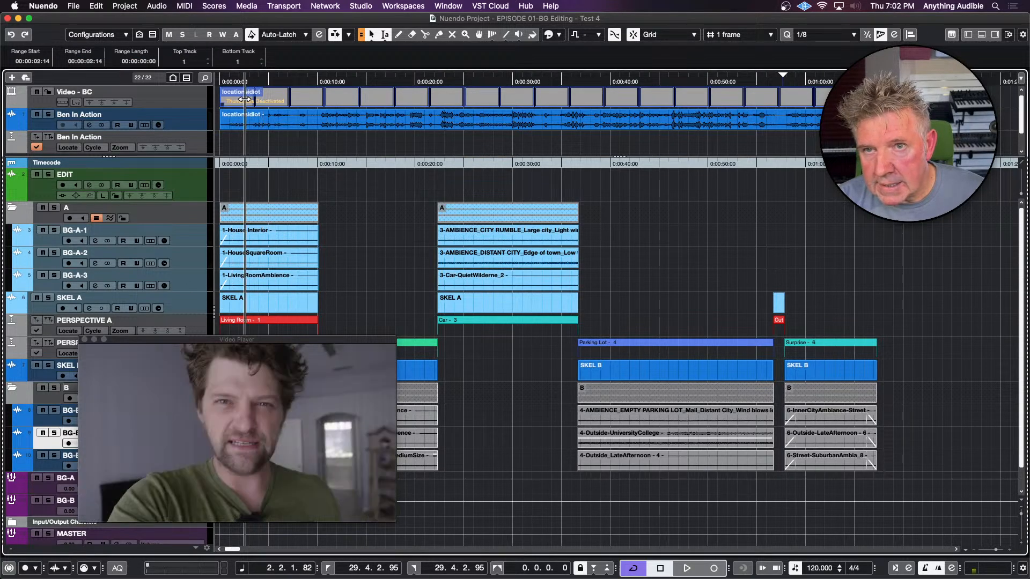
pyautogui.click(241, 105)
pyautogui.press('space')
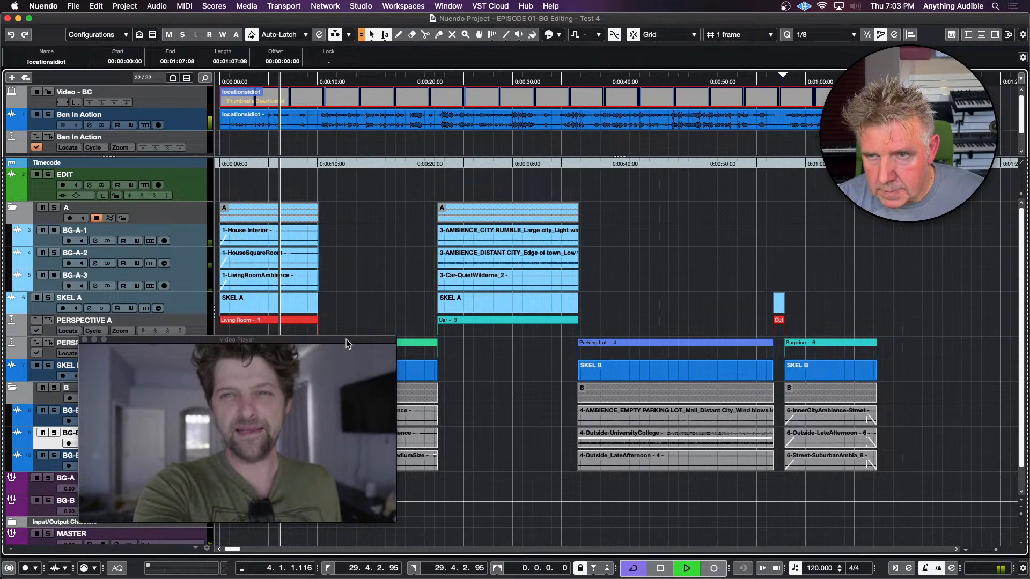
pyautogui.moveTo(346, 339); pyautogui.dragTo(543, 349)
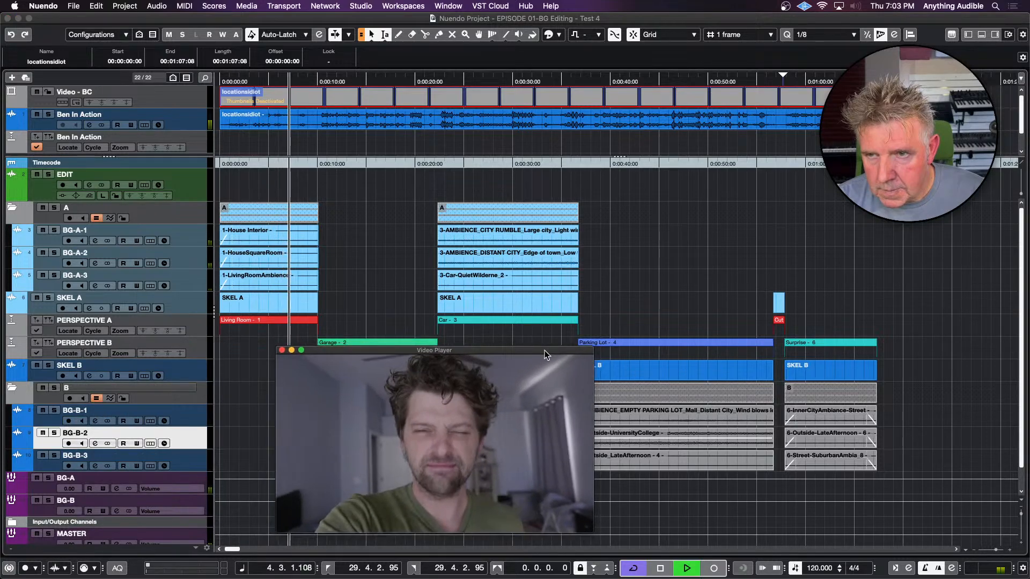
# Turn off group editing for folder A and set the Car scene's distant-city clip to -2.60 dB and city-rumble clip to -7.20 dB
pyautogui.click(542, 265)
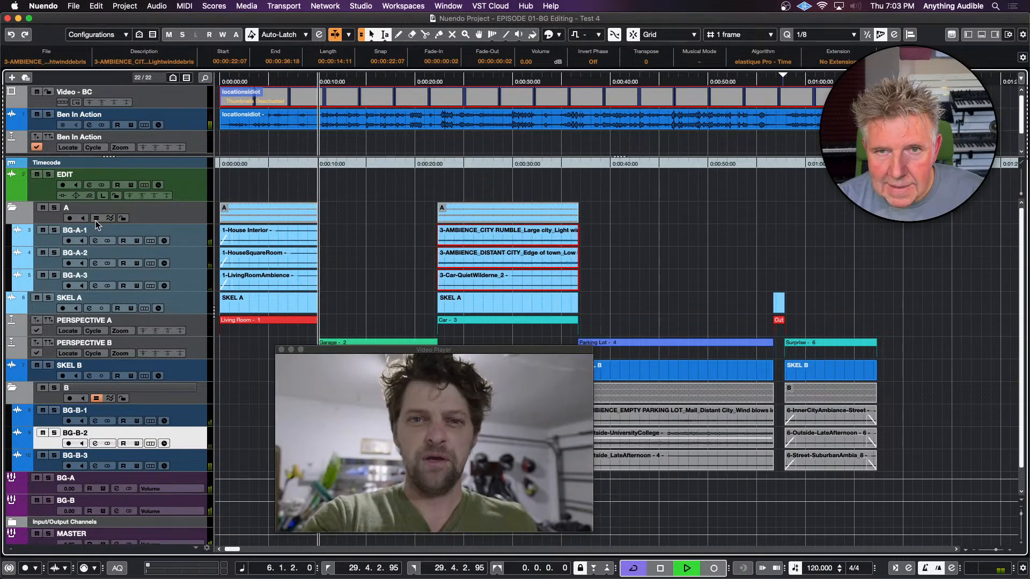
pyautogui.click(475, 264)
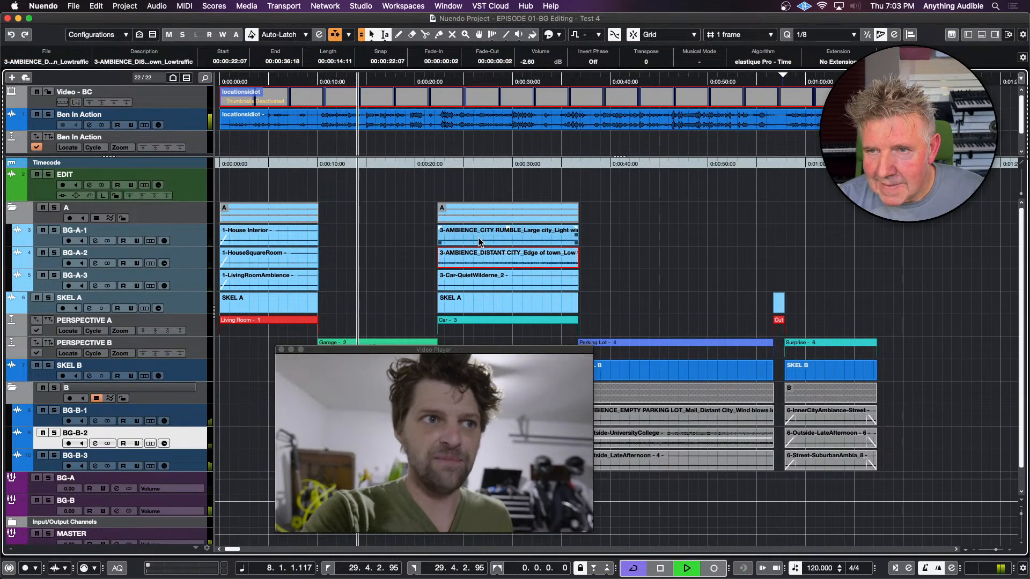
pyautogui.click(481, 241)
pyautogui.scroll(2, 480, 243)
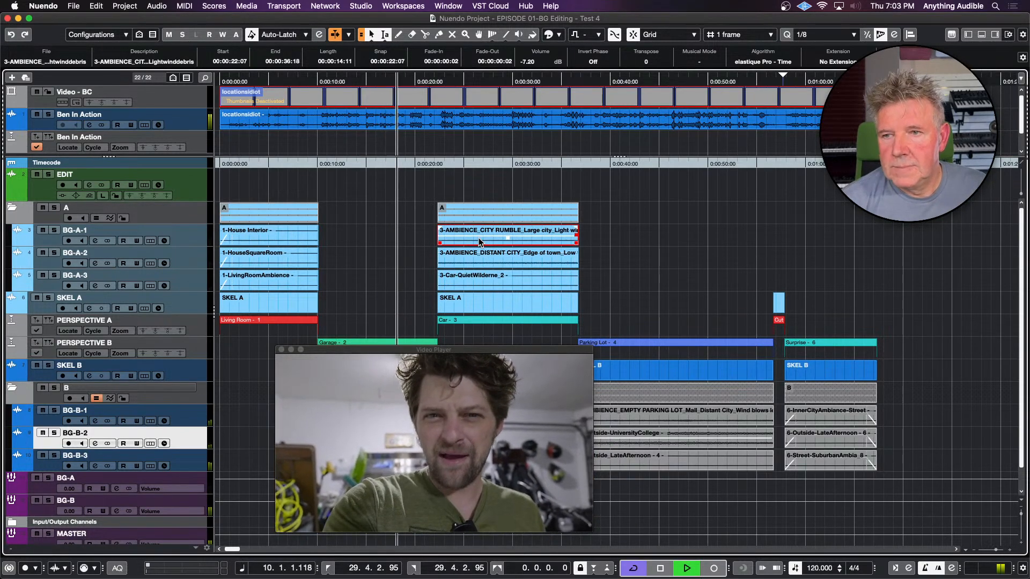
# Move the Video Player off the Parking Lot clips and play the Car to Parking Lot transition from 00:00:34:19
pyautogui.moveTo(469, 350); pyautogui.dragTo(333, 337)
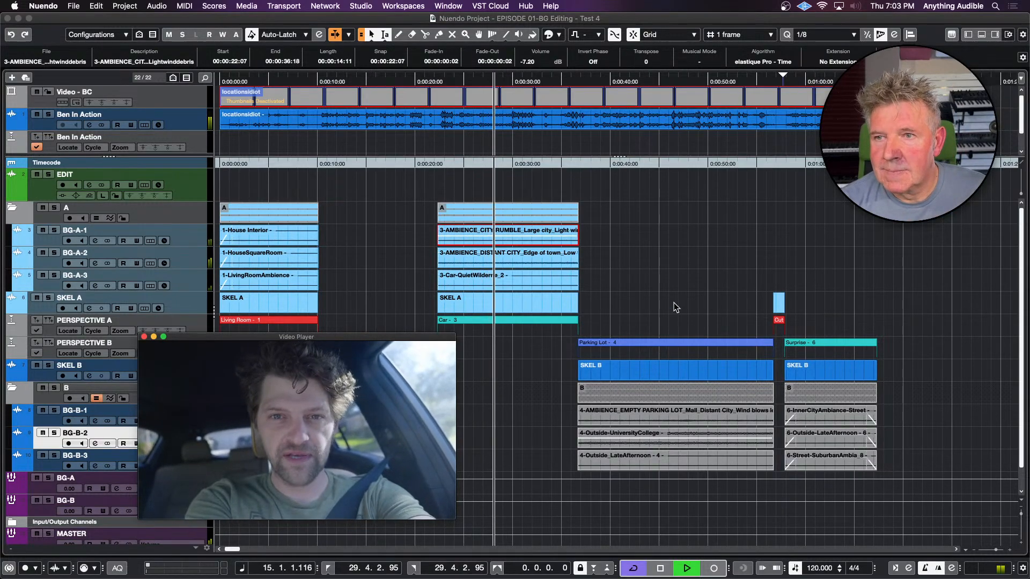
pyautogui.press('space')
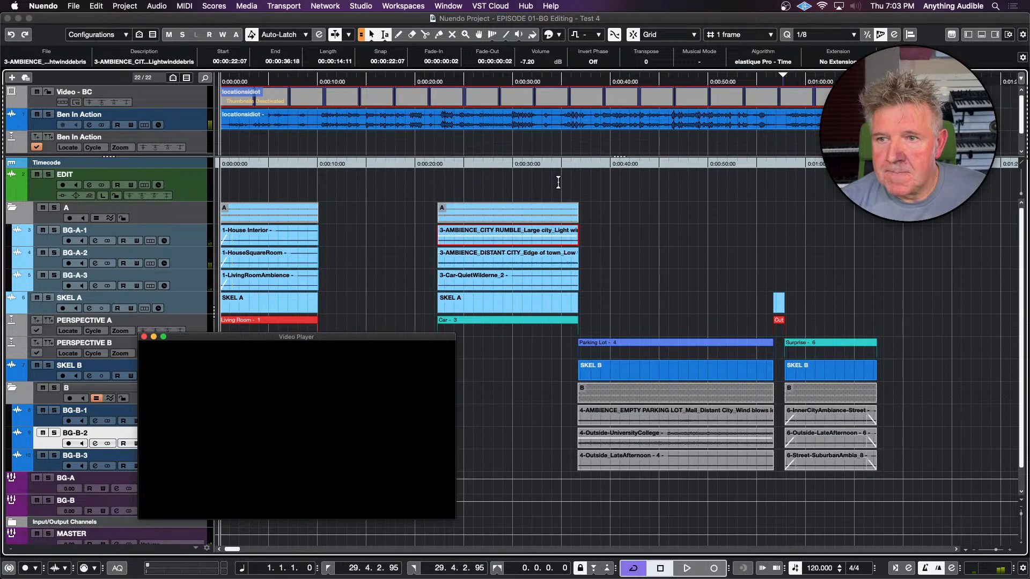
pyautogui.click(559, 183)
pyautogui.press('space')
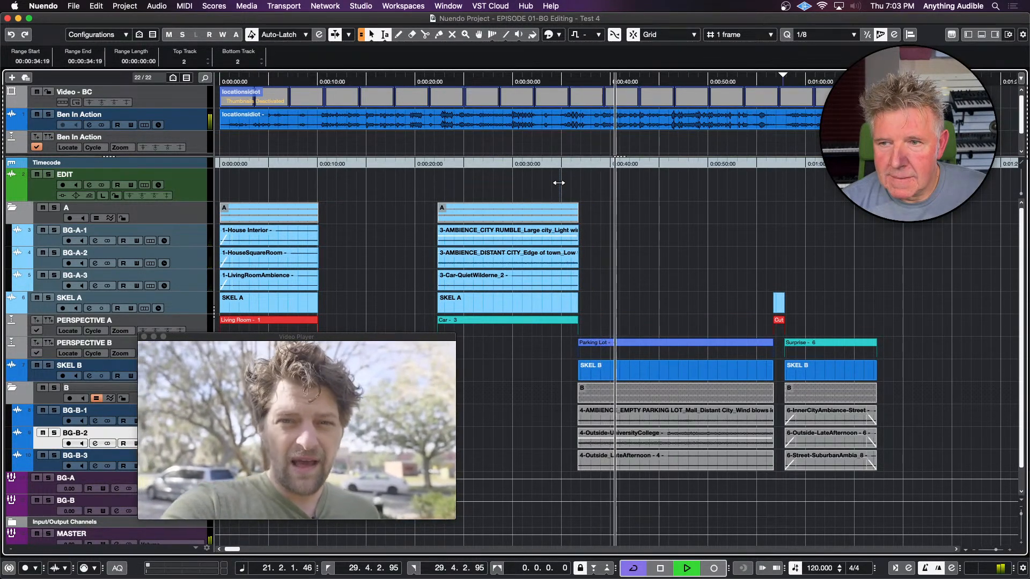
pyautogui.press('space')
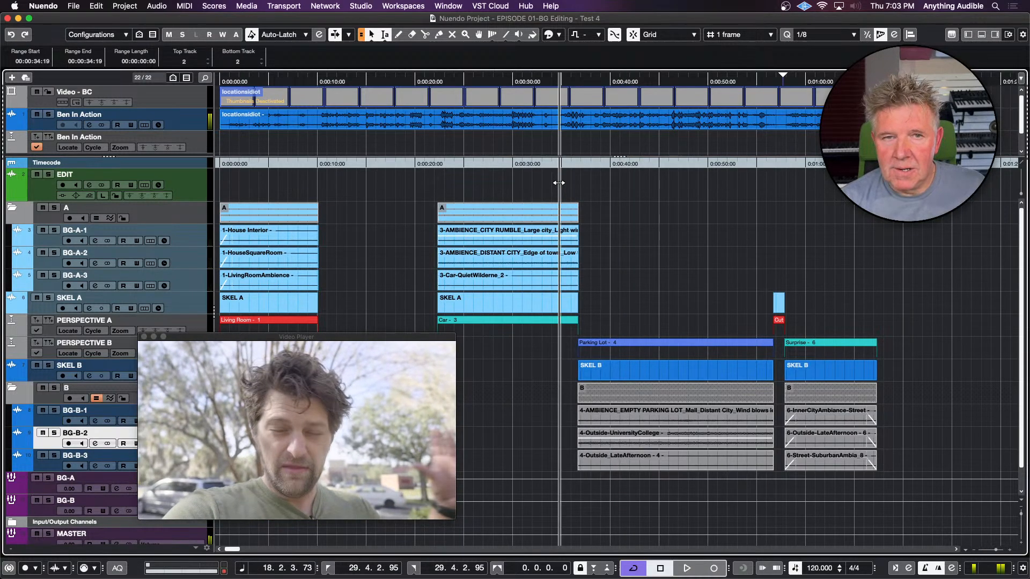